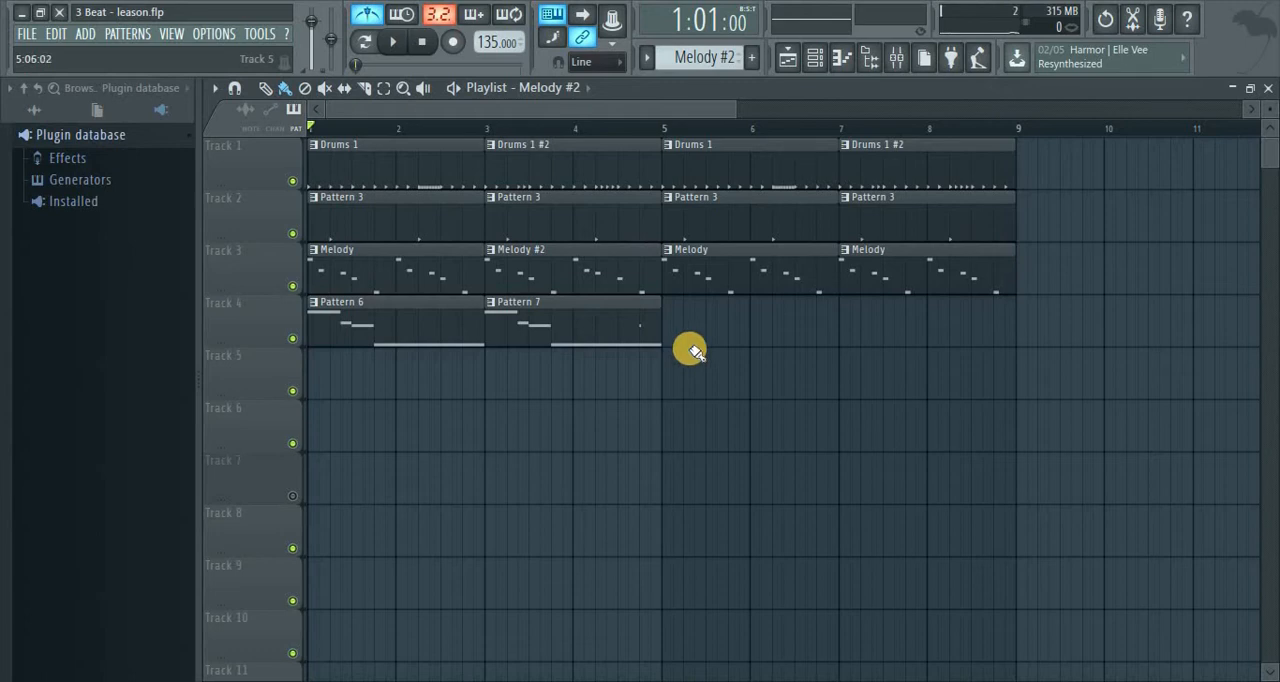
Move the Drums, Pattern 3, Pattern 6 and Pattern 7 clips so they start at bar 5, leaving the Melody clips in place
drag(698, 345, 360, 312)
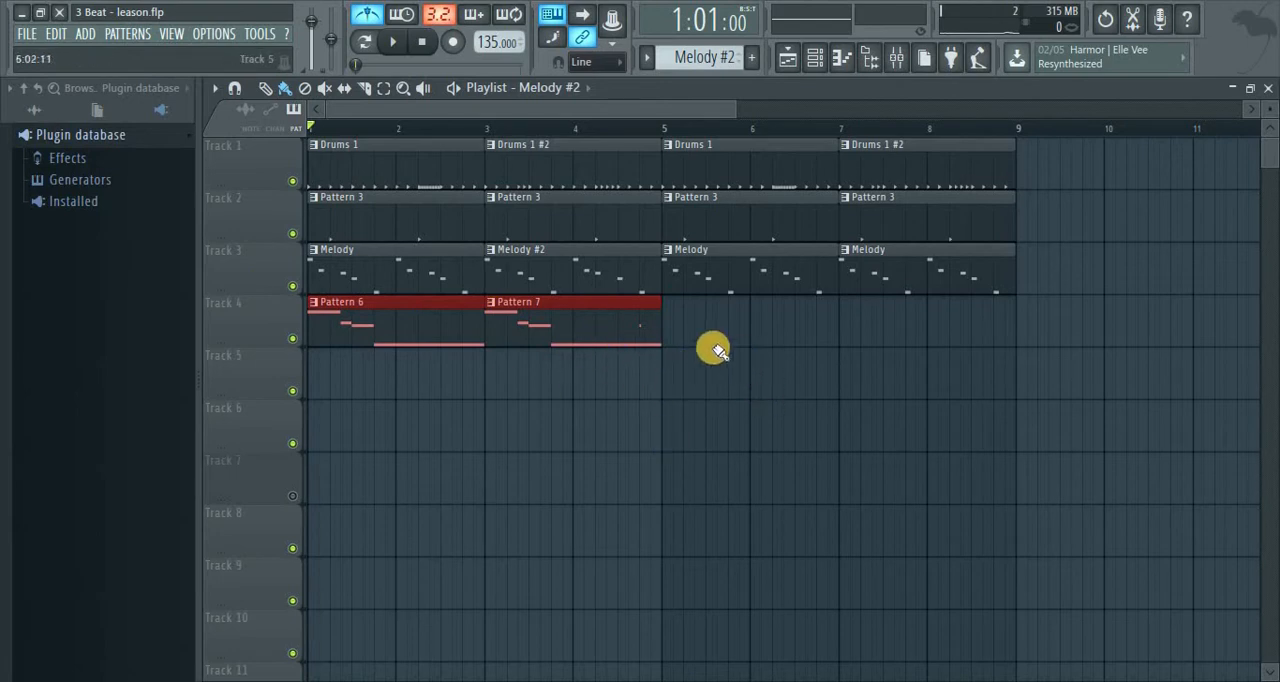
drag(706, 343, 360, 320)
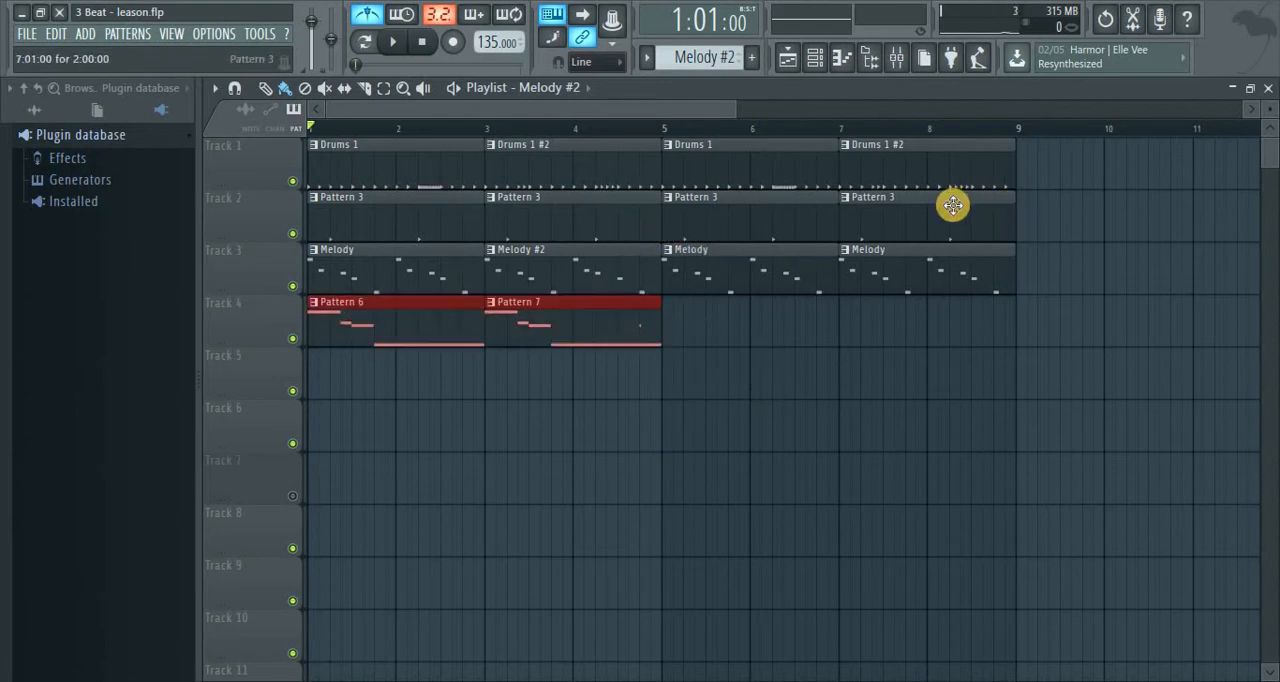
drag(1043, 242, 674, 216)
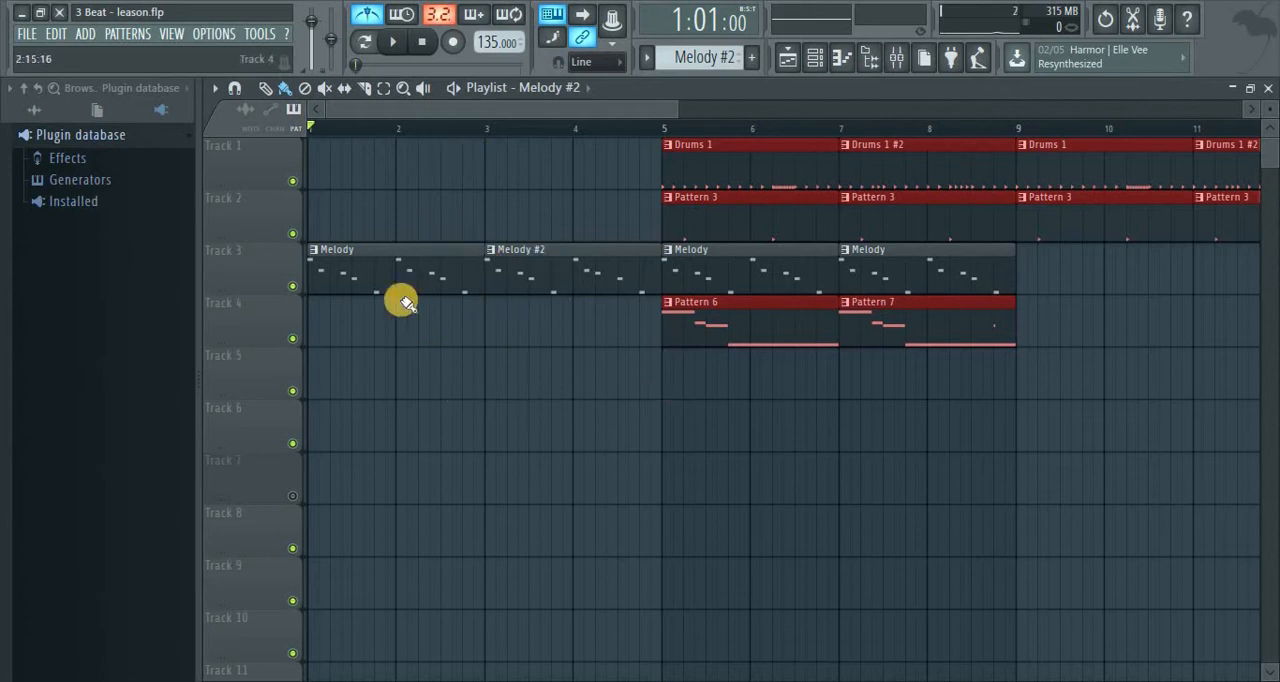
Play the melody-only intro from the start of the song, and stop playback before bar 5
key(space)
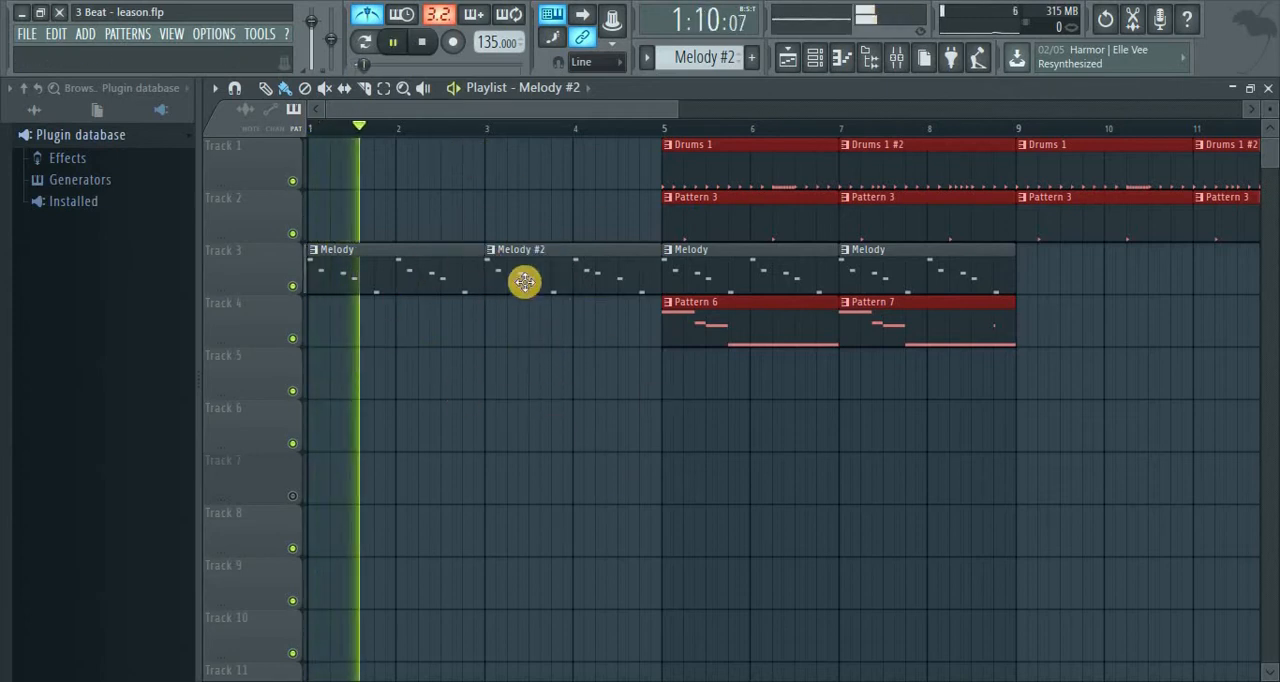
key(space)
key(space)
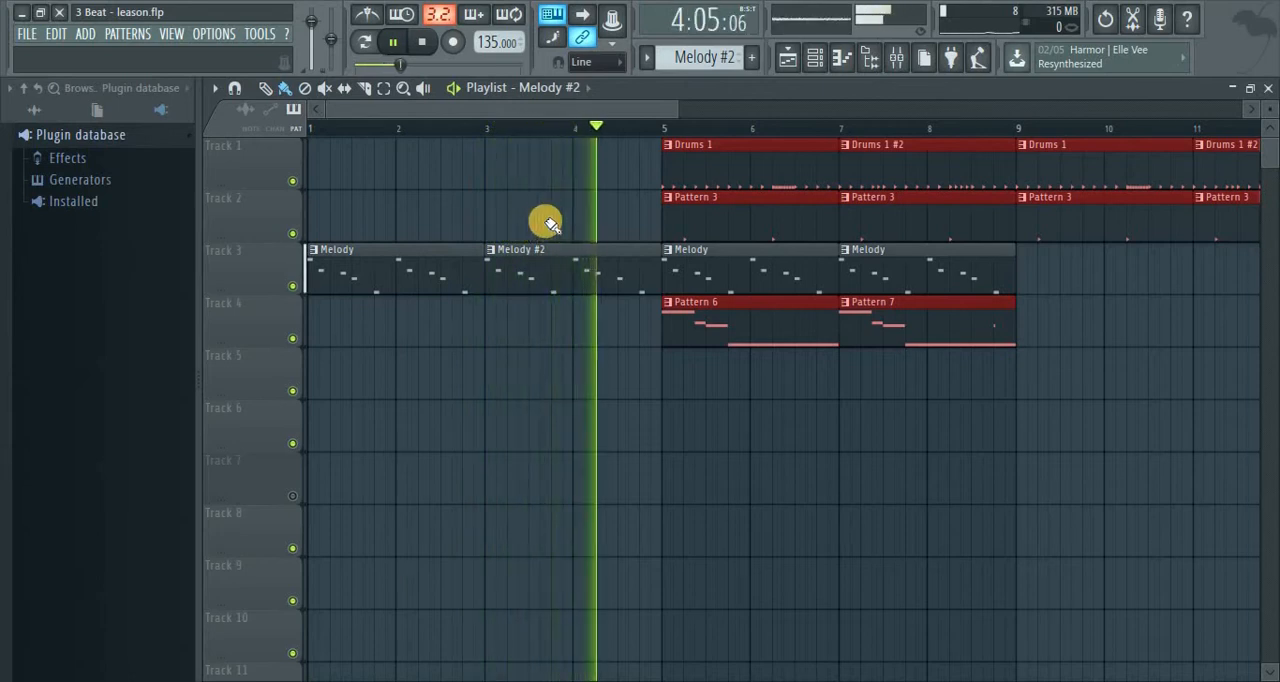
key(space)
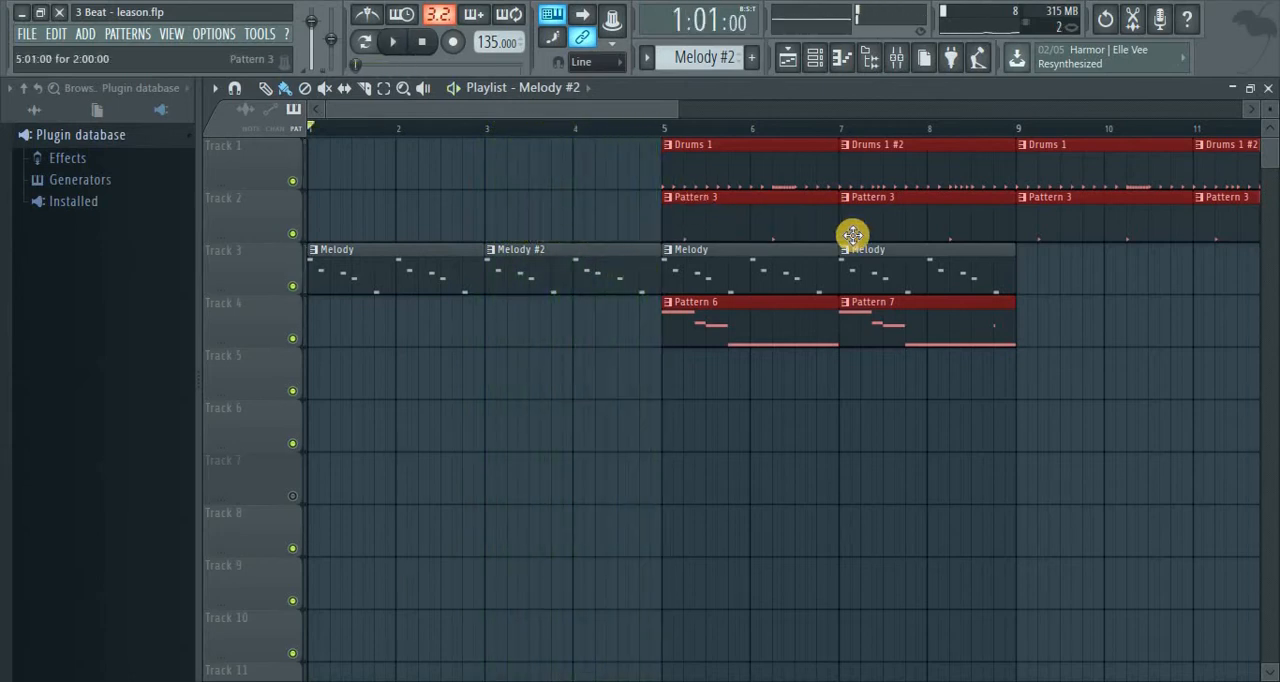
Move the Drums and Pattern 3 clips on tracks 1 and 2 so they start at bar 9
drag(1198, 223, 714, 175)
drag(962, 181, 1069, 182)
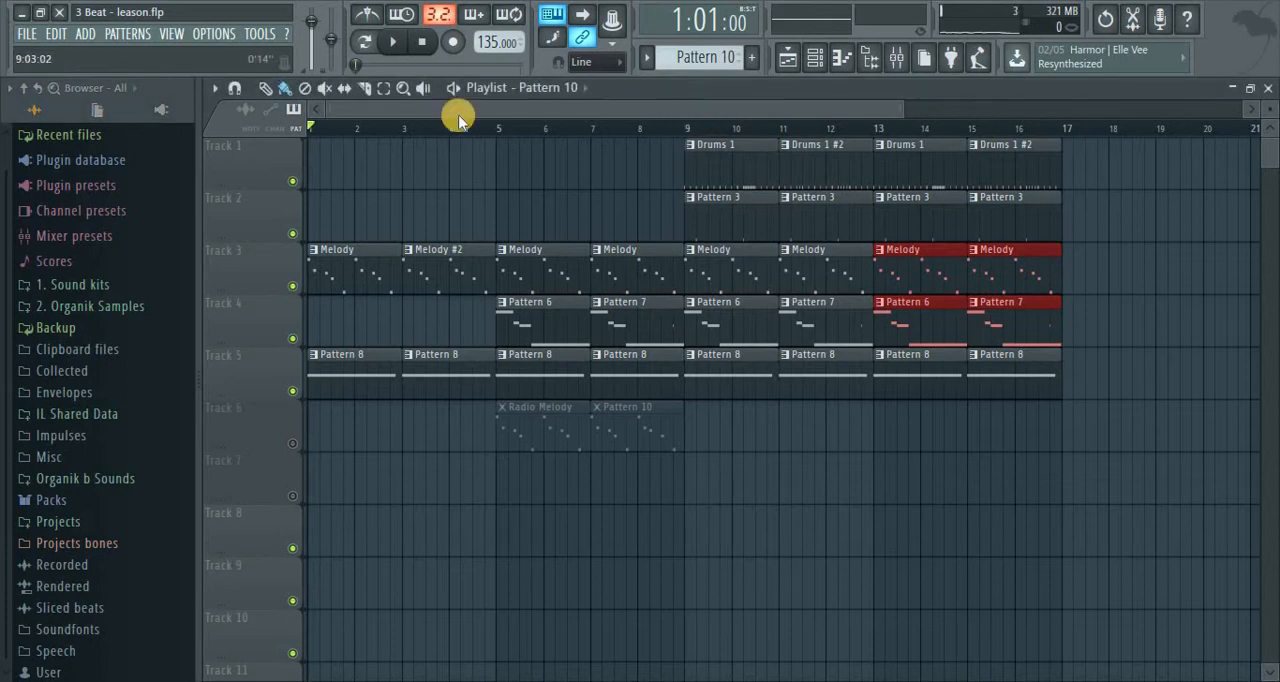
Examine the audio settings, including the FL Studio ASIO buffer panel and the list of available devices, and close them without changes
click(217, 34)
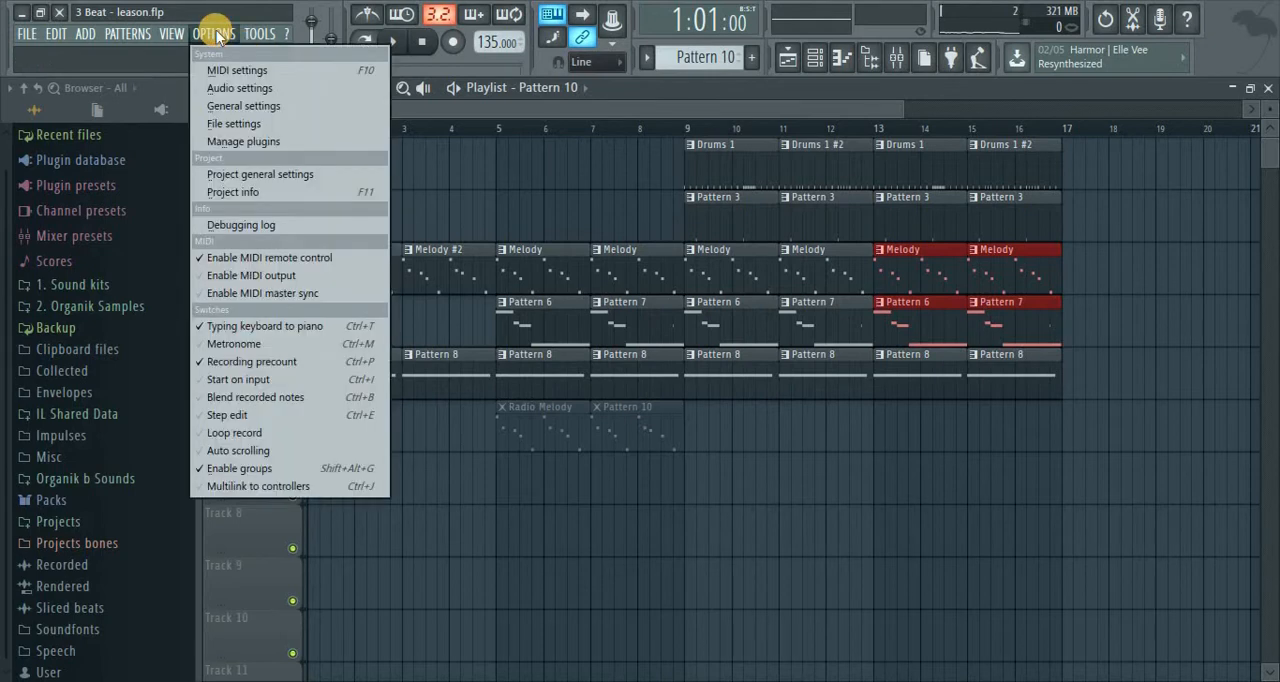
click(236, 88)
click(478, 240)
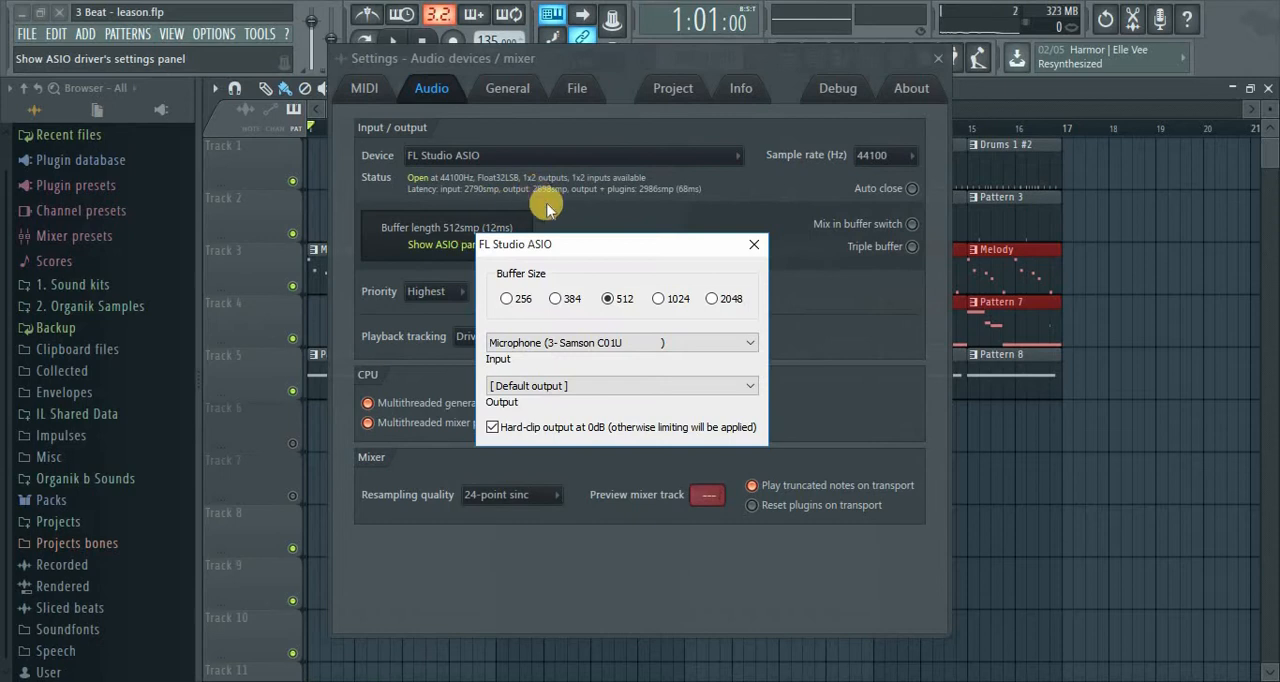
click(754, 244)
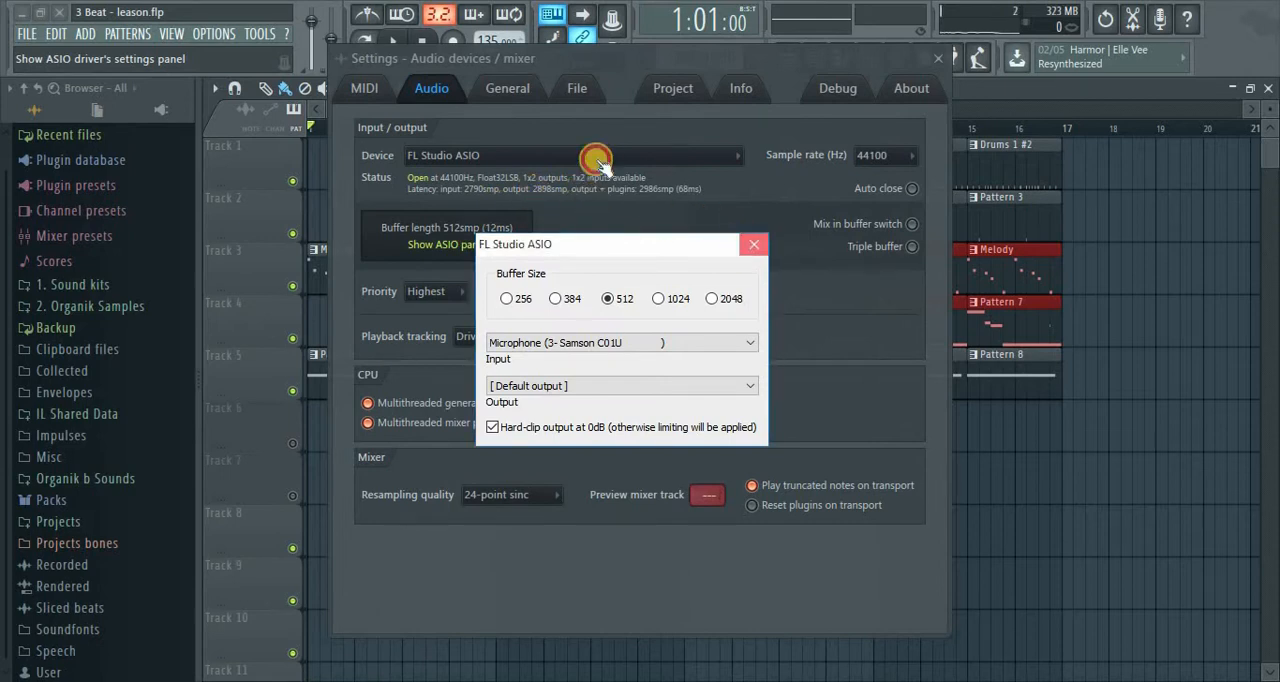
click(594, 160)
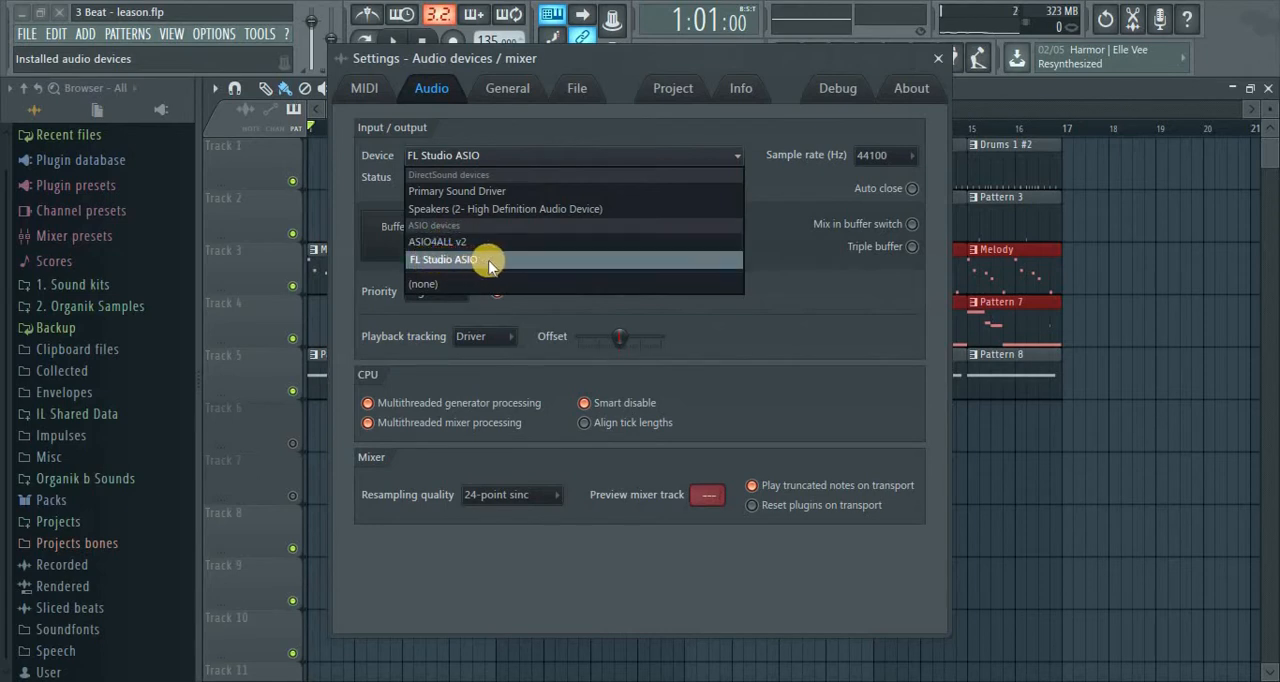
click(794, 192)
click(936, 59)
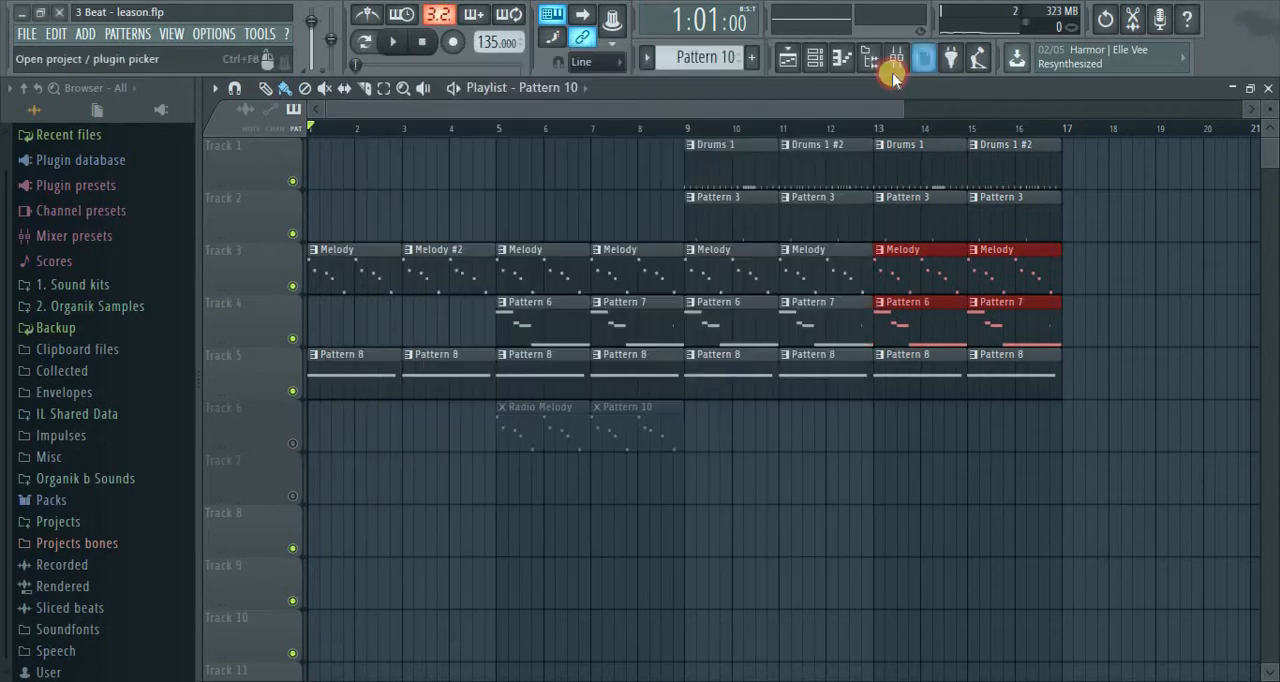
Select Insert 1 in the mixer and set its audio input source to the mono In 1
click(895, 60)
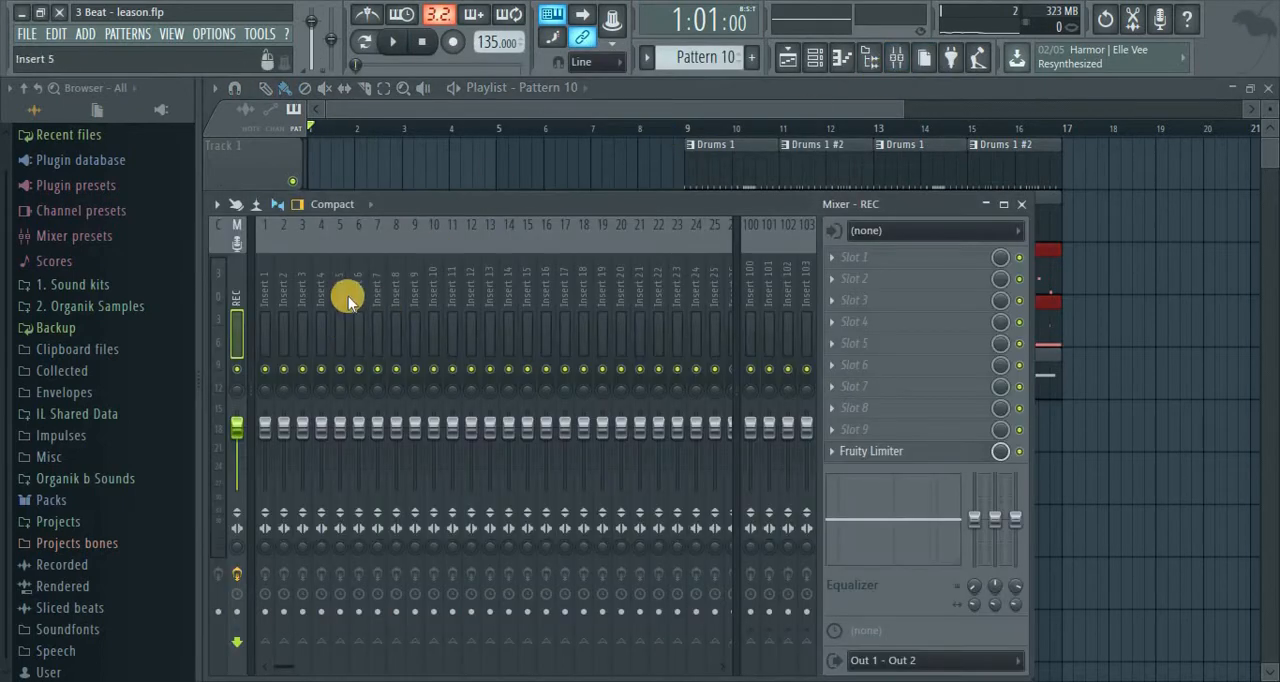
click(266, 302)
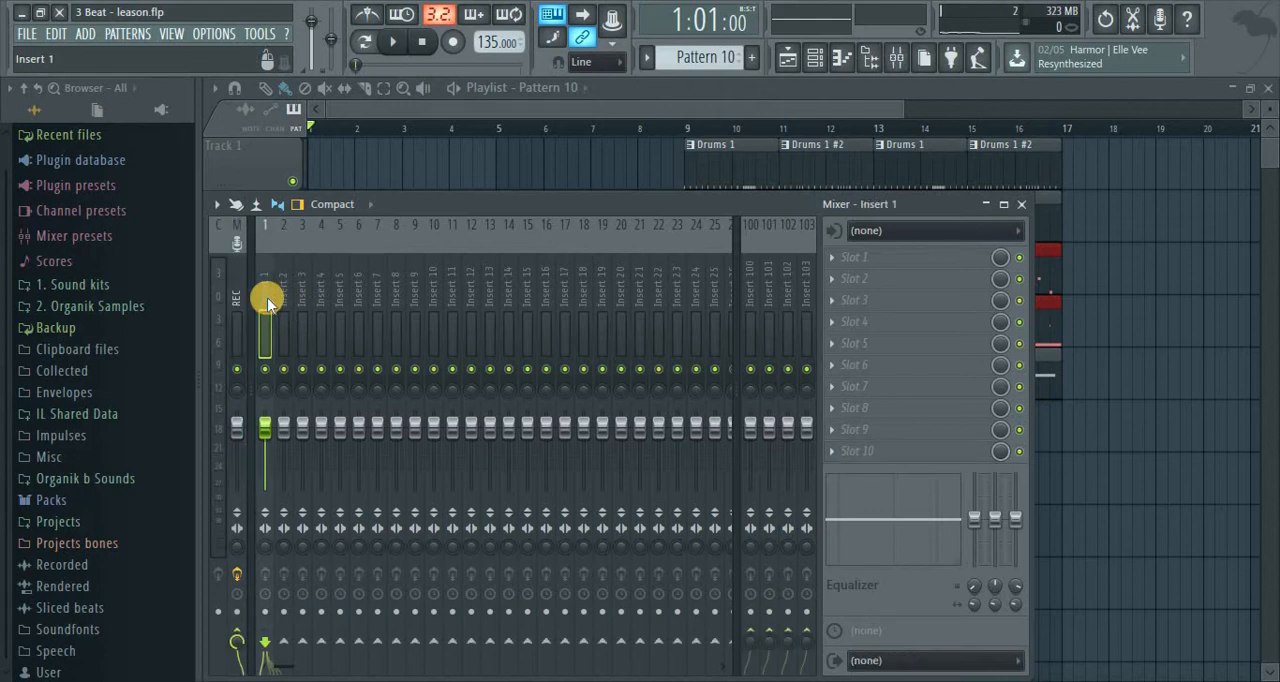
click(1021, 204)
click(899, 66)
click(900, 66)
click(899, 64)
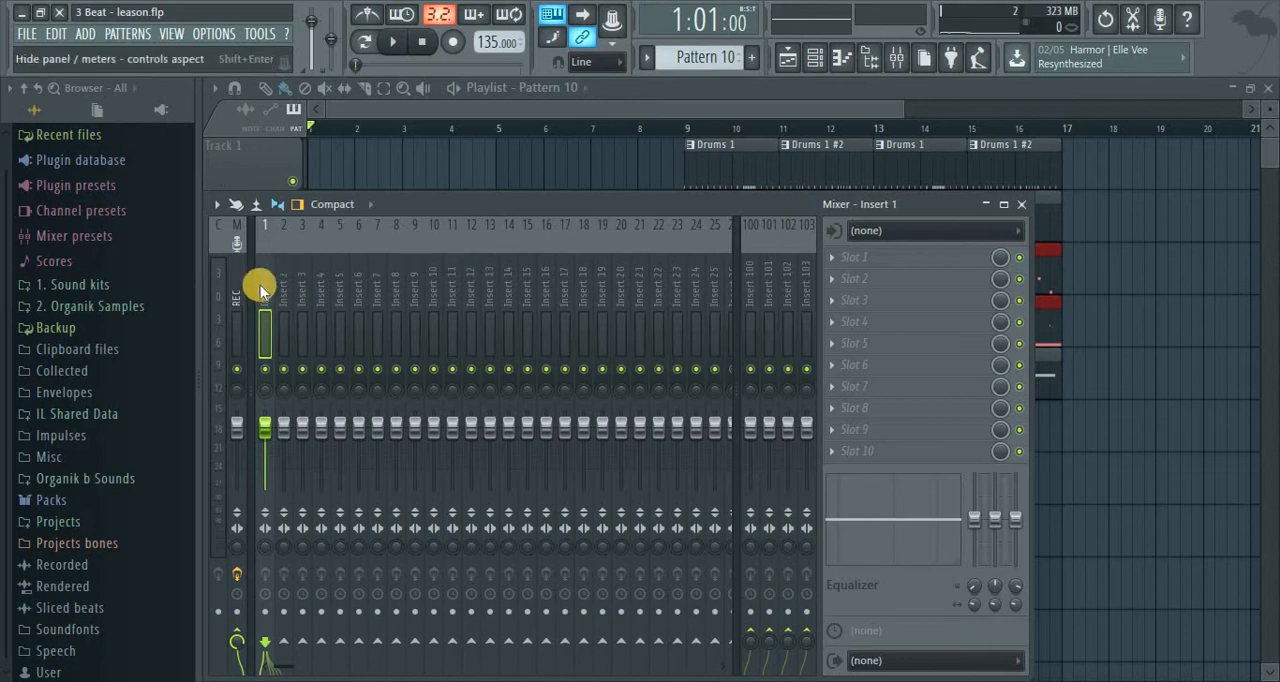
click(918, 232)
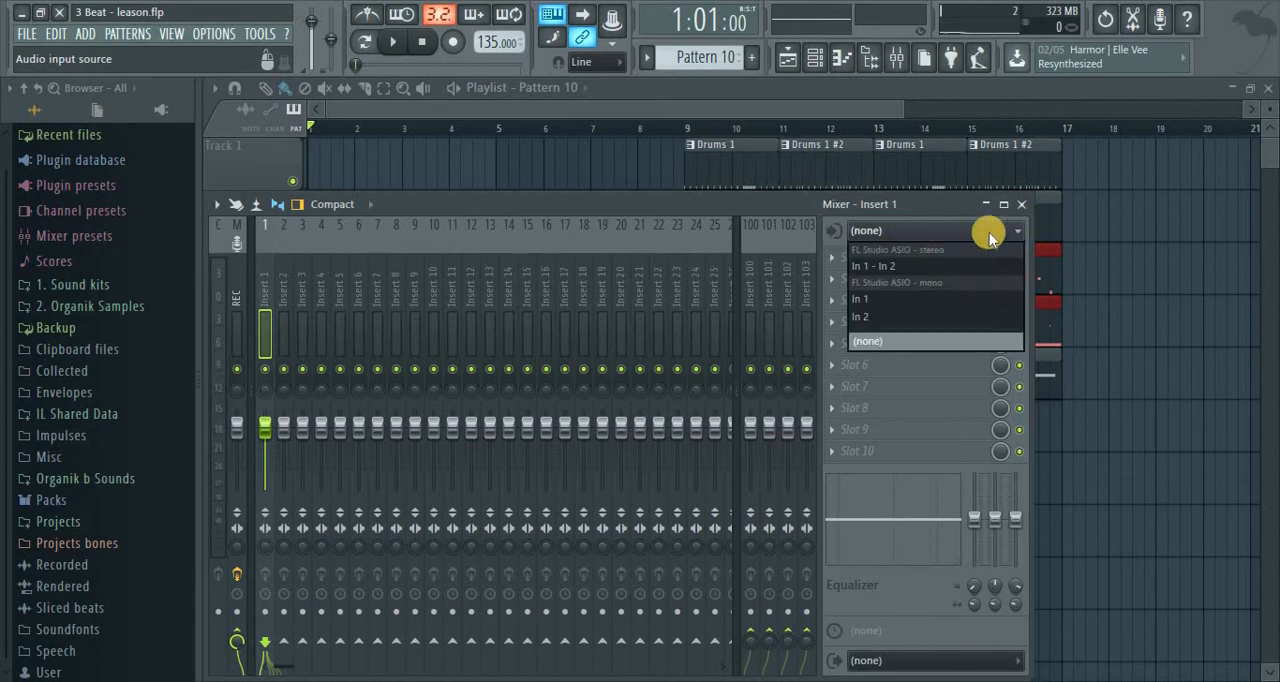
click(880, 301)
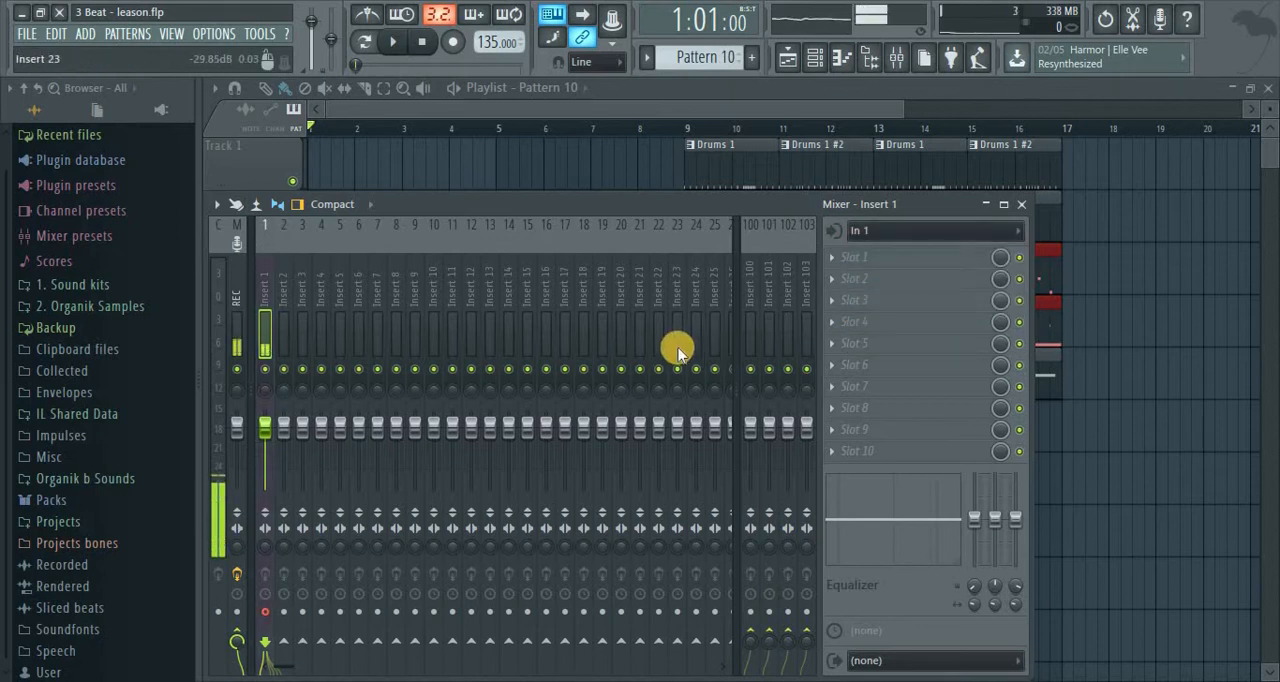
Try the stereo In 1 - In 2 source on Insert 1, and return its input to the mono In 1
click(882, 232)
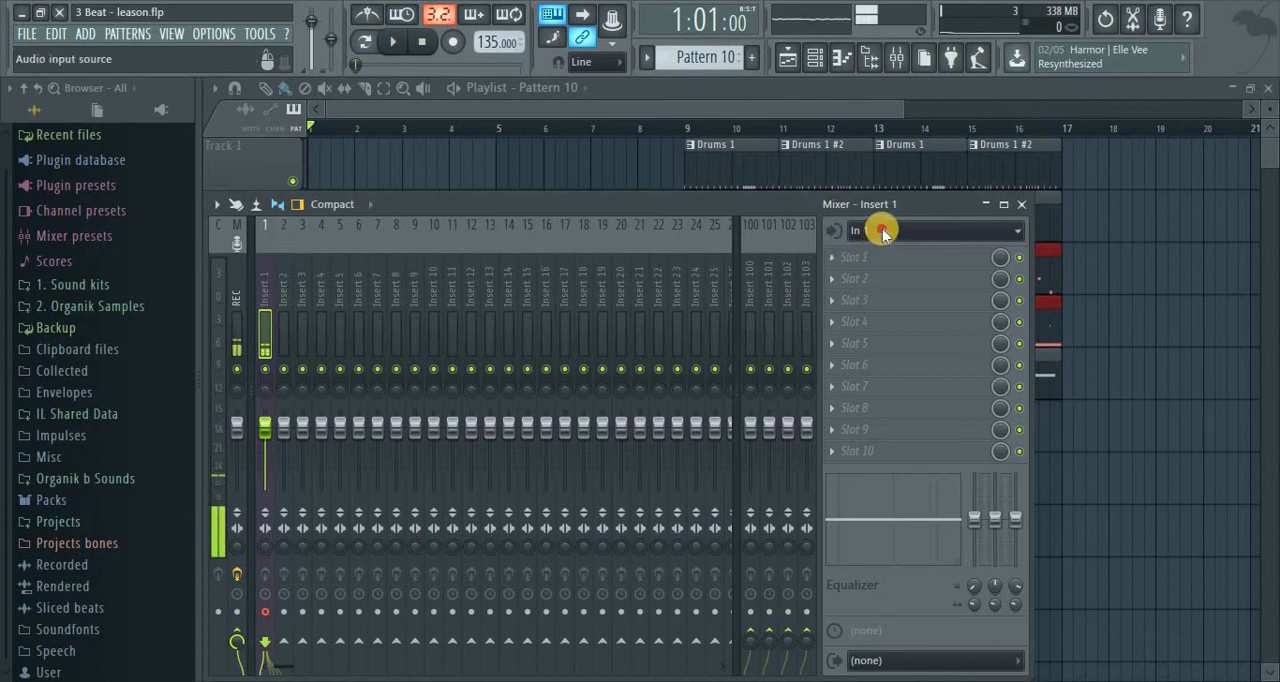
click(885, 263)
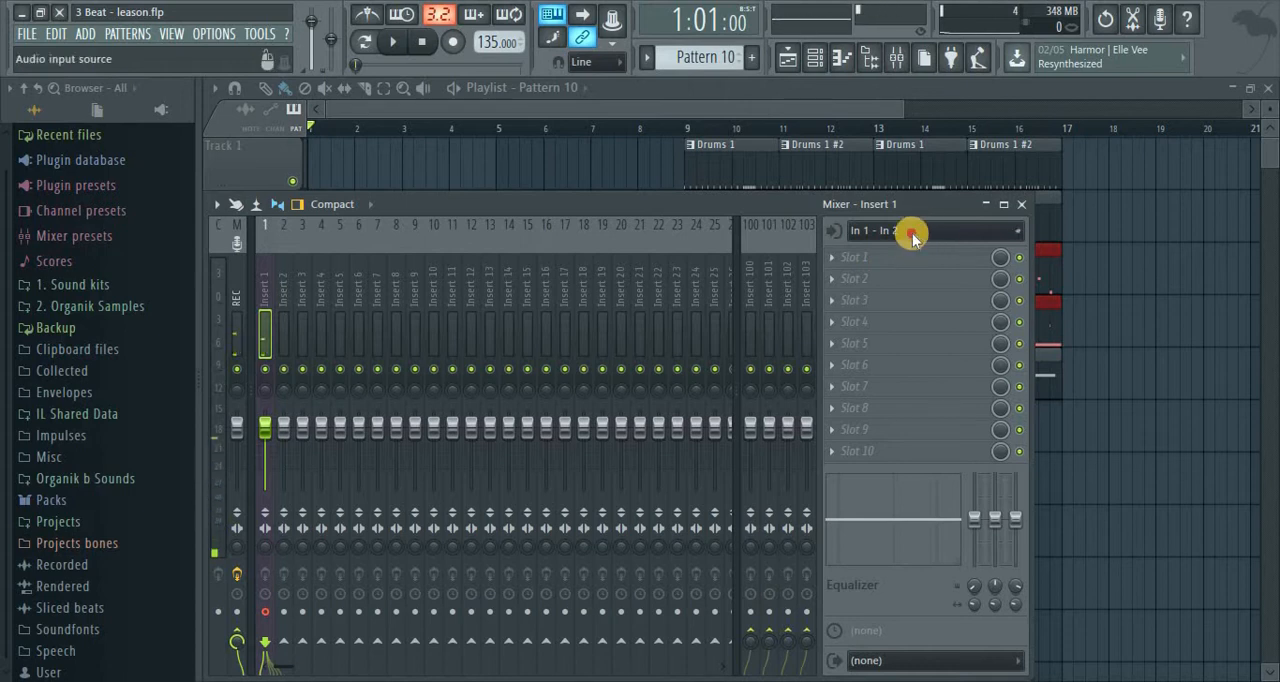
click(910, 232)
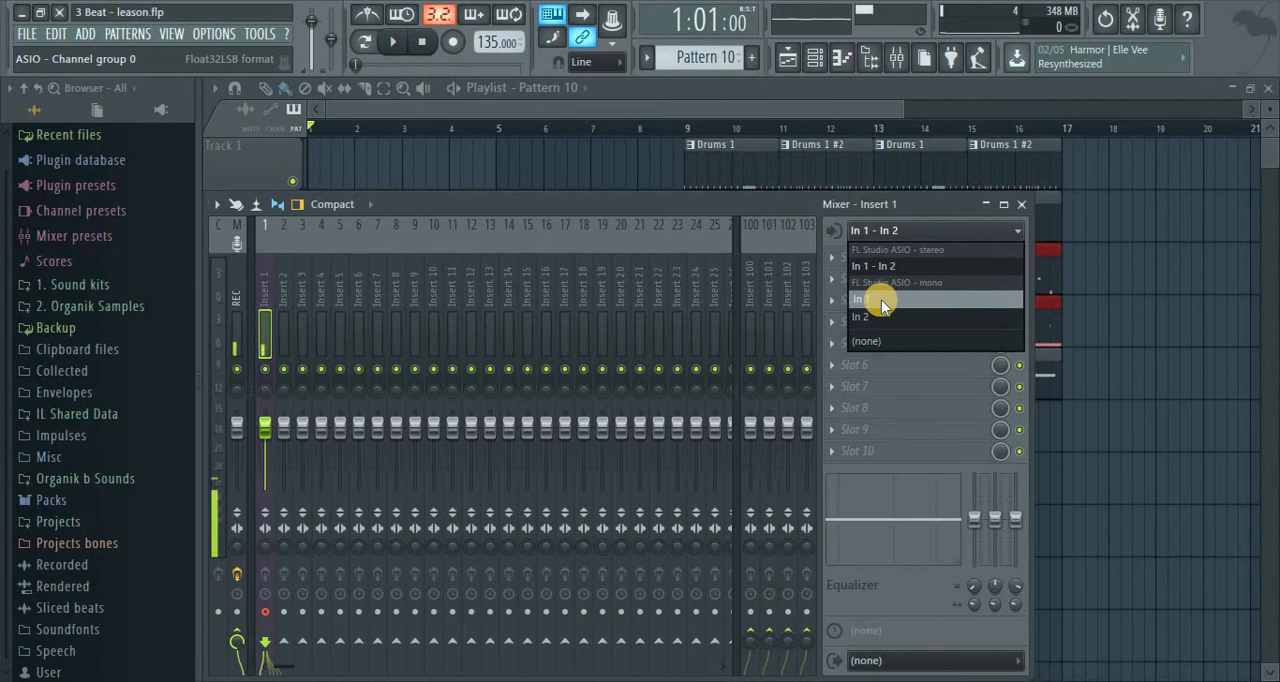
click(888, 302)
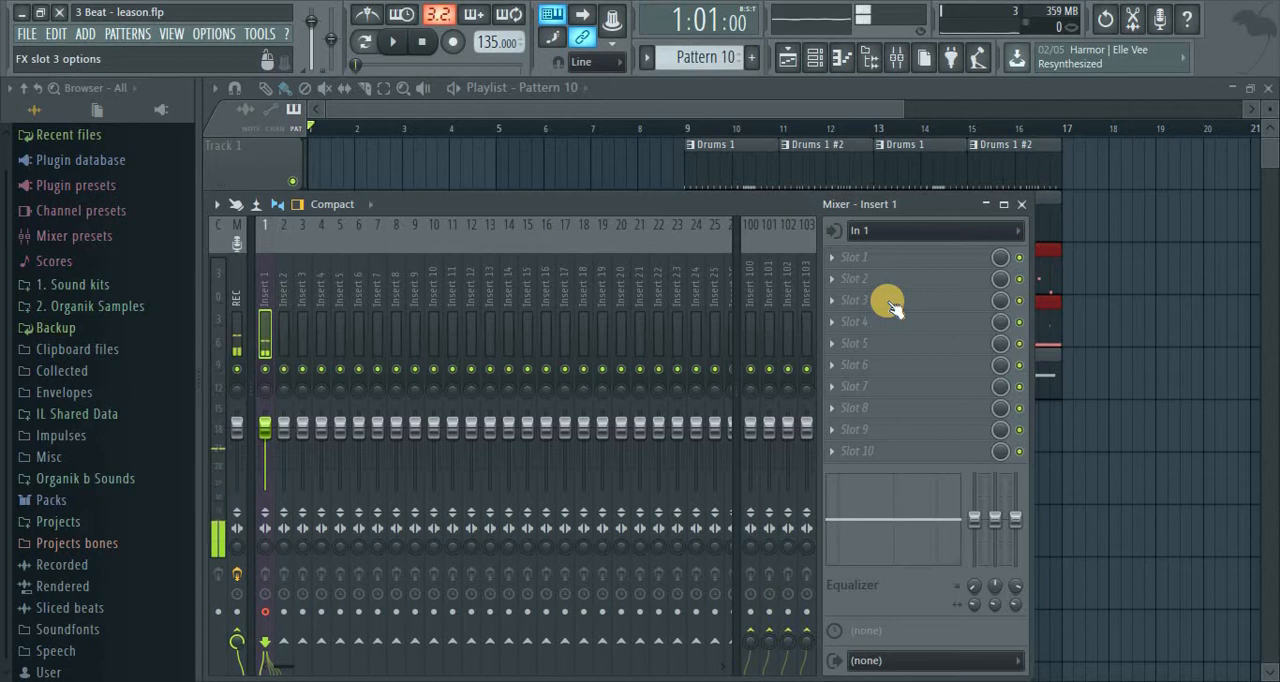
click(886, 233)
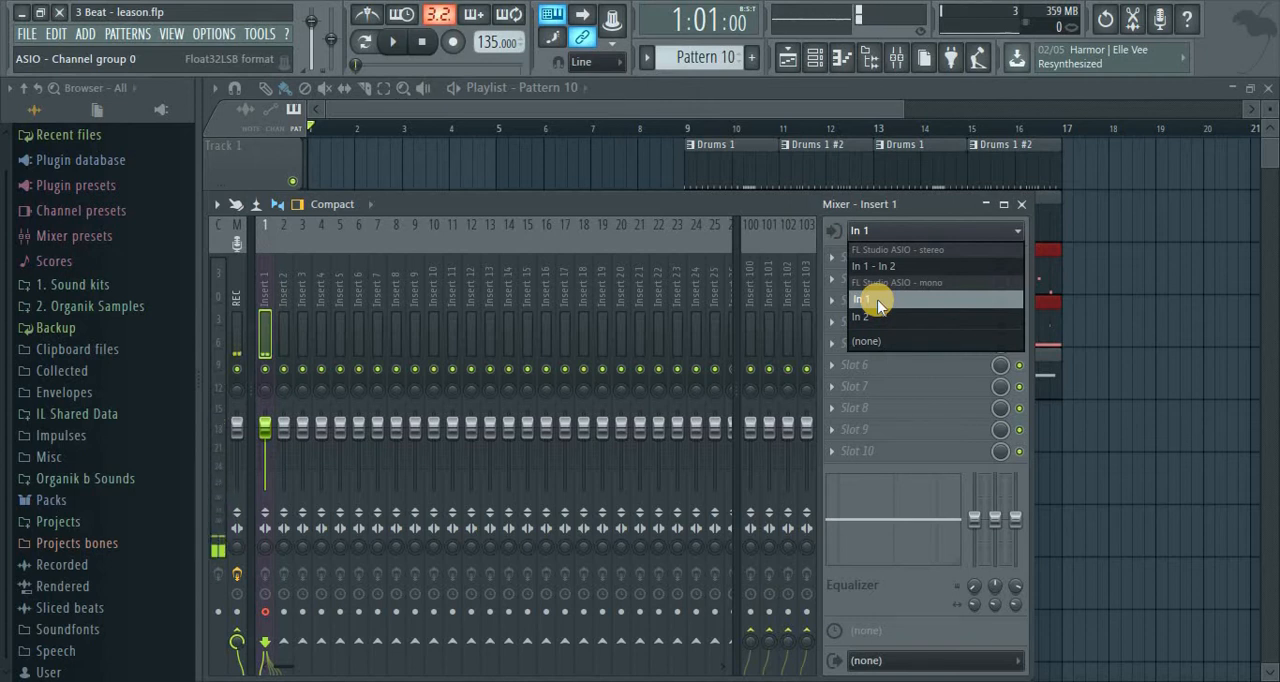
click(876, 300)
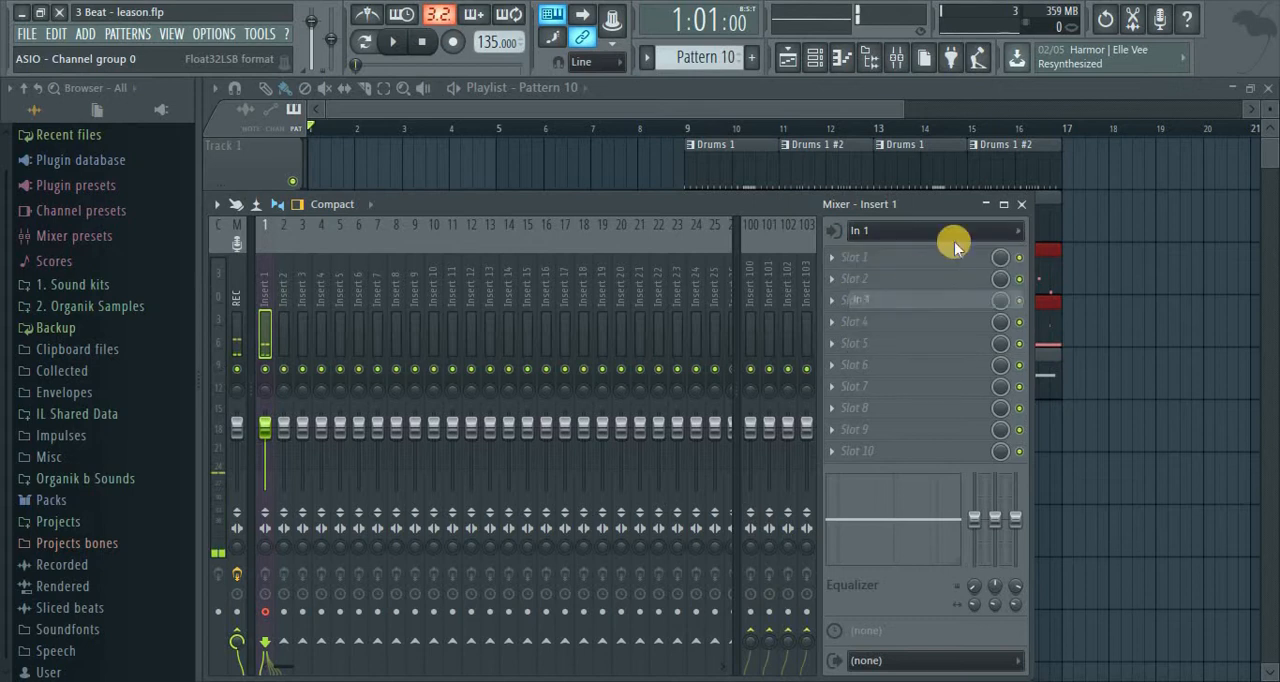
Close the mixer and play the beginning of the arrangement, stopping playback around bar 3
click(1022, 207)
click(397, 45)
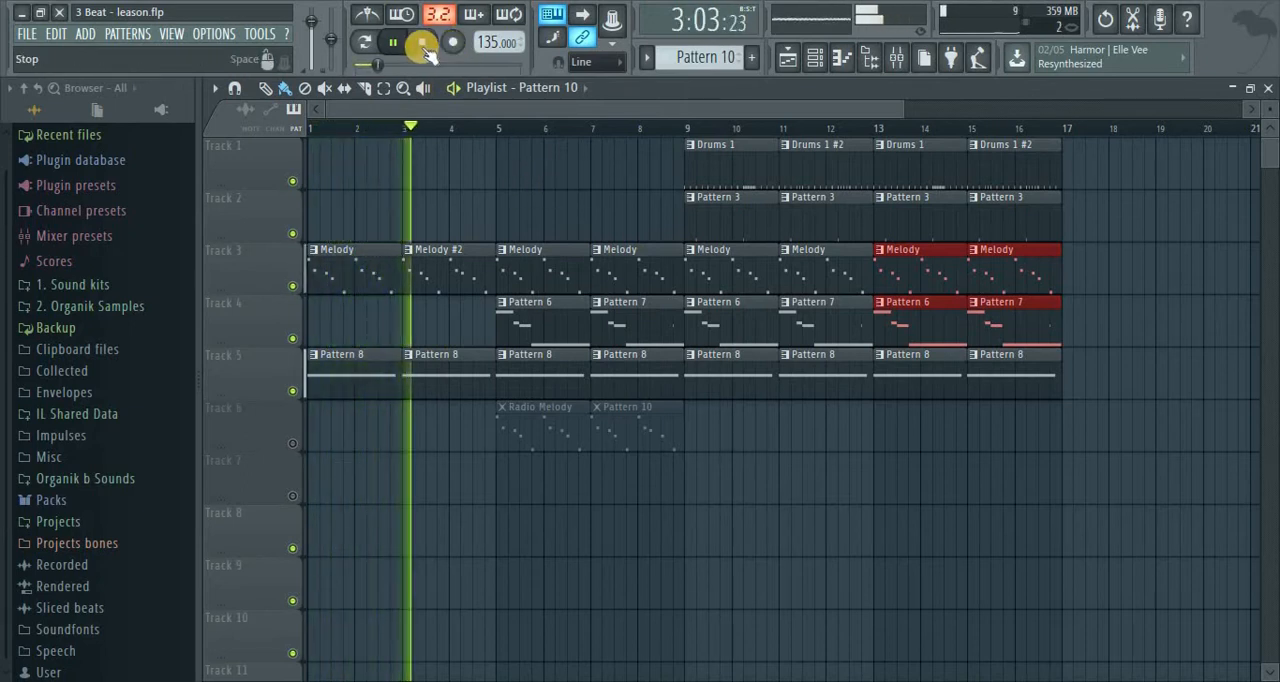
click(423, 44)
click(344, 88)
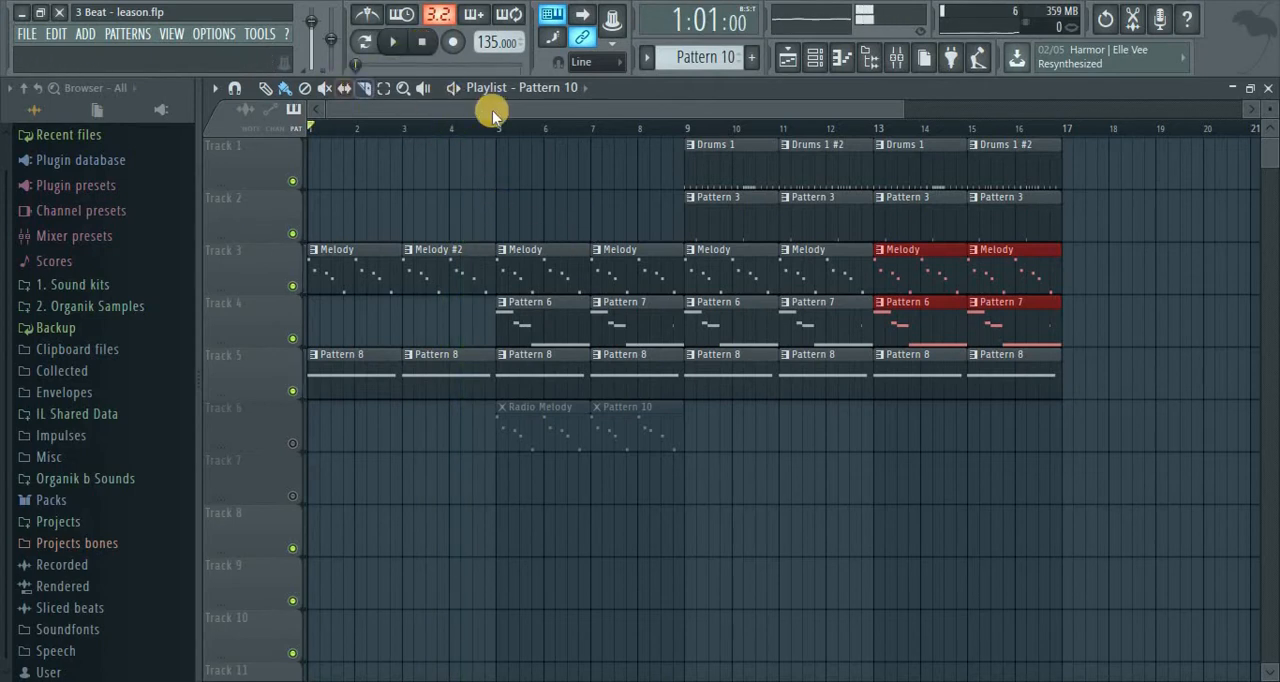
Turn Insert 1's send level to the master track fully down in the mixer, and close the mixer
click(896, 60)
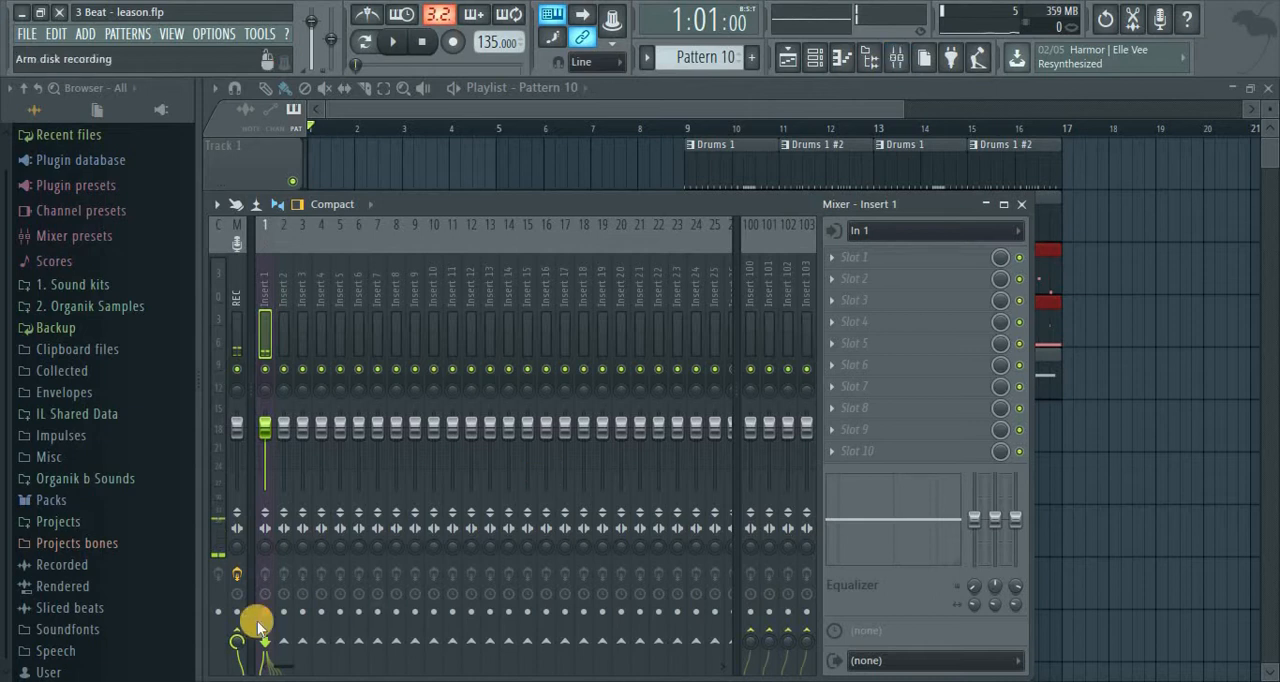
drag(466, 203, 461, 92)
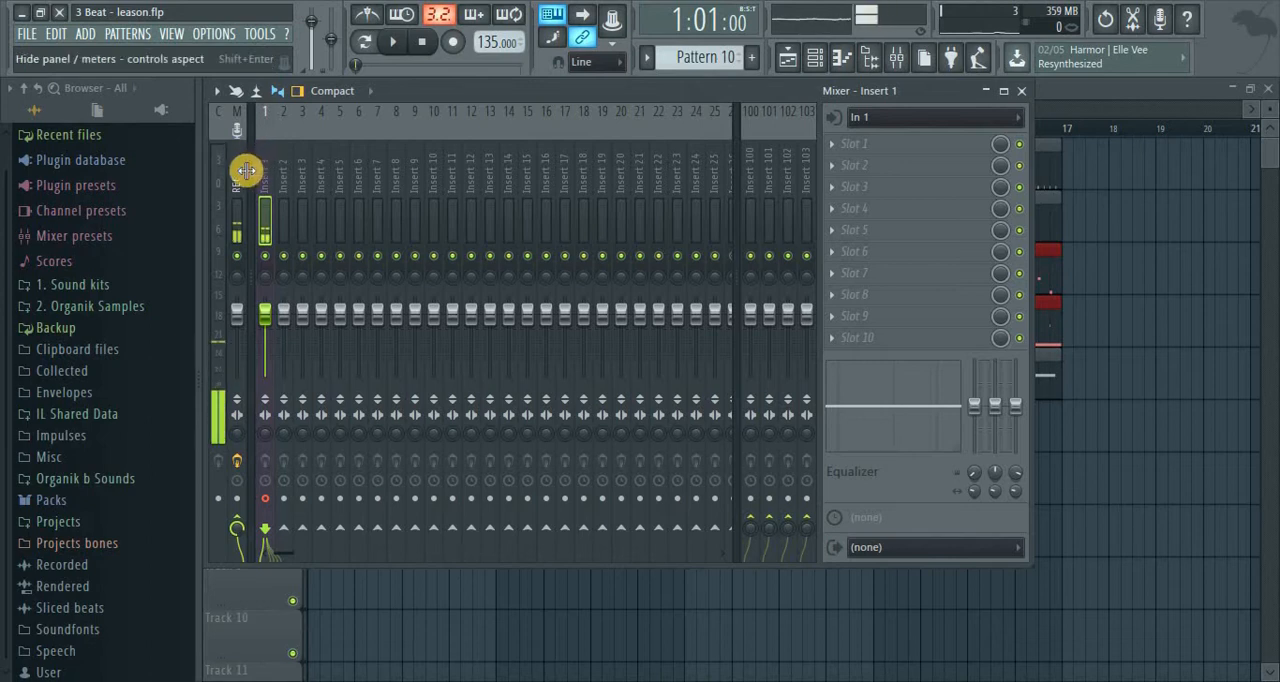
click(238, 529)
drag(238, 545, 172, 311)
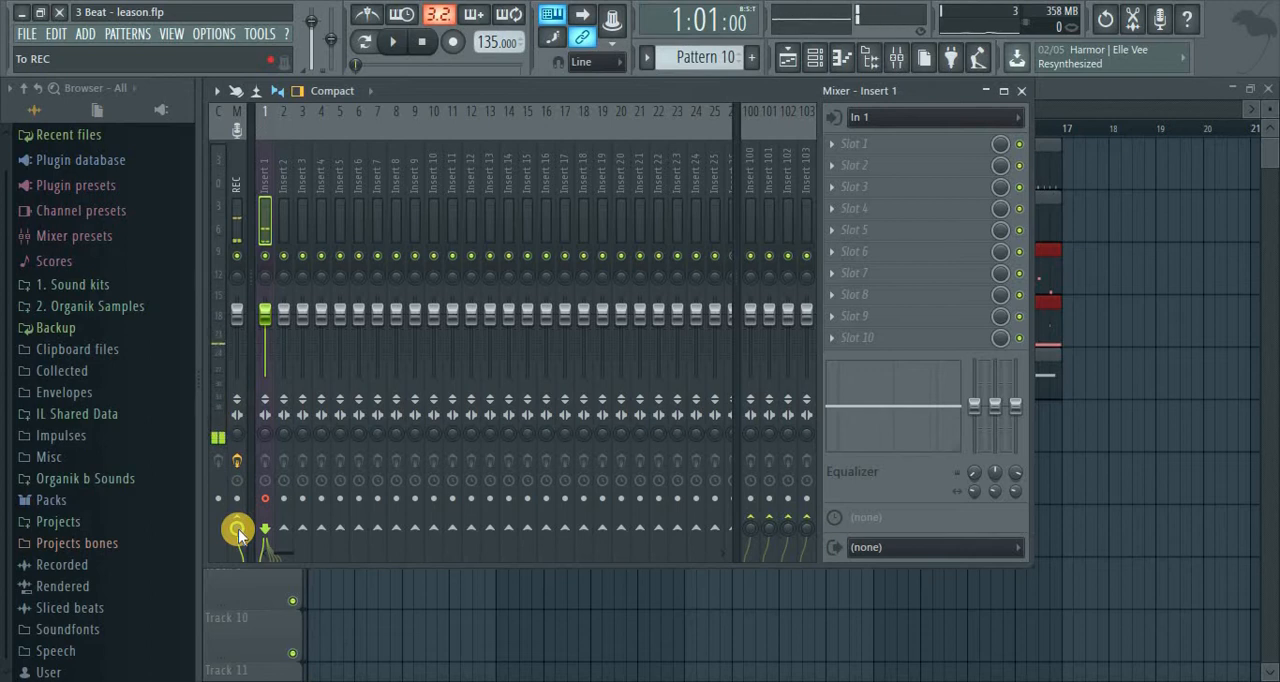
drag(237, 529, 301, 385)
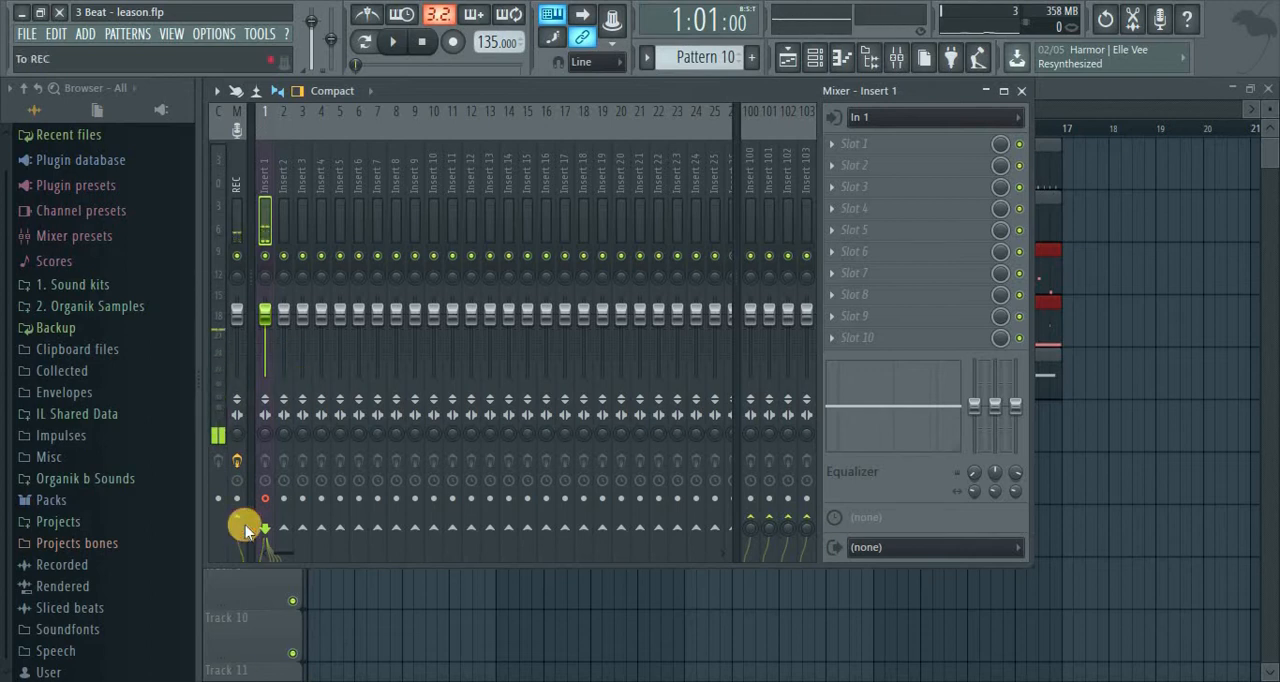
drag(498, 93, 535, 185)
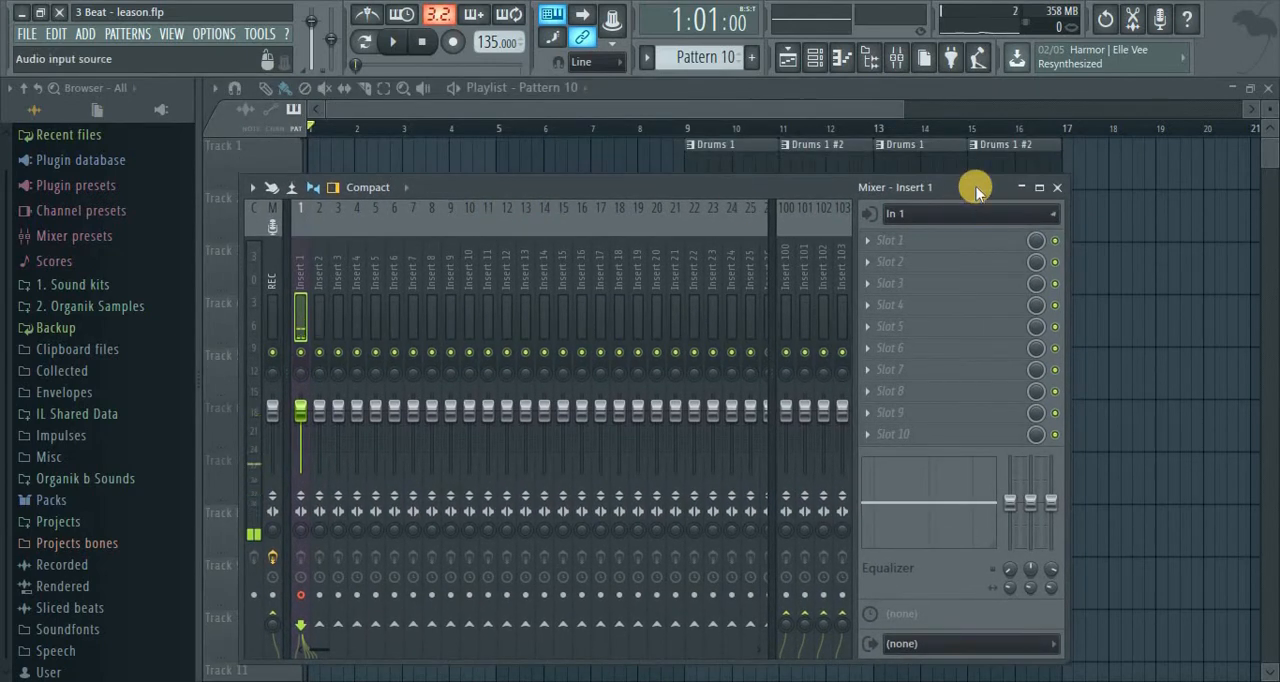
click(1052, 183)
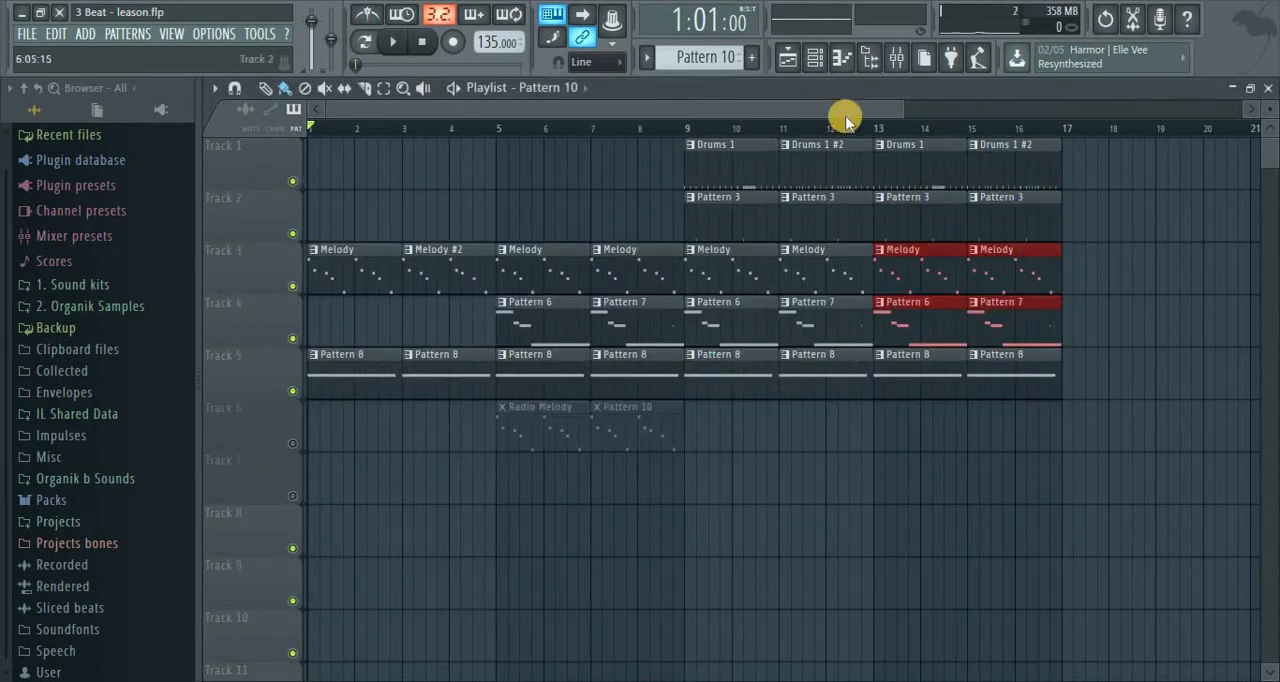
With the mixer open, start one-click audio recording of the Insert 1 input into Edison, and stop the recording after a short take
click(900, 57)
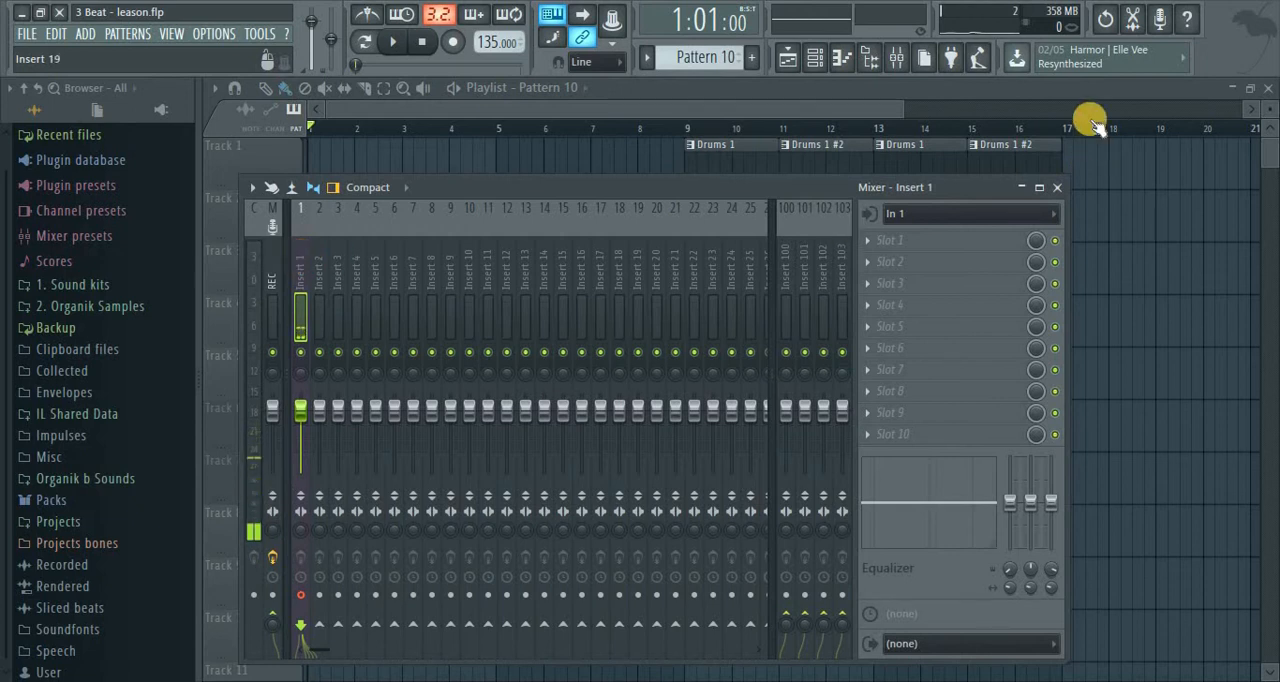
click(1162, 20)
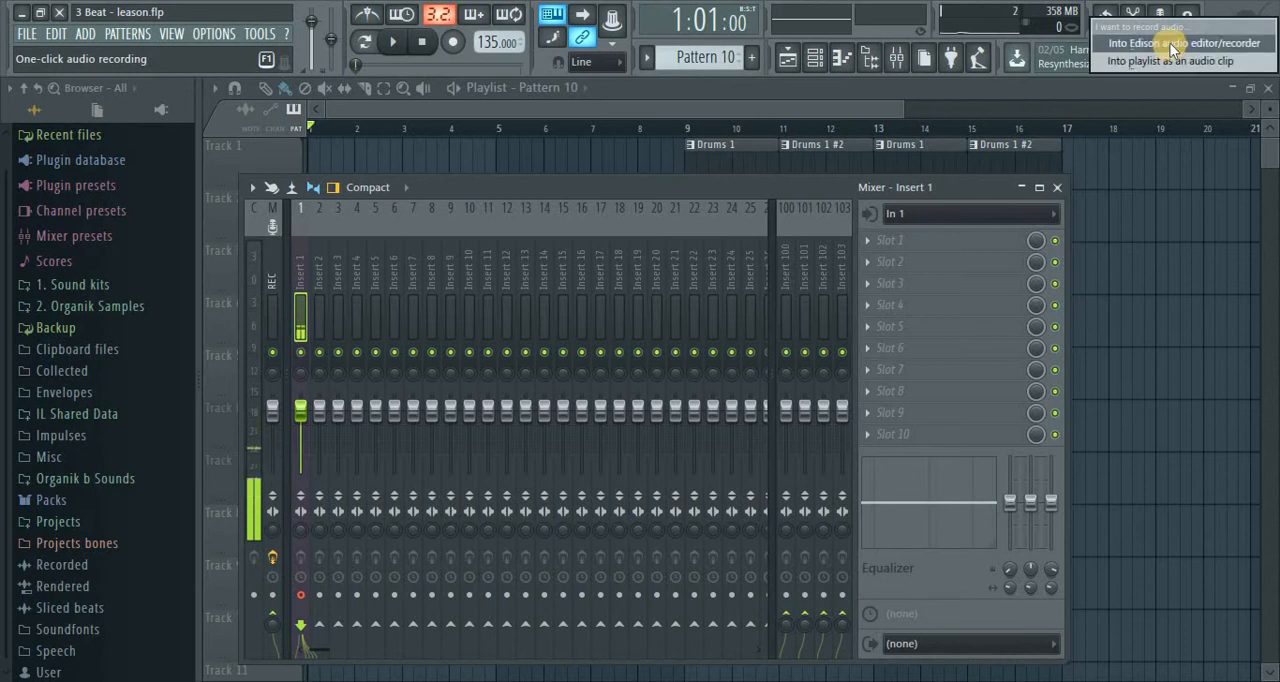
click(1170, 43)
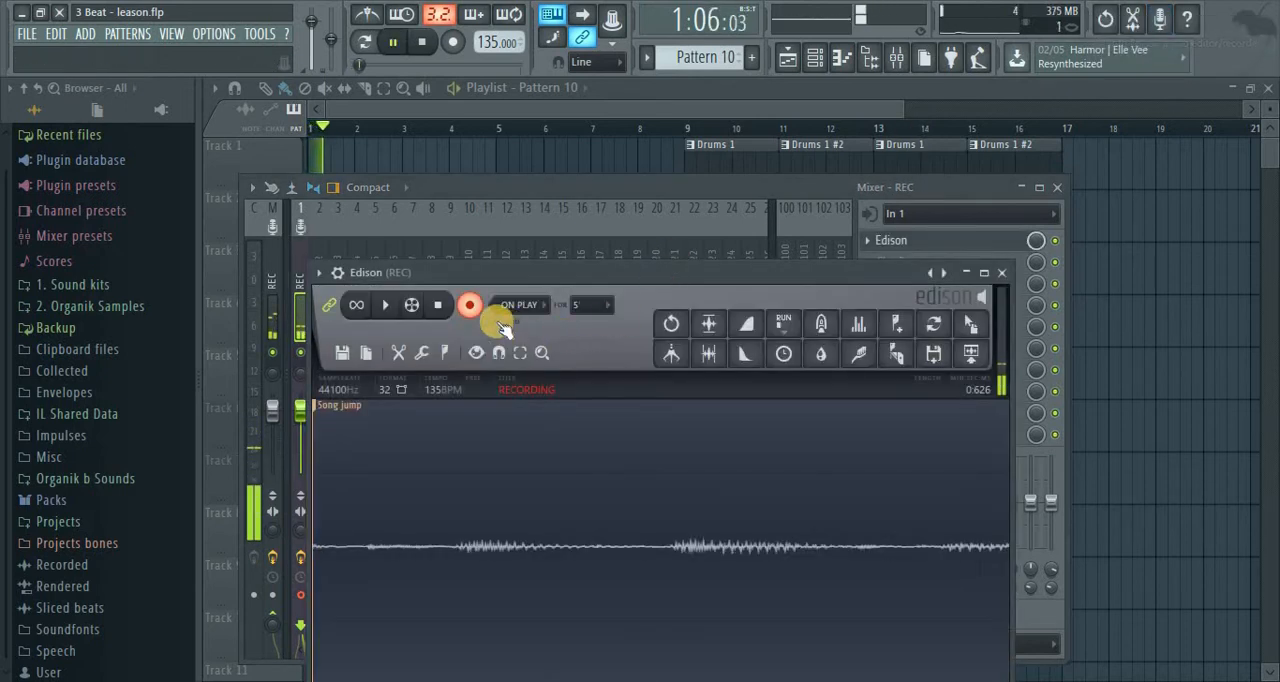
click(437, 305)
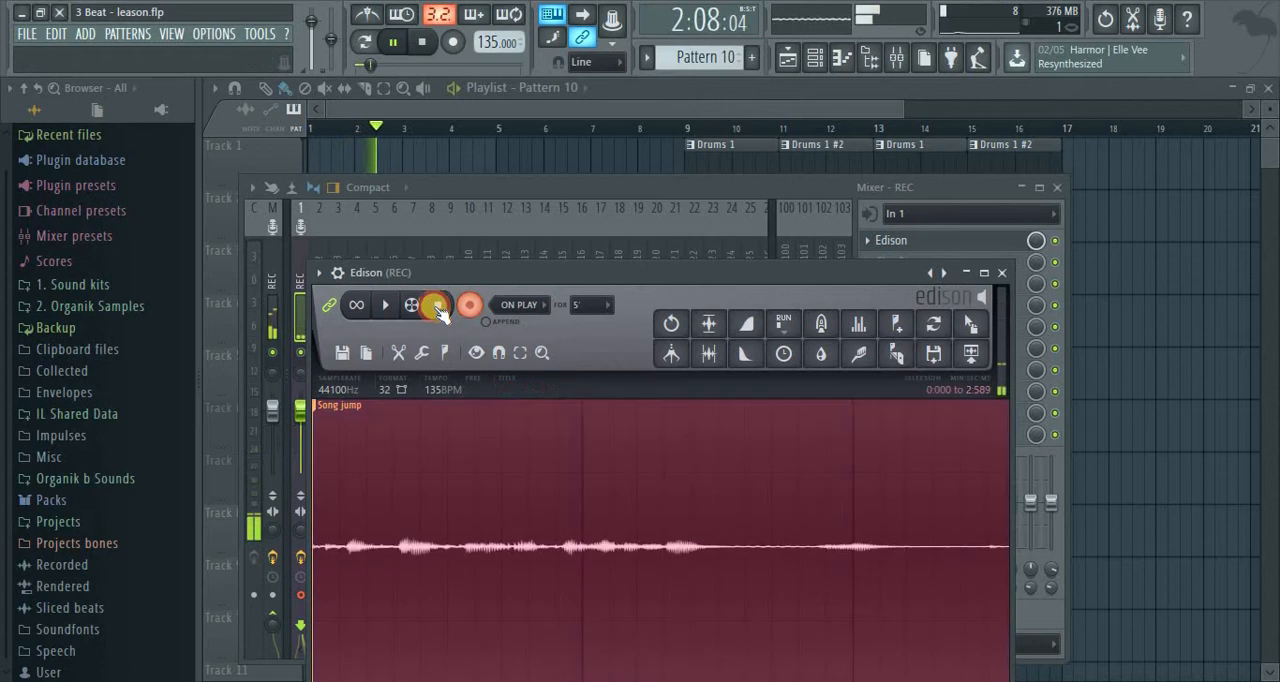
Stop playback, close Edison, and remove it from the first effect slot of the REC insert
click(424, 42)
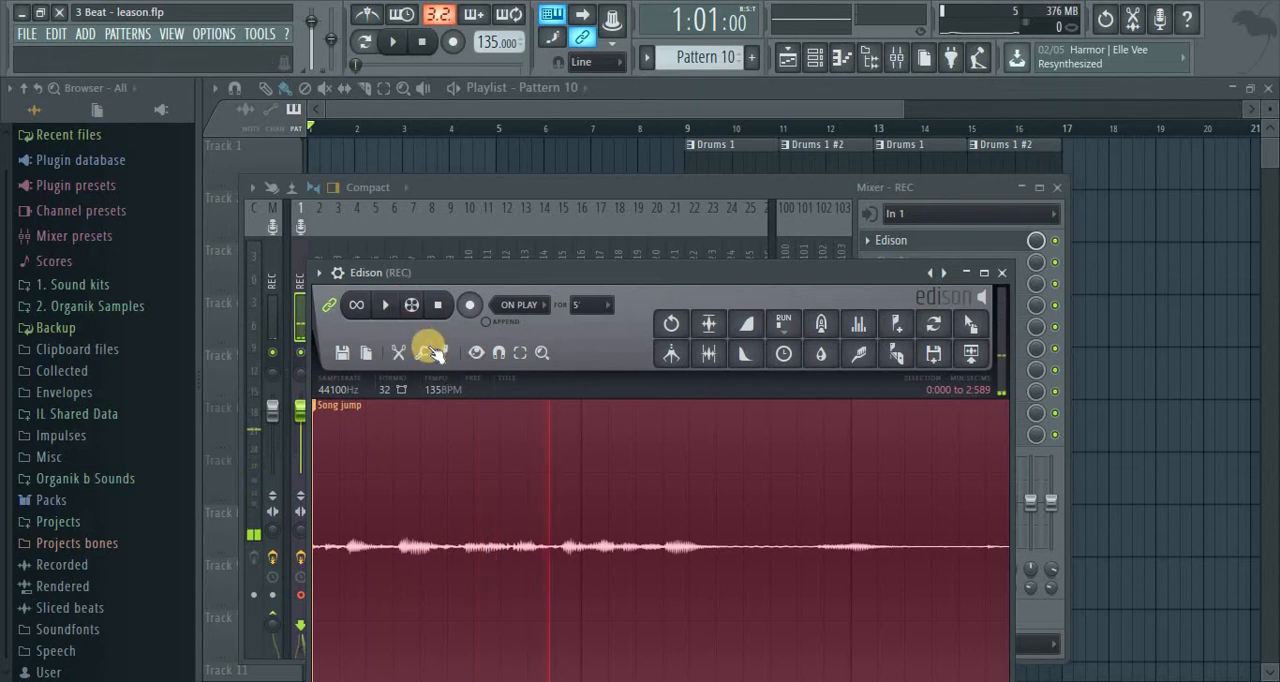
drag(684, 271, 686, 206)
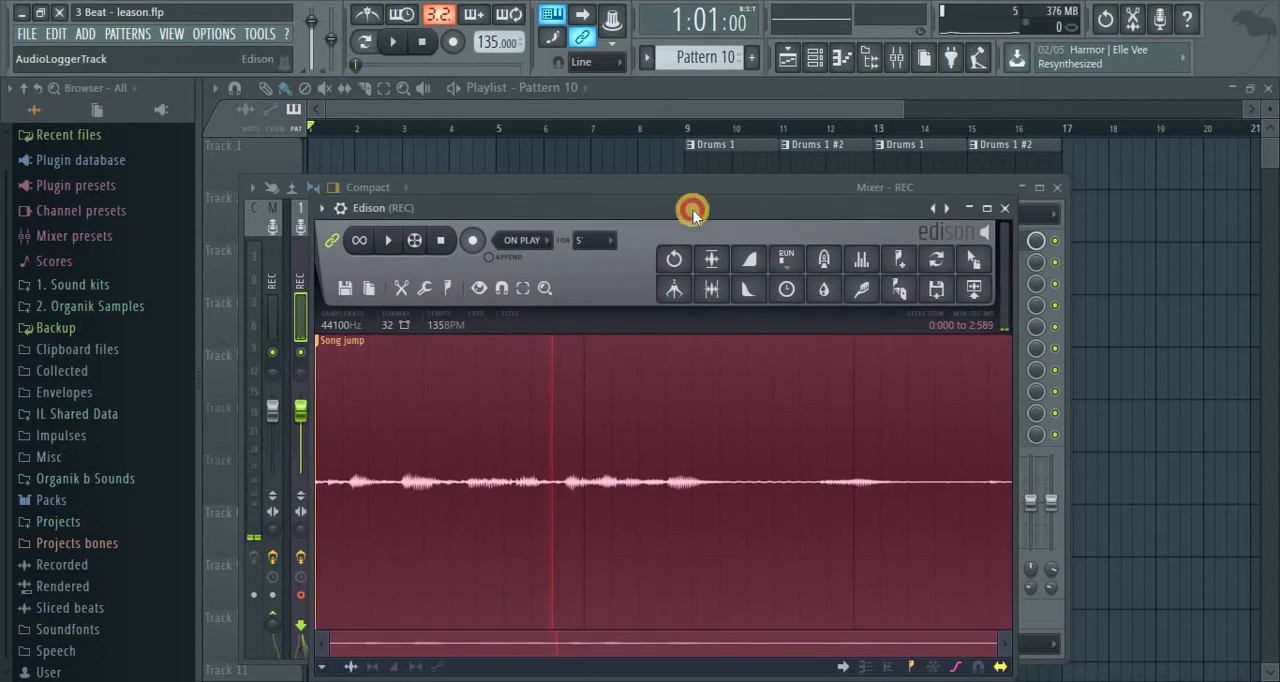
click(1002, 209)
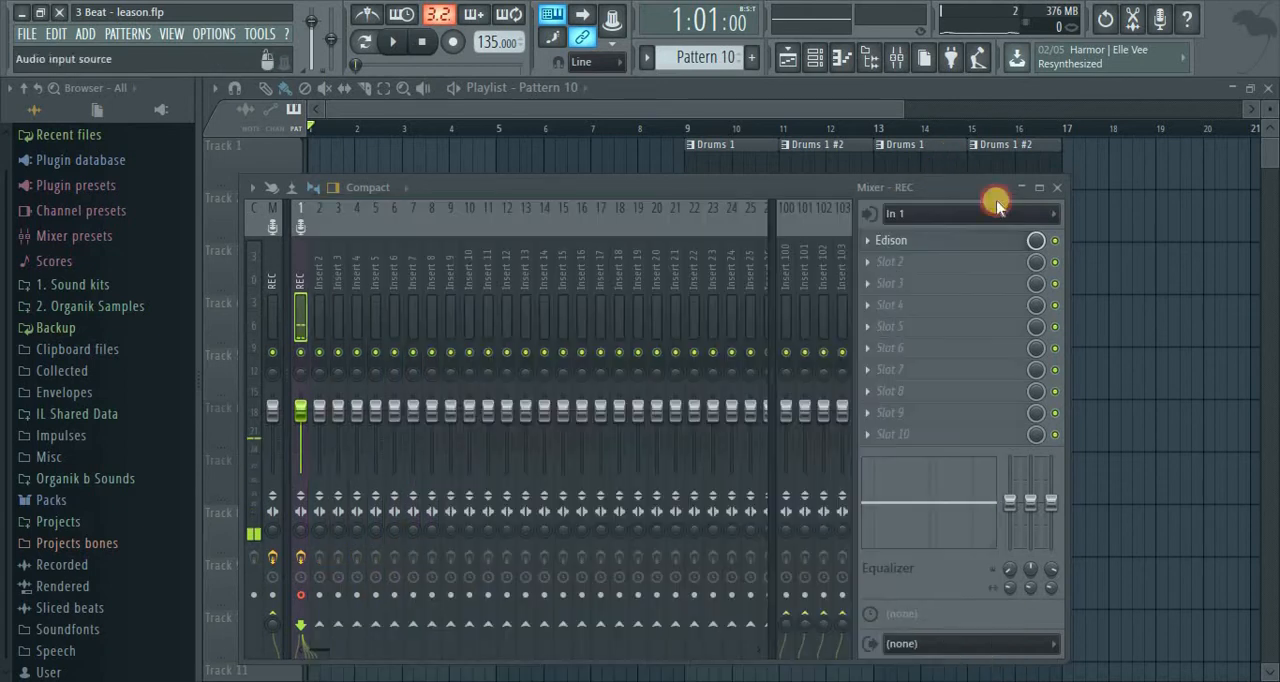
click(866, 243)
mouse_move(882, 263)
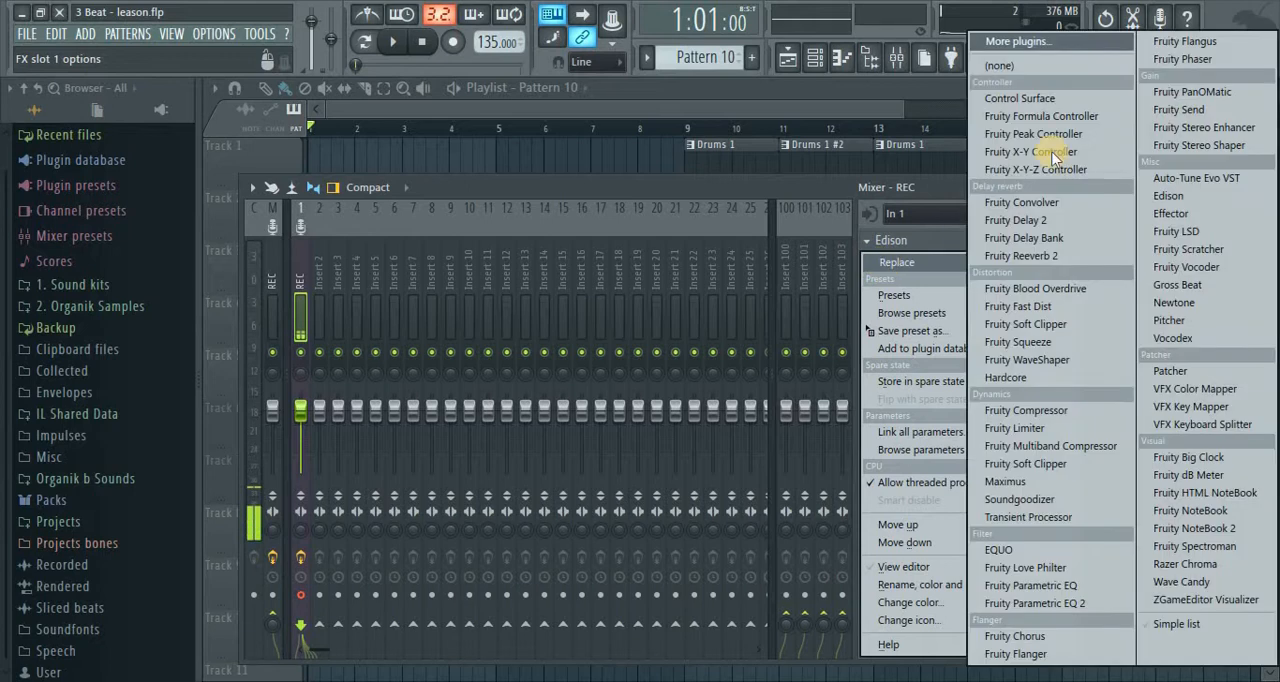
click(1022, 66)
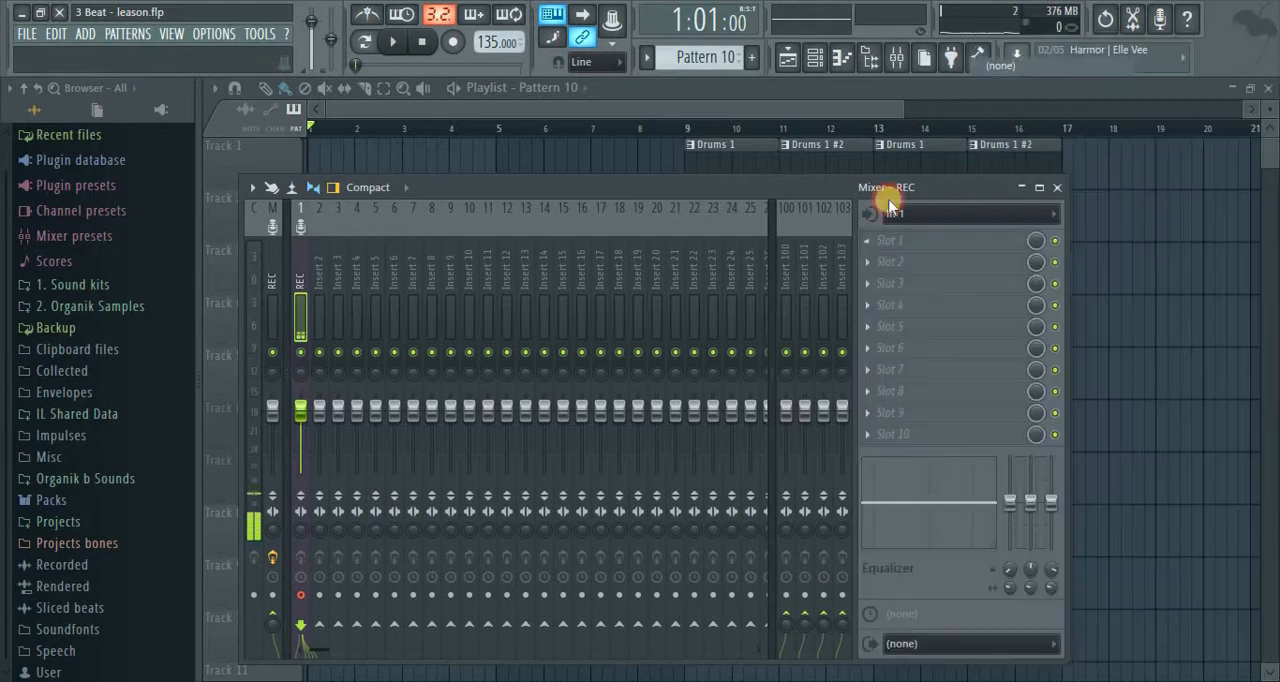
Record a short test take into the playlist as an audio clip with one-click audio recording, and delete the clip from Track 7
click(1159, 21)
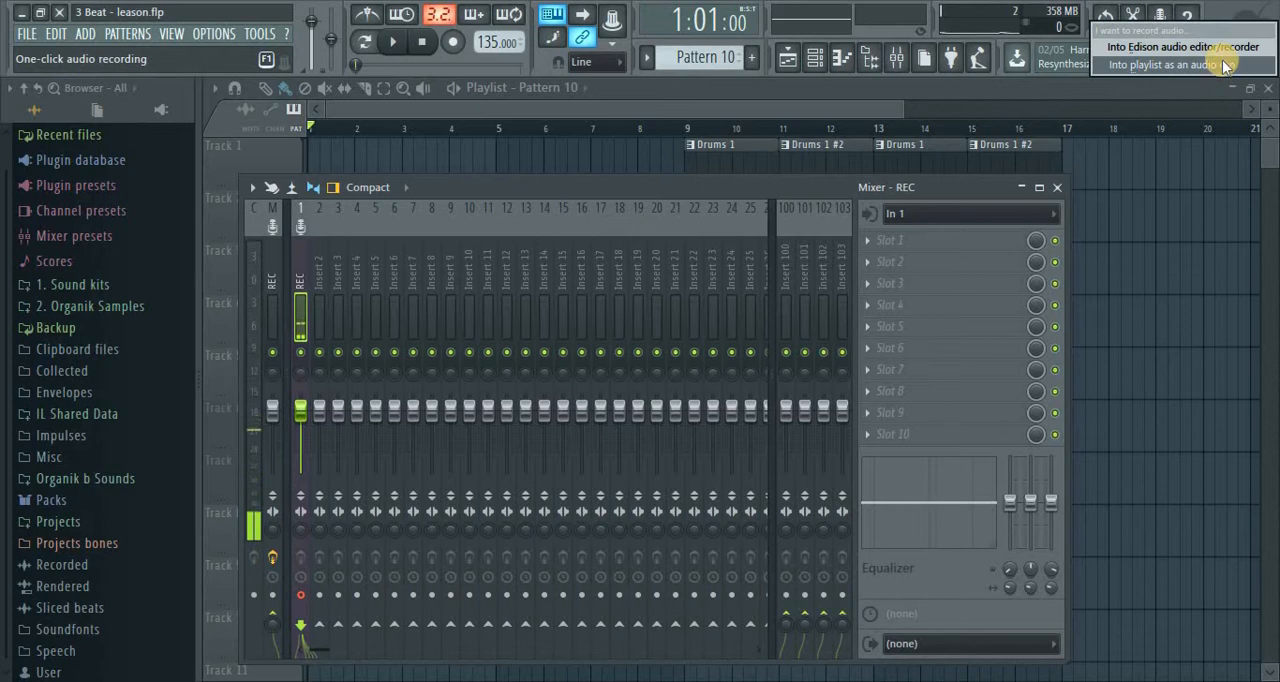
click(1059, 186)
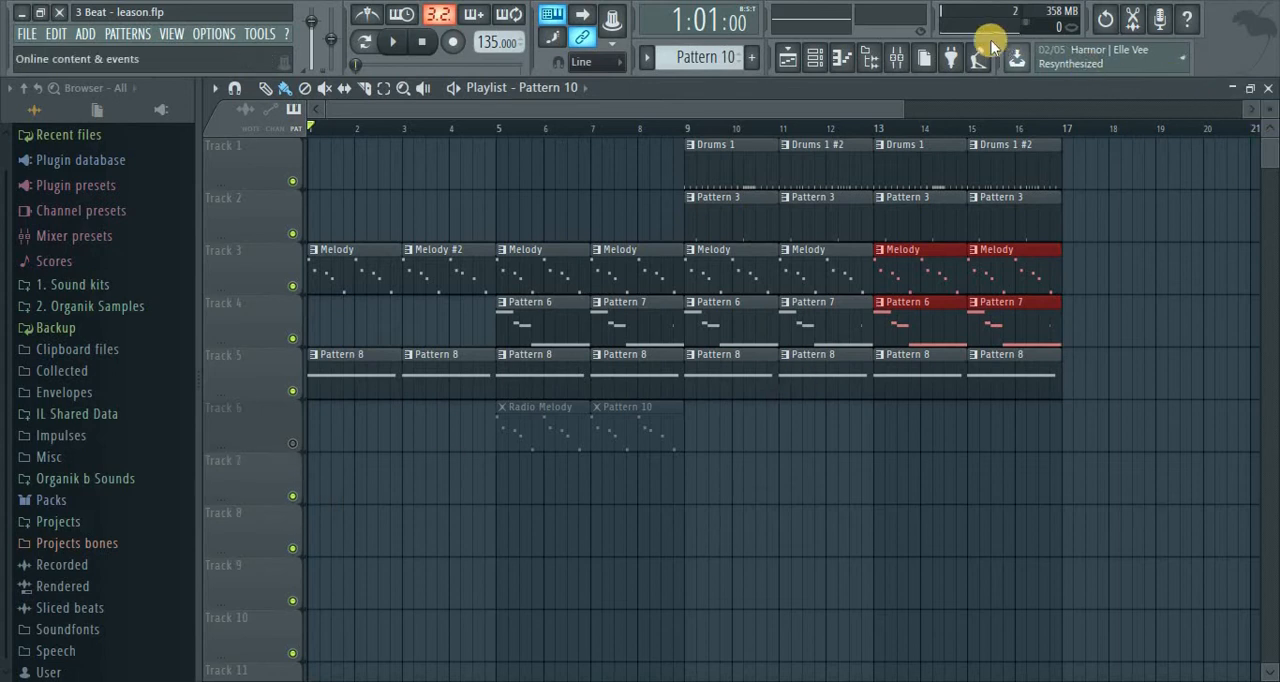
click(895, 57)
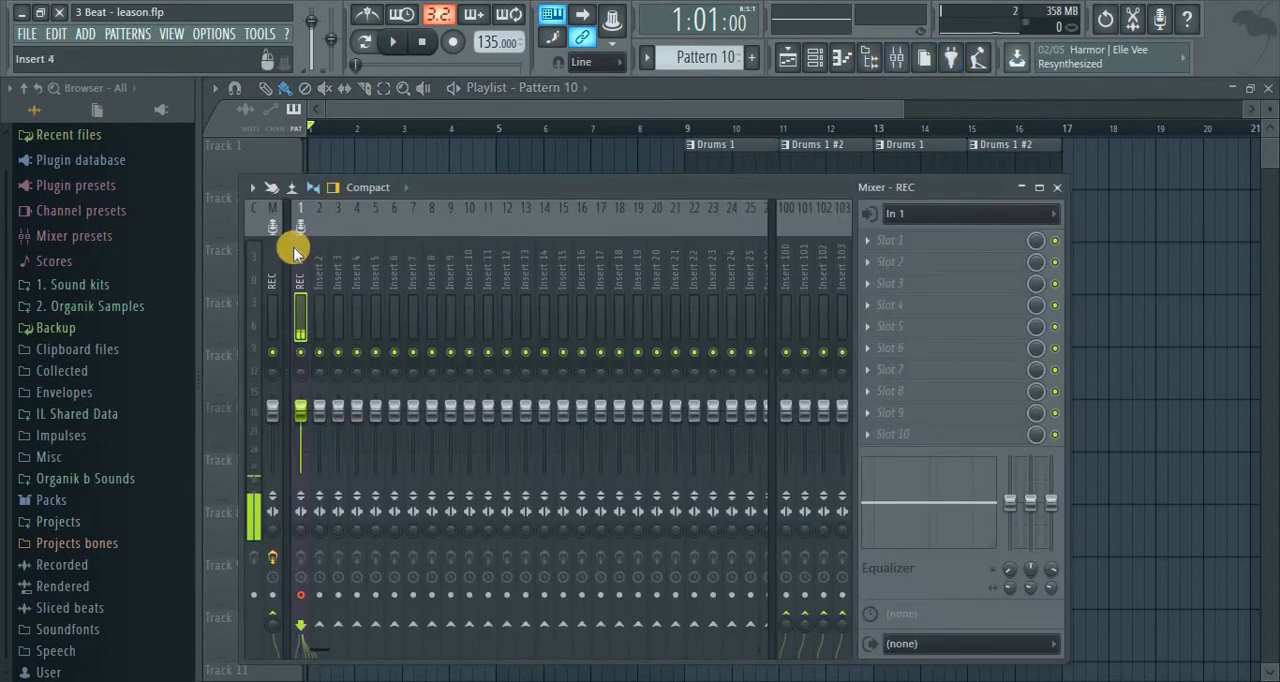
click(1163, 17)
click(1160, 56)
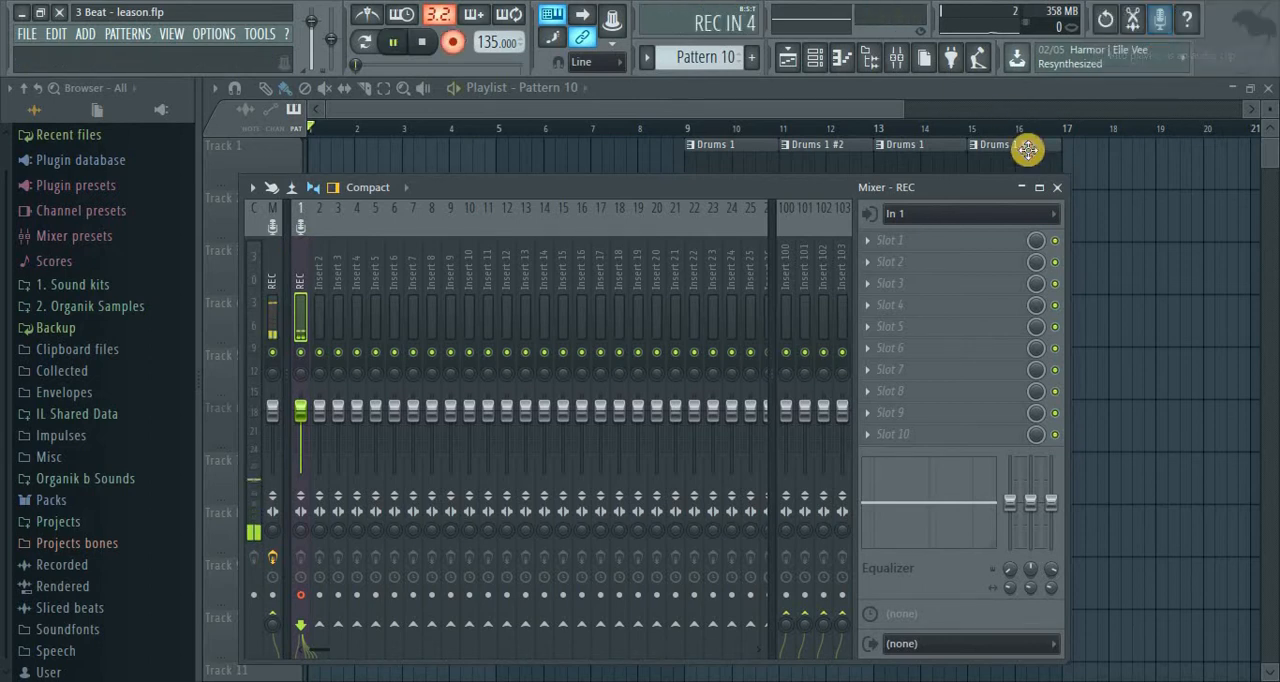
click(1057, 187)
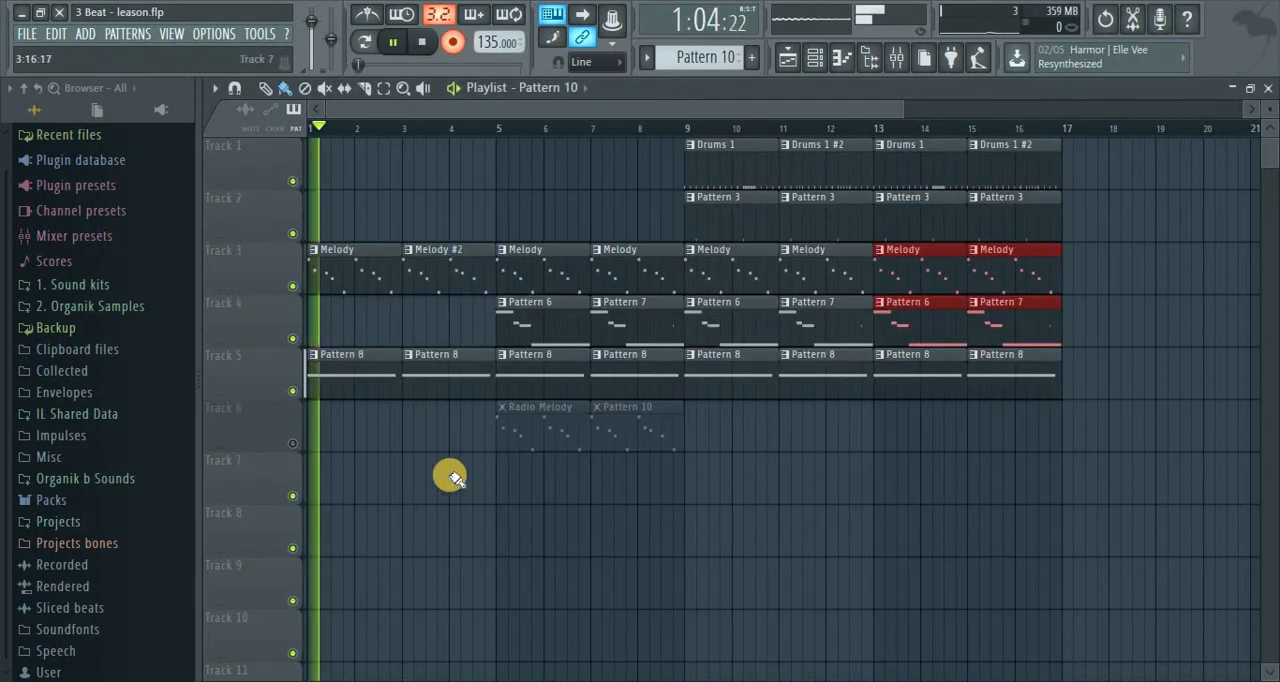
click(452, 44)
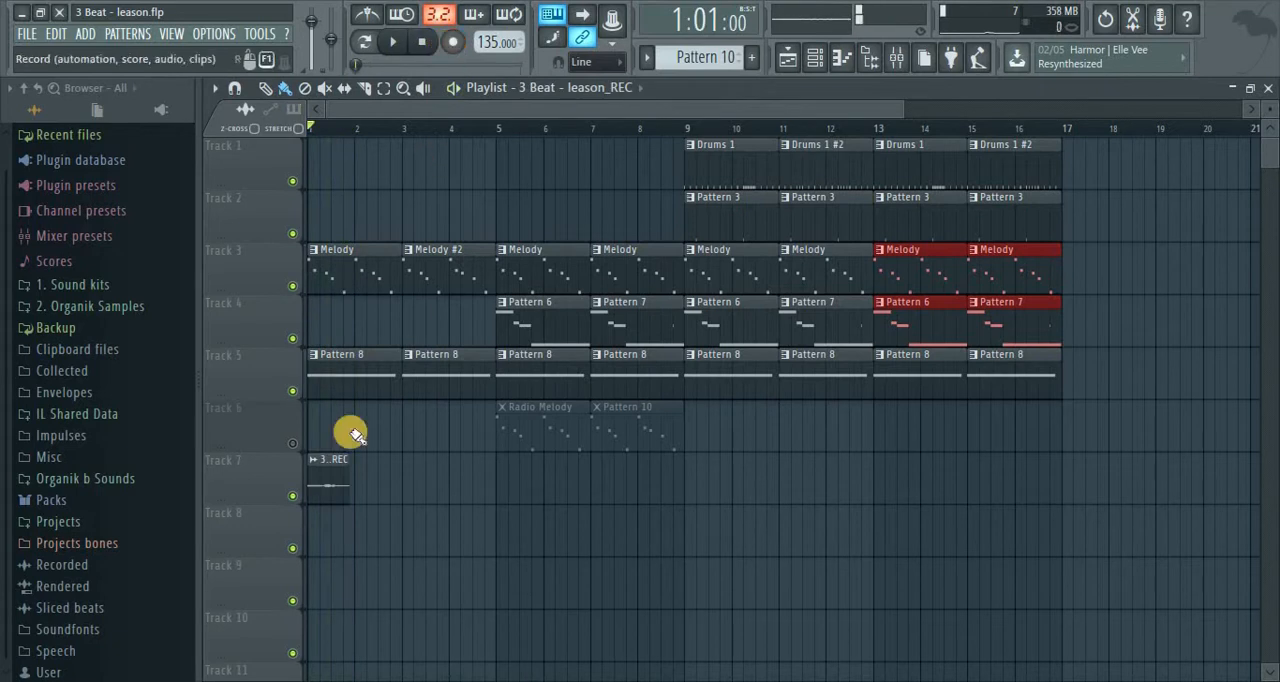
right_click(343, 488)
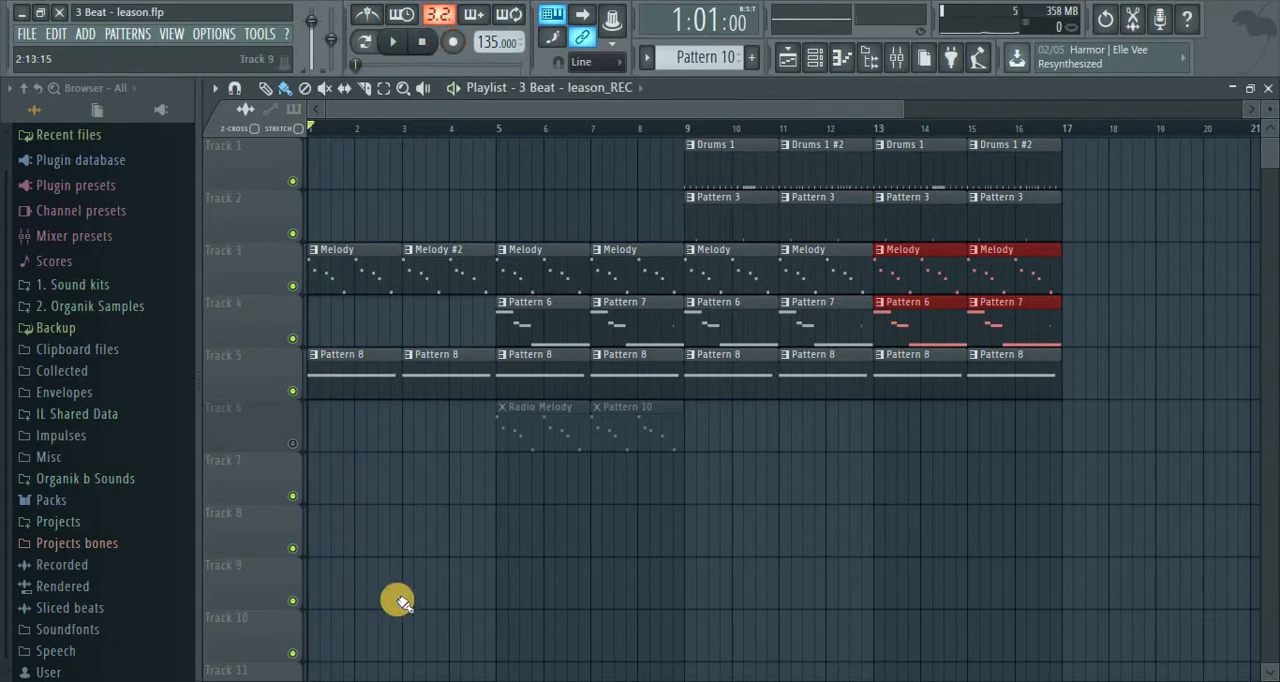
Record vocals over the beat from bar 1 directly into the playlist as an audio clip, stopping around bar 10
click(1161, 15)
click(1153, 52)
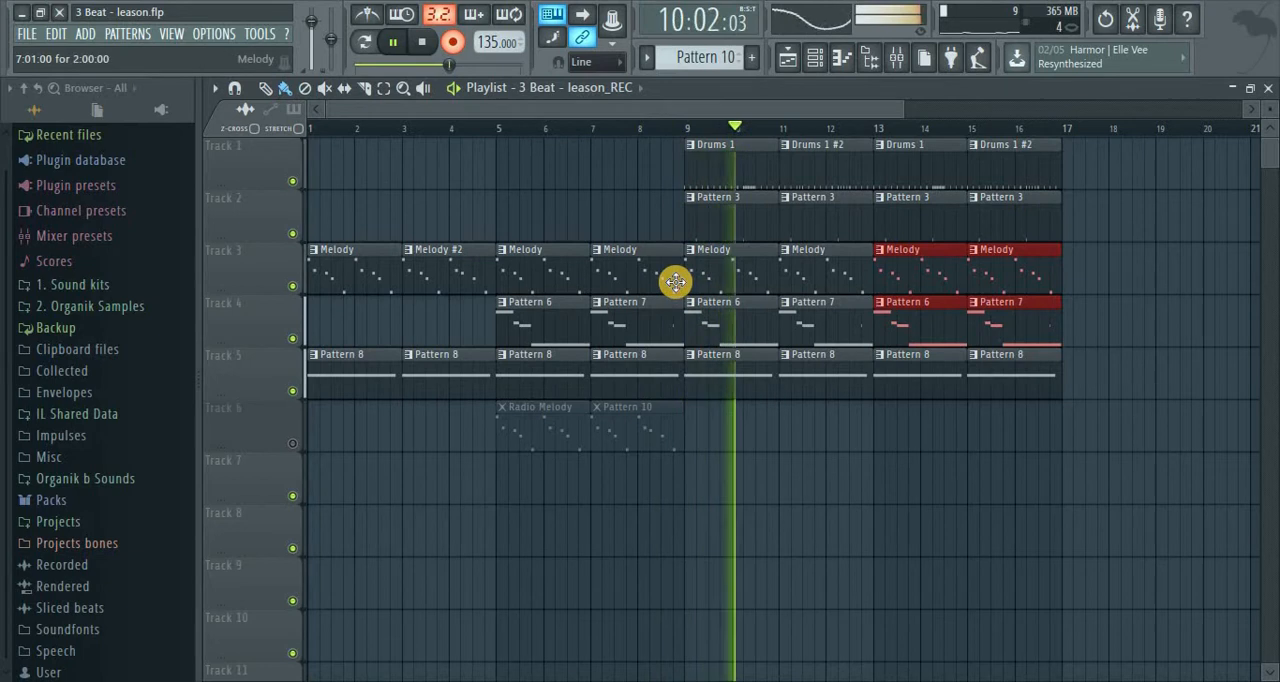
key(space)
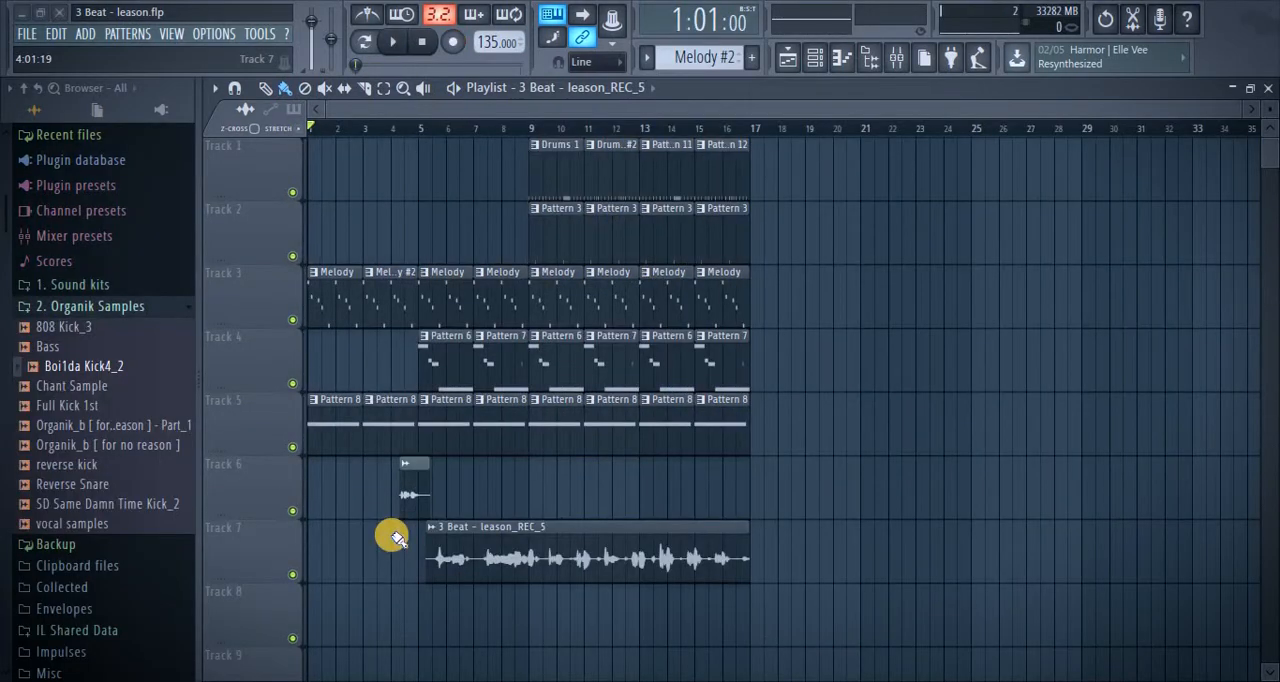
Collapse the 2. Organik Samples folder and play the arrangement with the recorded vocals from the start to around bar 16
click(188, 306)
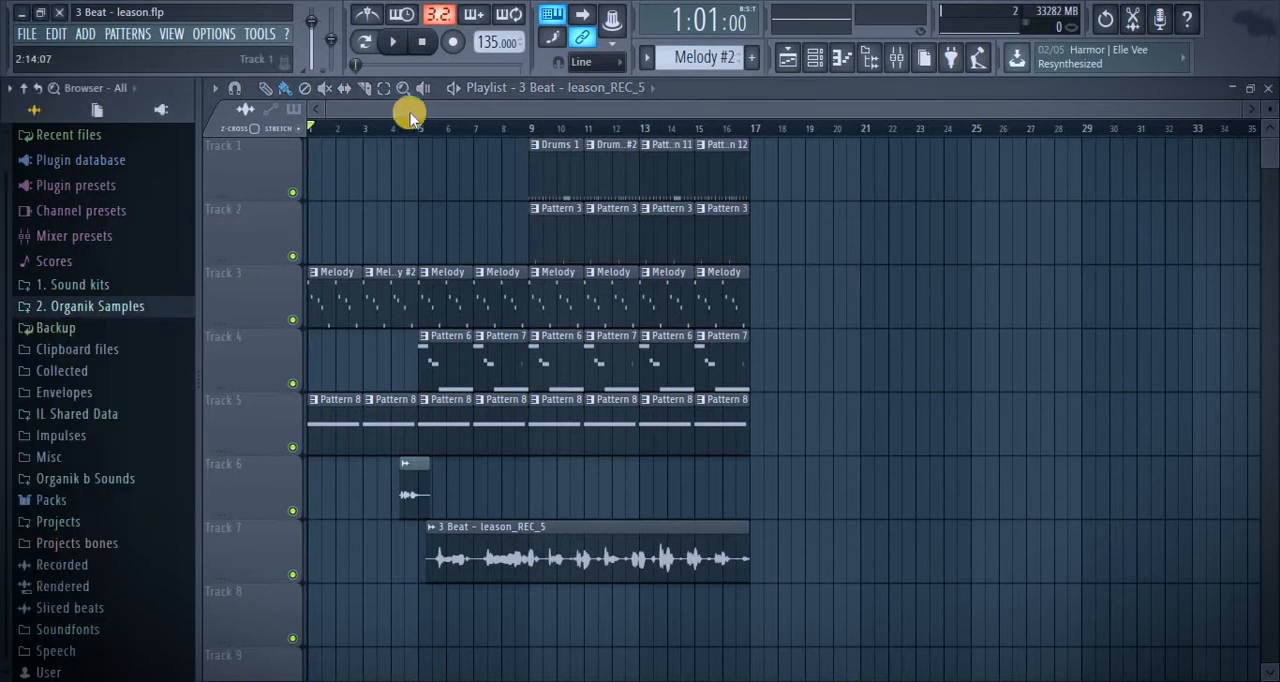
click(393, 48)
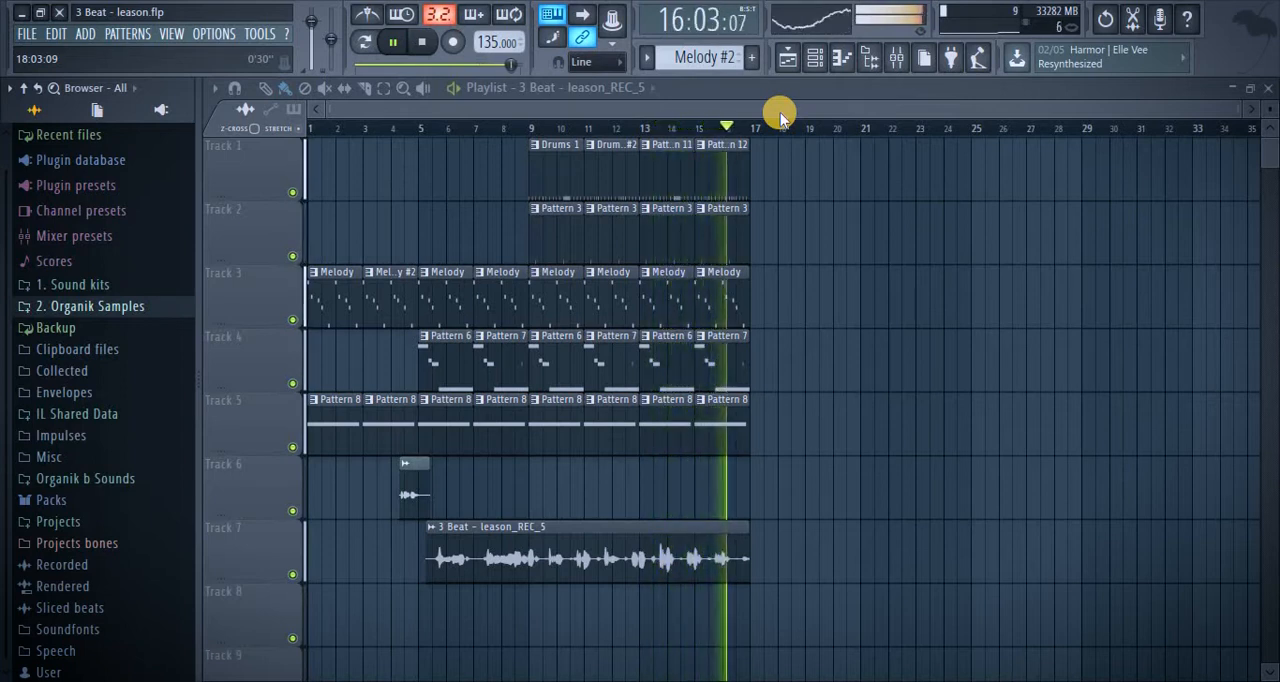
key(space)
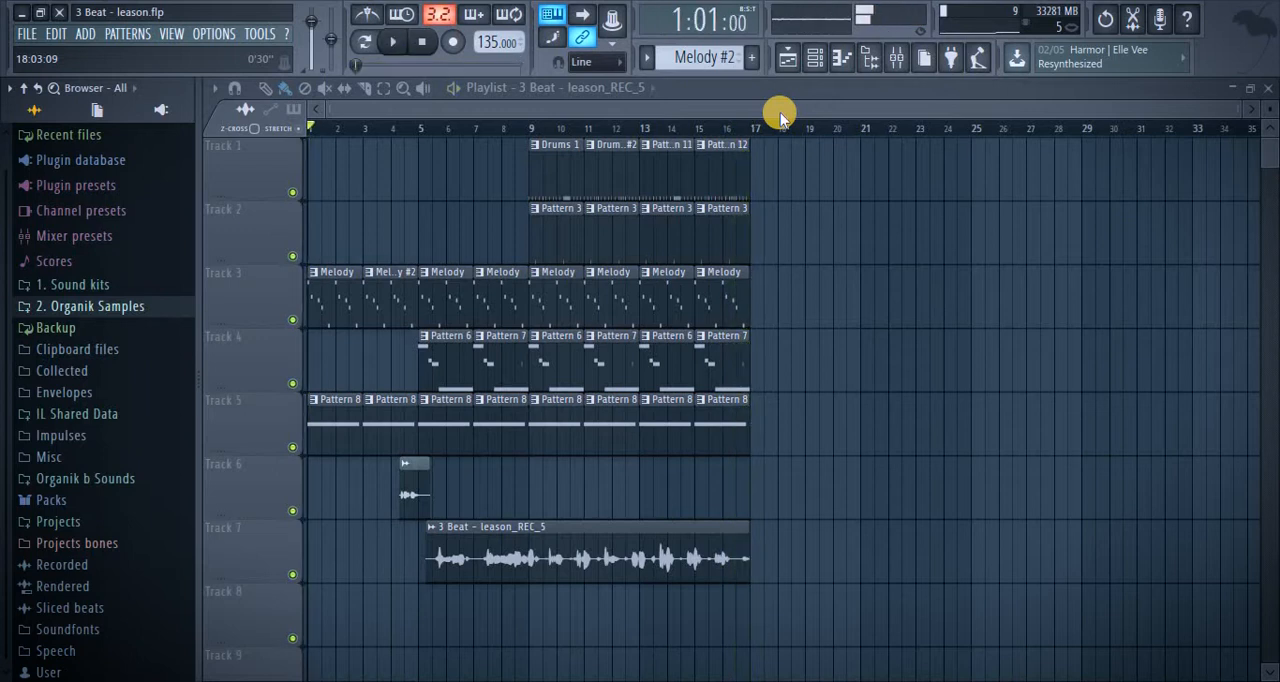
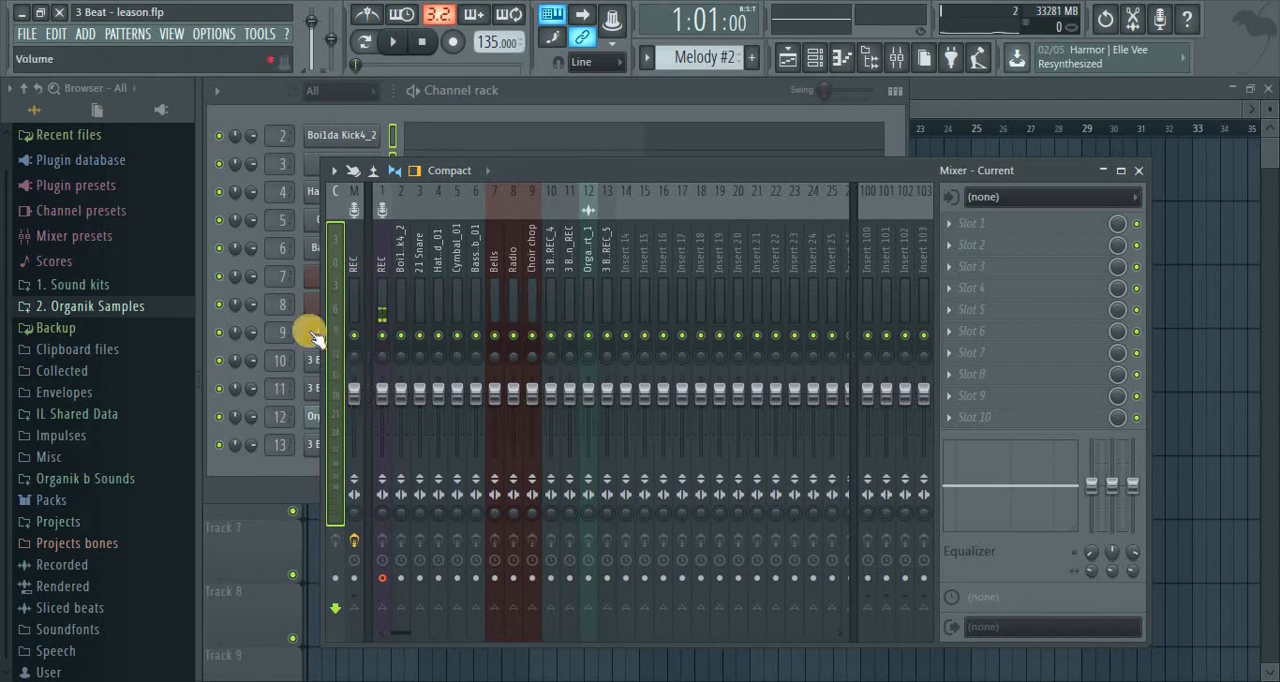
Play the arrangement and lower the Bass_Sub_01 mixer fader to about -4.4 dB
key(space)
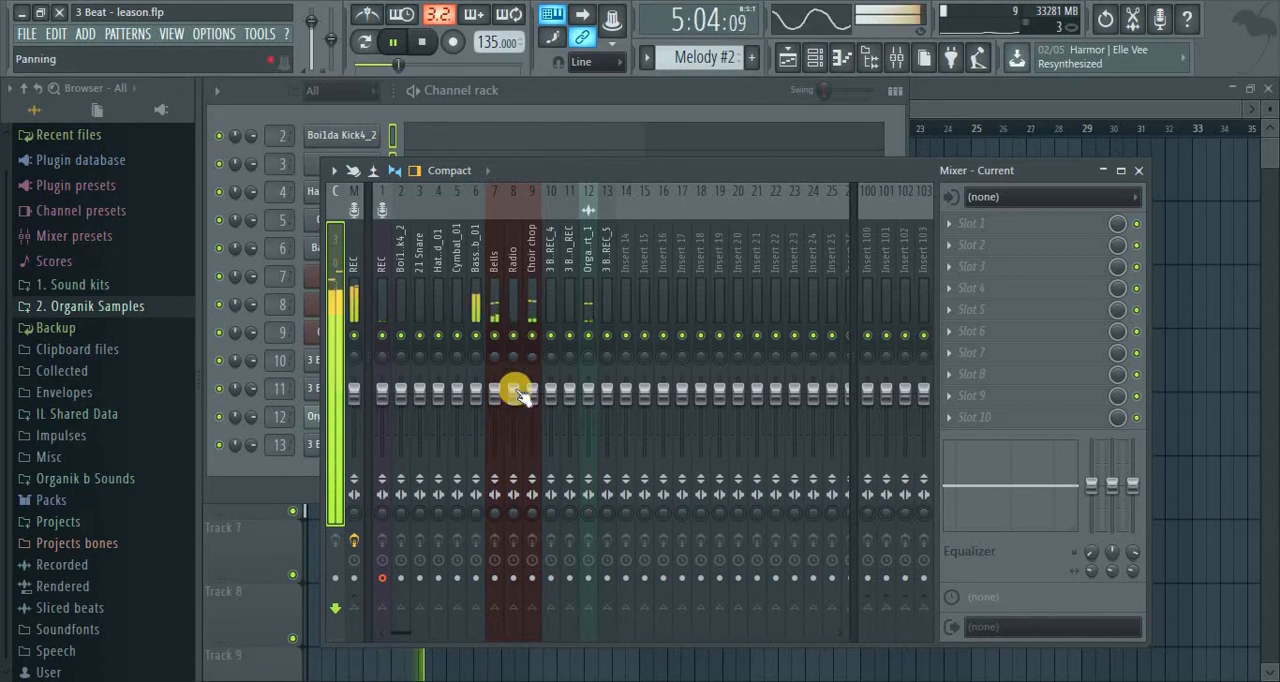
drag(476, 403, 475, 422)
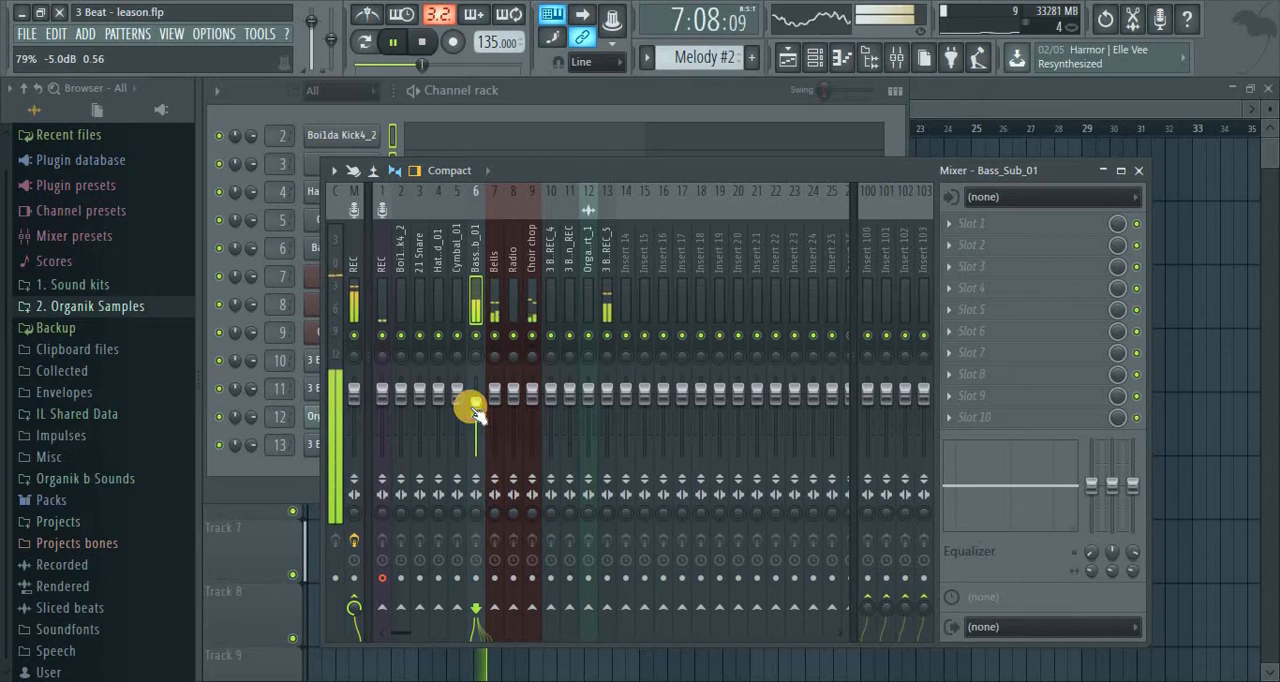
drag(473, 405, 475, 399)
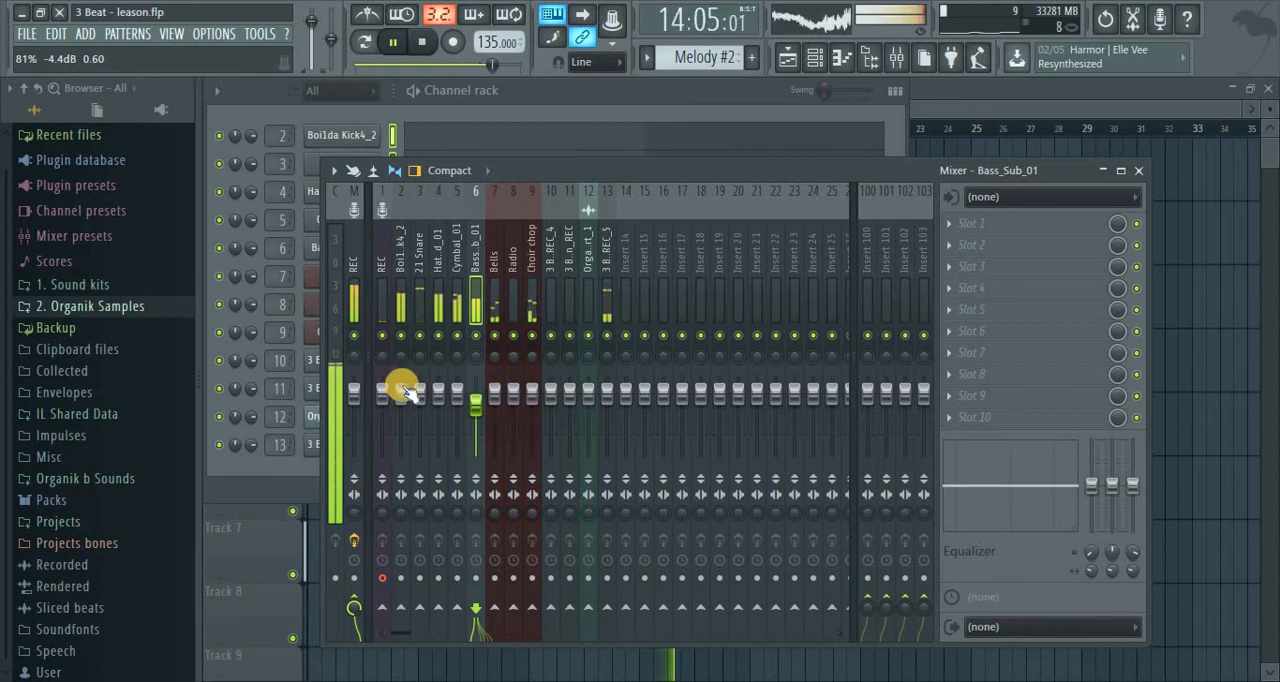
click(396, 298)
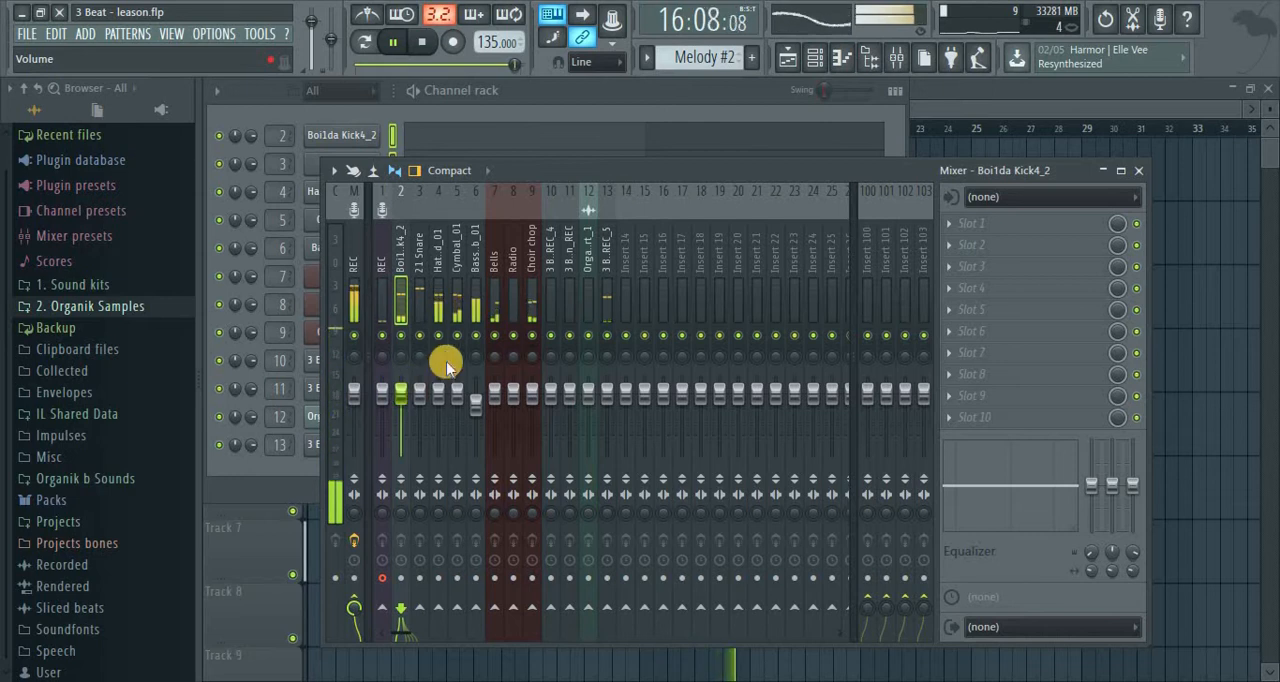
key(space)
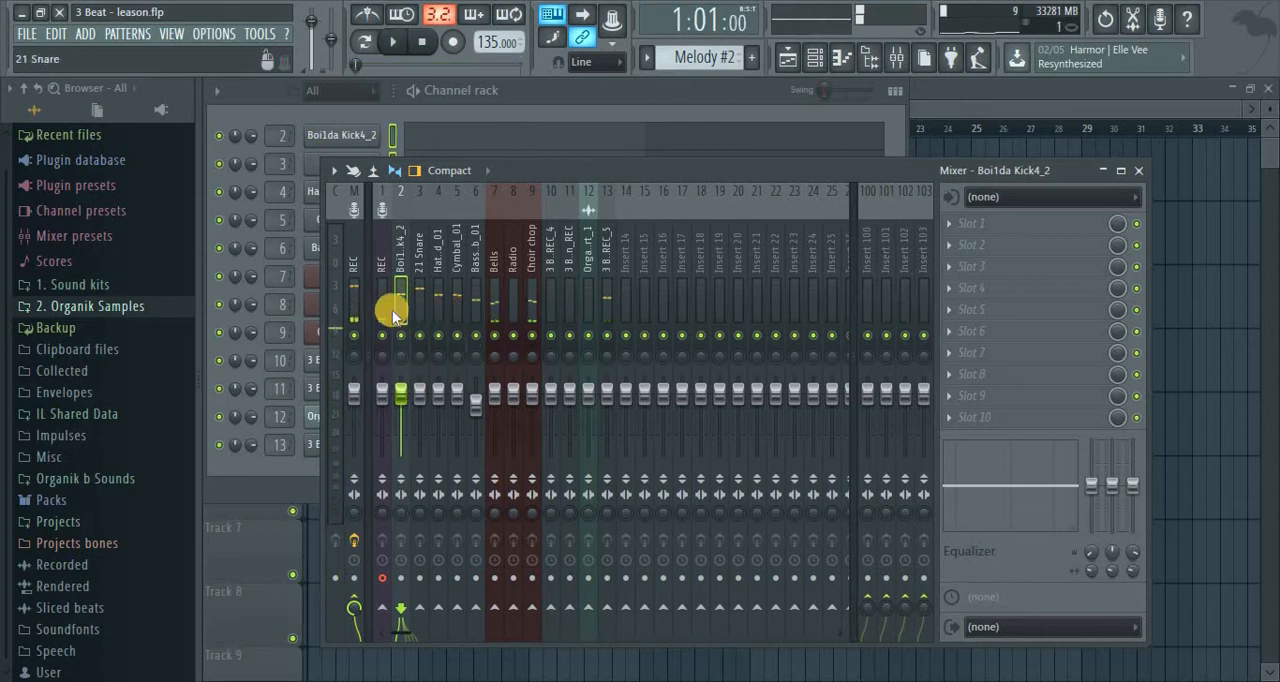
Stop playback and mark bars 13 to 16 in the playlist as the playback loop range
key(space)
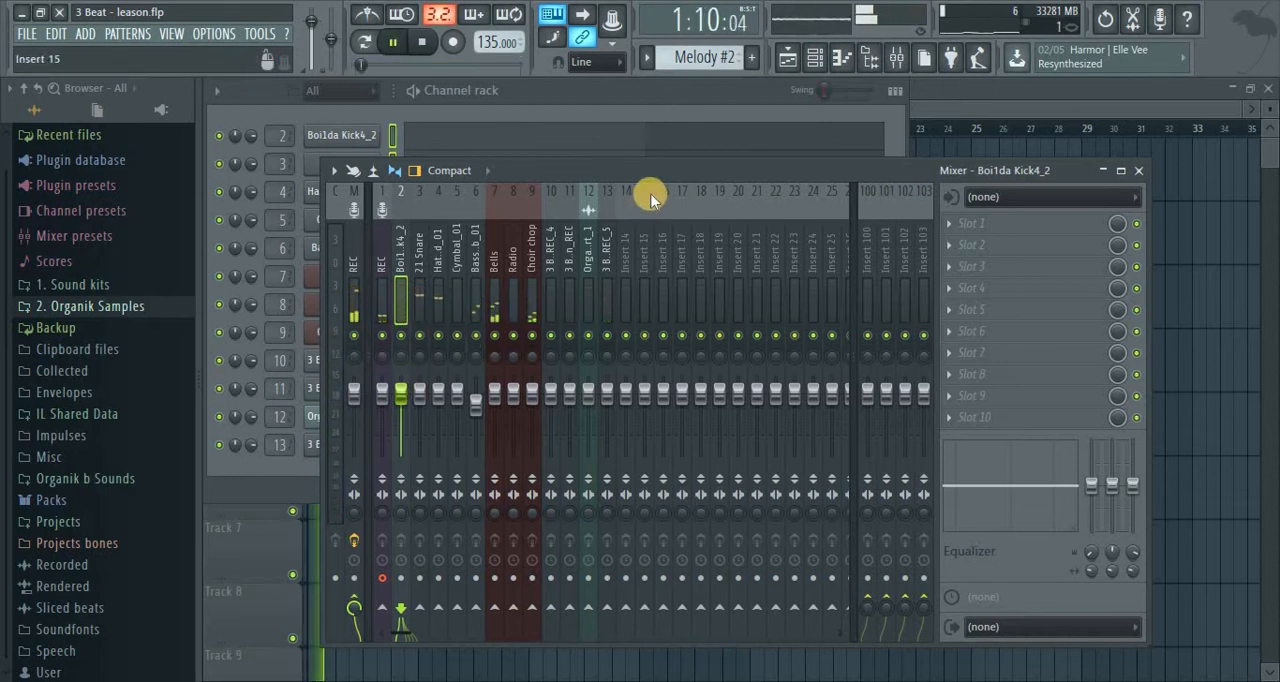
click(420, 300)
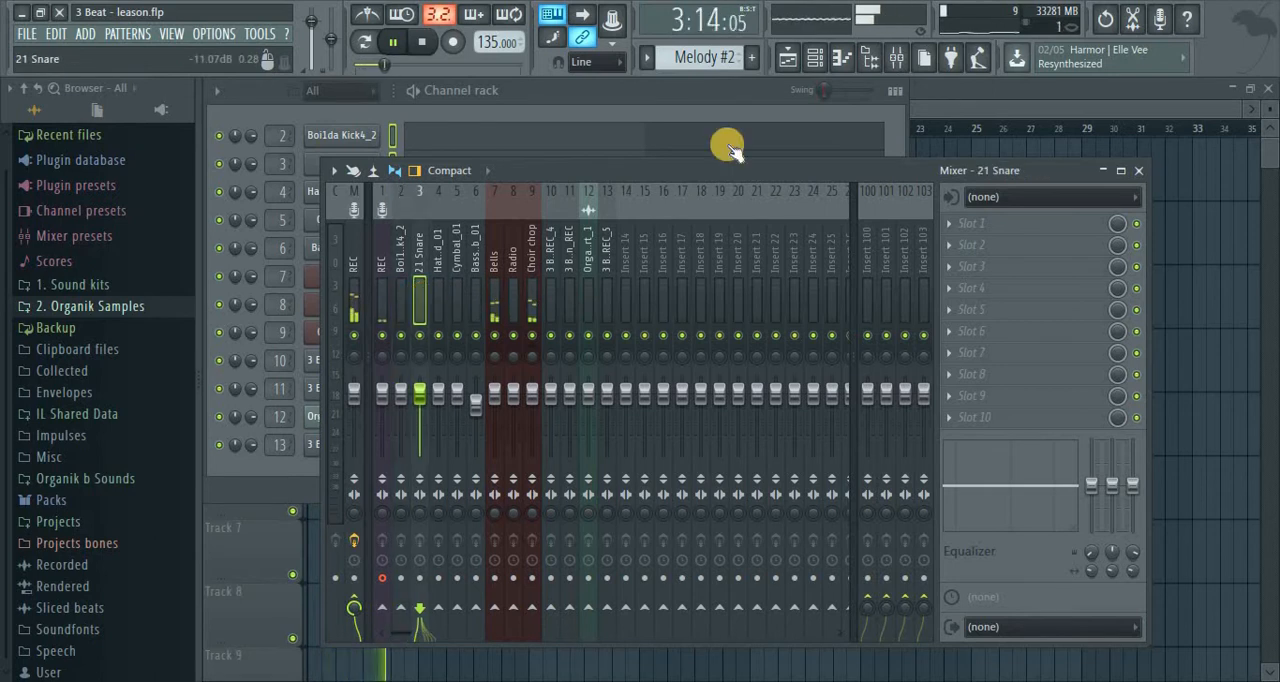
click(789, 55)
key(space)
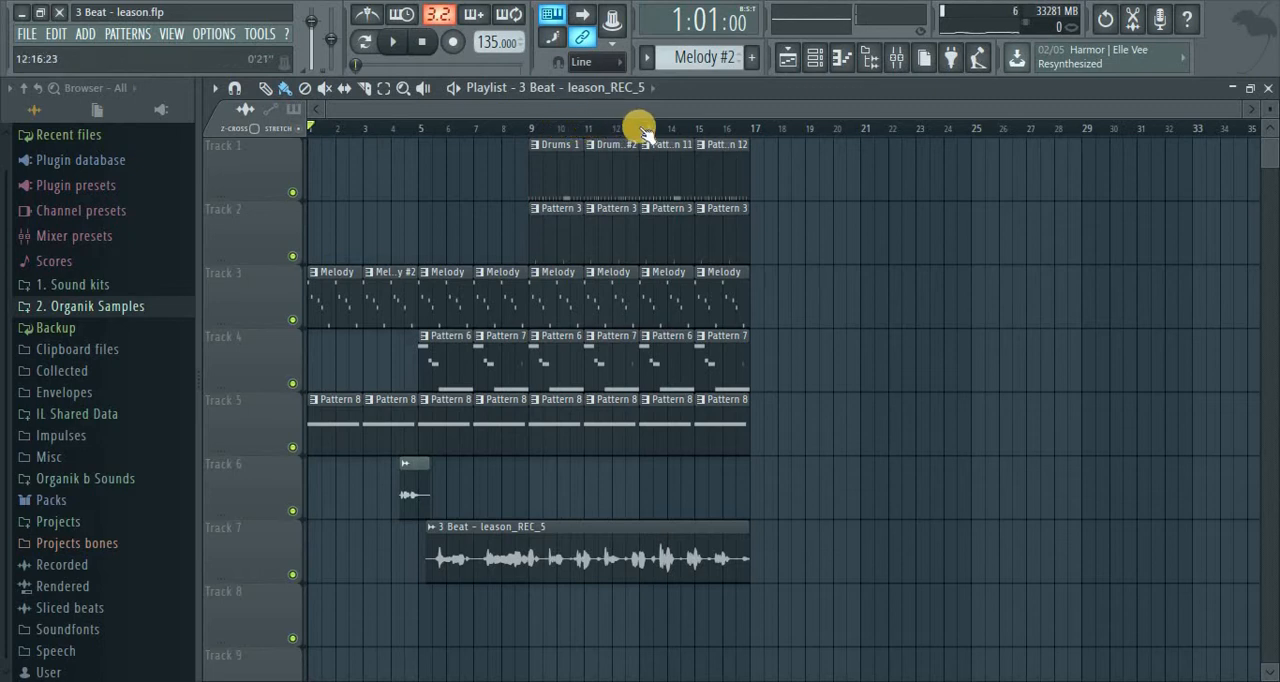
drag(658, 130, 740, 138)
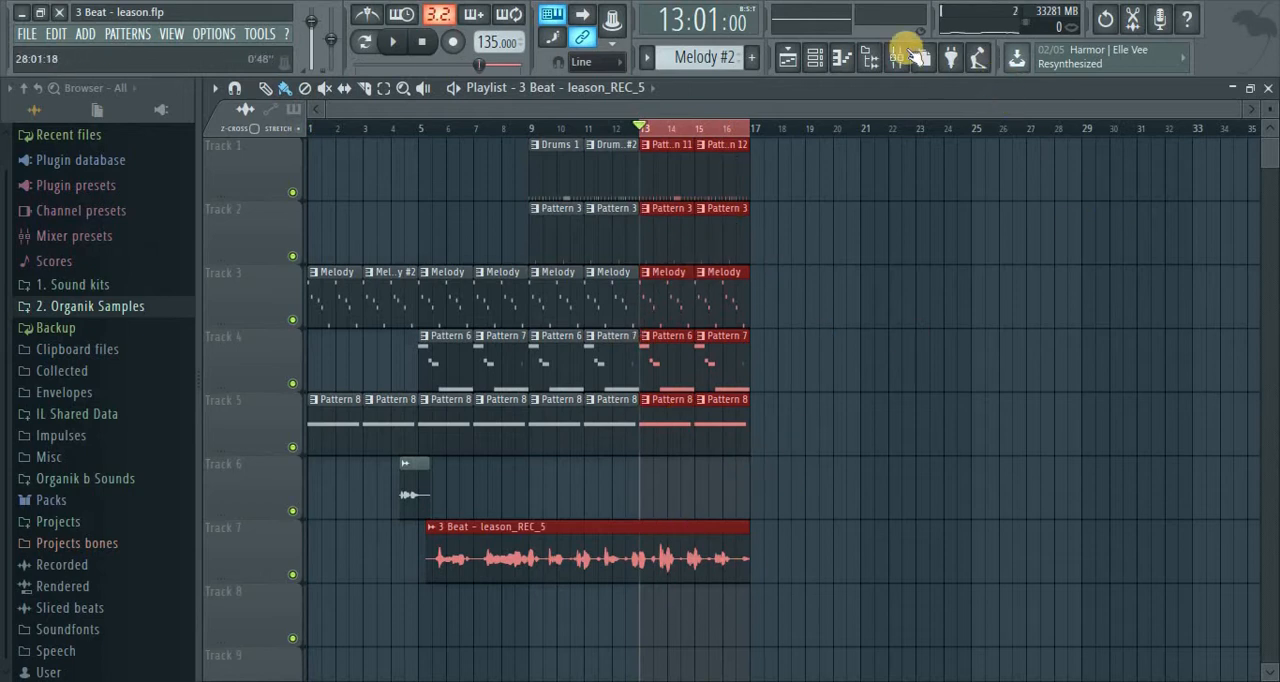
Play the looped section with the mixer open and lower the 21 Snare fader slightly
click(898, 55)
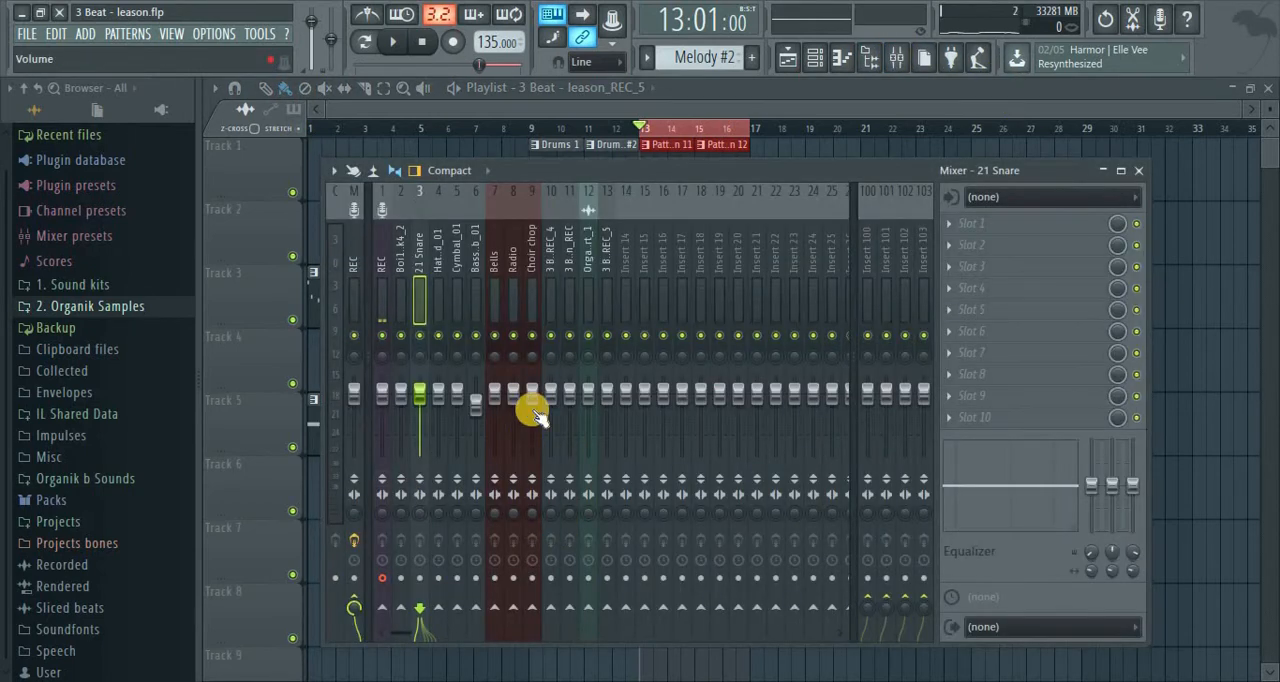
key(space)
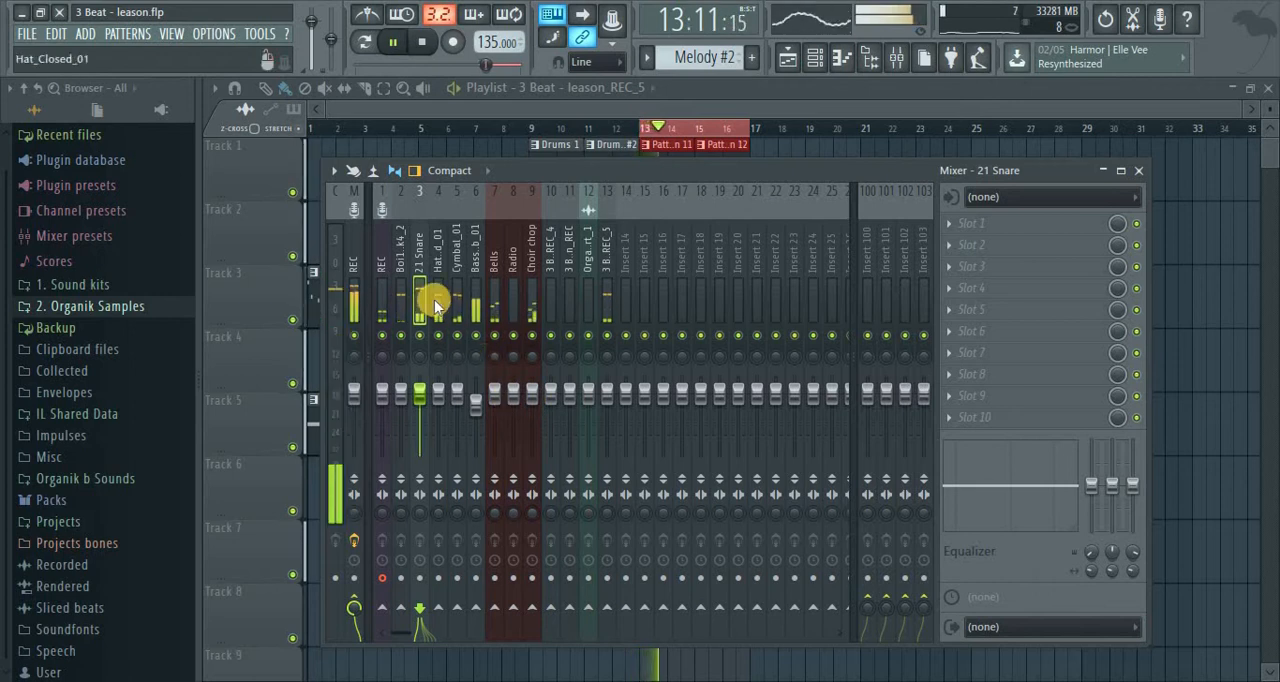
key(space)
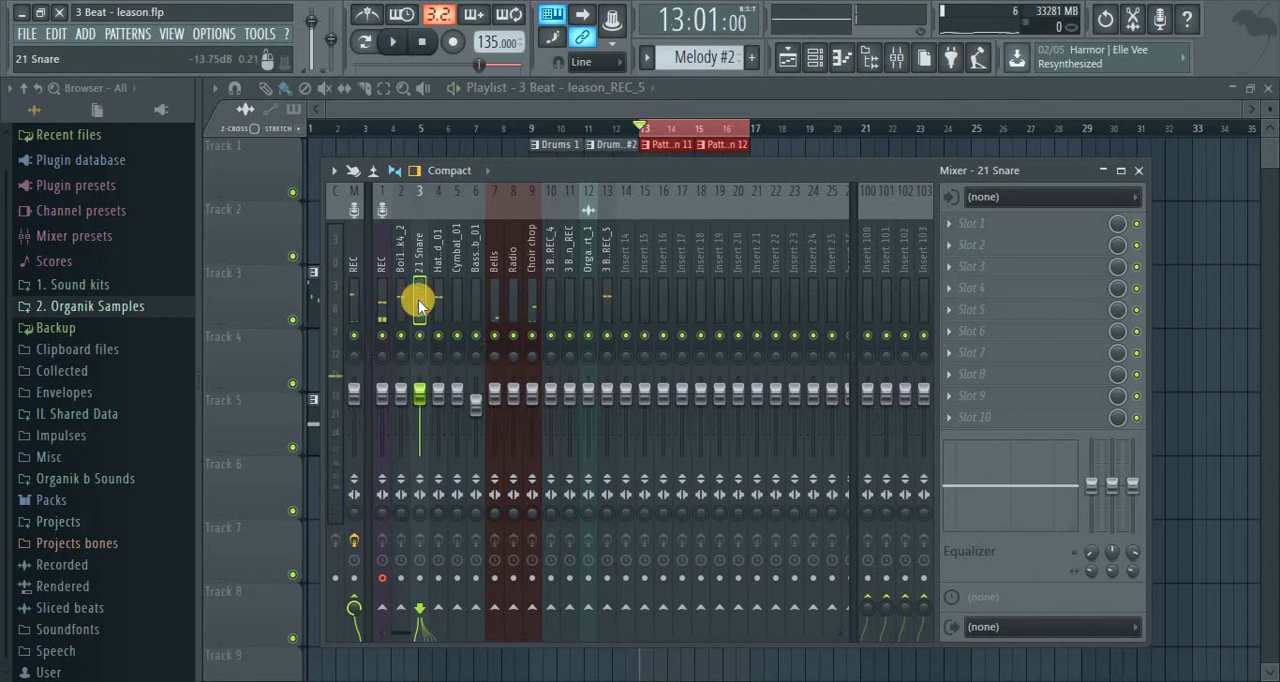
key(space)
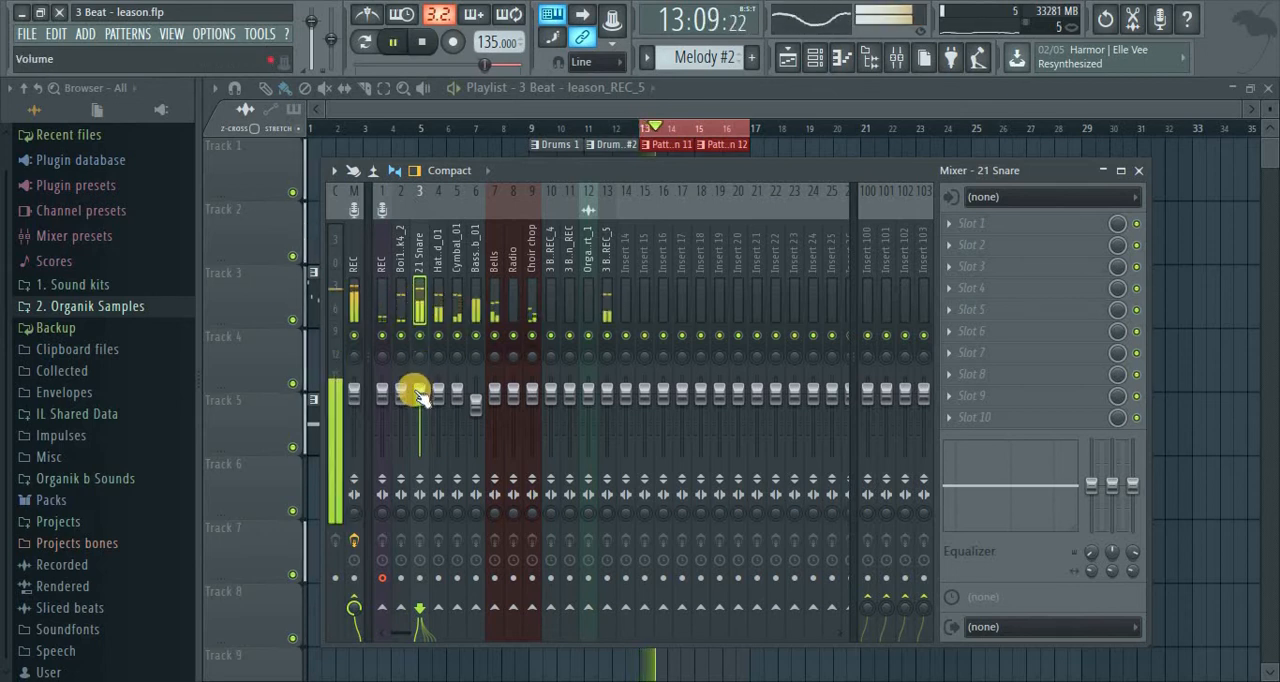
drag(420, 395, 419, 408)
key(space)
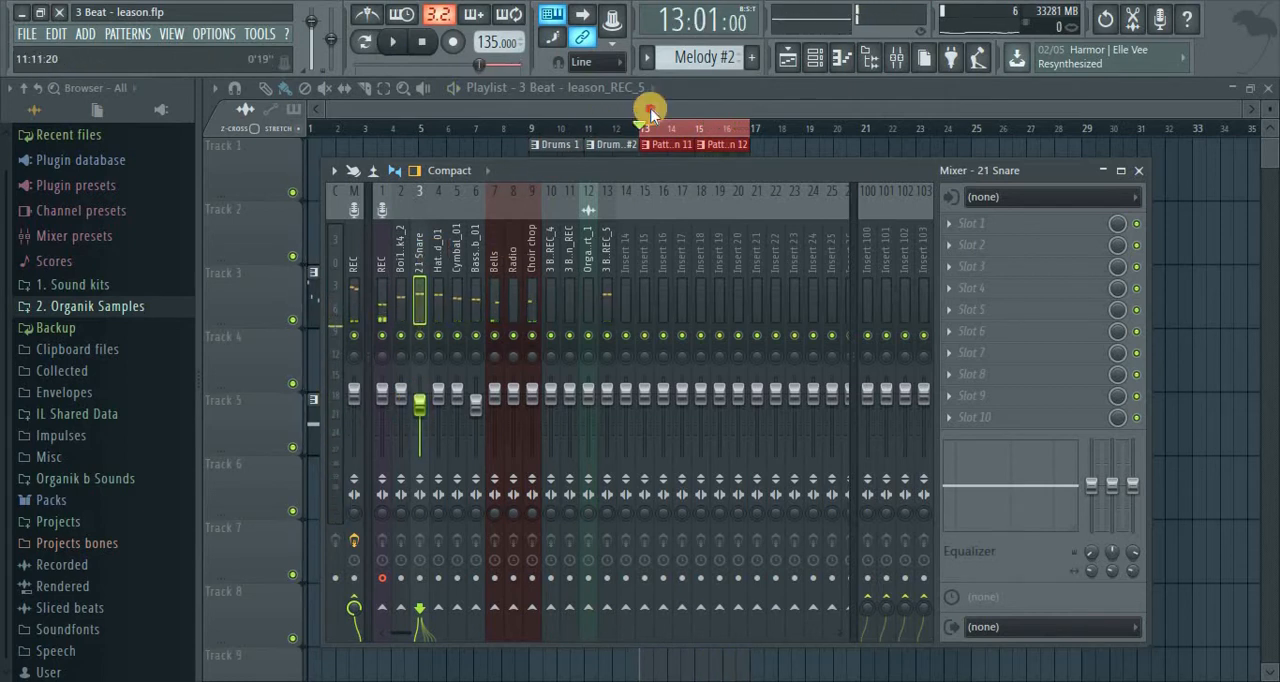
Mute the vocal recording on Track 7 of the playlist and bring the mixer back up
key(F9)
click(292, 574)
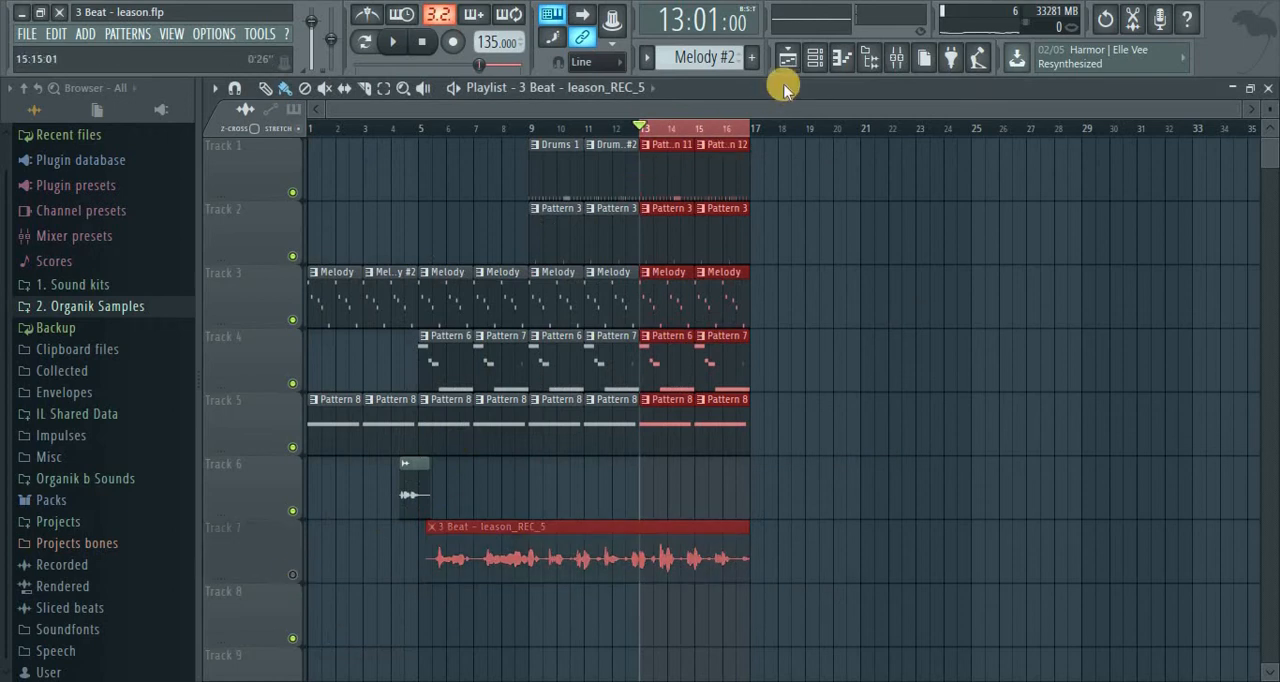
click(897, 58)
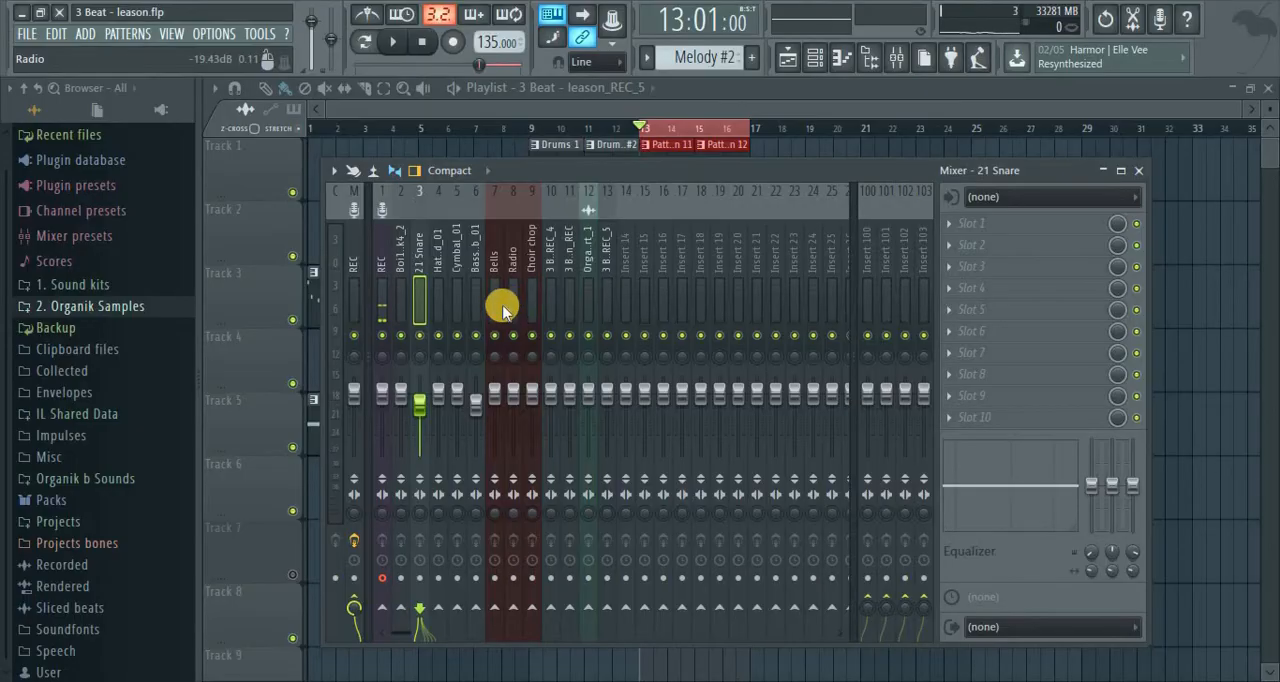
Play the looped beat and lower the Hat_Closed_01 and Choir chop mixer faders
key(space)
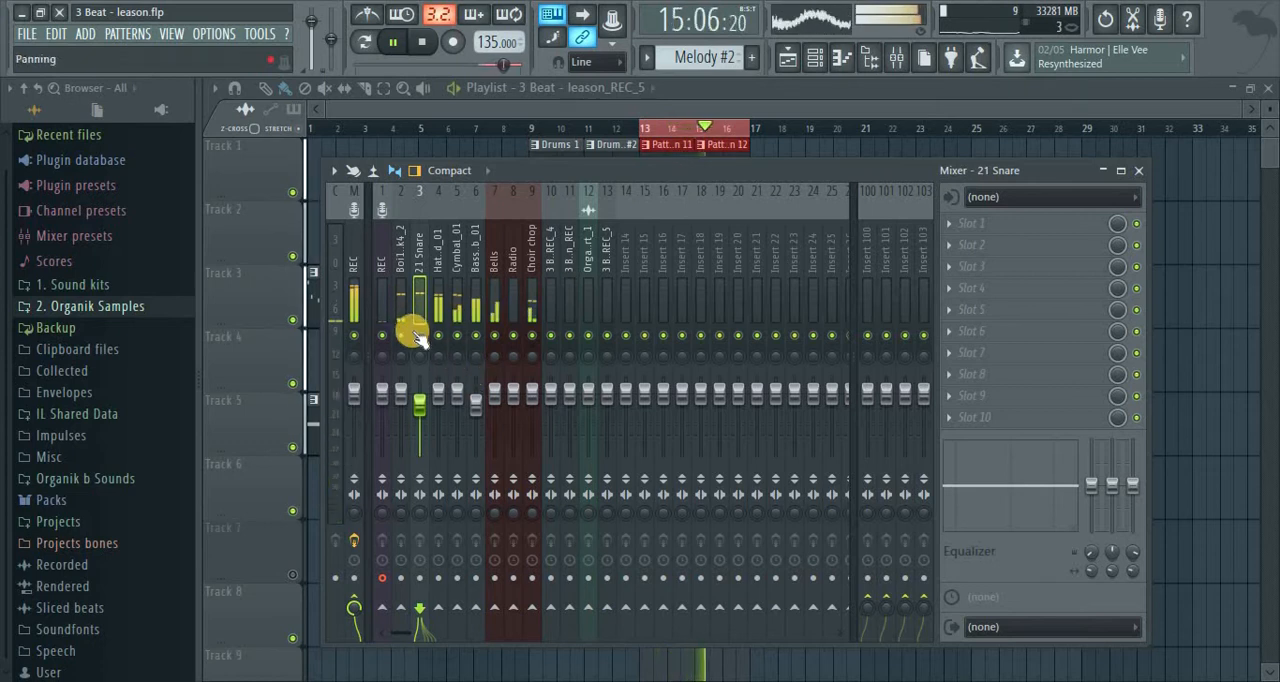
click(447, 316)
mouse_move(434, 400)
mouse_down()
mouse_move(447, 427)
mouse_move(447, 416)
mouse_up()
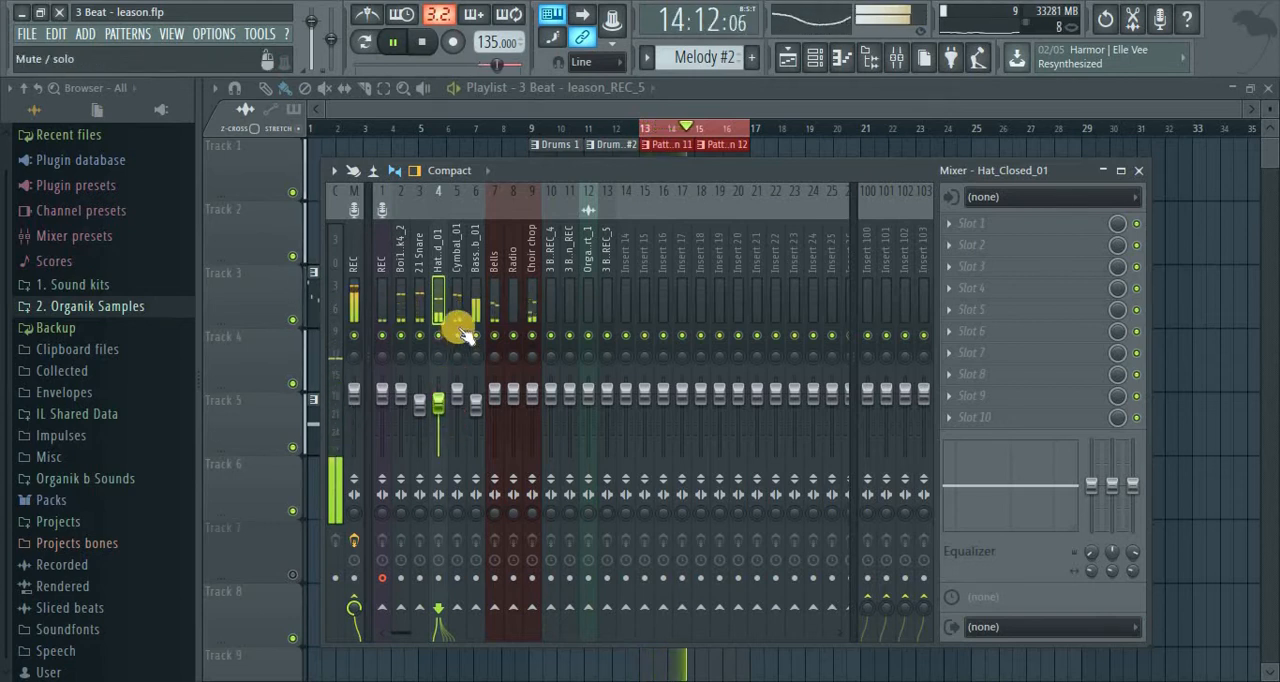
click(537, 314)
mouse_move(530, 395)
mouse_down()
mouse_move(529, 428)
mouse_move(535, 412)
mouse_up()
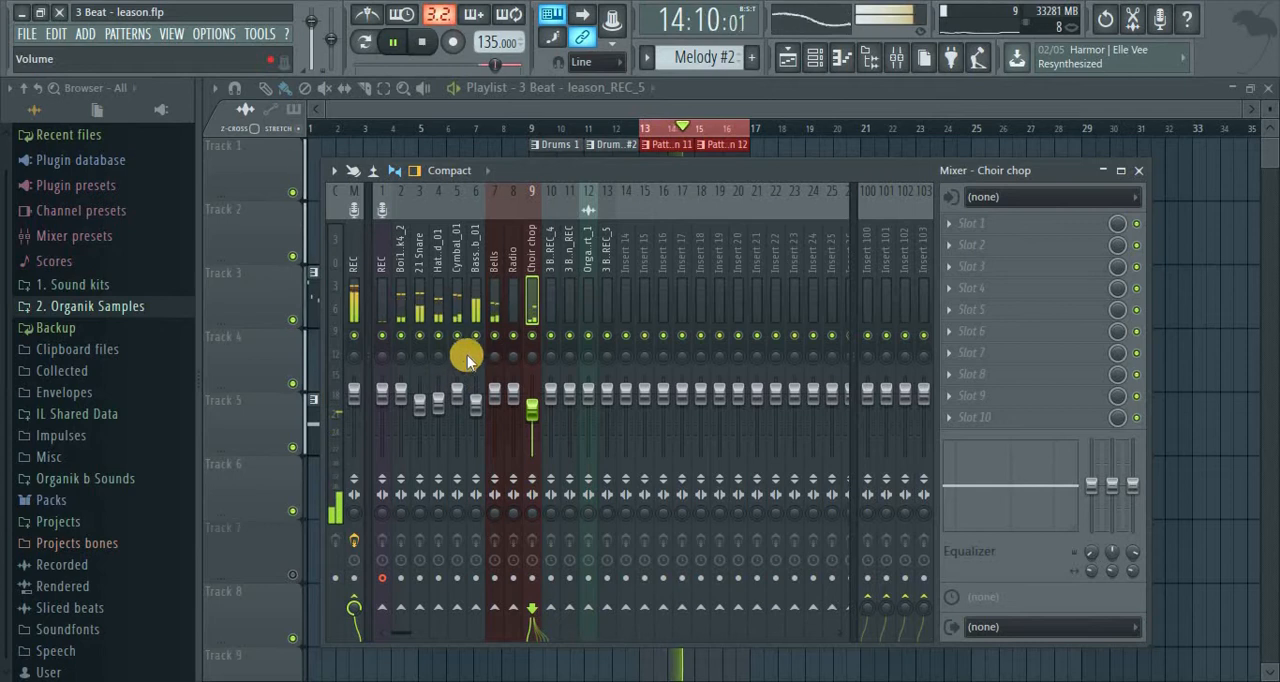
Lower the Boi1da Kick4_2 fader slightly and the Hat_Closed_01 fader to about -4.8 dB, and stop playback
click(488, 308)
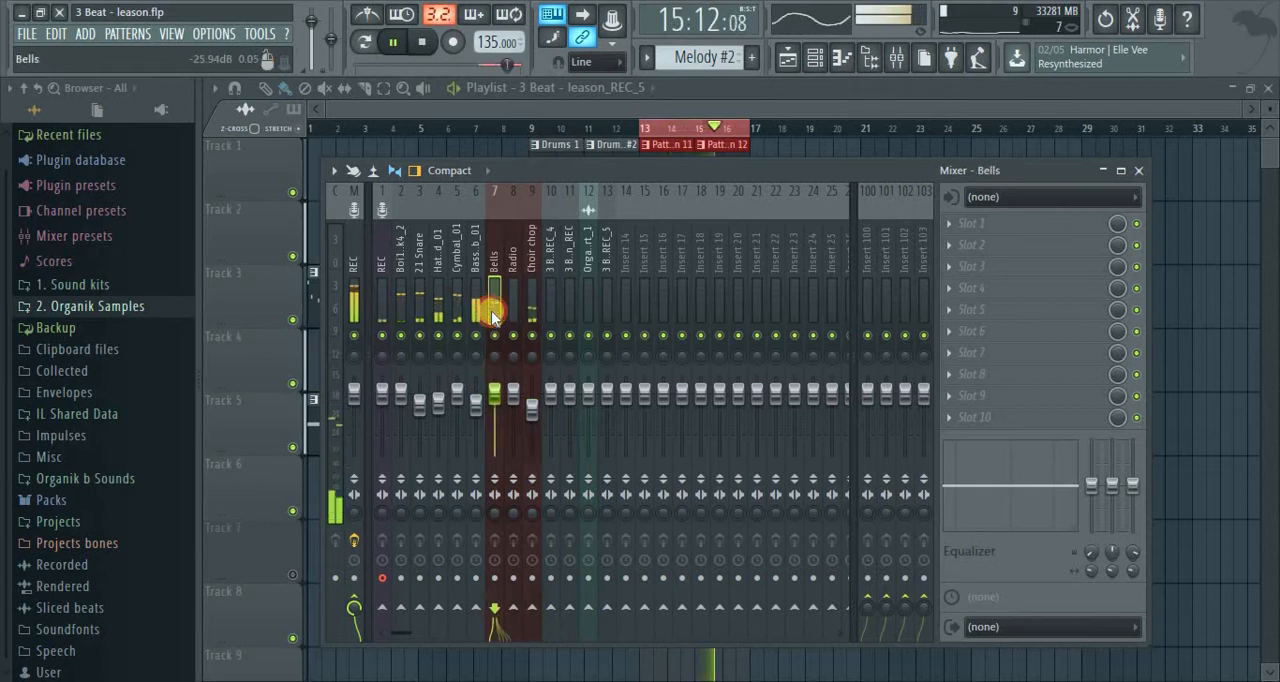
click(354, 303)
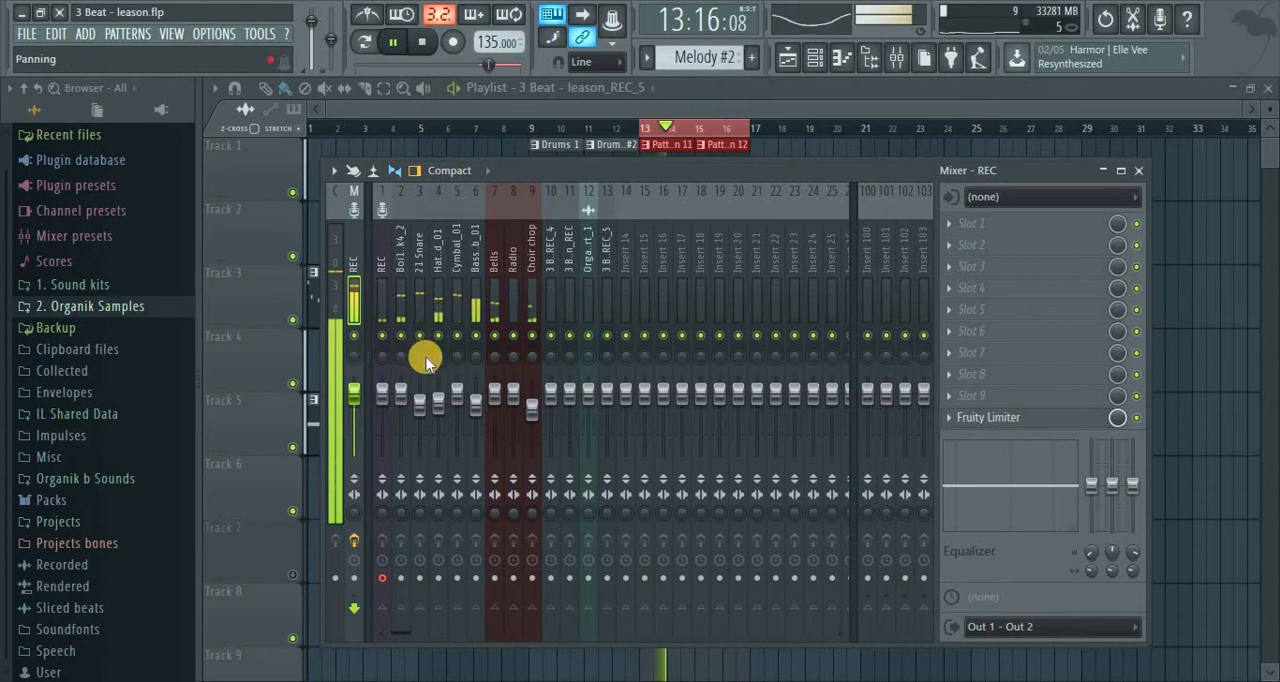
click(400, 306)
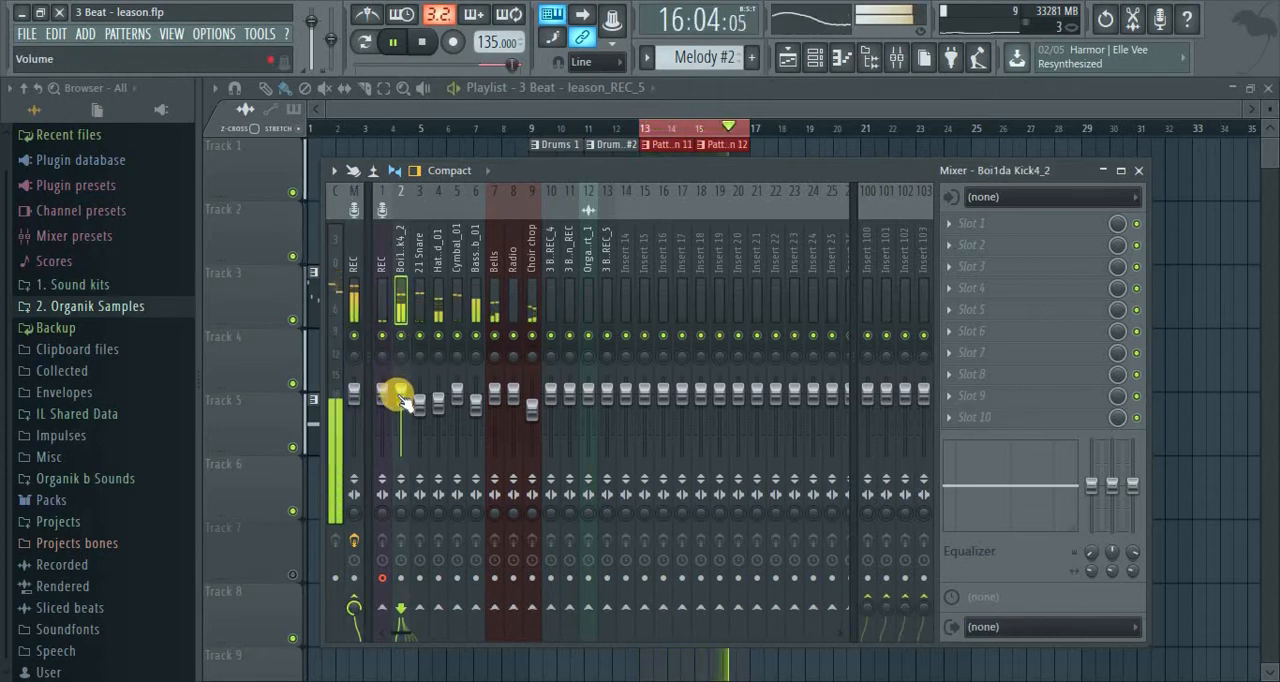
drag(400, 395, 436, 407)
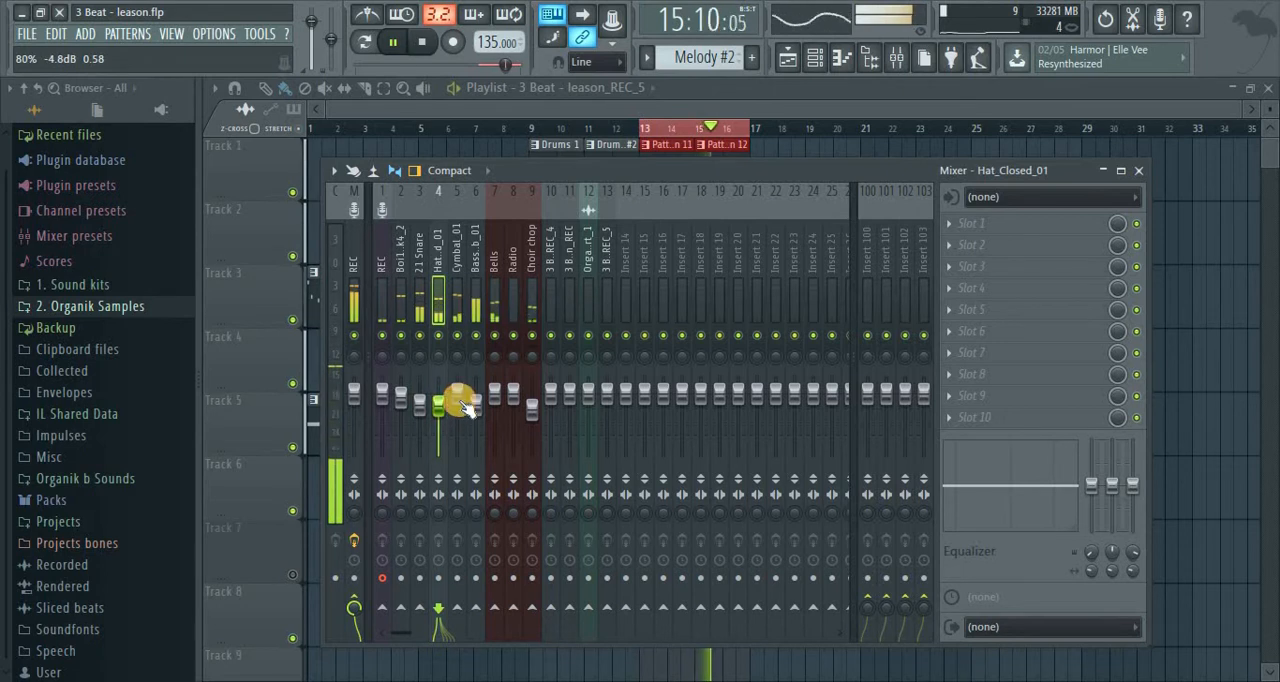
key(space)
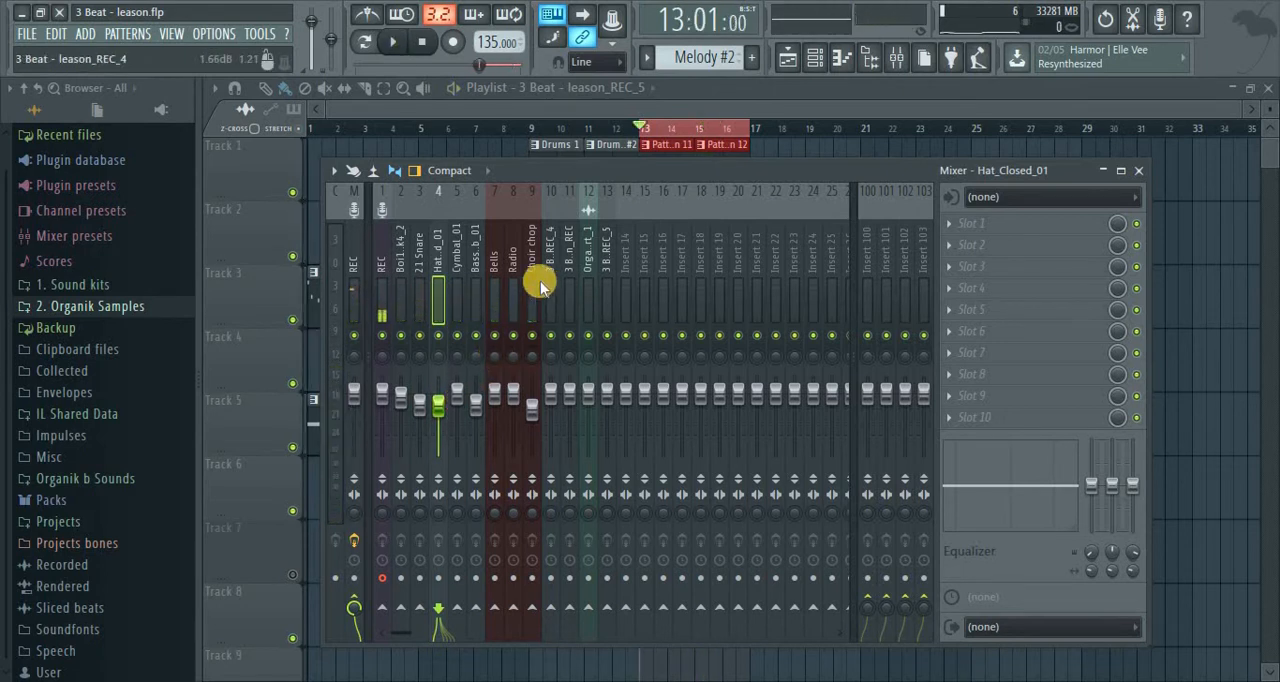
click(535, 270)
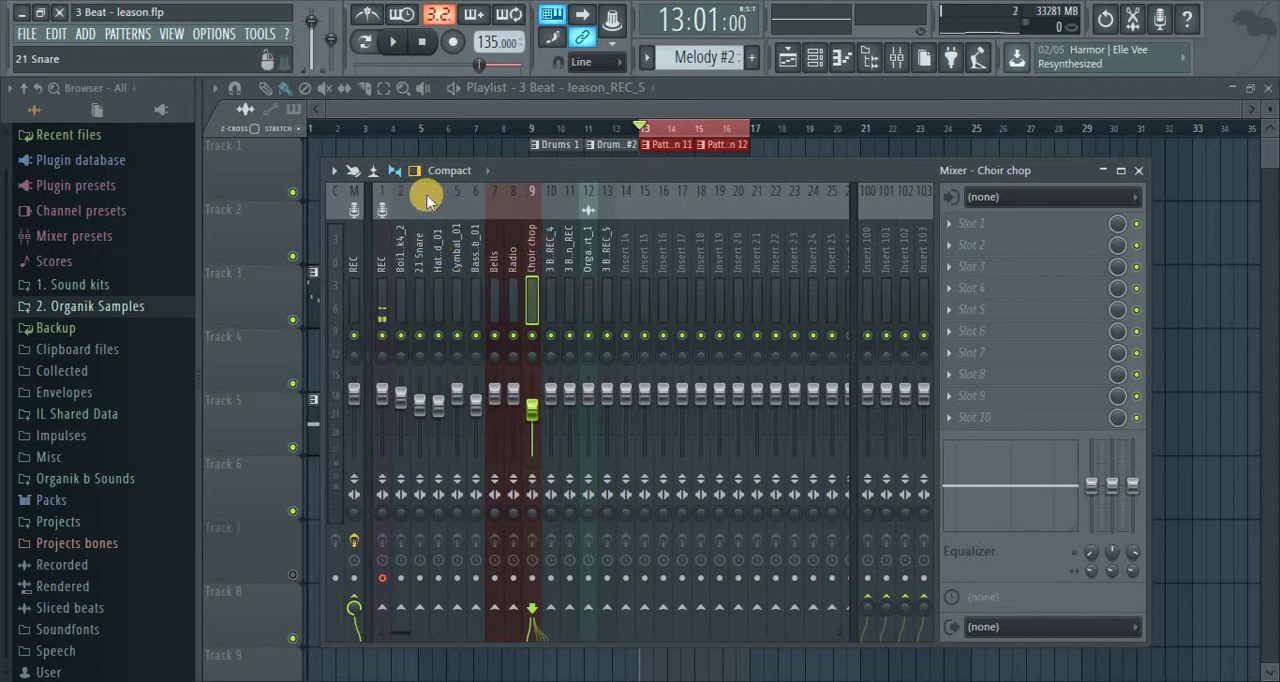
double_click(399, 265)
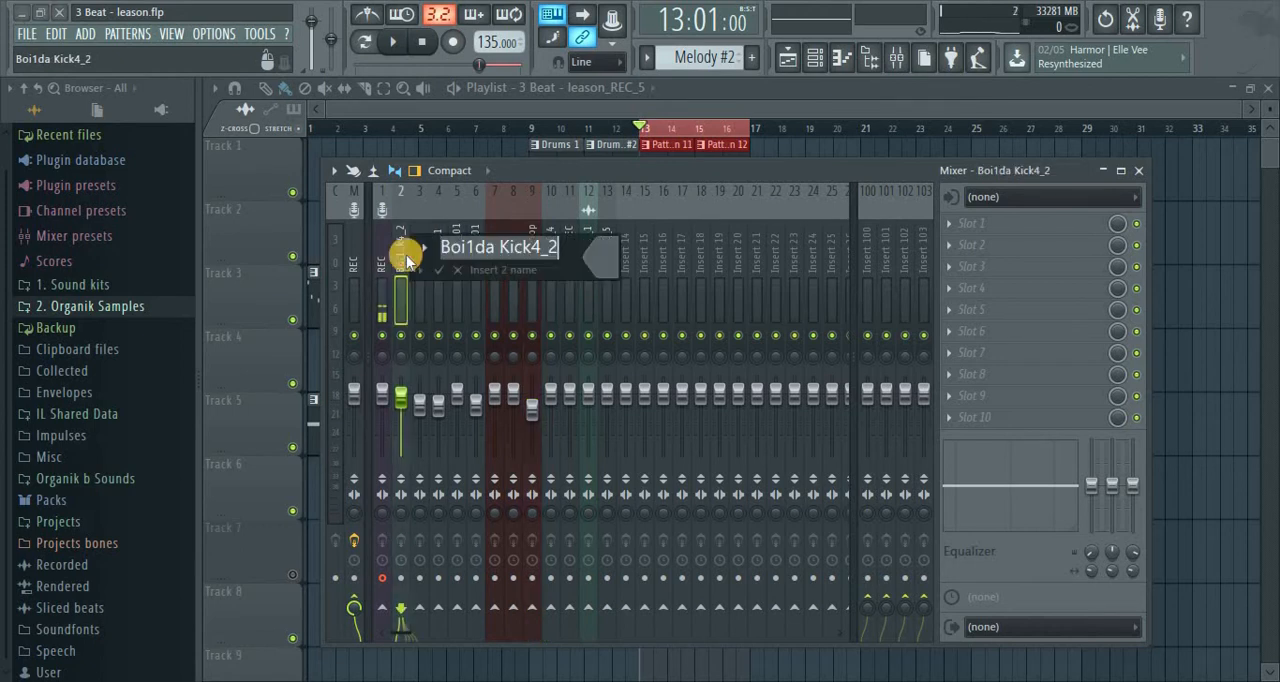
click(463, 278)
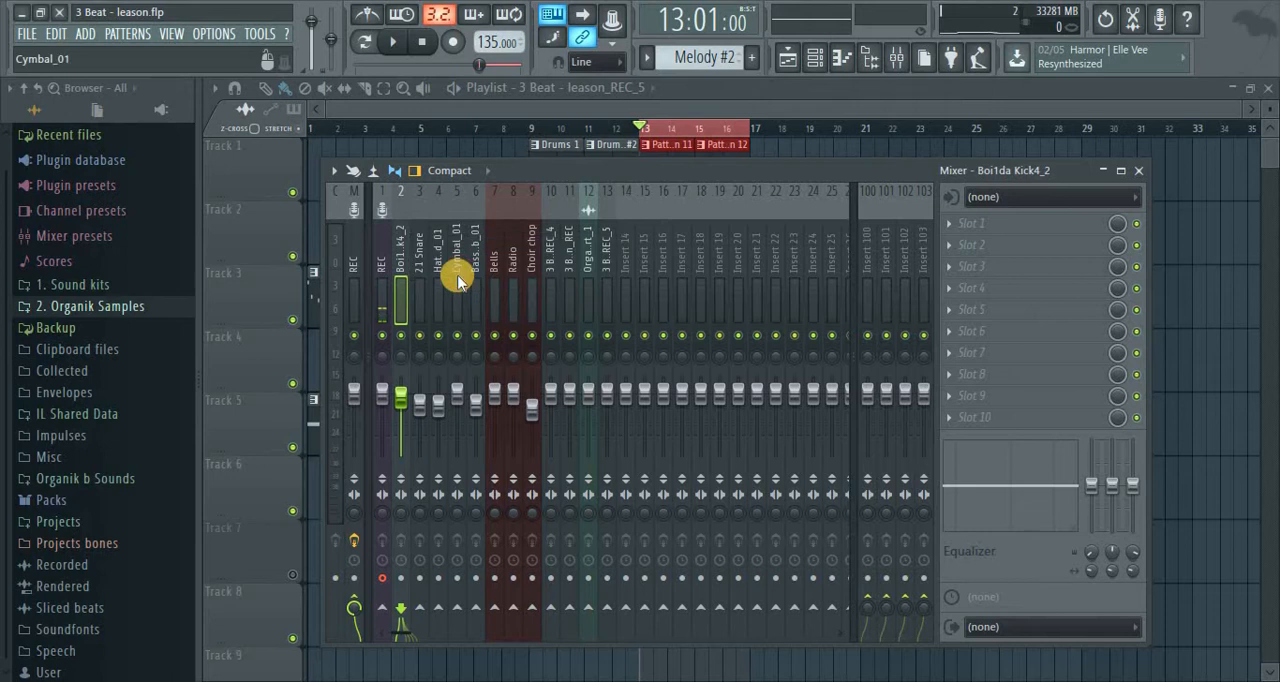
Select mixer inserts 2 to 10 together and lower all their faders at once
drag(423, 287, 547, 289)
right_click(549, 291)
click(551, 292)
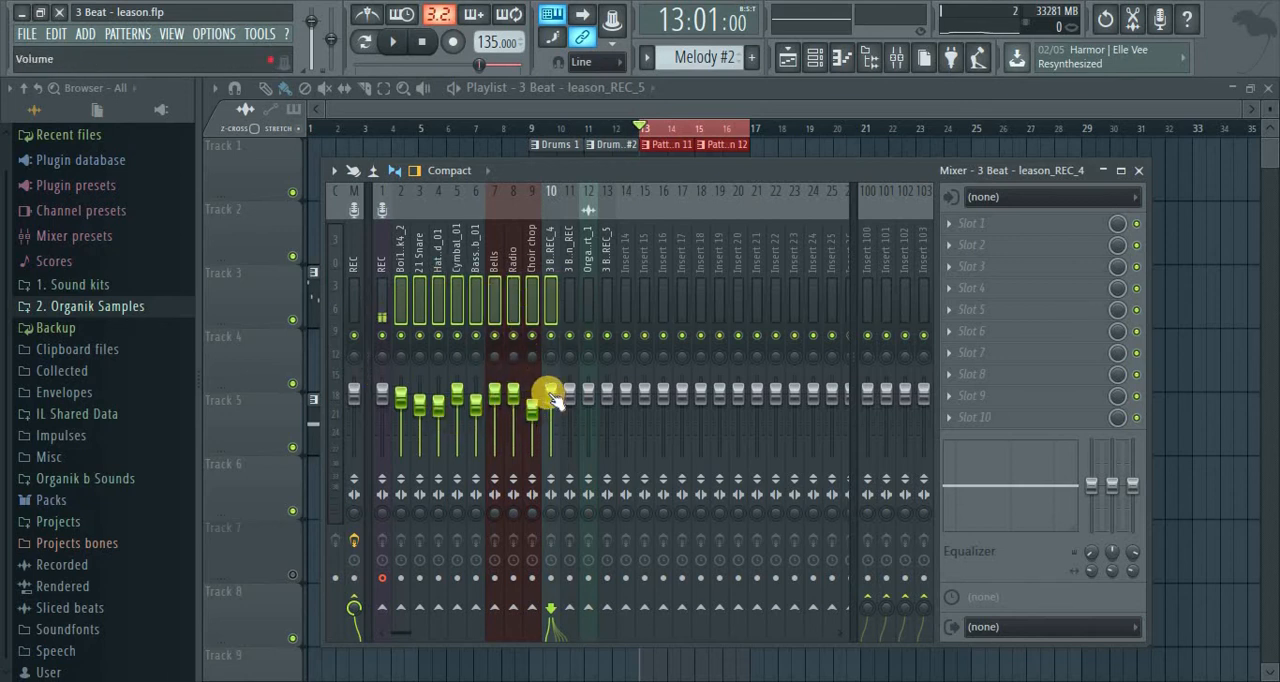
drag(549, 392, 549, 414)
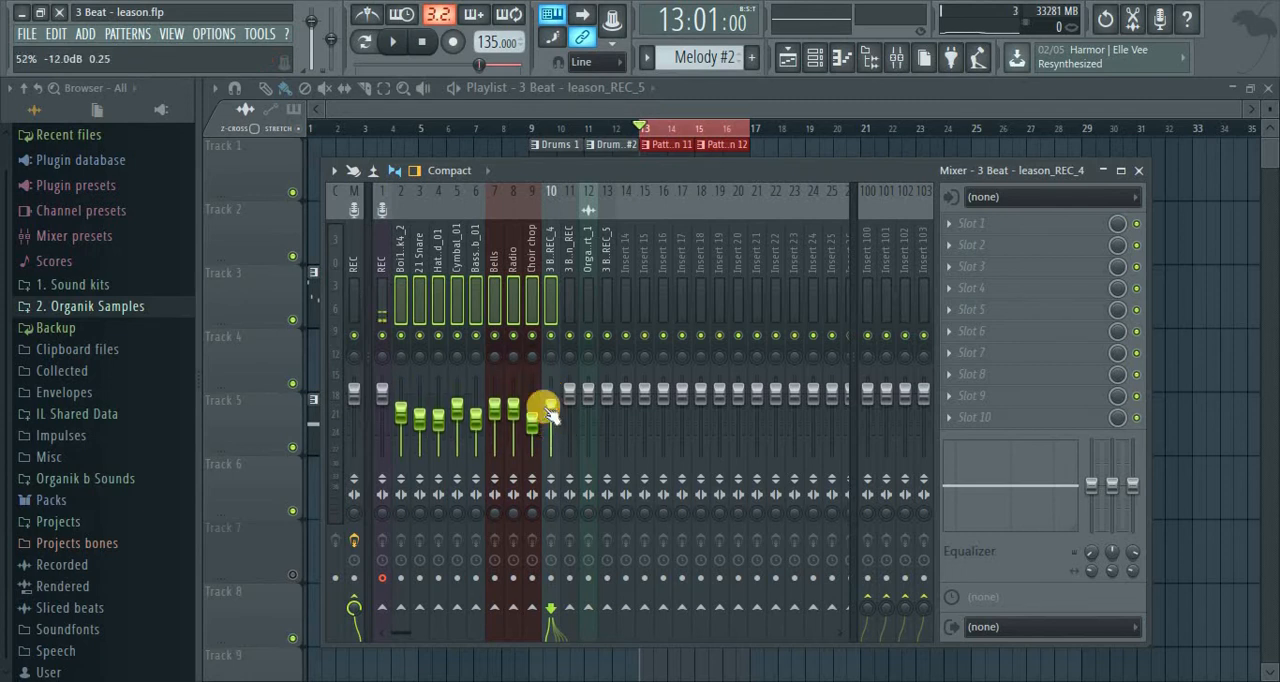
Play the loop and lower the faders of inserts 2 to 9, Boi1da Kick4_2 through Choir chop, slightly more as a group
click(361, 247)
key(space)
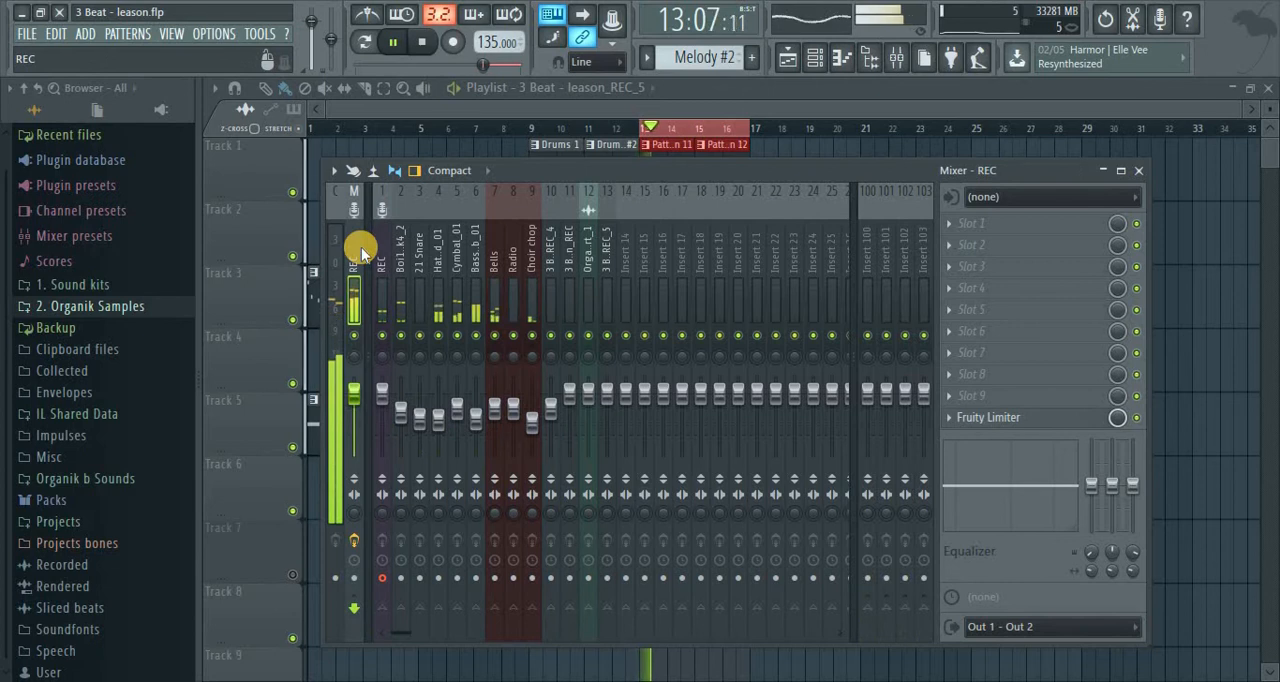
click(529, 297)
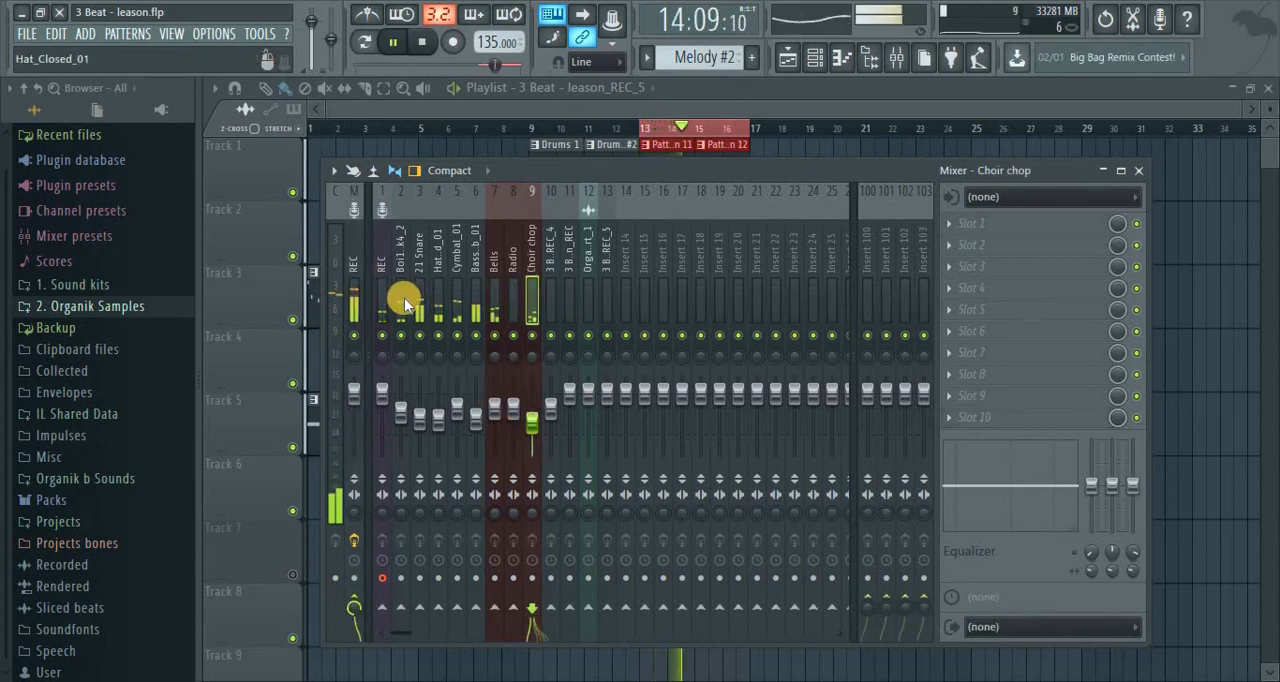
drag(391, 300, 531, 300)
drag(536, 427, 534, 432)
click(360, 266)
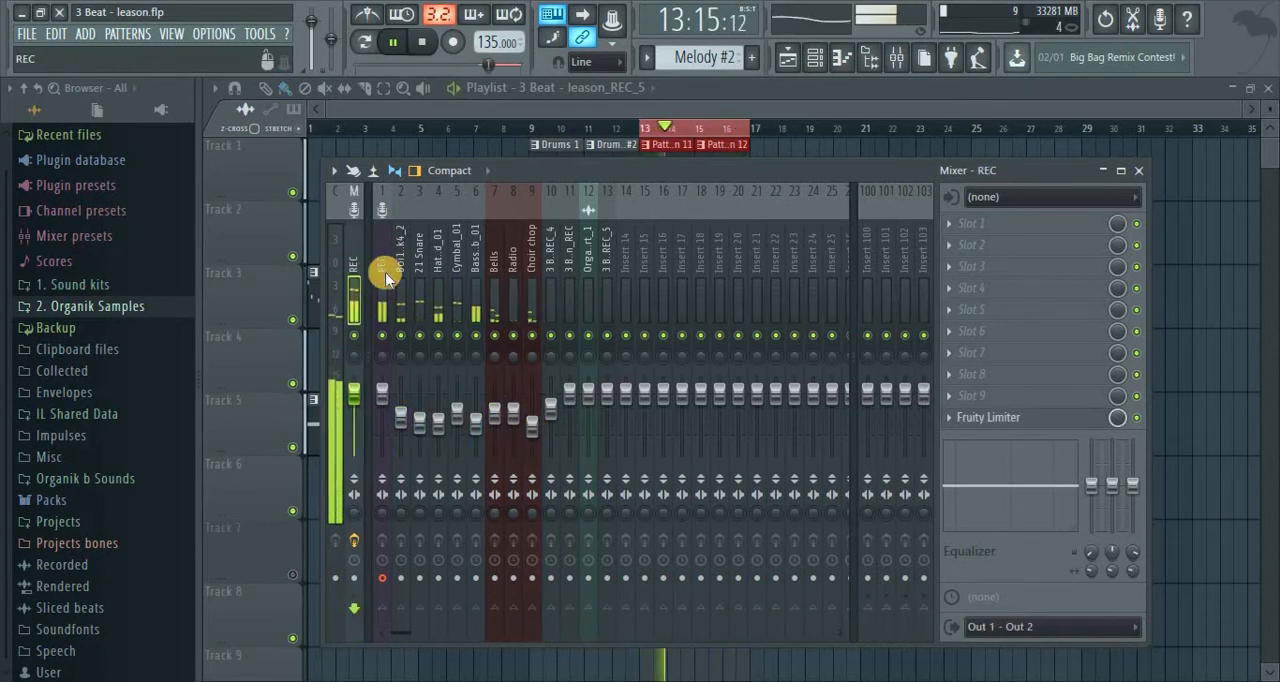
Lower the Boi1da Kick4_2 fader to about -10.5 dB while the loop plays
click(477, 298)
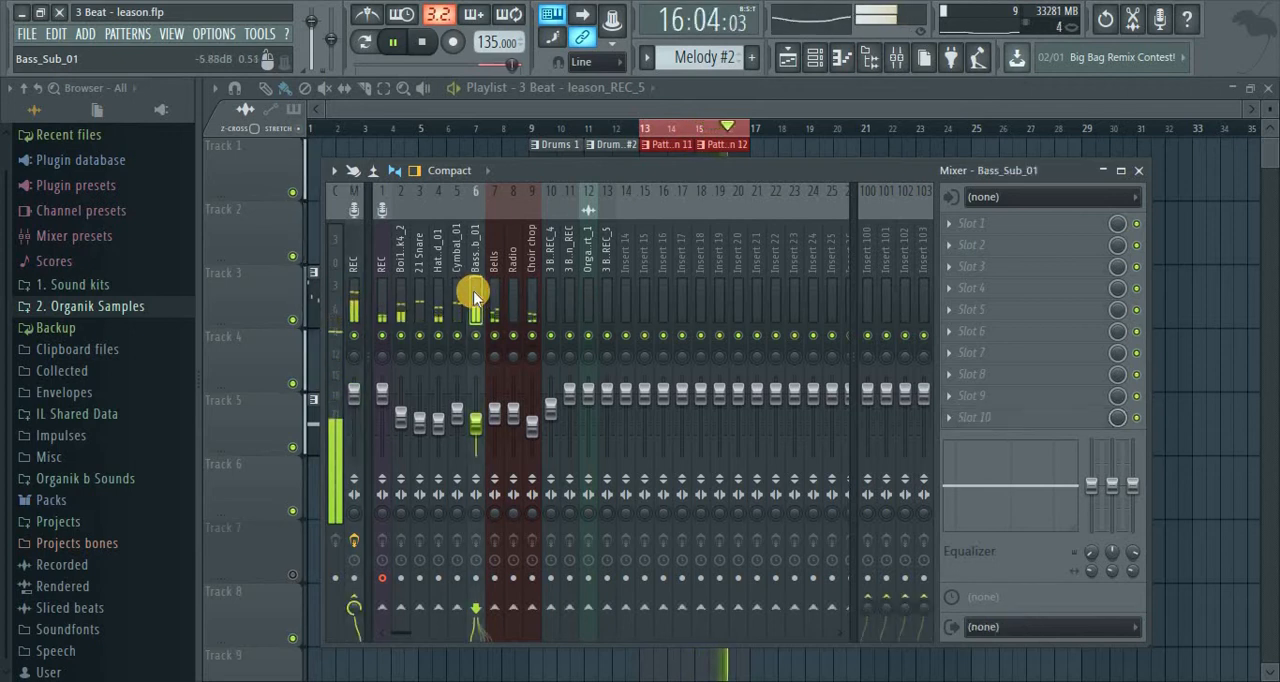
click(417, 302)
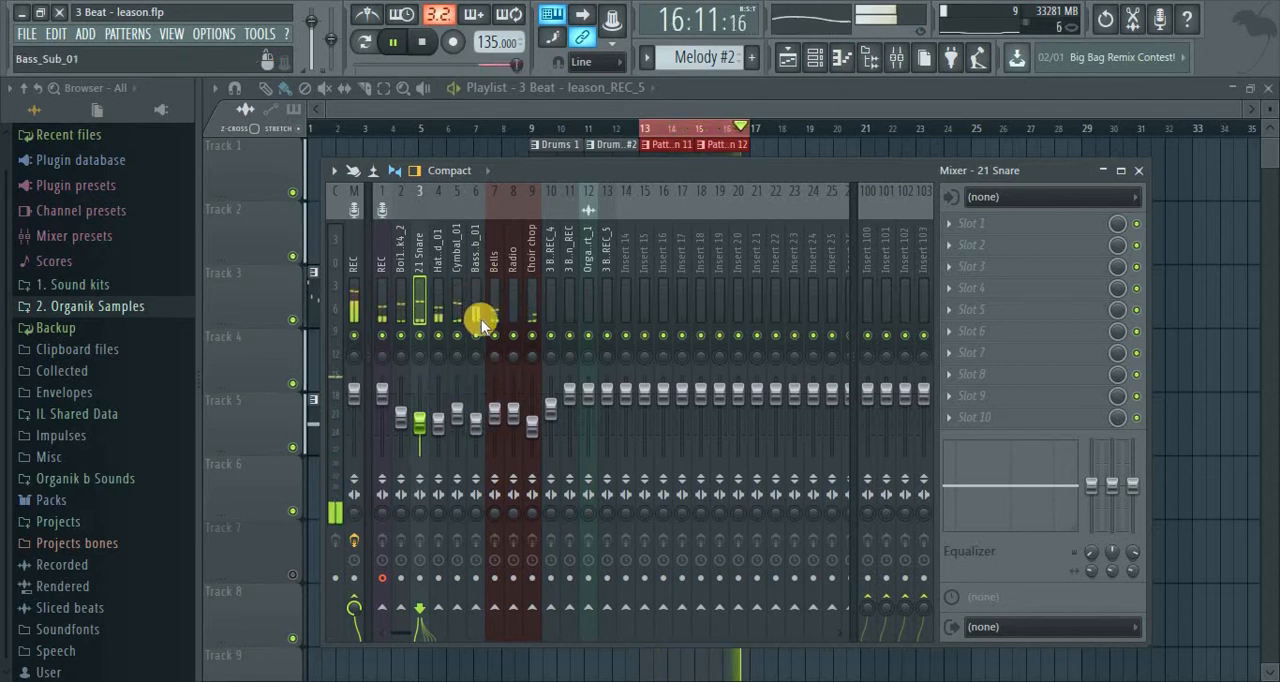
click(402, 418)
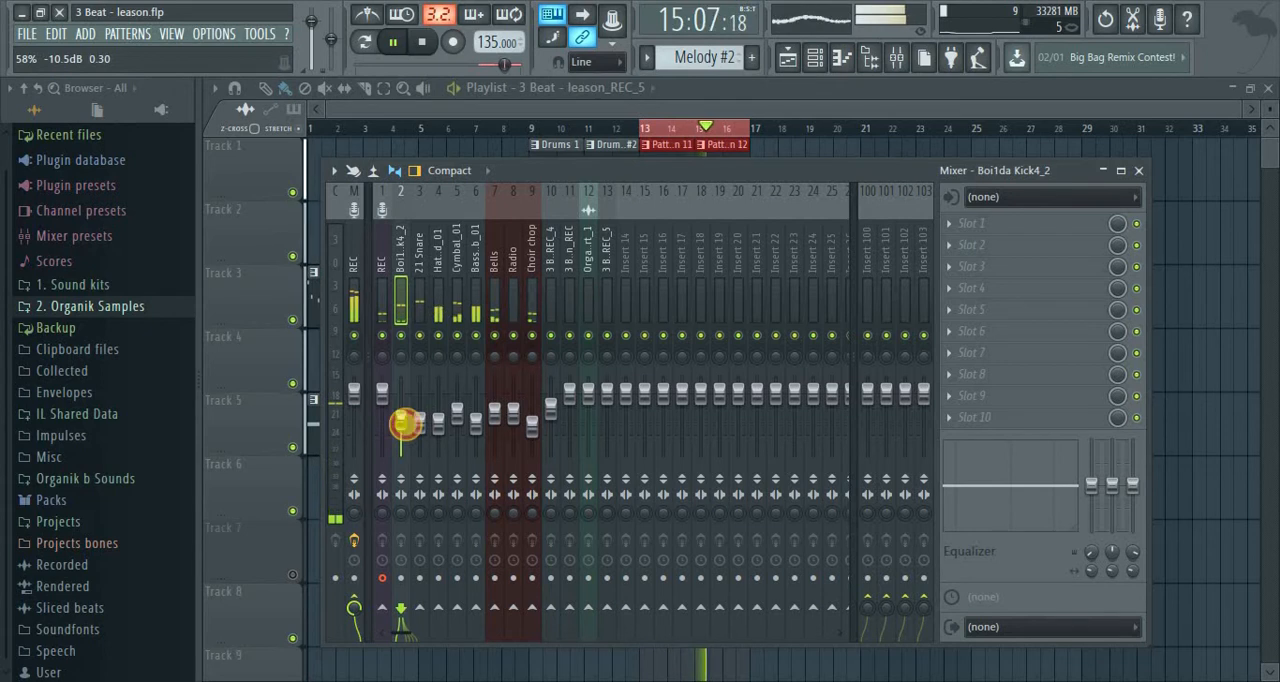
Fine-tune the 21 Snare fader while the loop plays, and check the level on the master insert
click(420, 422)
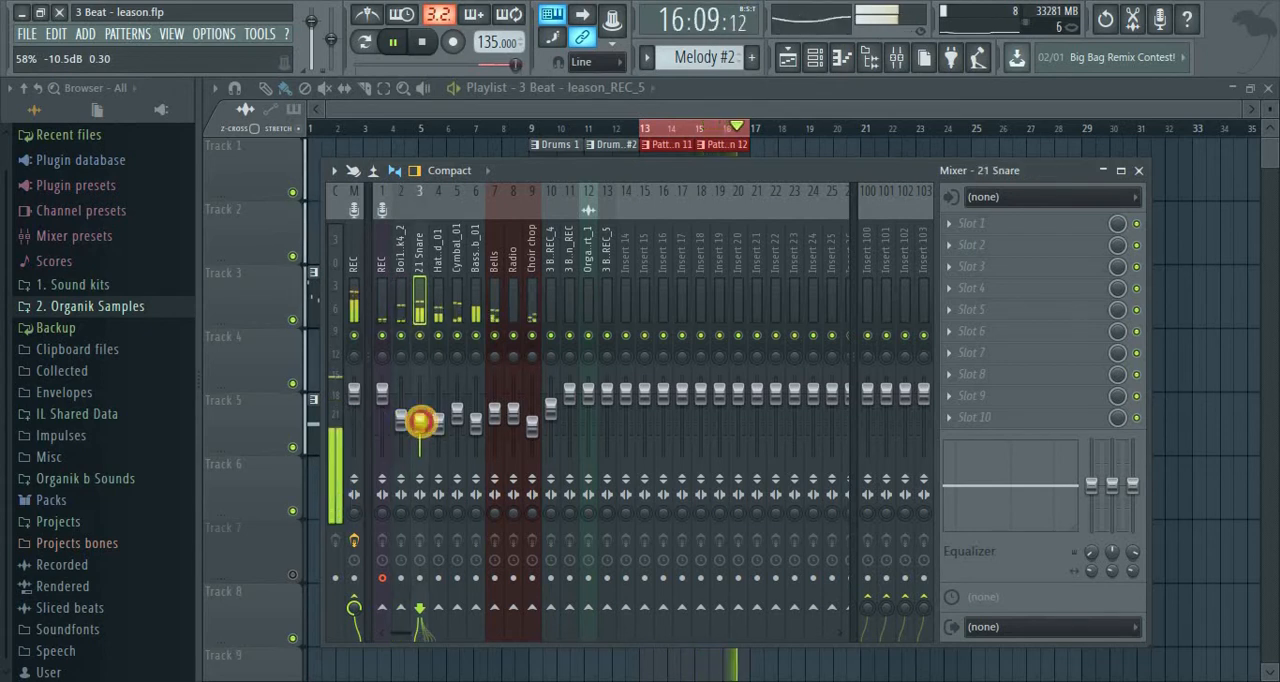
drag(422, 422, 436, 419)
click(357, 308)
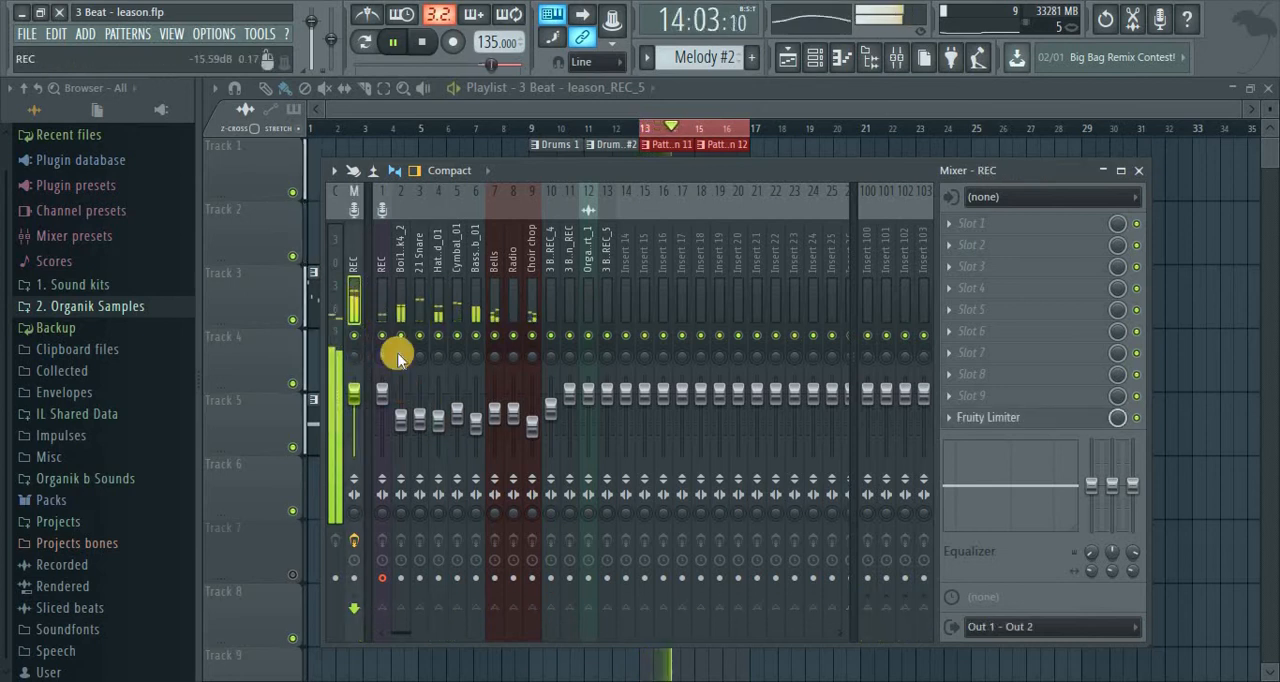
Lower the Bass_Sub_01 fader to -13.0 dB while the loop plays, and stop playback
click(476, 323)
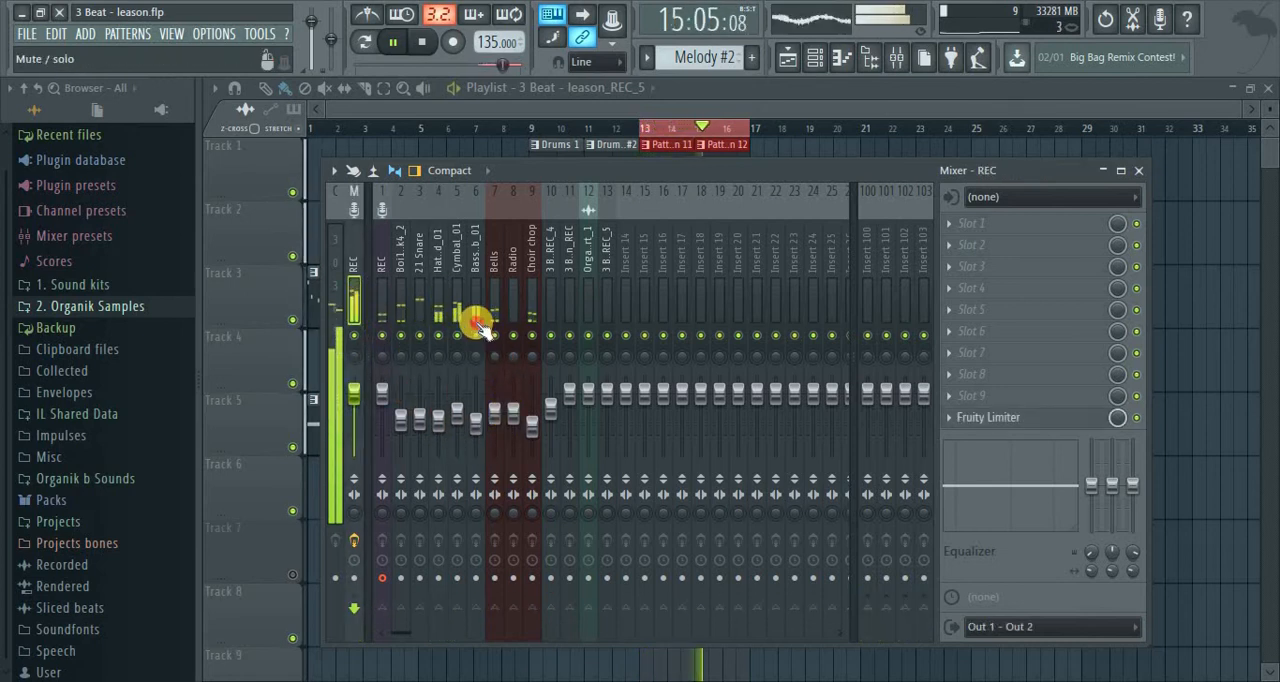
click(474, 323)
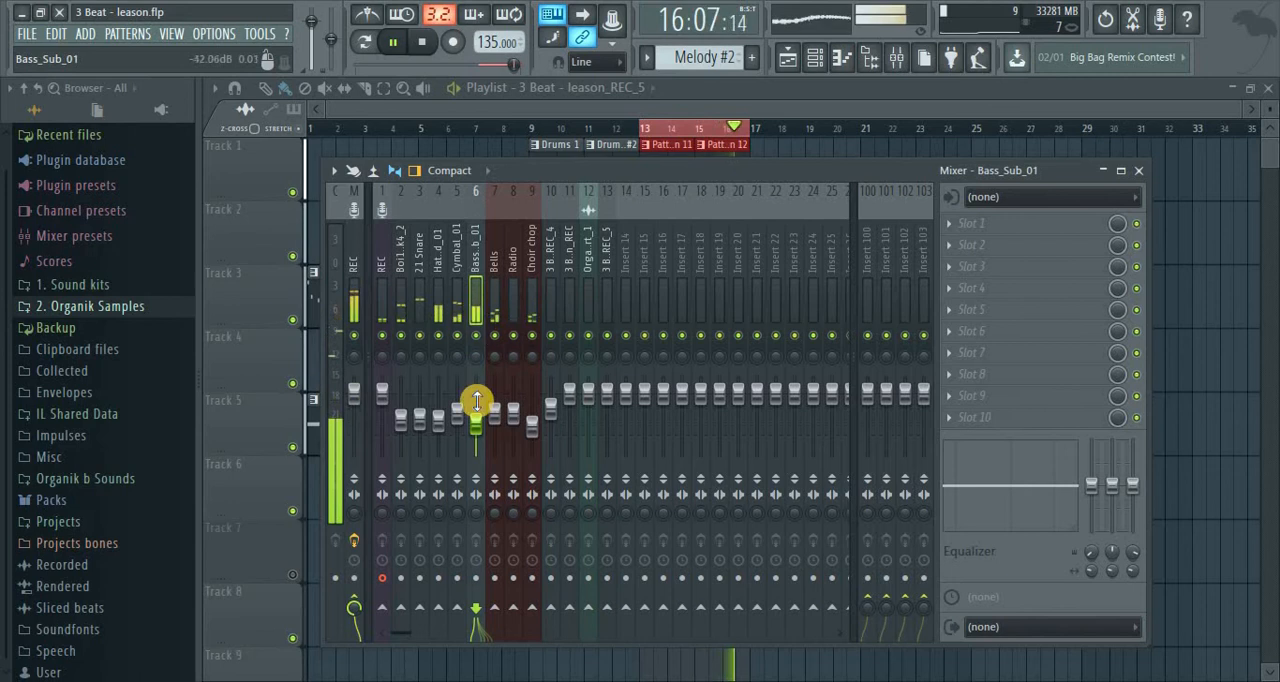
drag(478, 420, 484, 428)
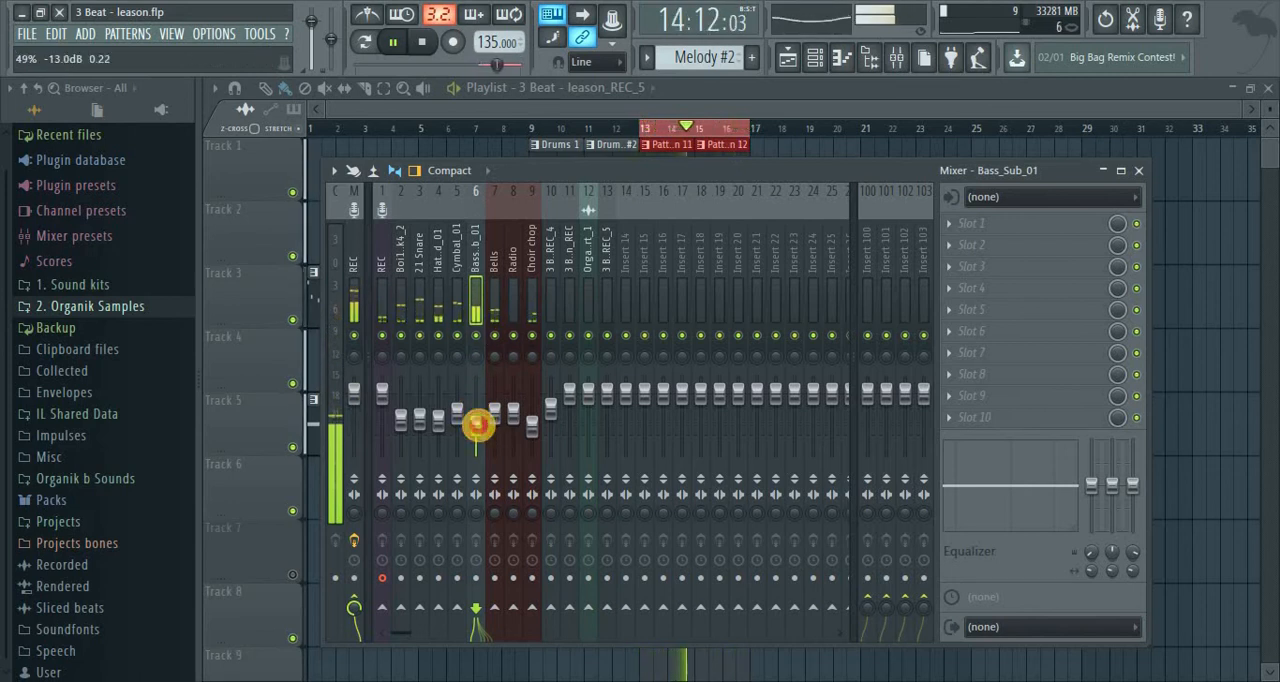
key(space)
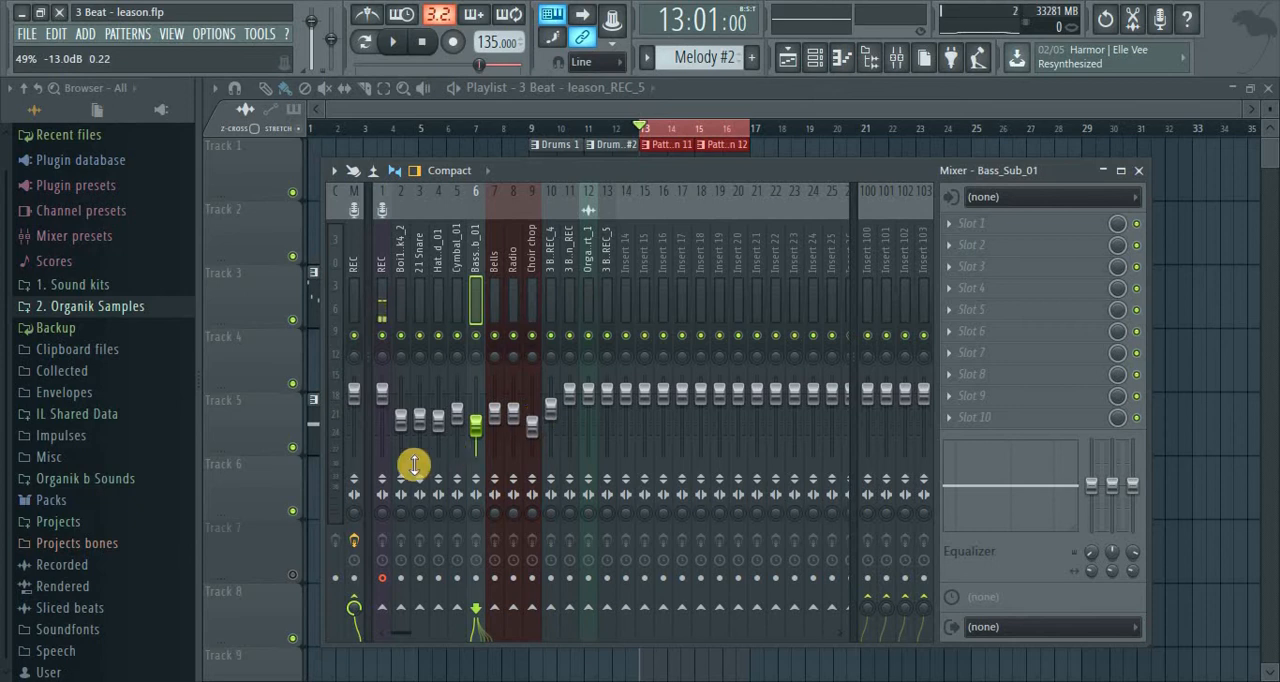
Replay the loop and check the levels of the Bells insert and the master insert
key(space)
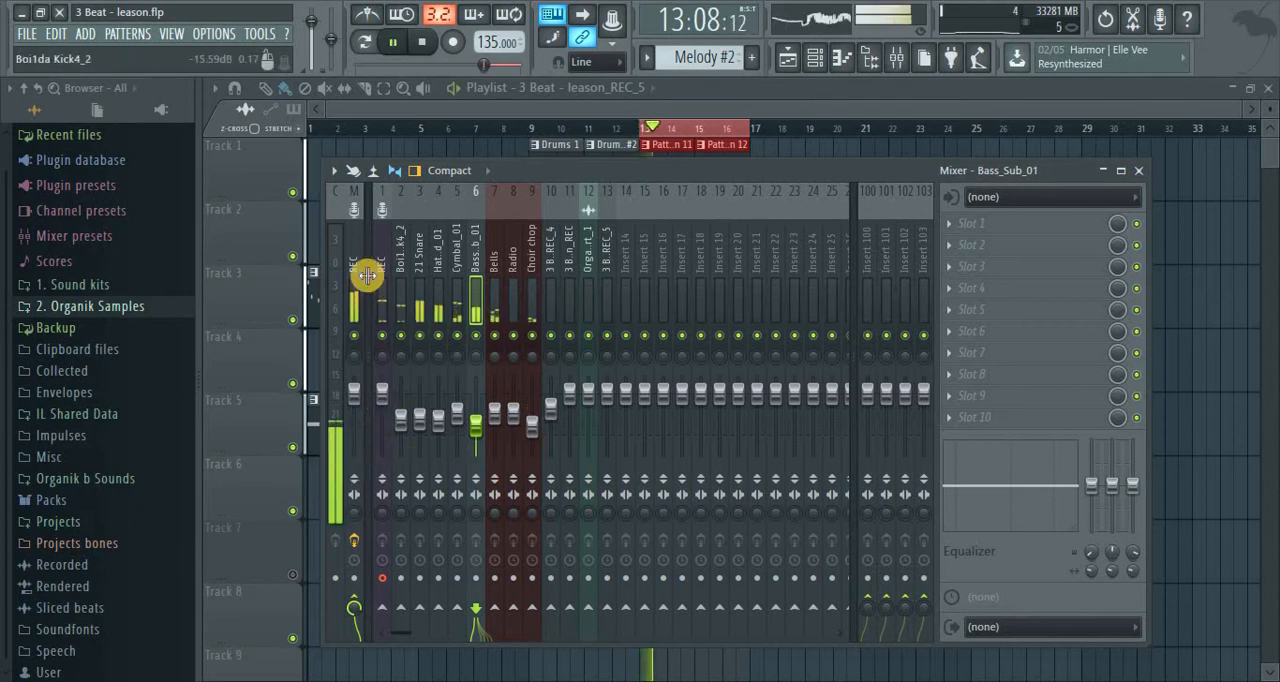
key(space)
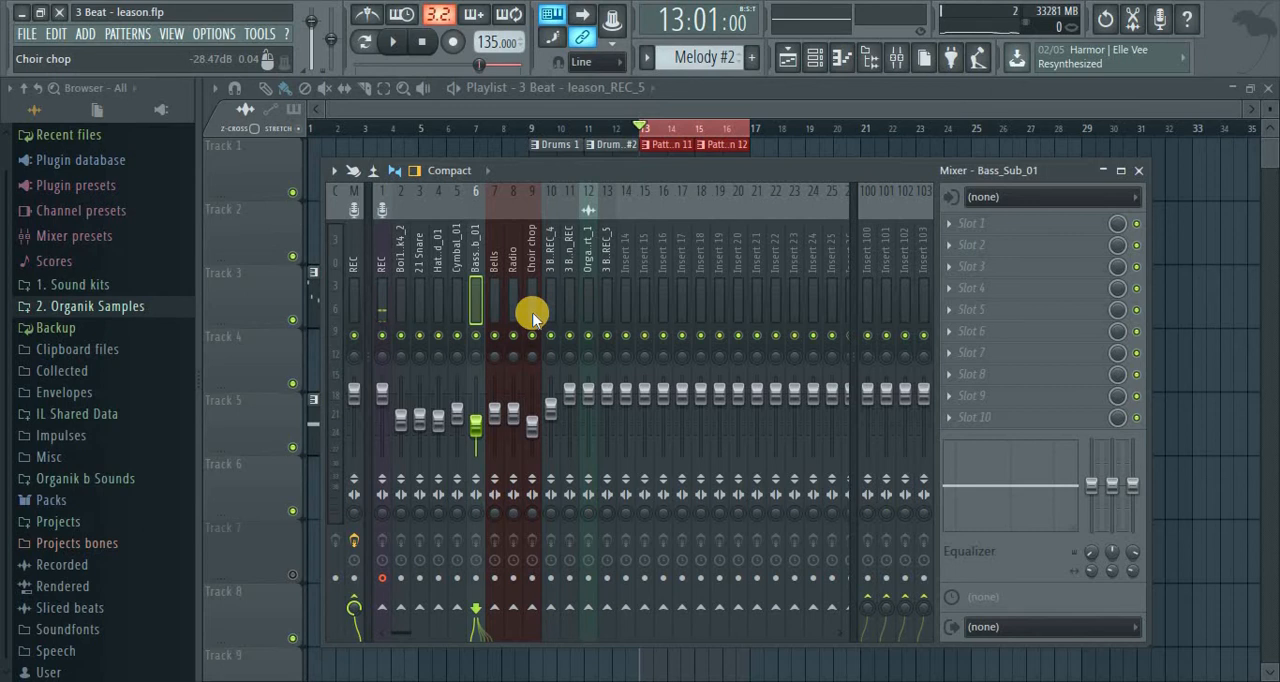
click(493, 282)
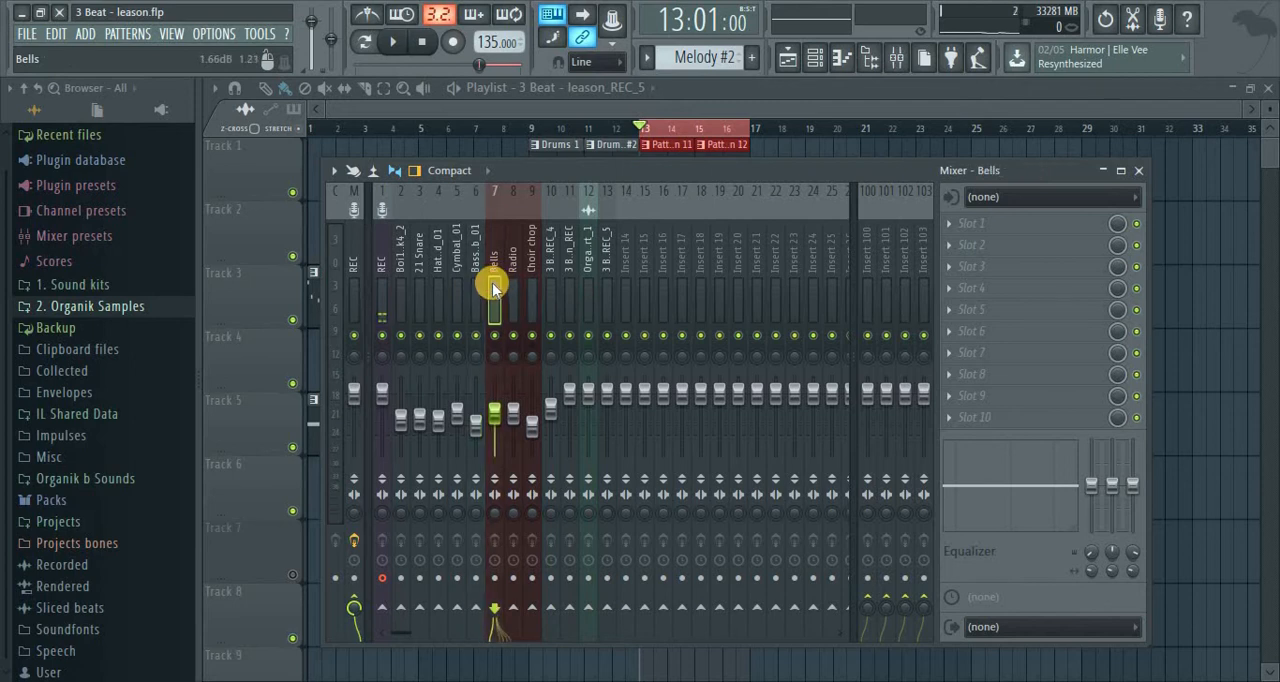
key(space)
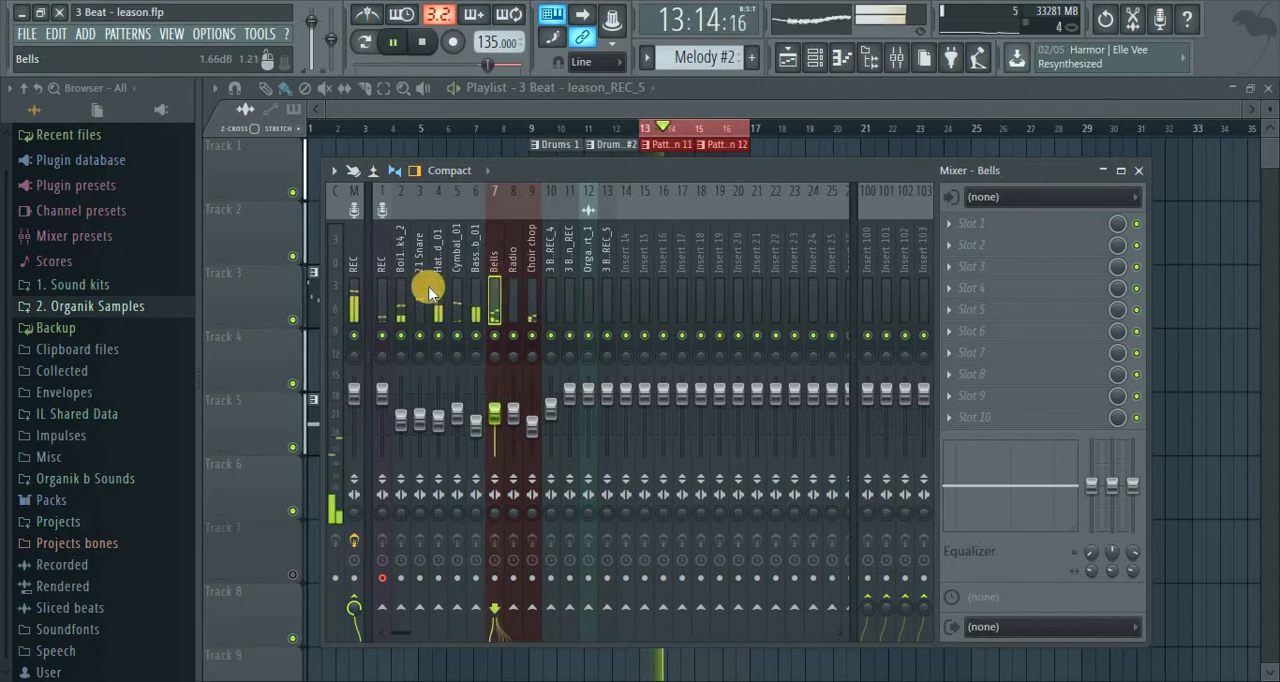
click(354, 268)
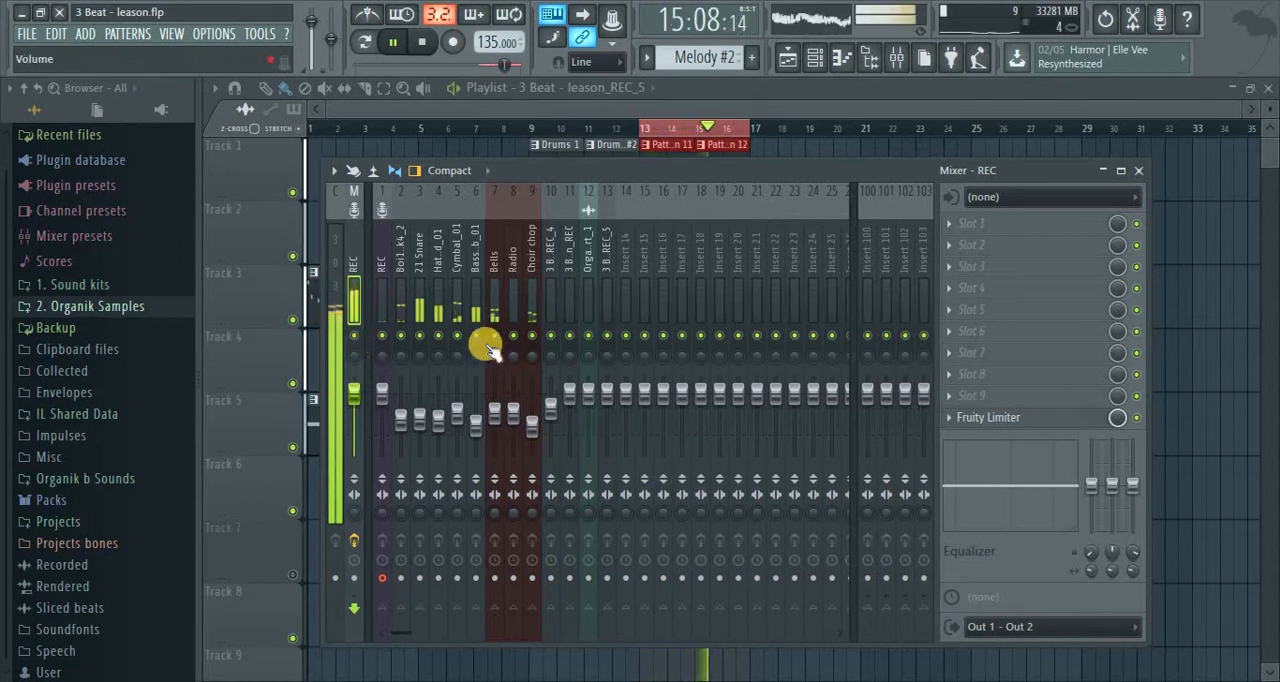
Lower the 21 Snare fader slightly while the loop plays, and recheck the master insert's level
click(417, 298)
drag(422, 418, 422, 424)
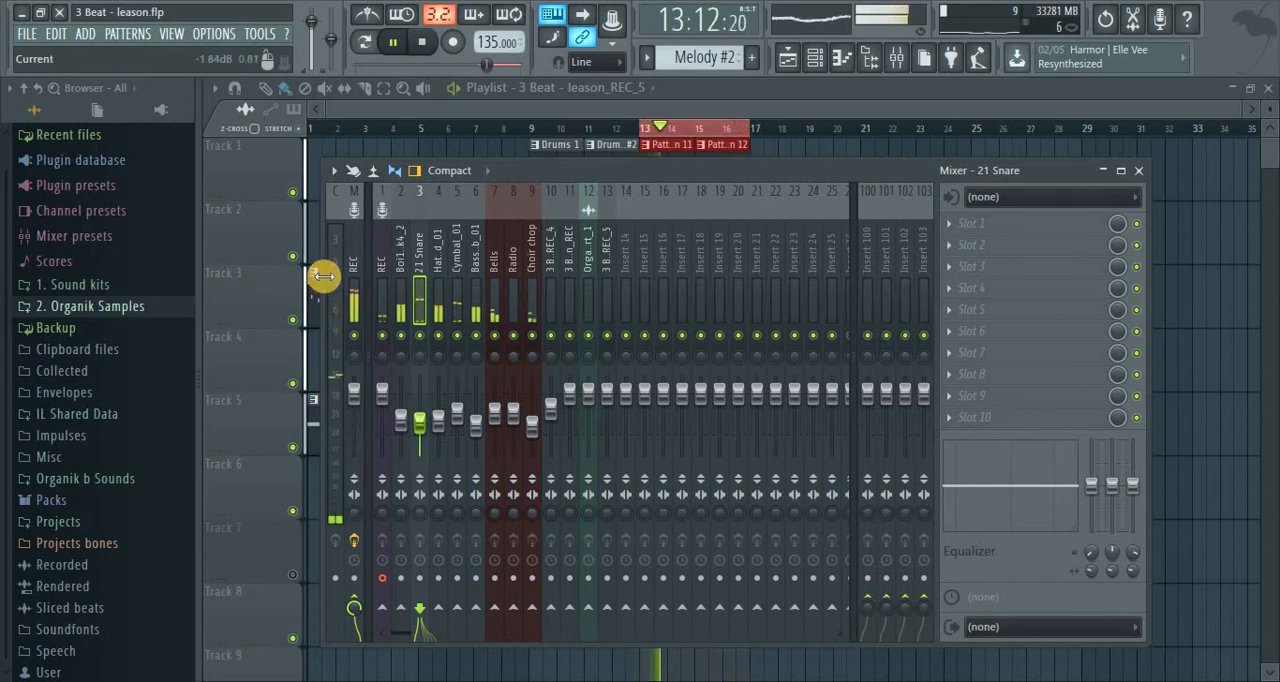
click(357, 276)
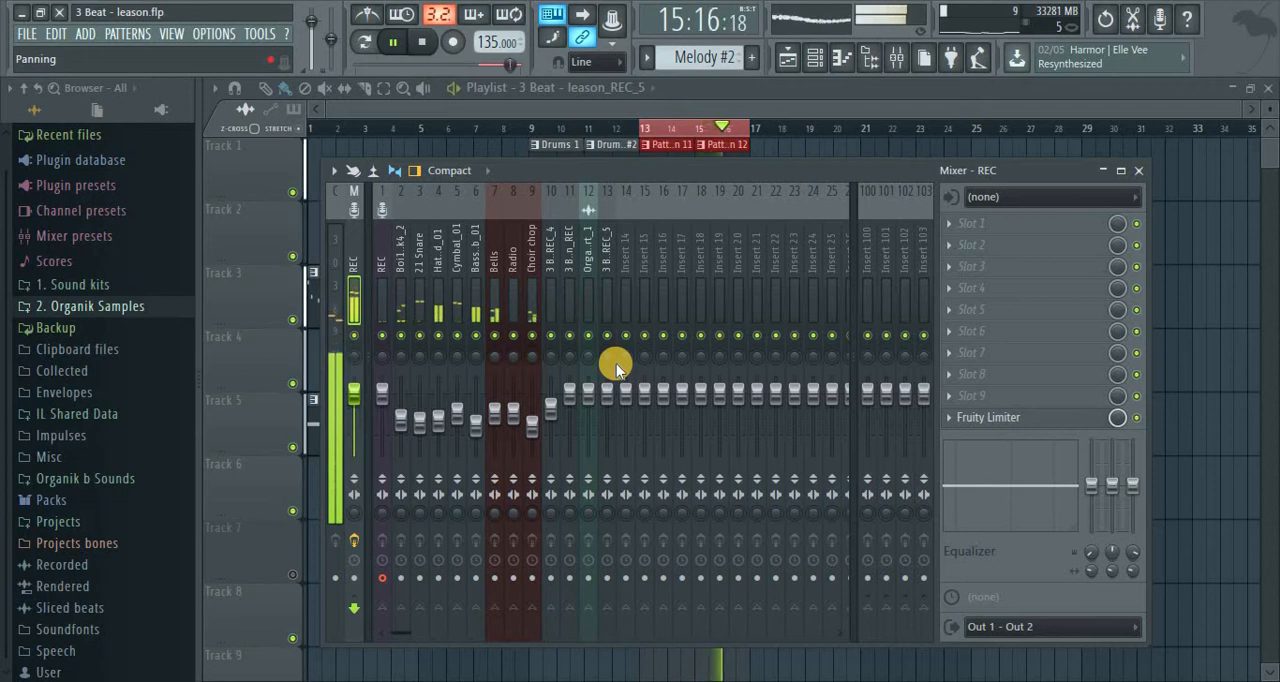
Select the Boi1da Kick4_2 and 21 Snare inserts together and adjust their faders slightly, to about -11.2 dB on the snare
click(407, 304)
ctrl+shift+click(415, 320)
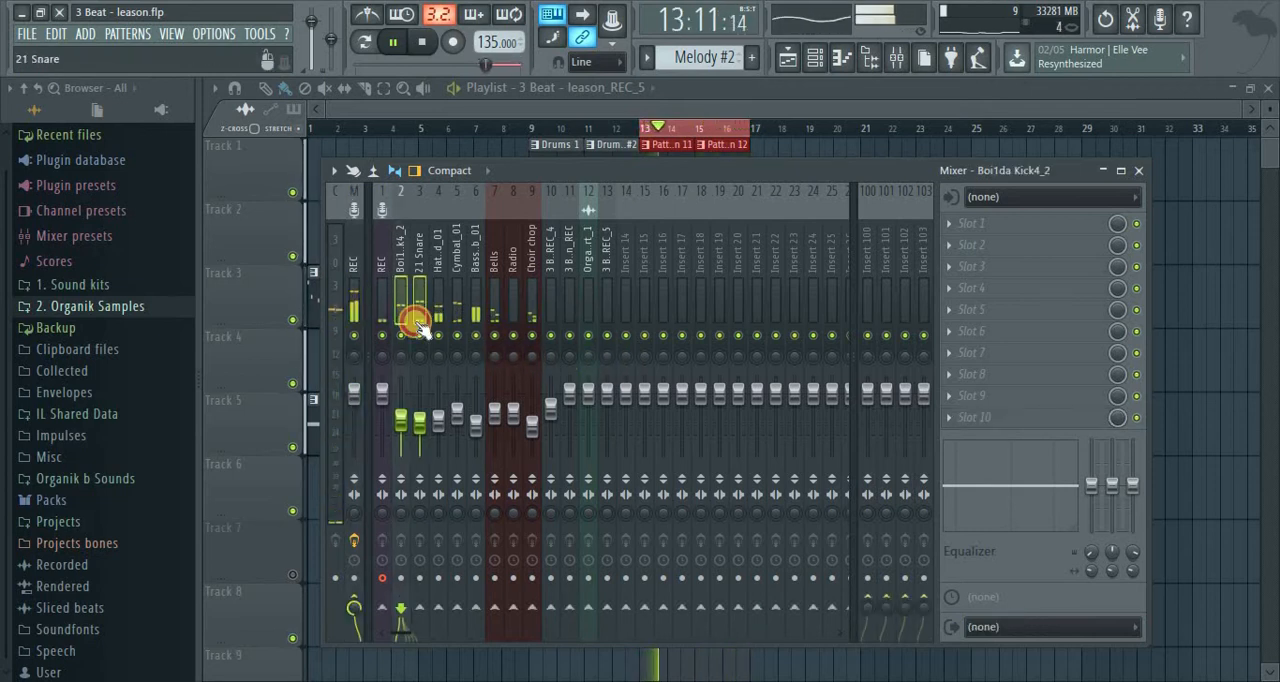
click(418, 420)
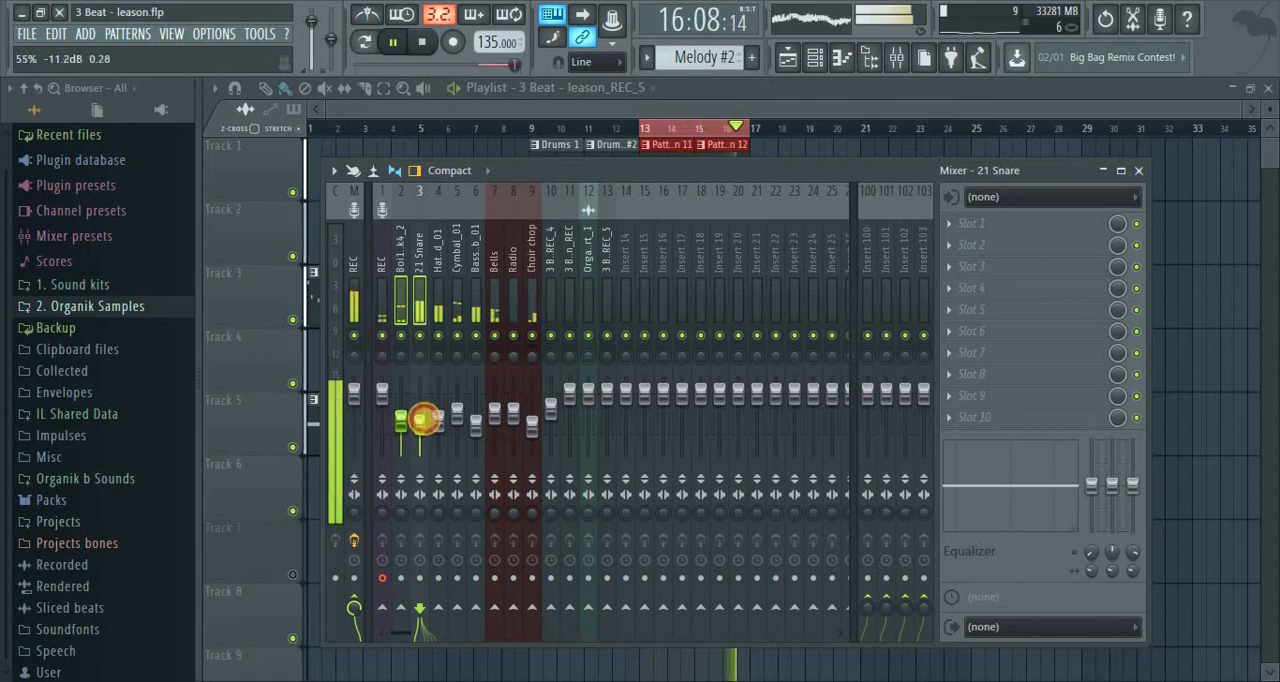
Lower the Bells fader slightly while the loop plays, and stop playback
click(495, 303)
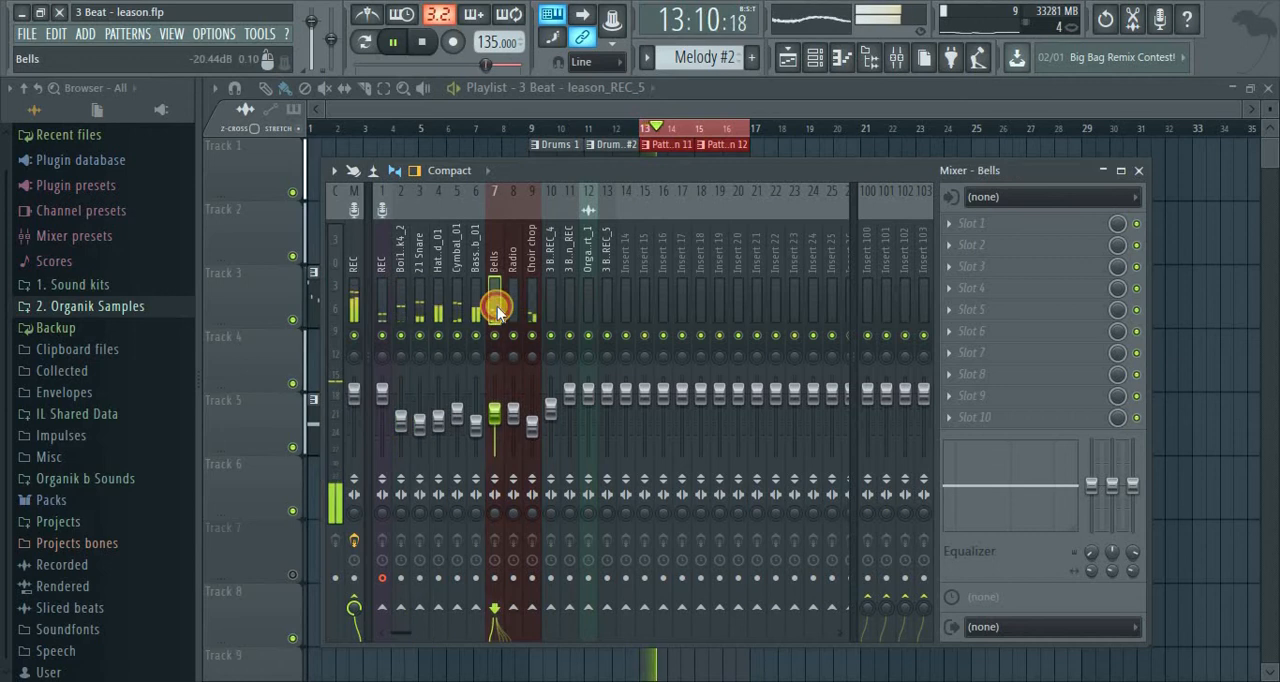
drag(493, 414, 494, 416)
key(space)
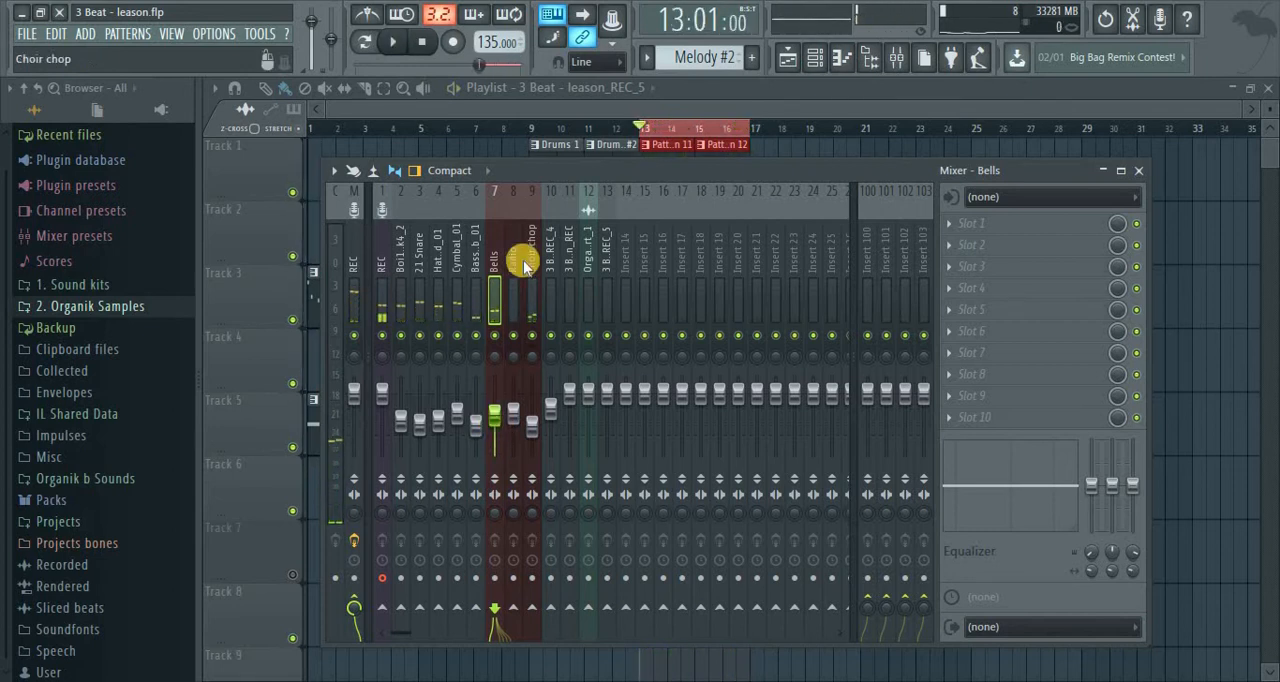
Play the loop from bar 13, check the level on the master insert, and stop playback
click(400, 258)
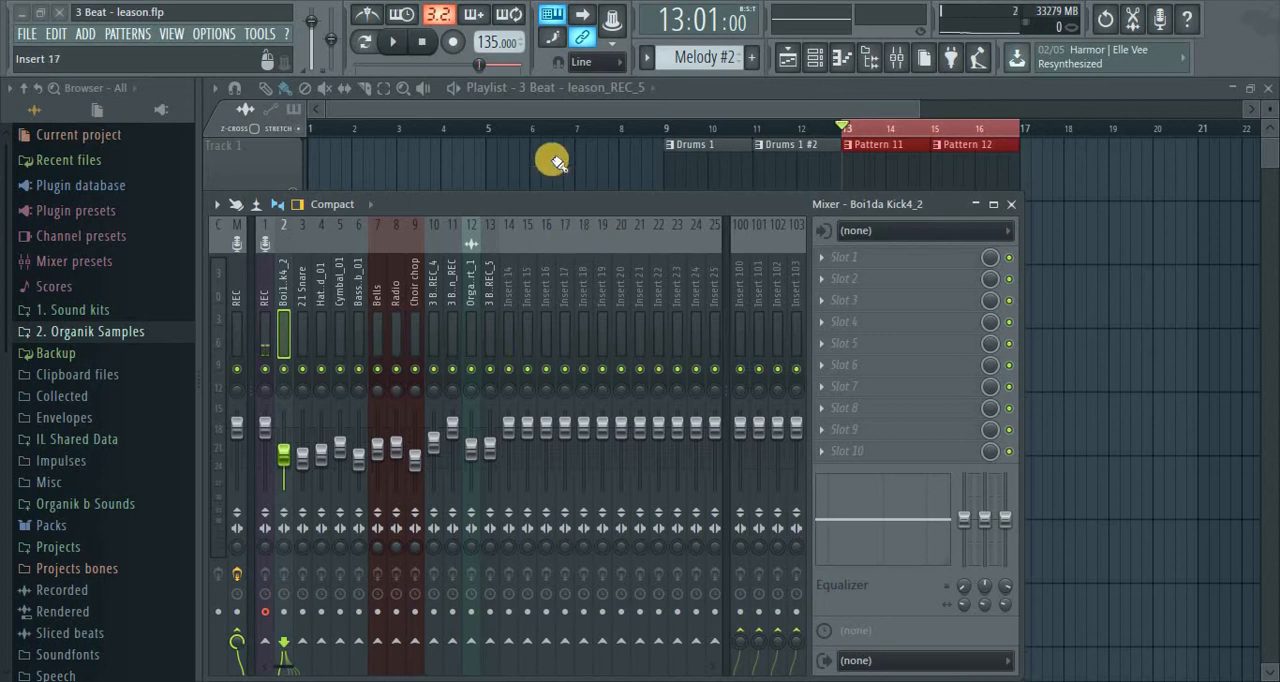
click(540, 125)
click(848, 127)
key(space)
click(896, 57)
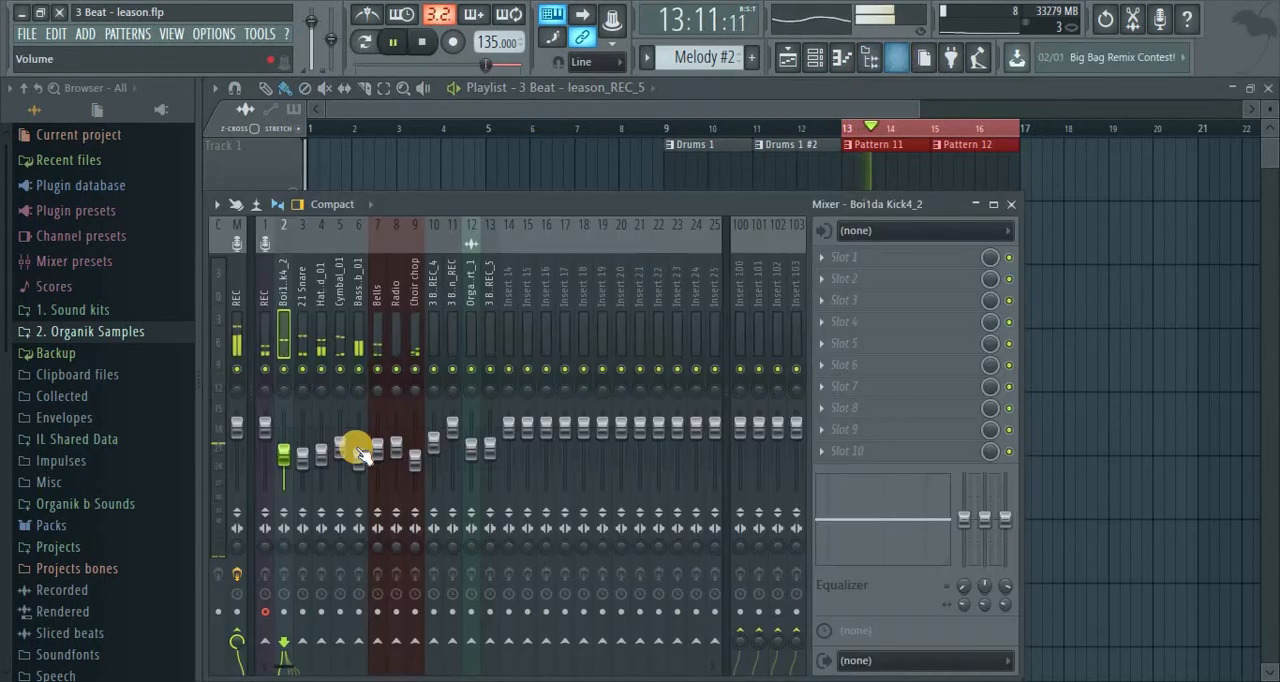
click(240, 330)
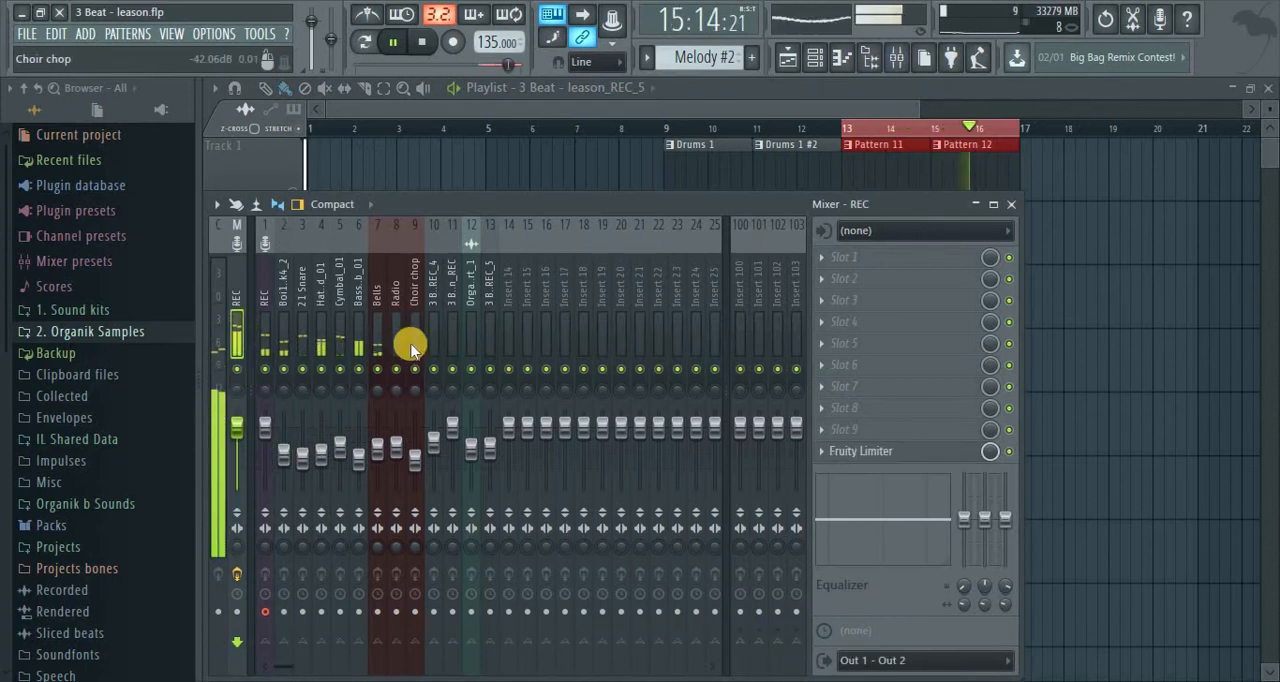
key(space)
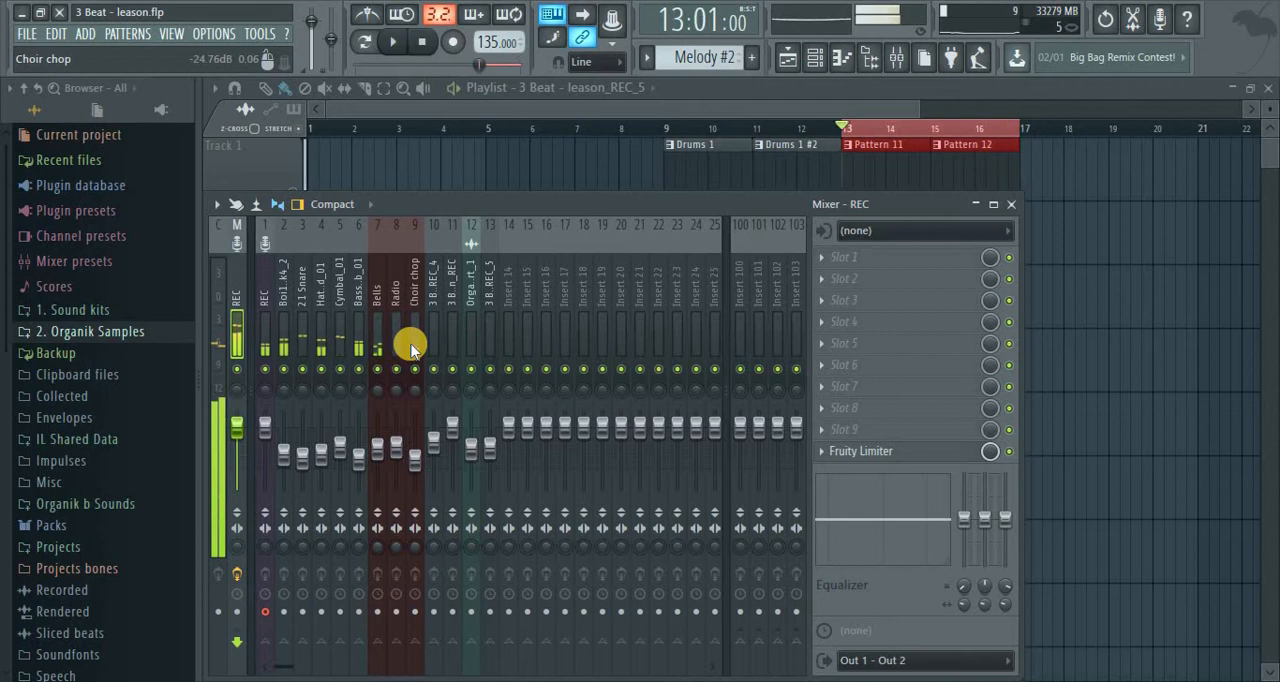
Lower the Choir chop fader slightly while the loop plays, and stop playback
key(space)
click(409, 292)
mouse_move(411, 445)
mouse_down()
mouse_move(413, 472)
mouse_move(403, 466)
mouse_up()
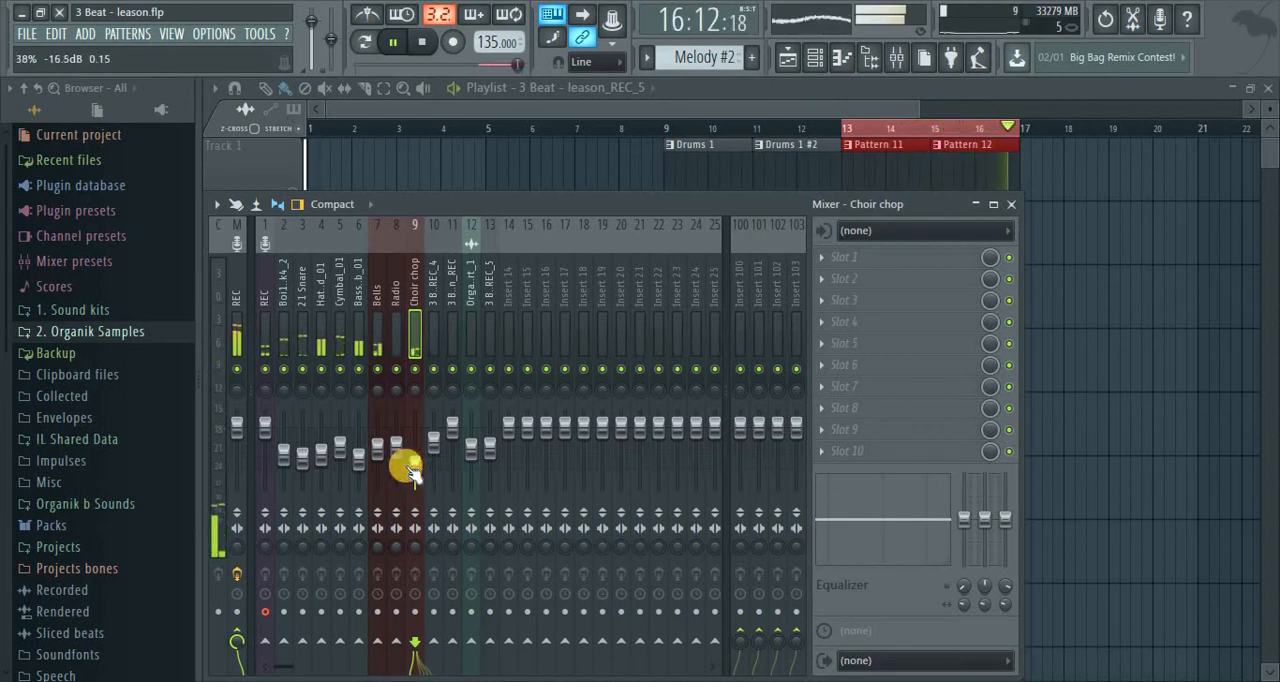
key(space)
Audition the Hat_Closed_01 insert in solo while the loop plays, bring back all inserts, and stop playback
right_click(322, 370)
right_click(322, 370)
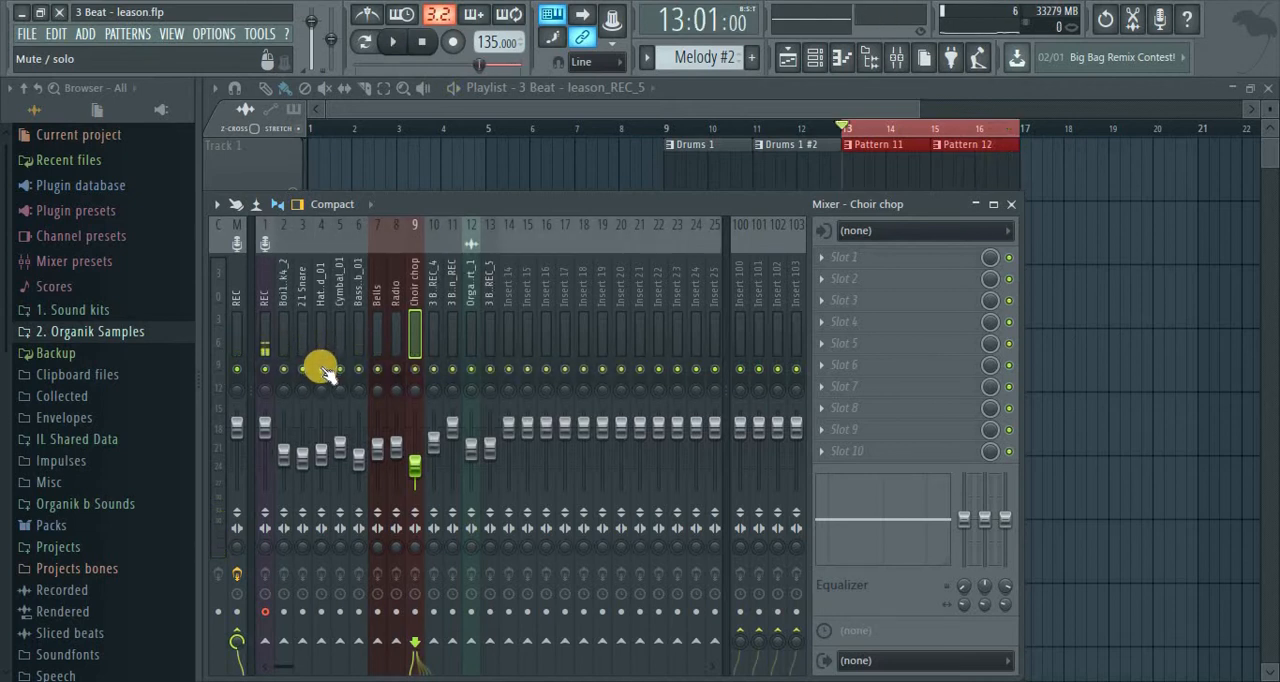
right_click(322, 370)
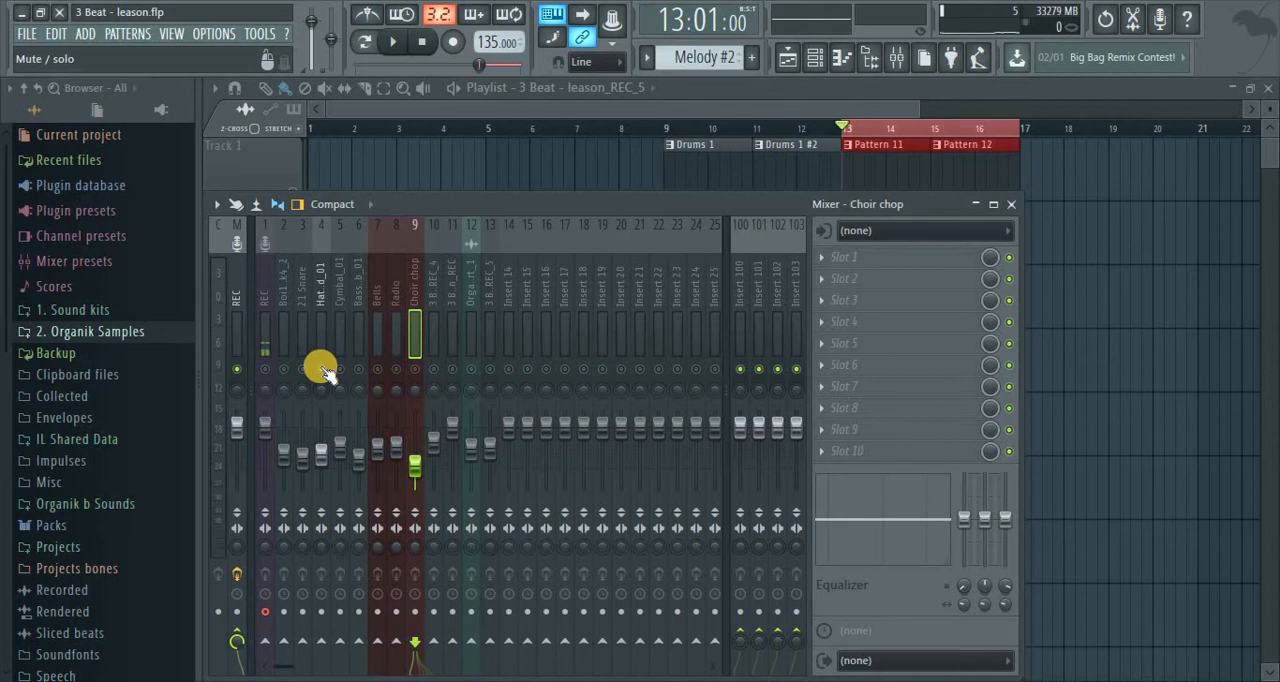
right_click(322, 370)
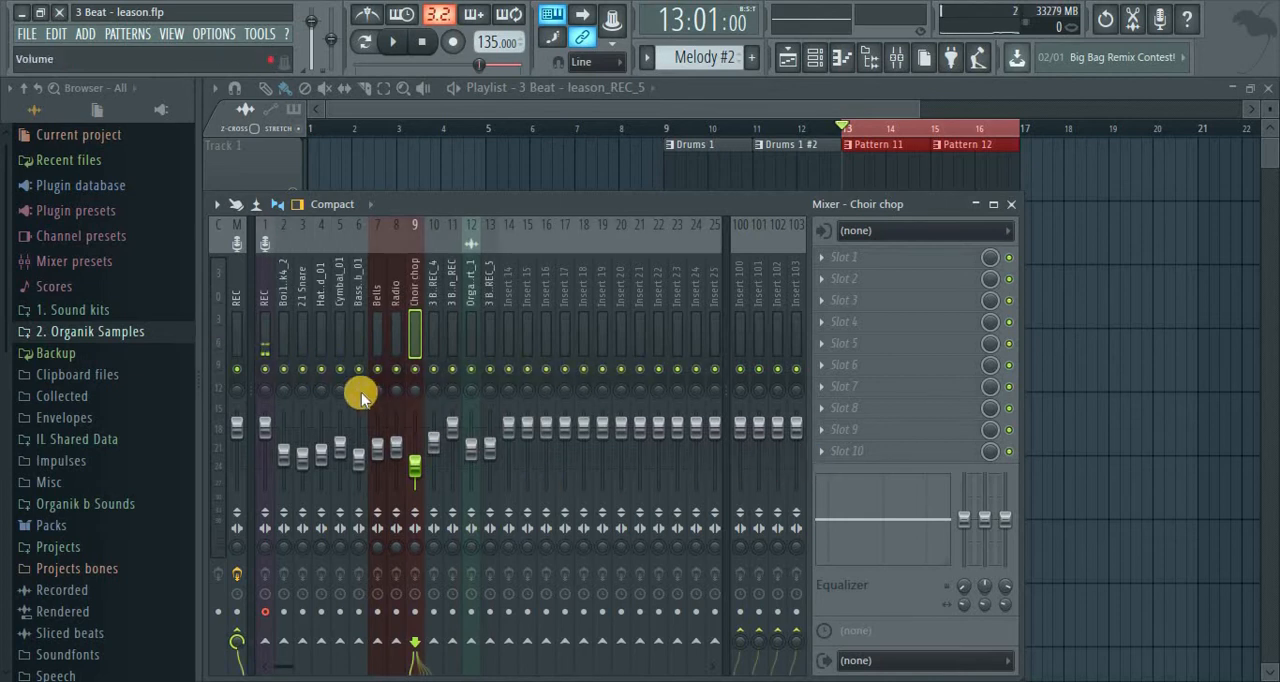
key(space)
right_click(322, 372)
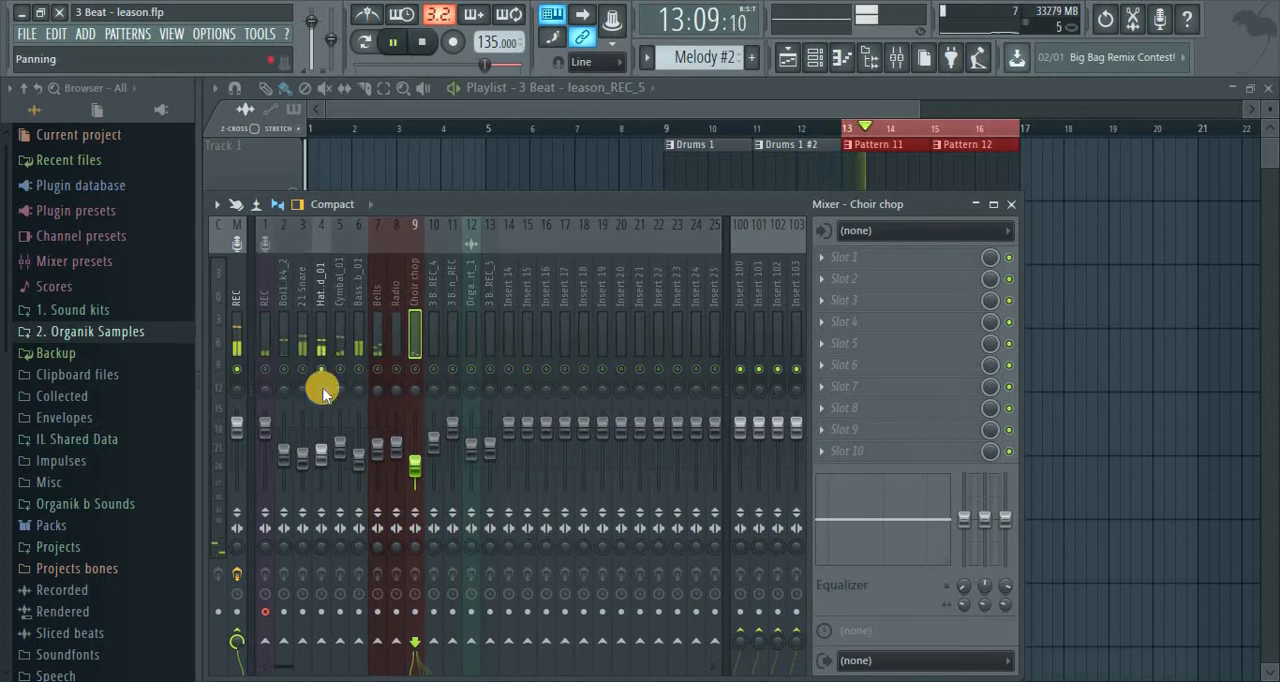
right_click(323, 390)
mouse_move(323, 390)
mouse_down()
mouse_move(322, 365)
mouse_move(325, 397)
mouse_up()
key(space)
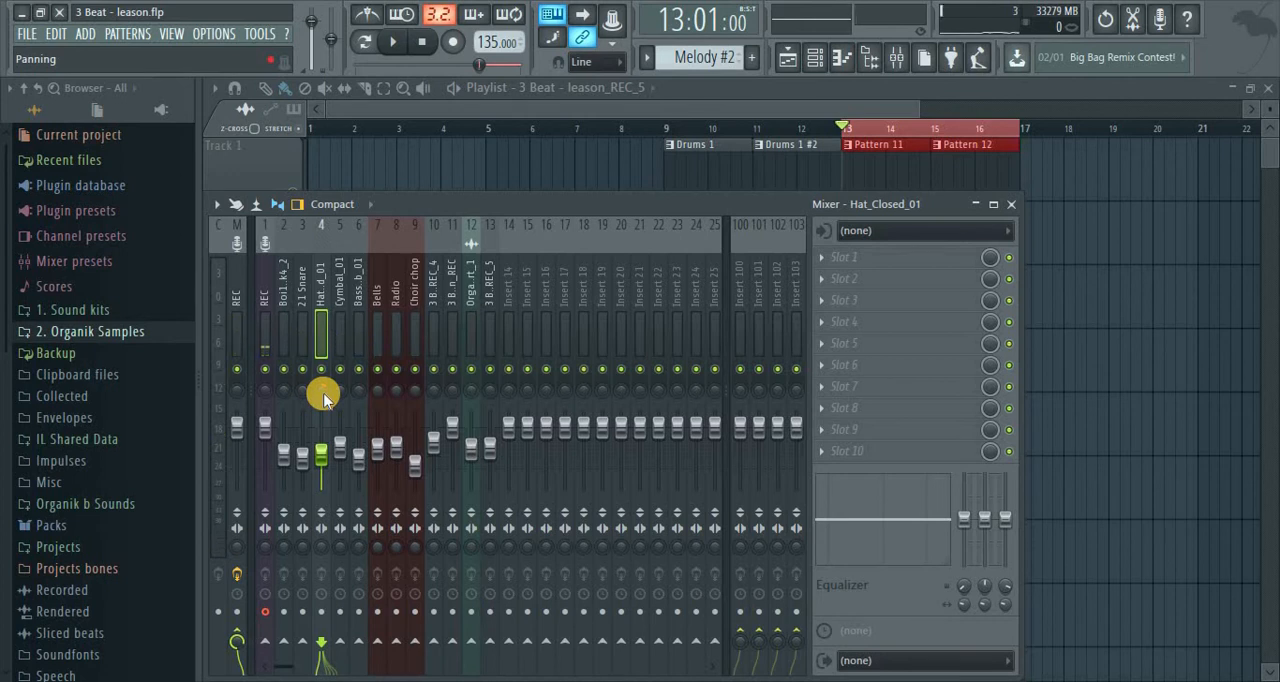
Pan the Hat_Closed_01 insert 30% right and replay the loop
key(space)
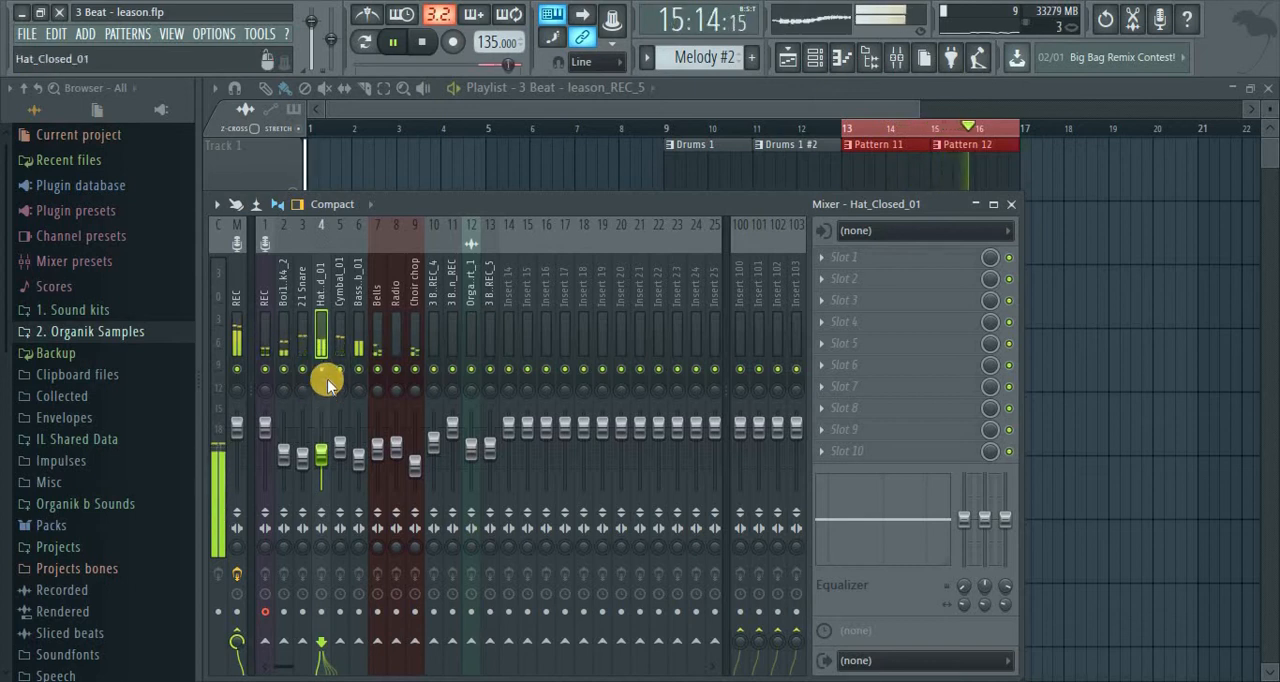
drag(322, 390, 359, 391)
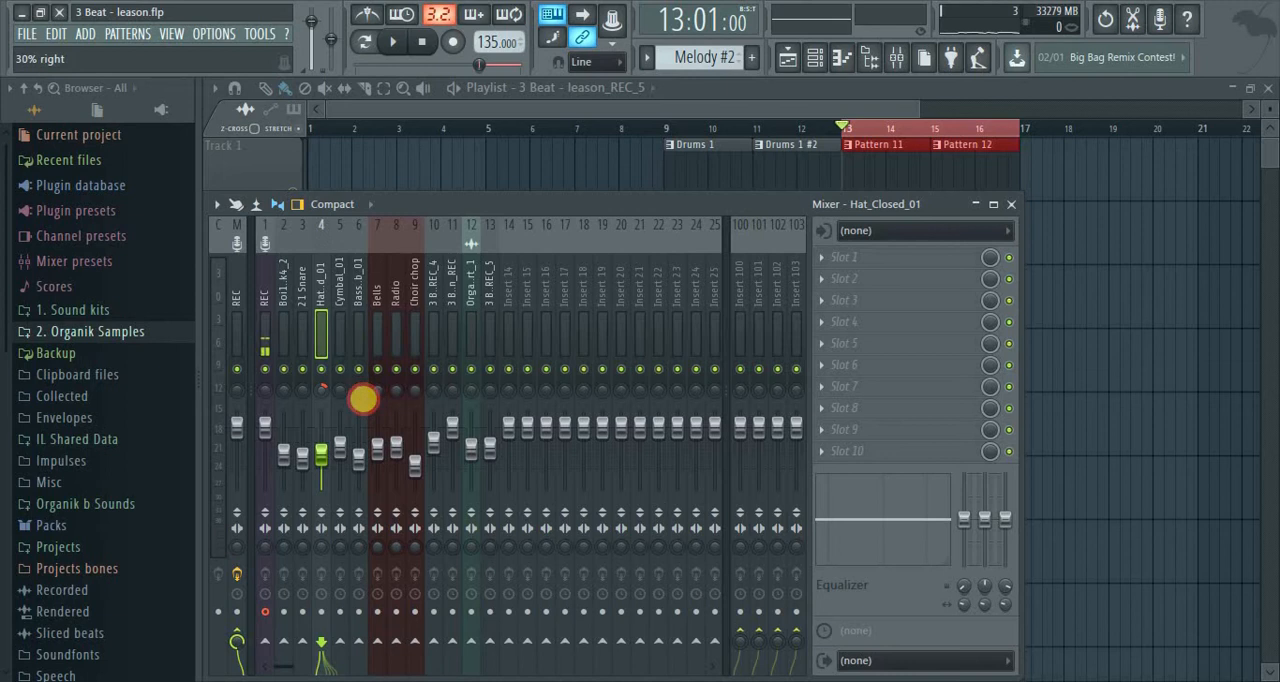
drag(363, 399, 364, 398)
key(space)
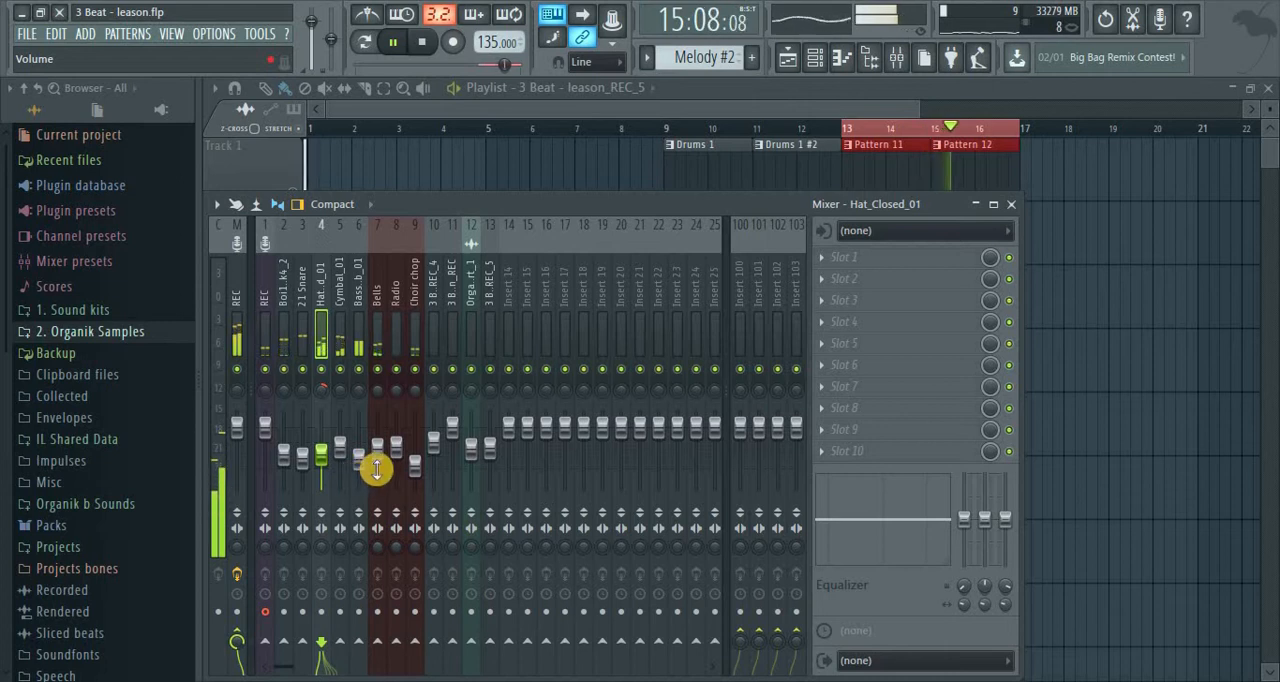
Pan the Cymbal_01 insert 30% left, lower its fader slightly, and stop playback
drag(338, 384, 352, 420)
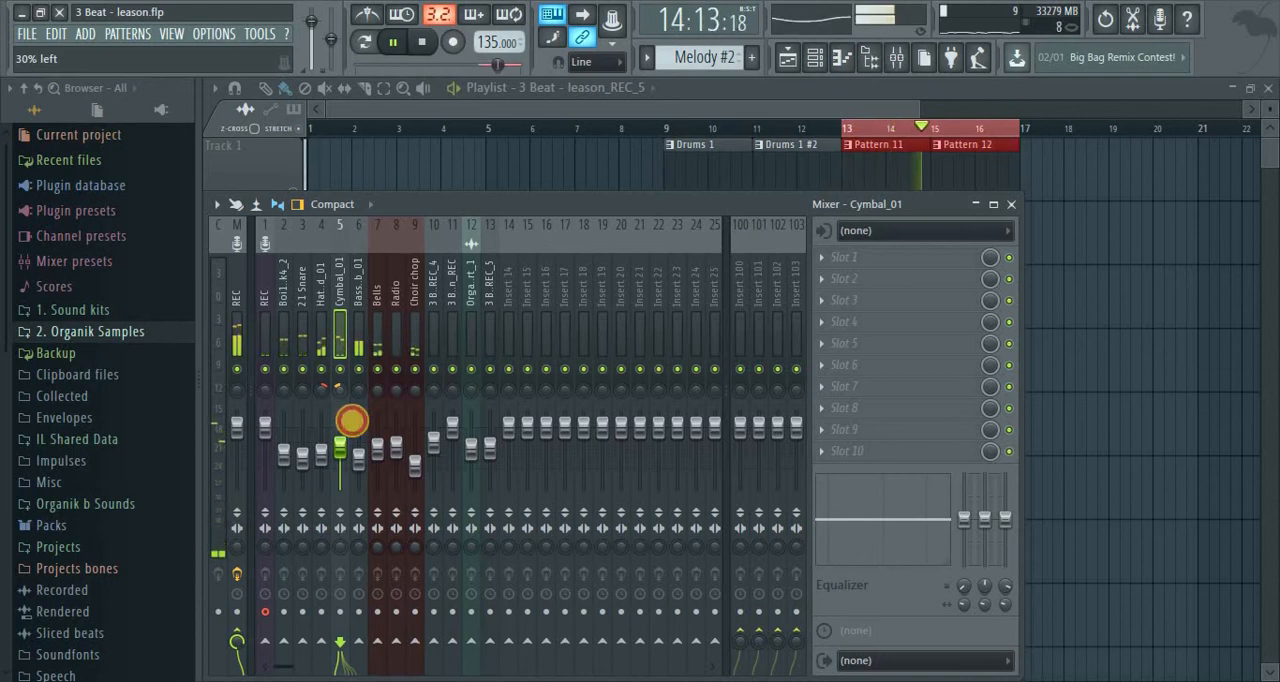
drag(340, 447, 347, 458)
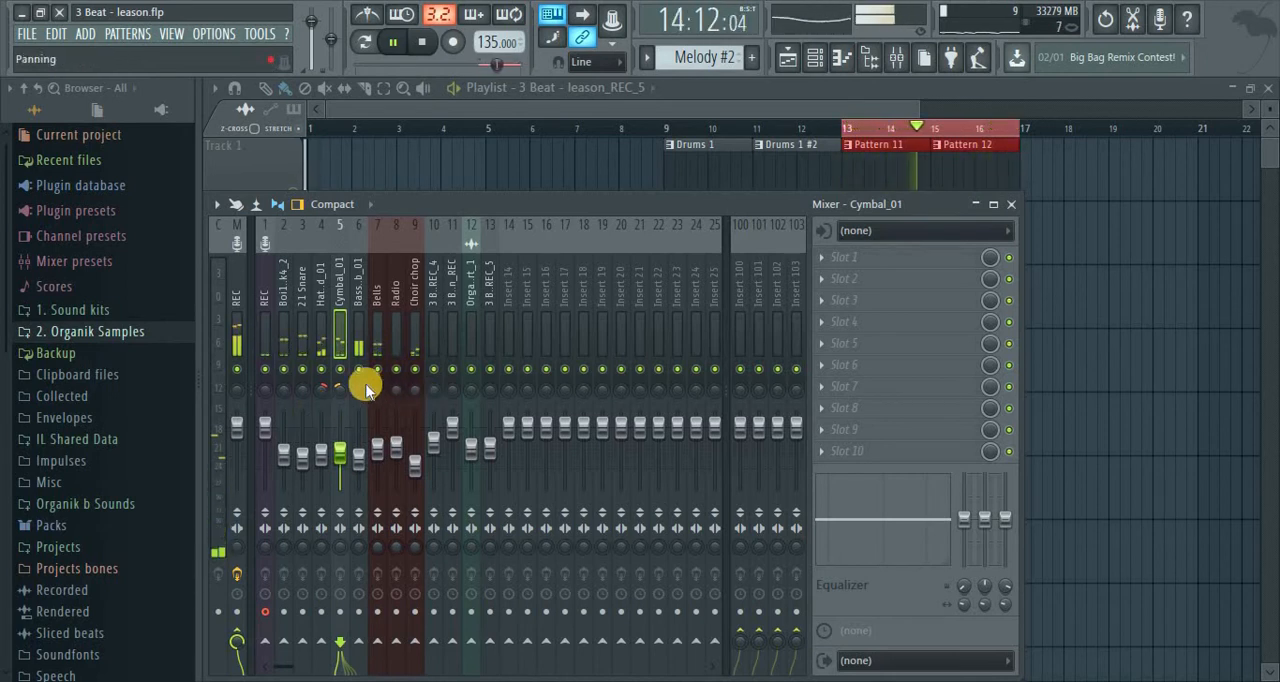
key(space)
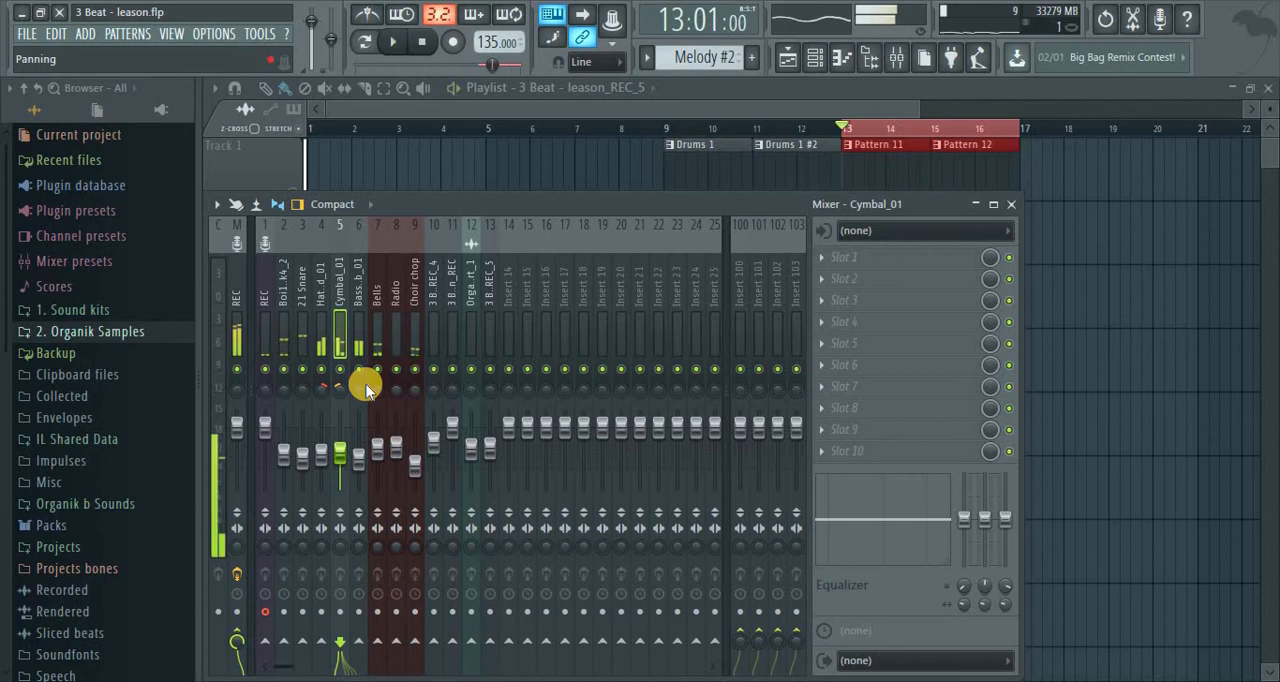
Select the Boi1da Kick4_2 insert and move the mixer window lower to uncover the first playlist tracks
click(287, 286)
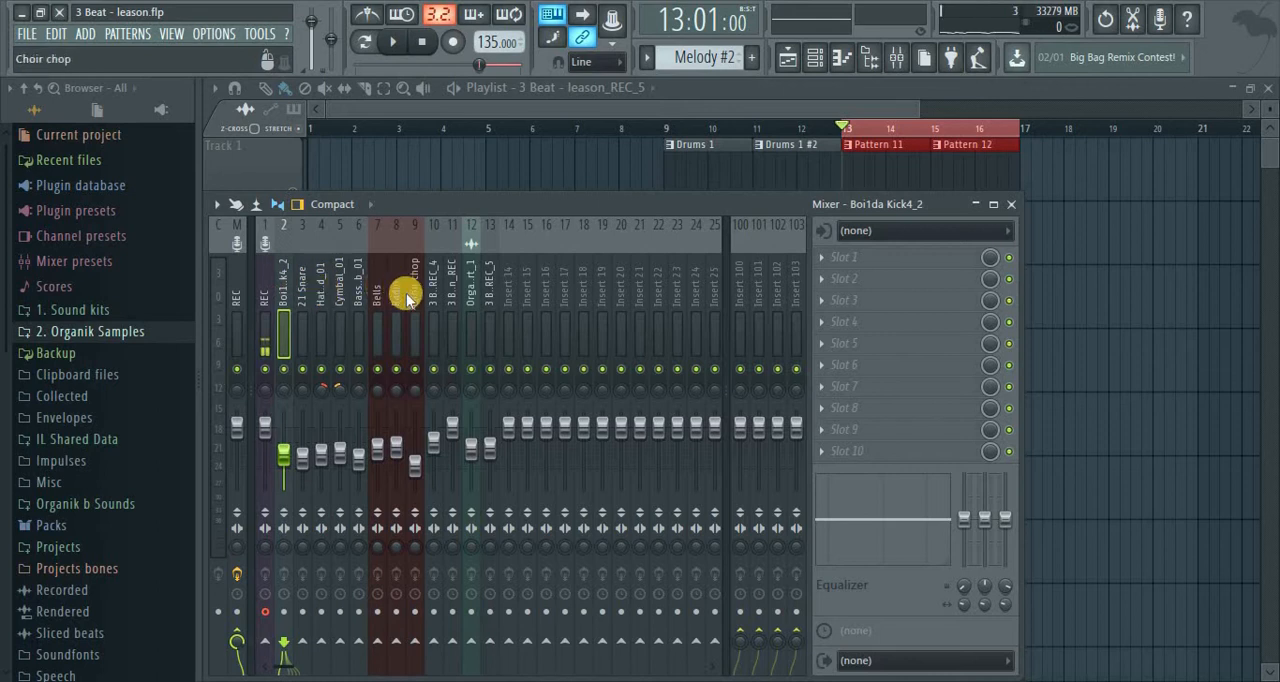
drag(588, 206, 638, 276)
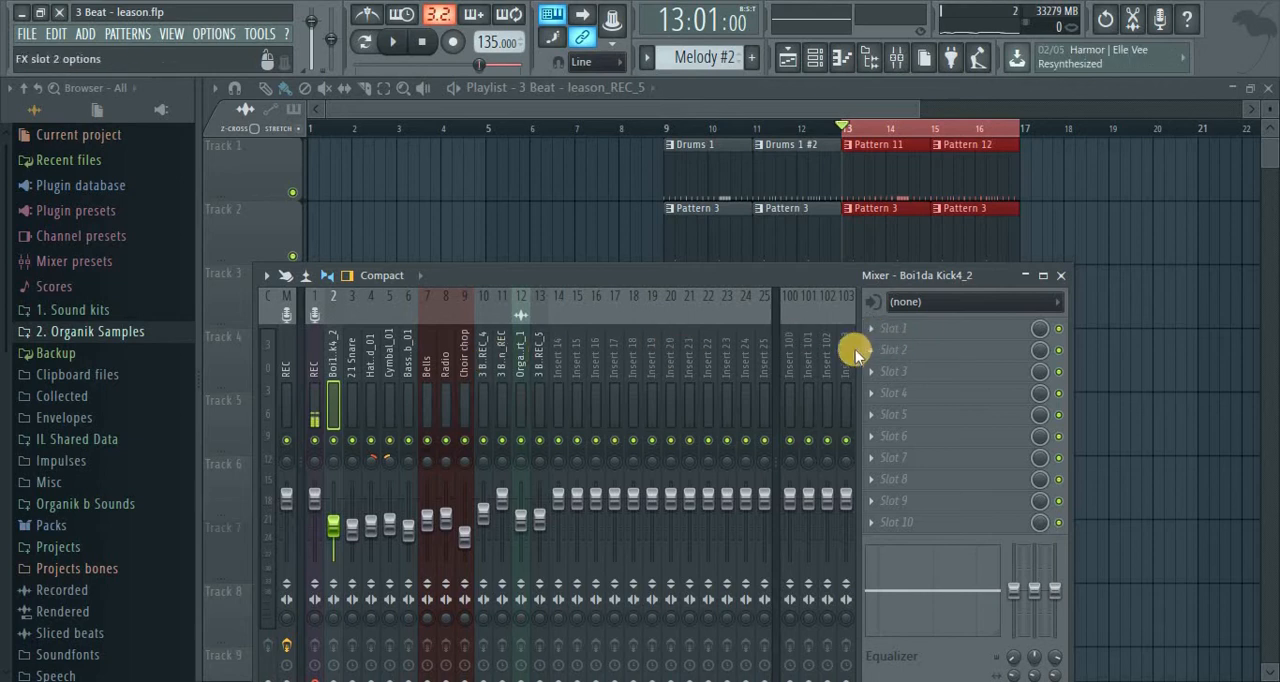
Load Fruity Parametric EQ 2 in the first effect slot of the Boi1da Kick4_2 insert and move its window higher
middle_click(882, 328)
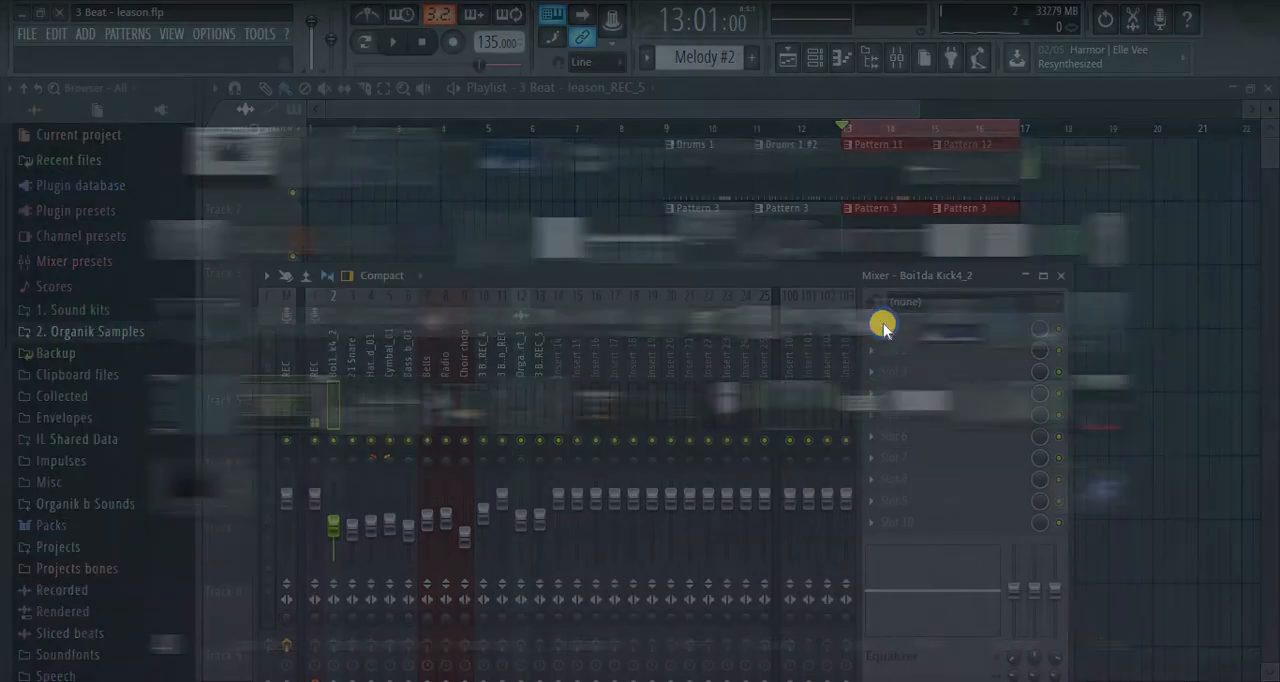
click(113, 313)
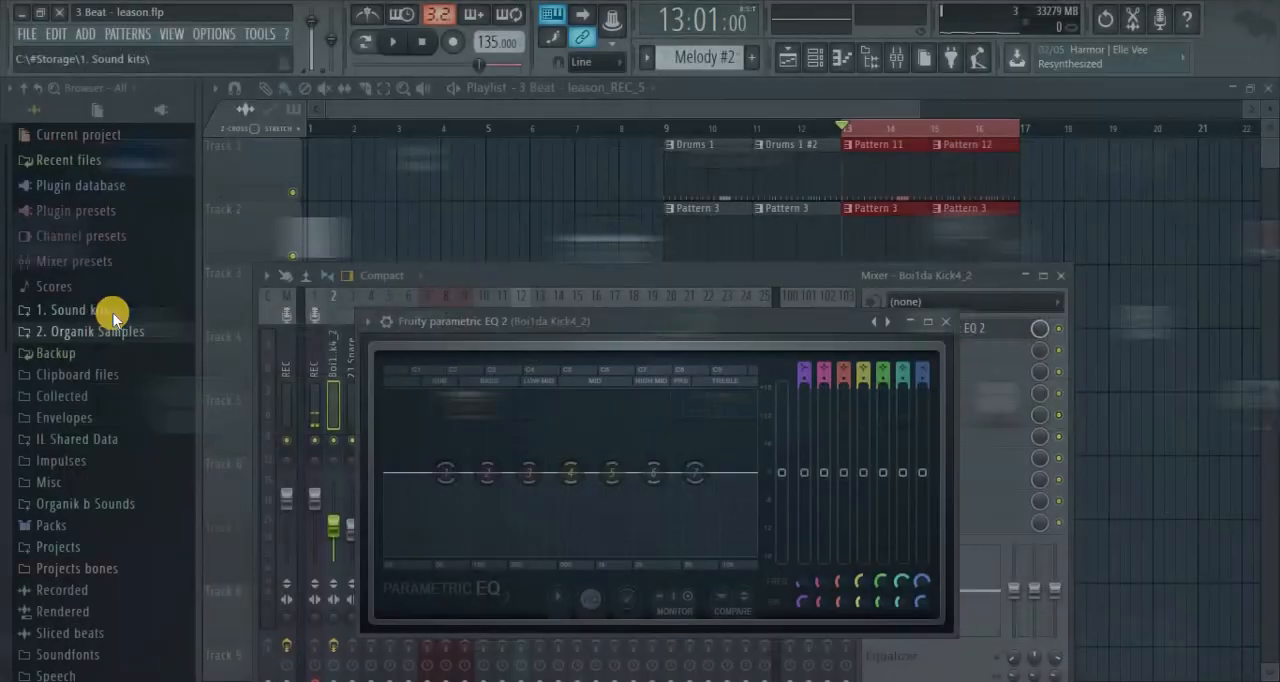
drag(638, 327, 717, 183)
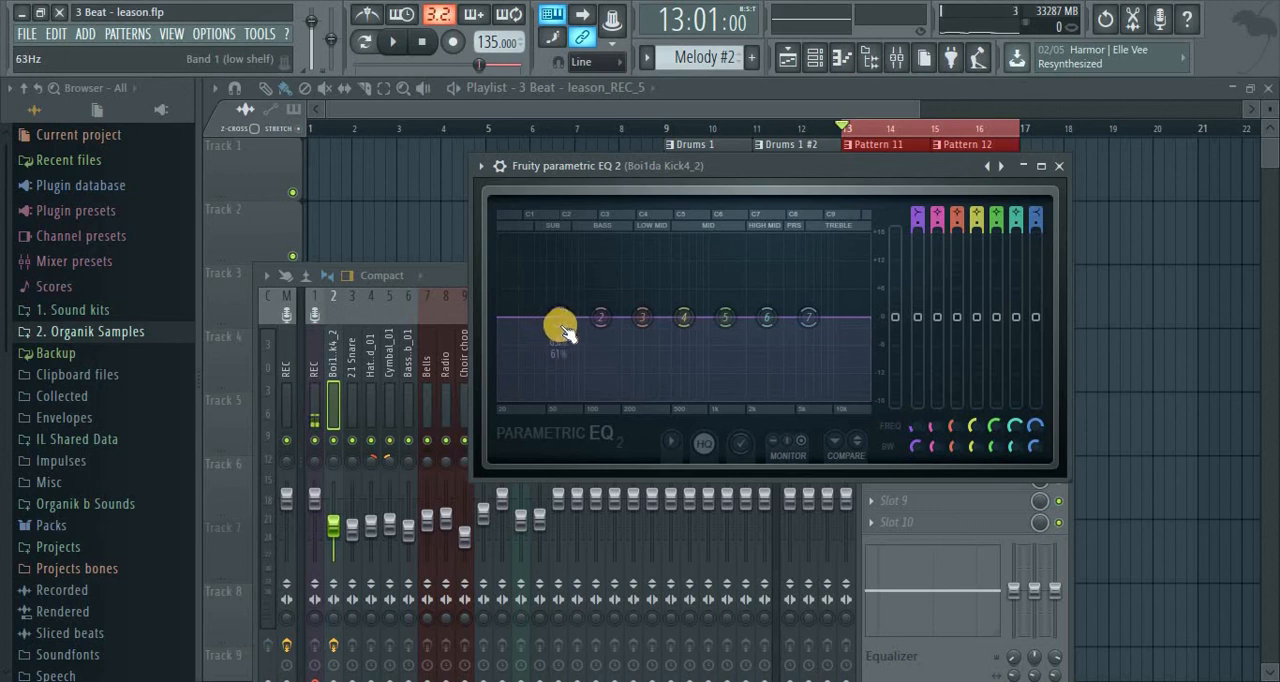
Set band 1 of the kick's EQ to 45 Hz with a very slight low-shelf cut, and close the EQ
mouse_move(561, 319)
mouse_down()
mouse_move(543, 325)
mouse_move(554, 325)
mouse_up()
mouse_move(556, 332)
mouse_down()
mouse_move(549, 340)
mouse_move(546, 303)
mouse_move(550, 318)
mouse_up()
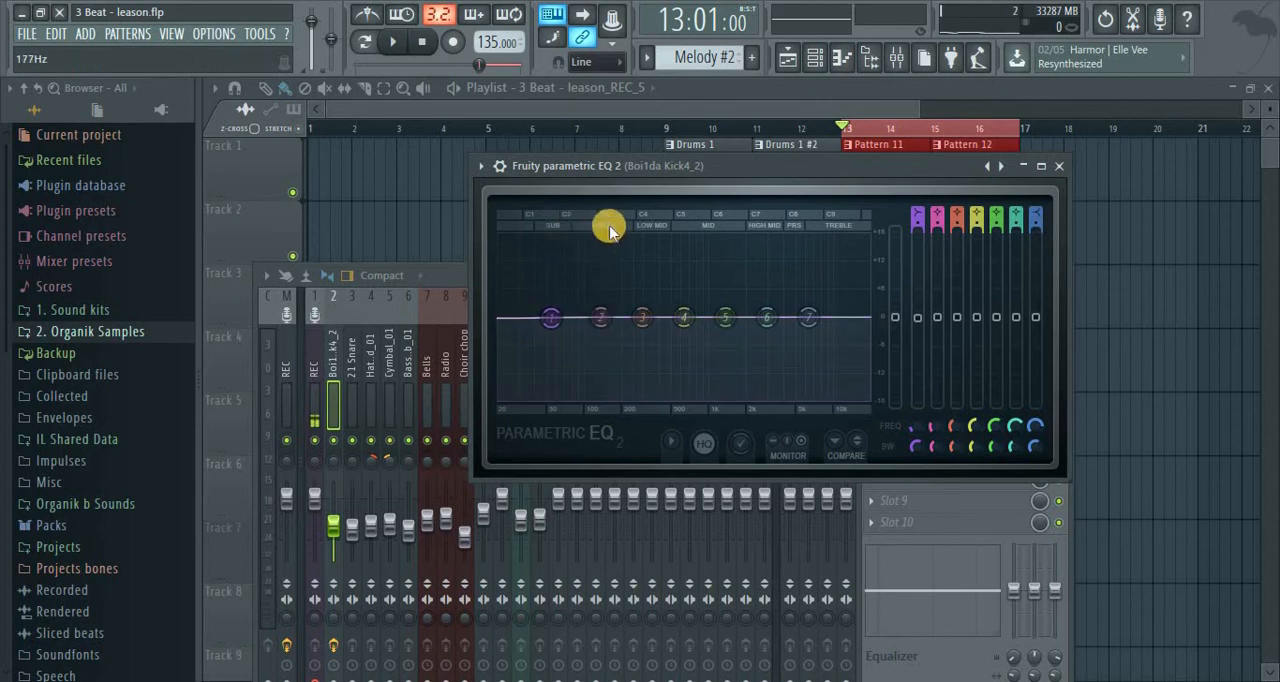
click(1043, 163)
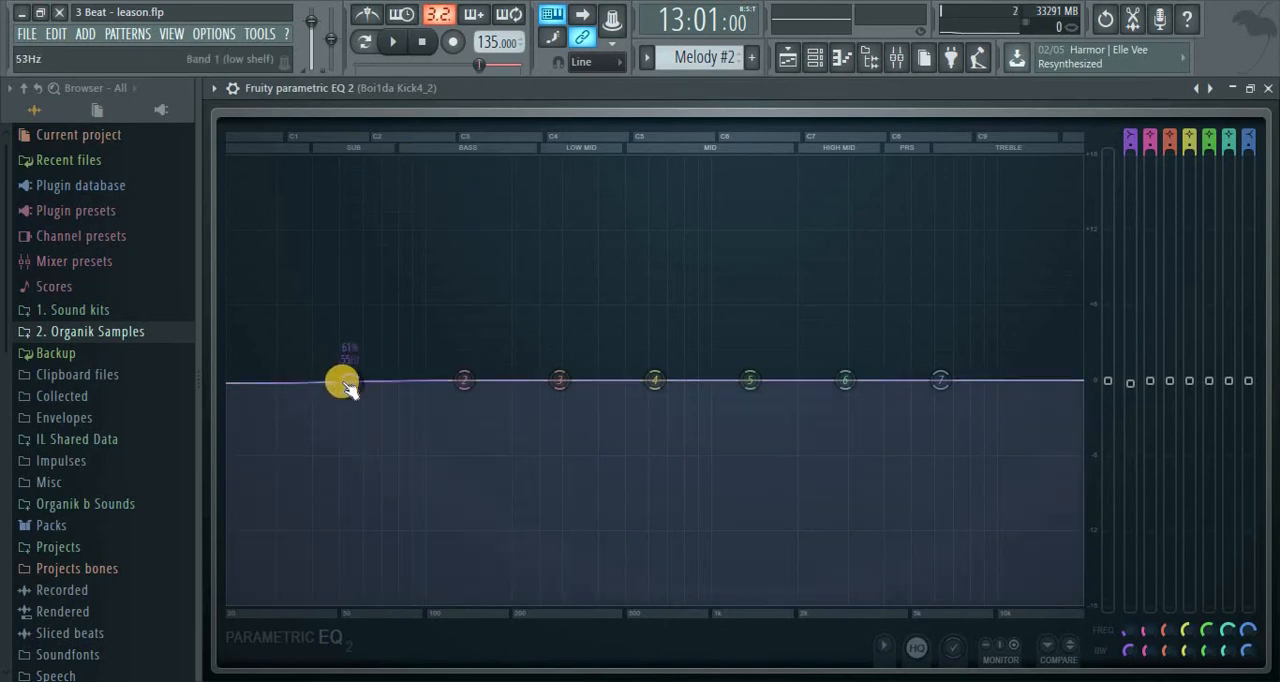
mouse_move(349, 400)
mouse_down()
mouse_move(426, 611)
mouse_move(349, 337)
mouse_move(363, 380)
mouse_move(499, 322)
mouse_move(546, 374)
mouse_move(526, 362)
mouse_move(317, 380)
mouse_move(329, 391)
mouse_up()
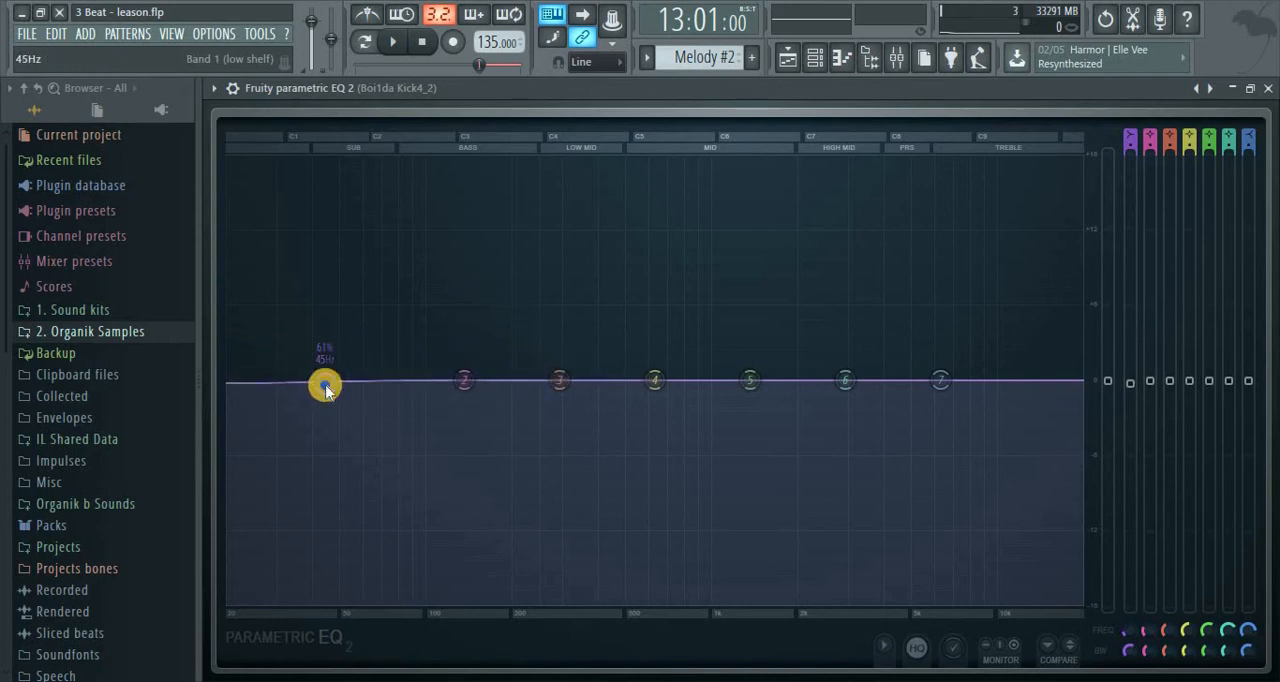
right_click(325, 388)
click(774, 304)
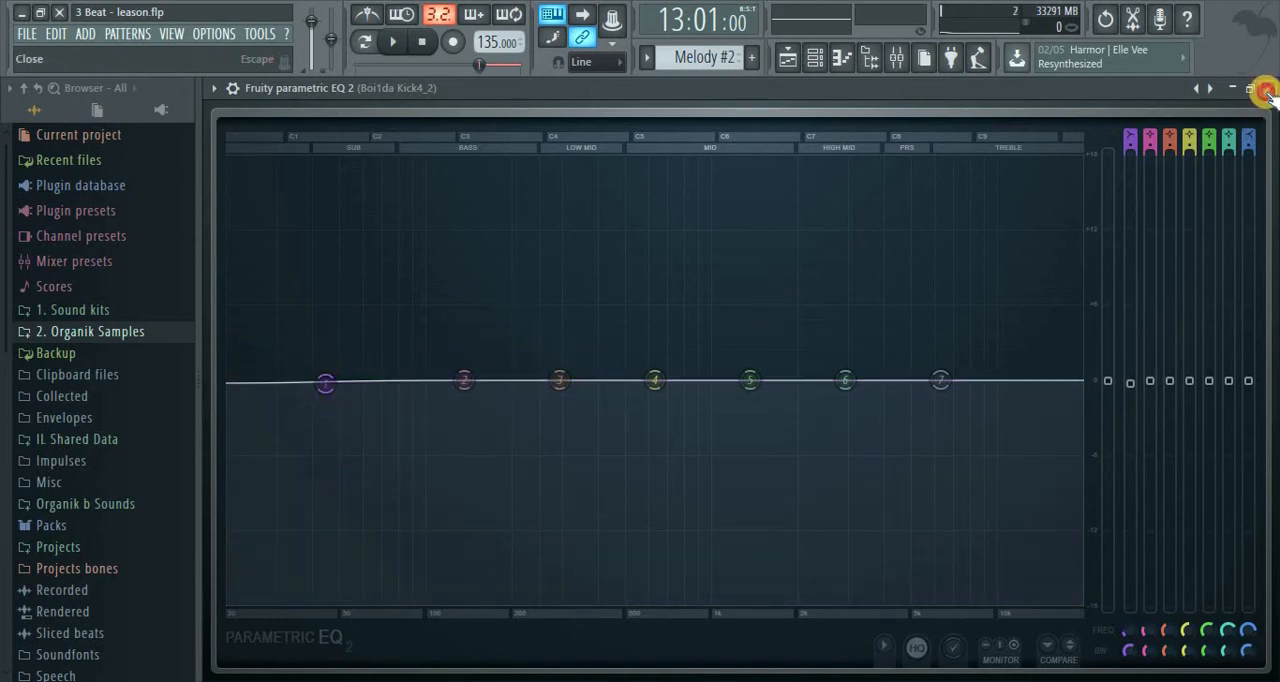
click(1266, 88)
Play the loop briefly, select the Hat_Closed_01 insert, and load Fruity Parametric EQ 2 in its first effect slot
key(space)
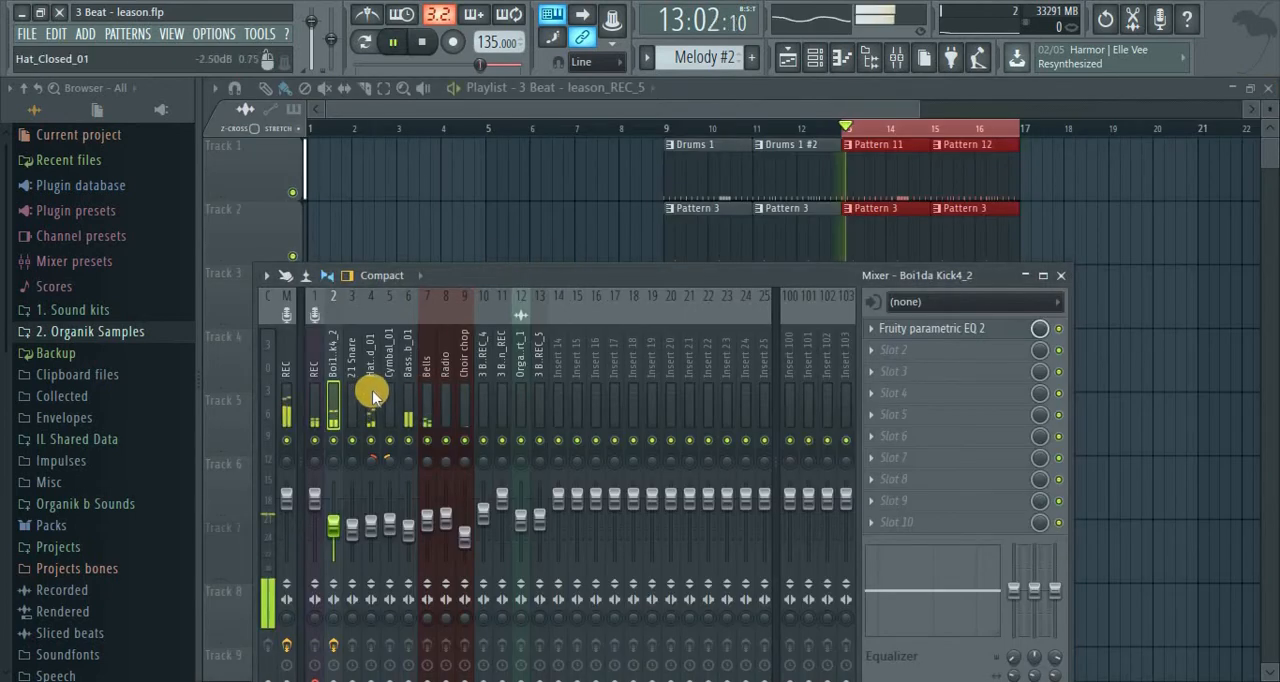
click(370, 400)
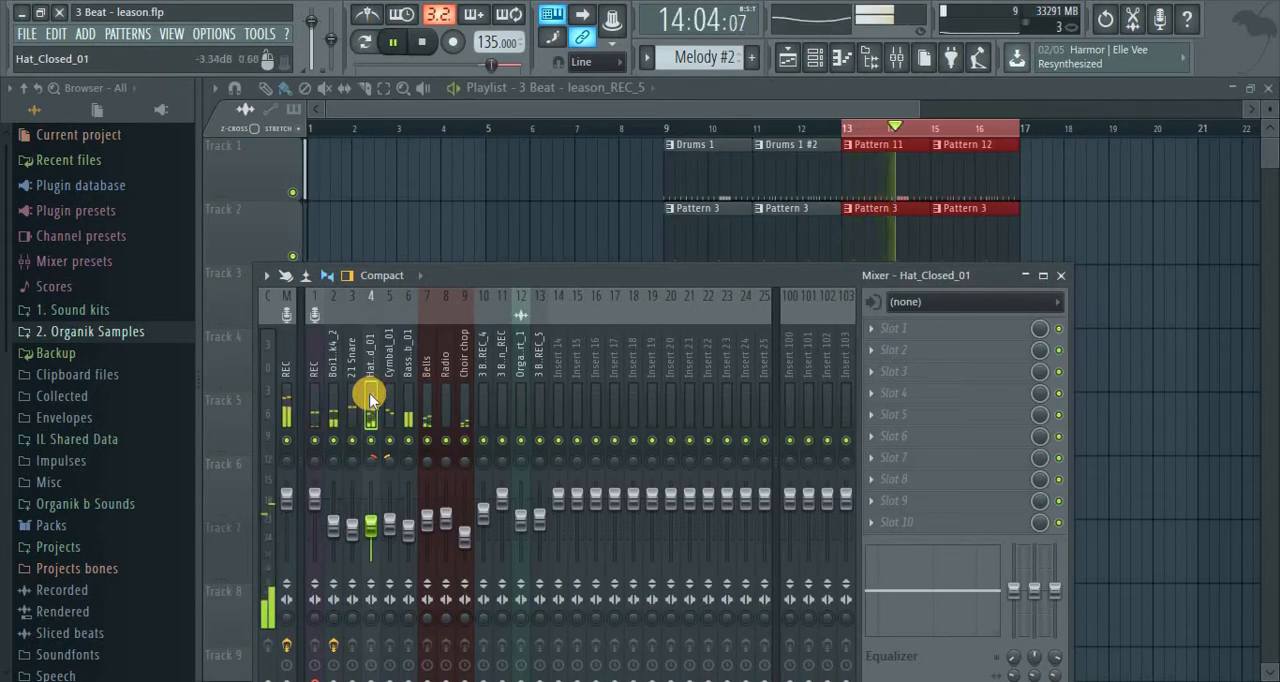
key(space)
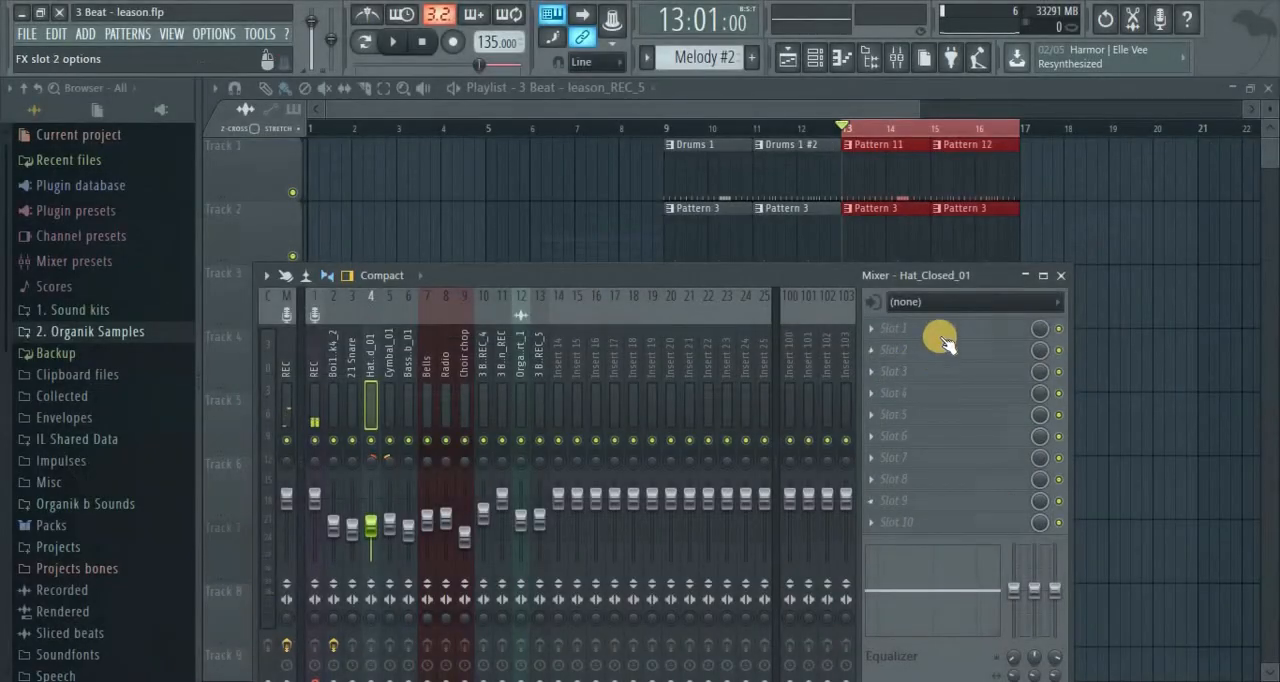
click(870, 333)
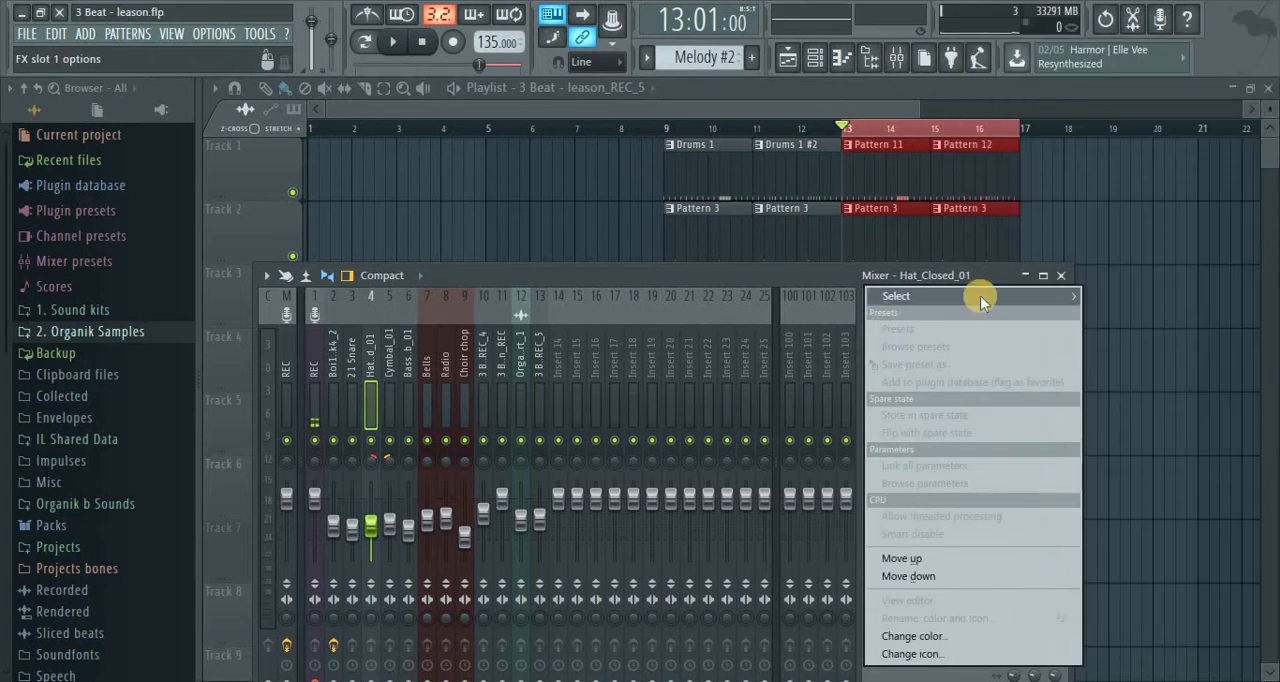
mouse_move(923, 294)
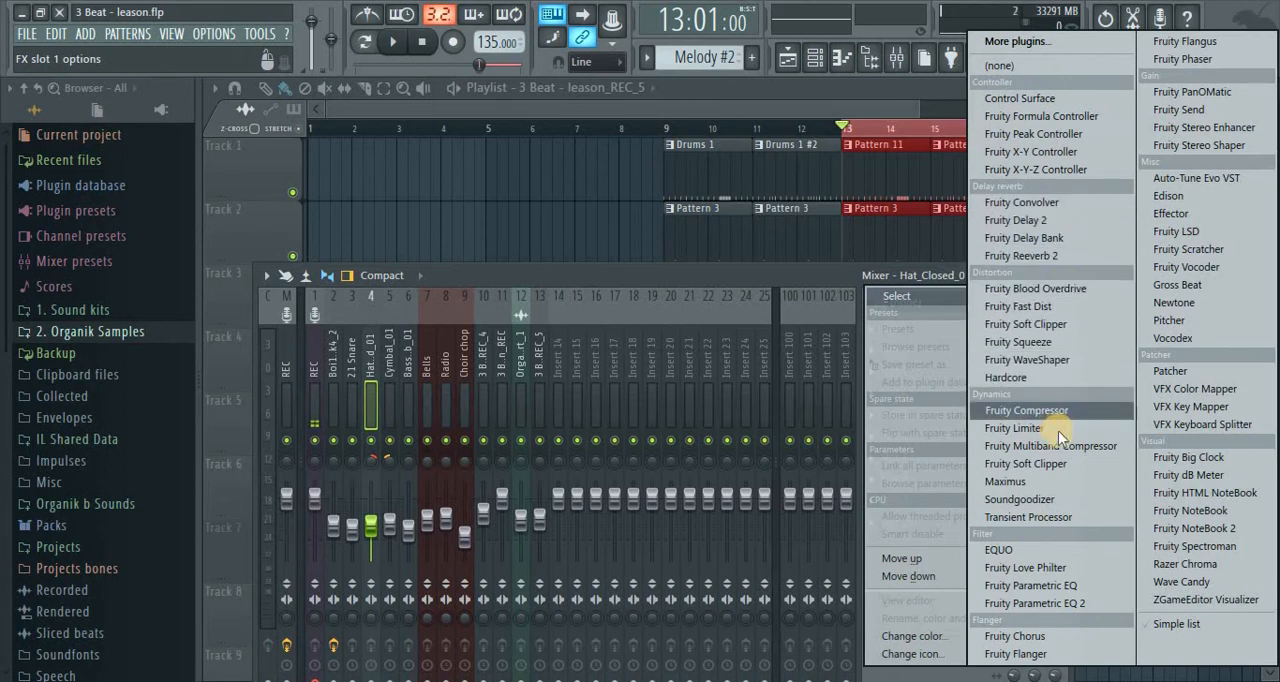
click(1084, 603)
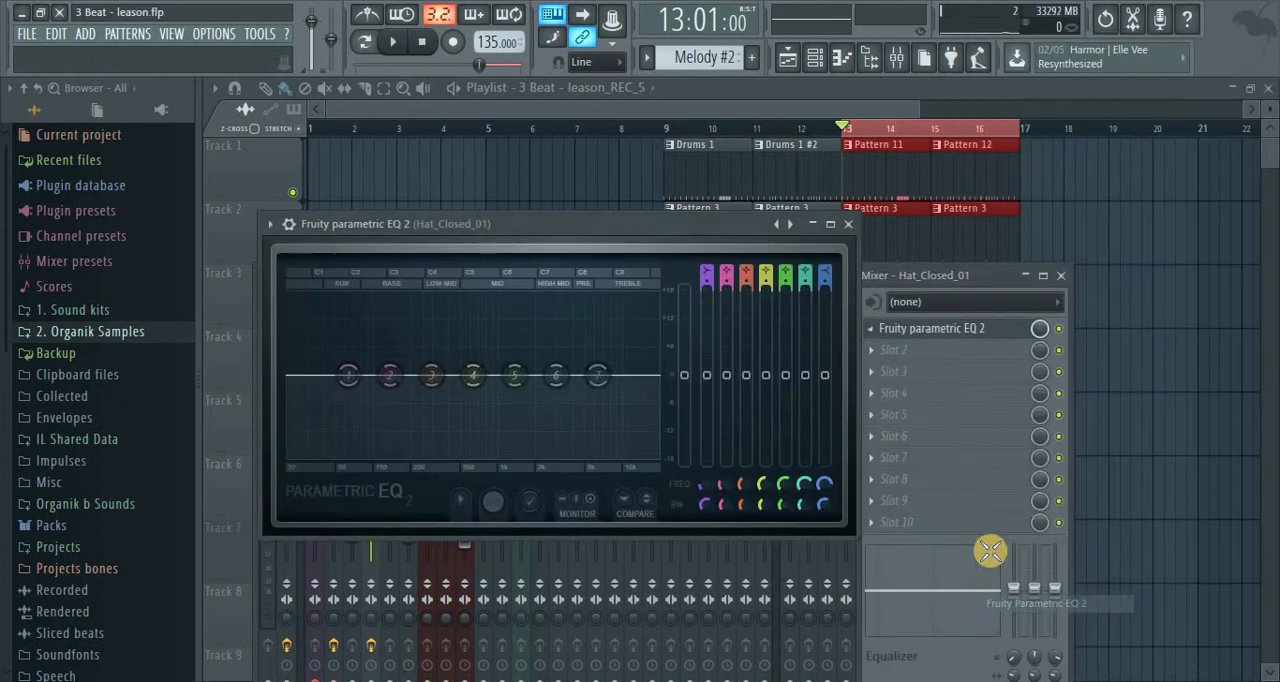
middle_click(874, 353)
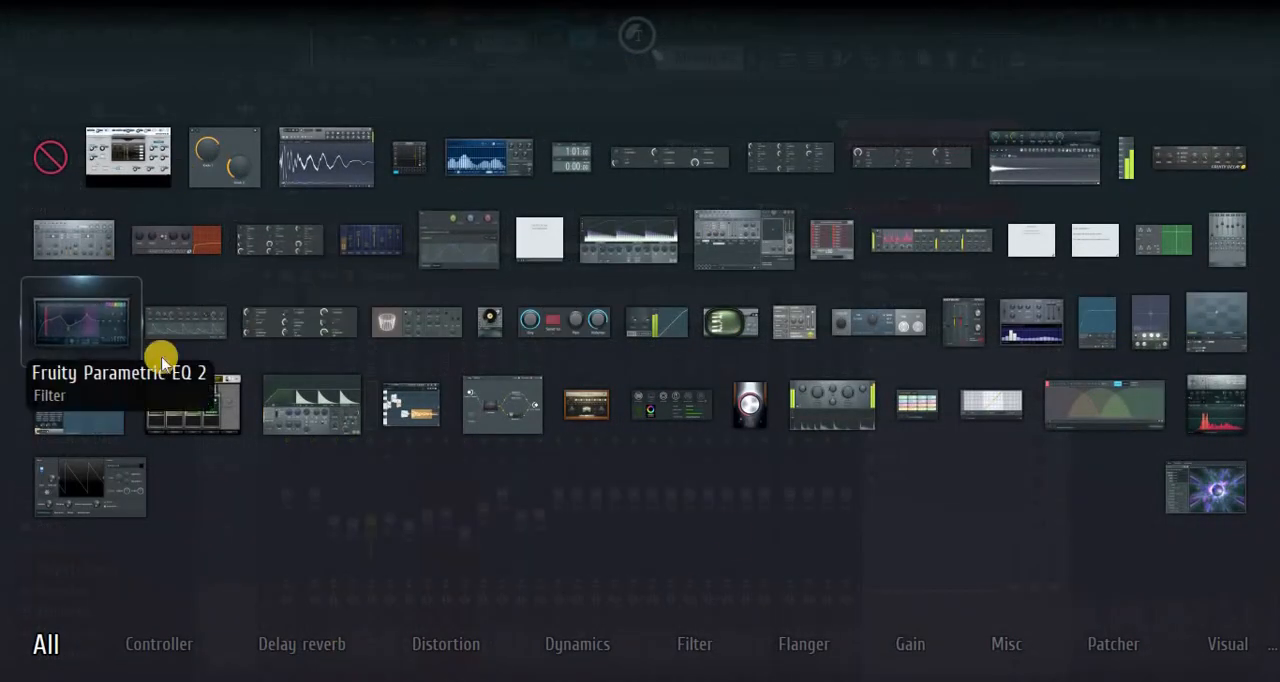
click(745, 540)
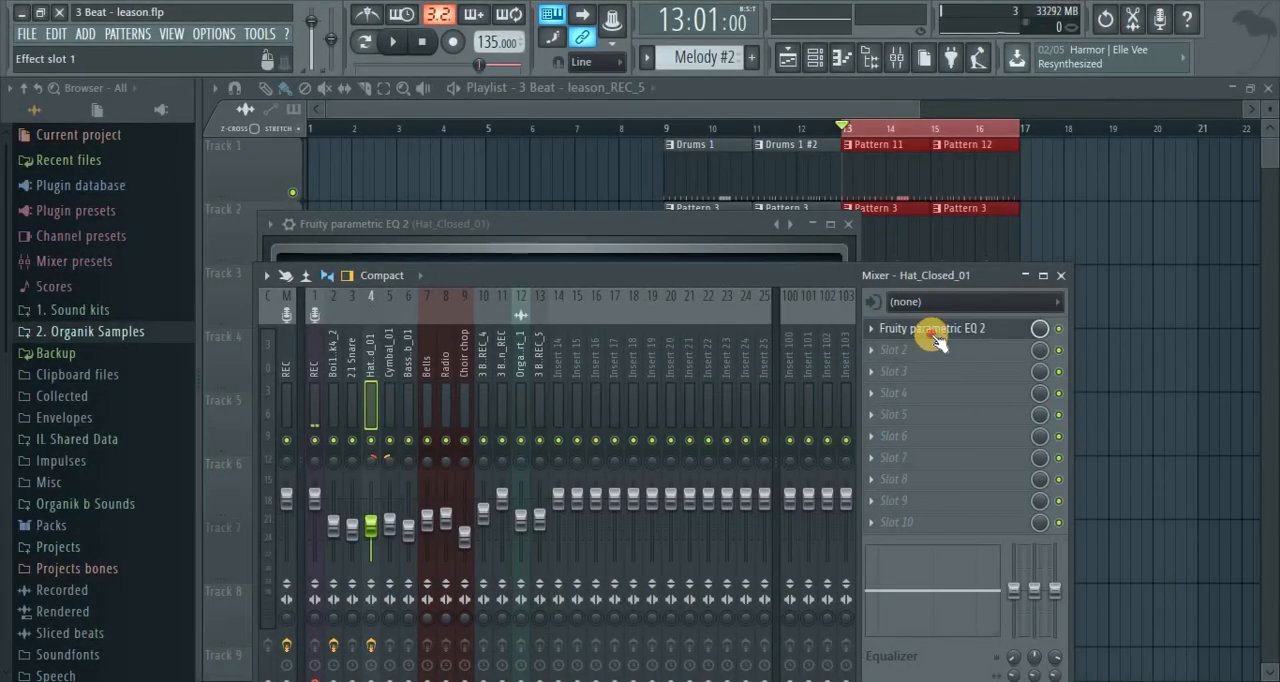
Change the type of band 1 in the Hat_Closed_01 EQ to High pass
click(932, 328)
click(342, 379)
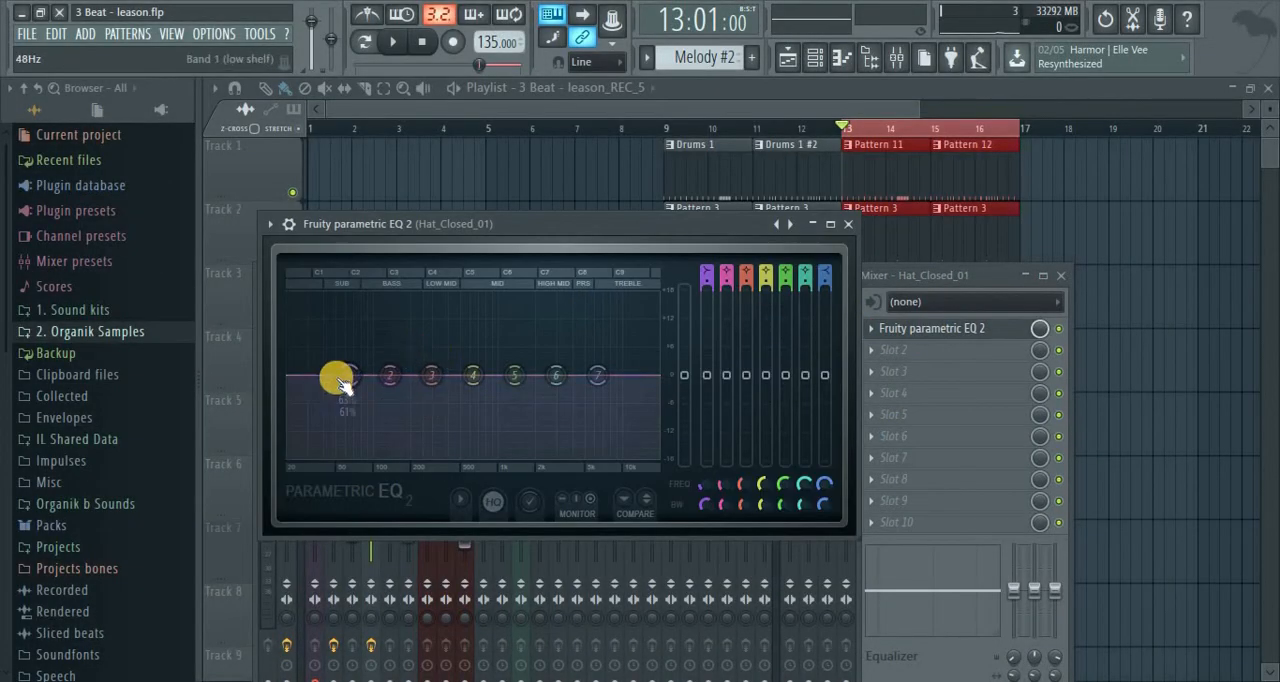
right_click(342, 379)
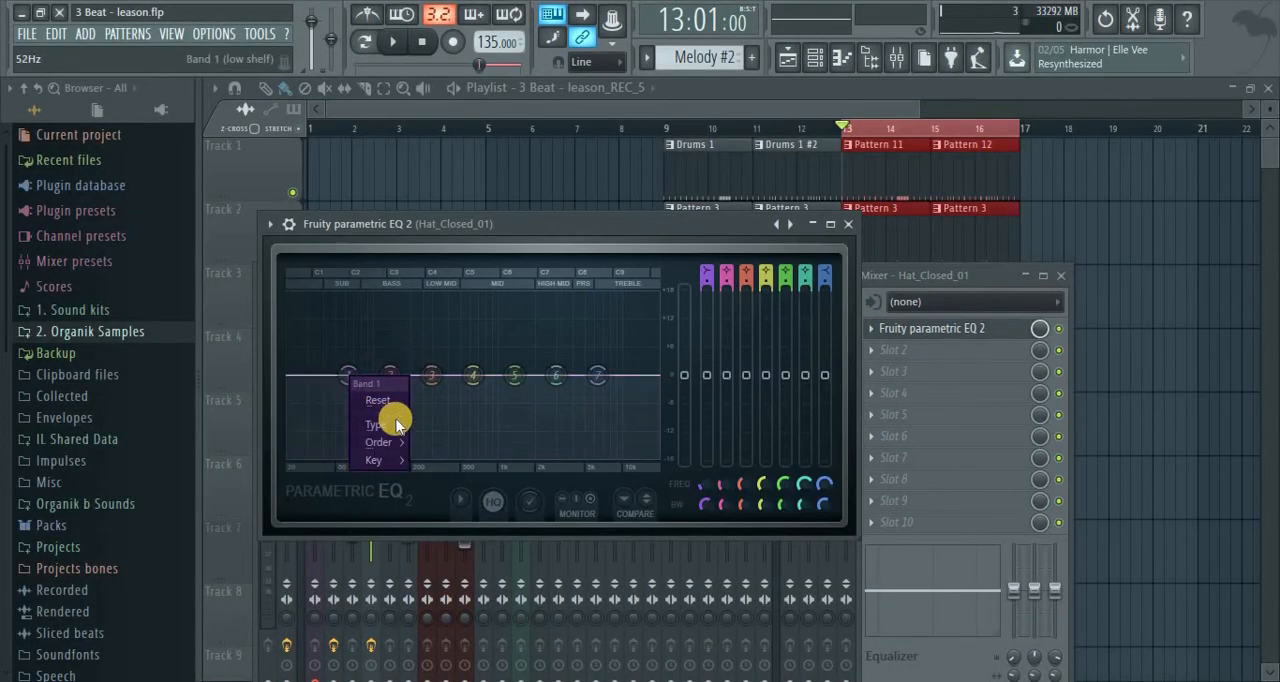
mouse_move(398, 428)
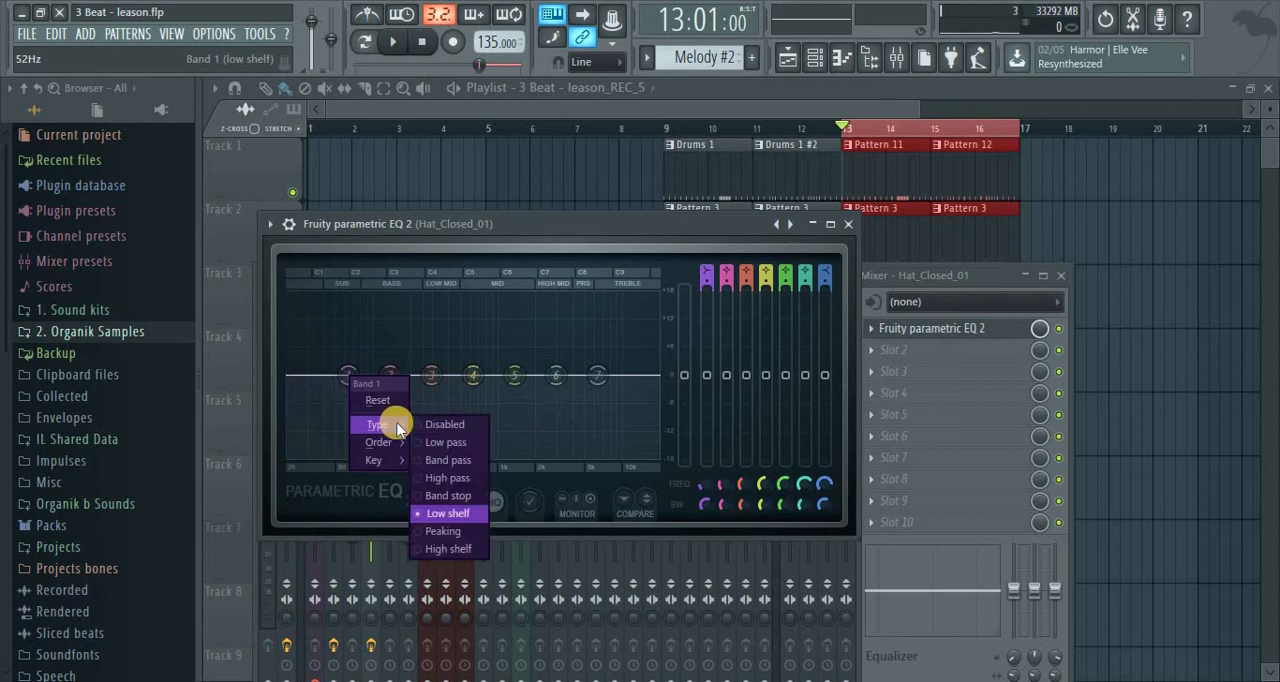
click(438, 477)
right_click(354, 382)
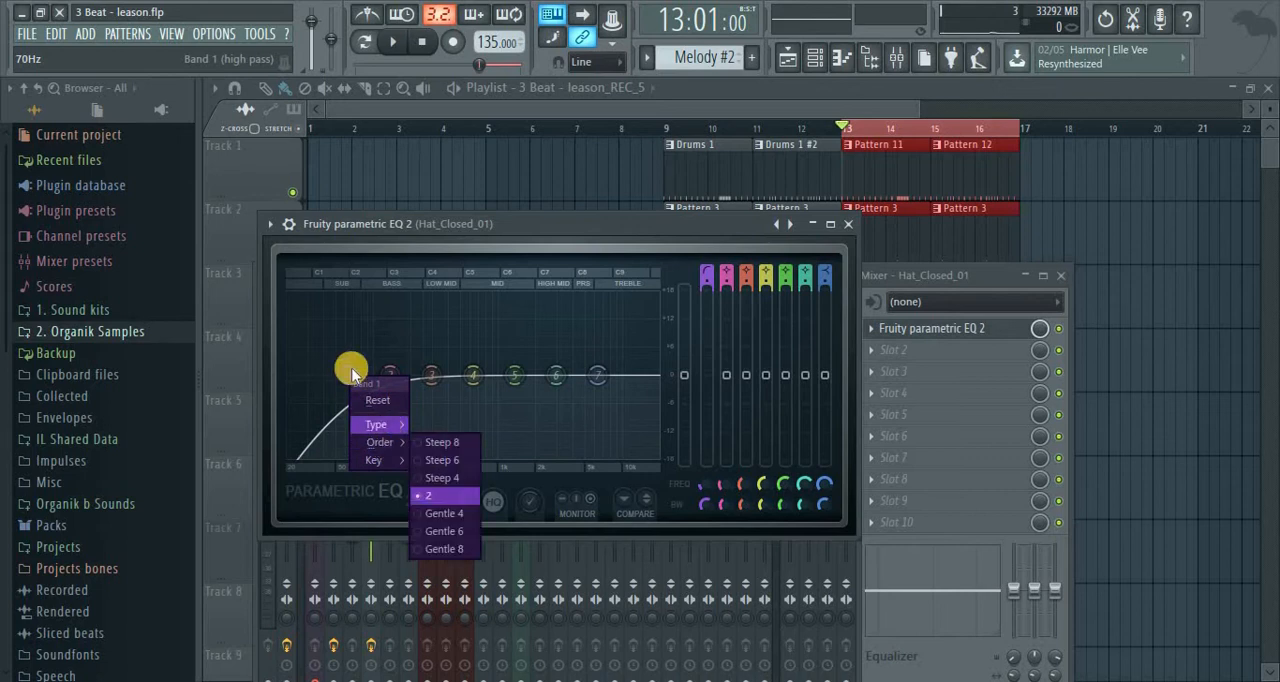
click(349, 373)
right_click(350, 376)
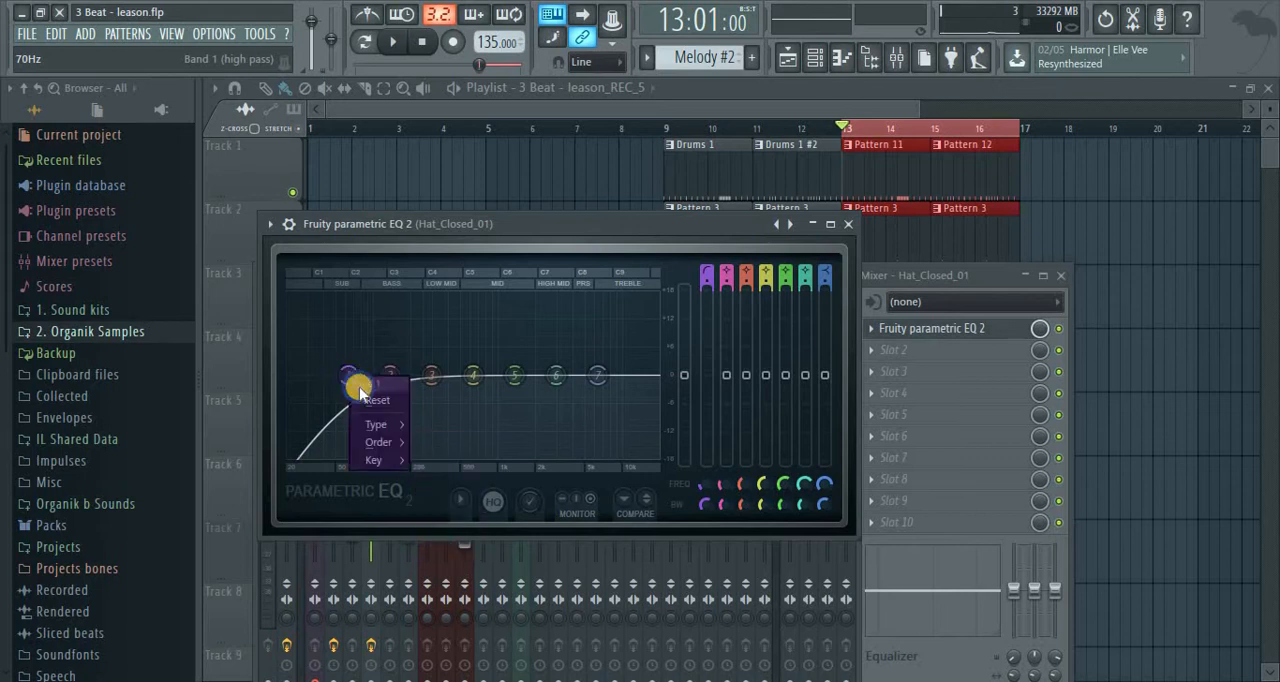
mouse_move(378, 424)
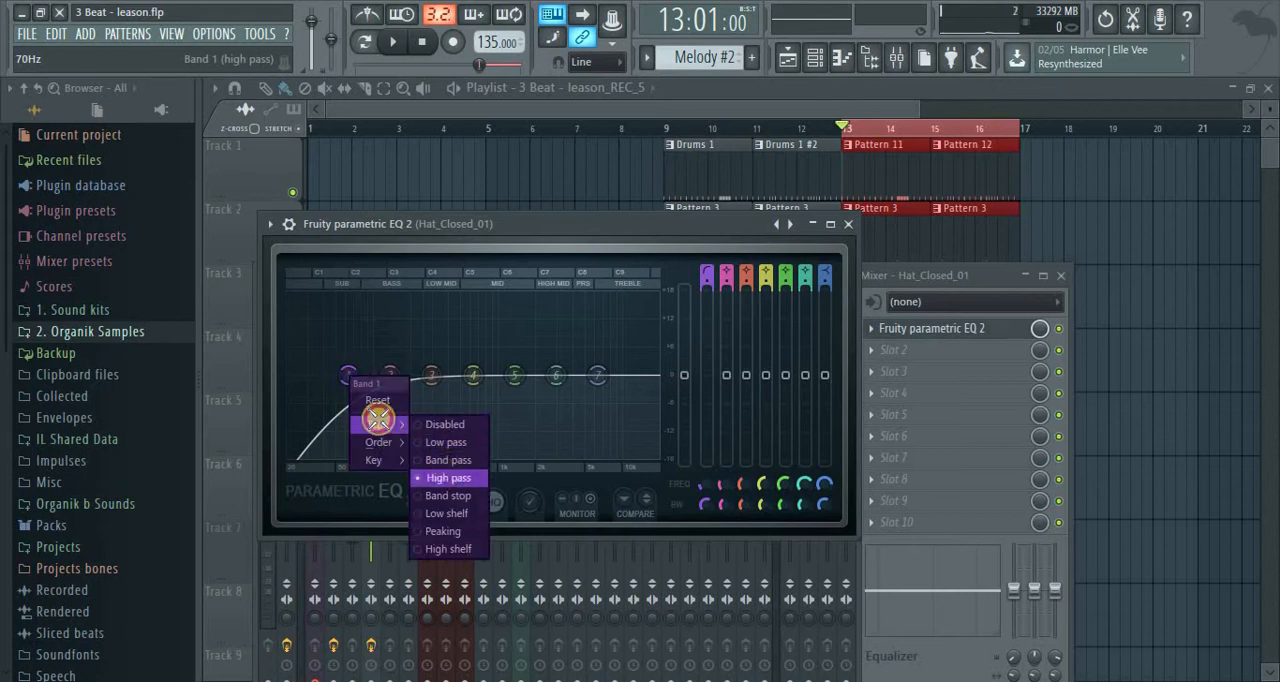
click(444, 478)
Raise the high-pass cutoff of the Hat_Closed_01 EQ to just below band 3
drag(355, 384, 357, 384)
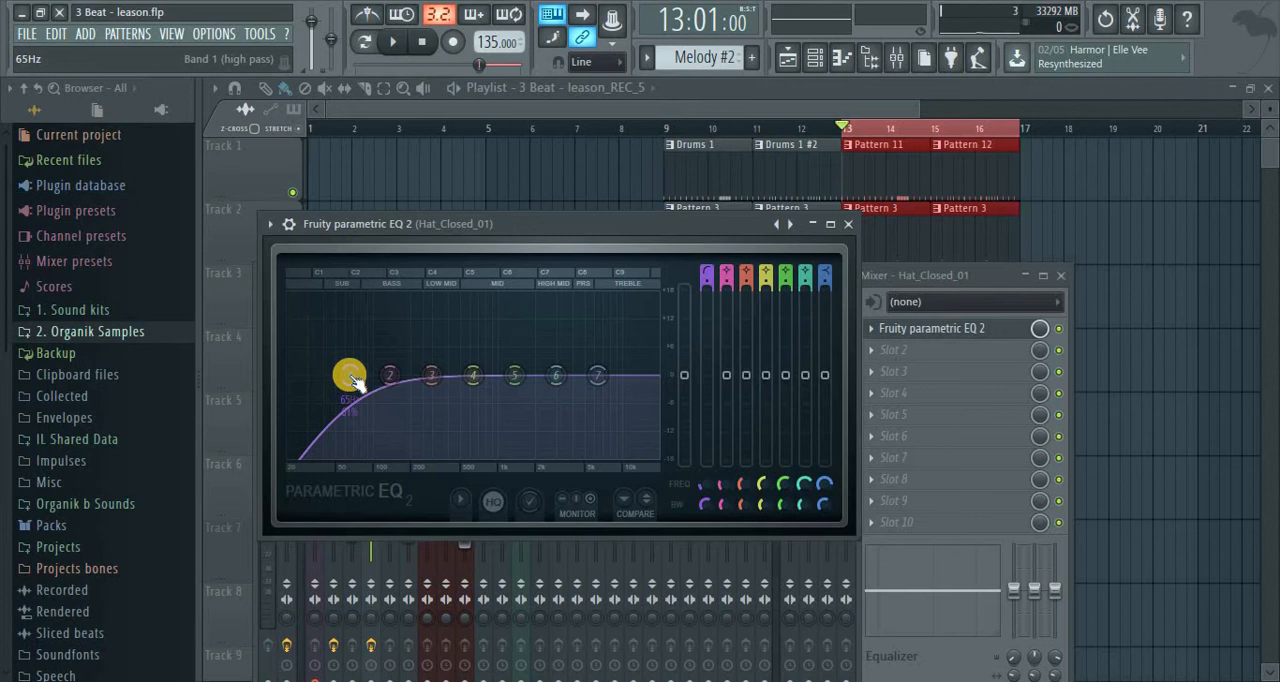
drag(356, 374, 459, 359)
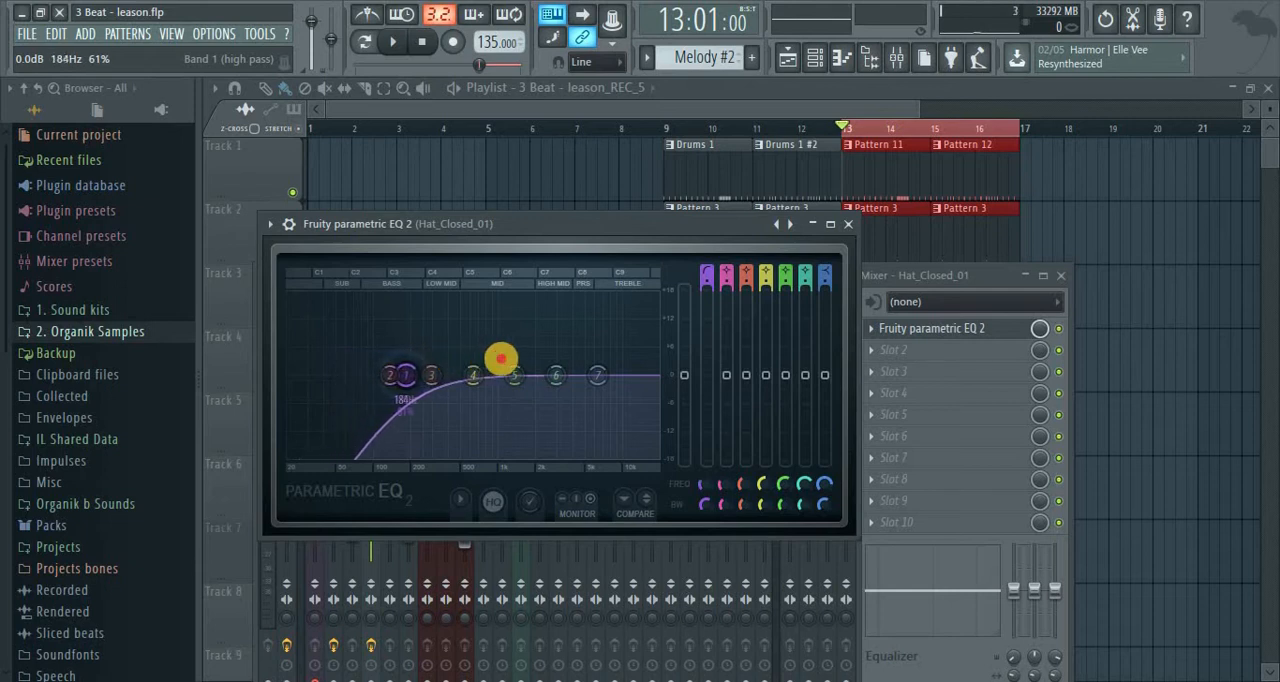
drag(488, 358, 508, 357)
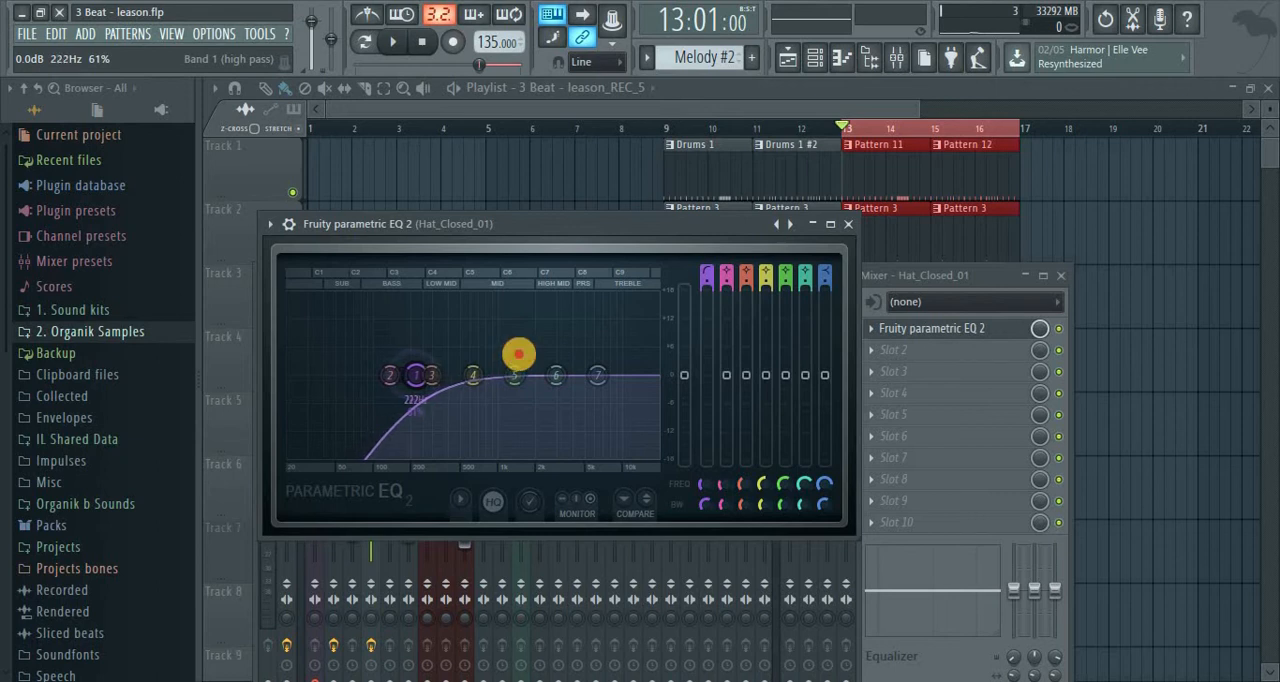
Play the loop, solo the Hat_Closed_01 insert, and sweep its high-pass cutoff, settling it between bands 3 and 4
click(392, 42)
drag(431, 379, 917, 334)
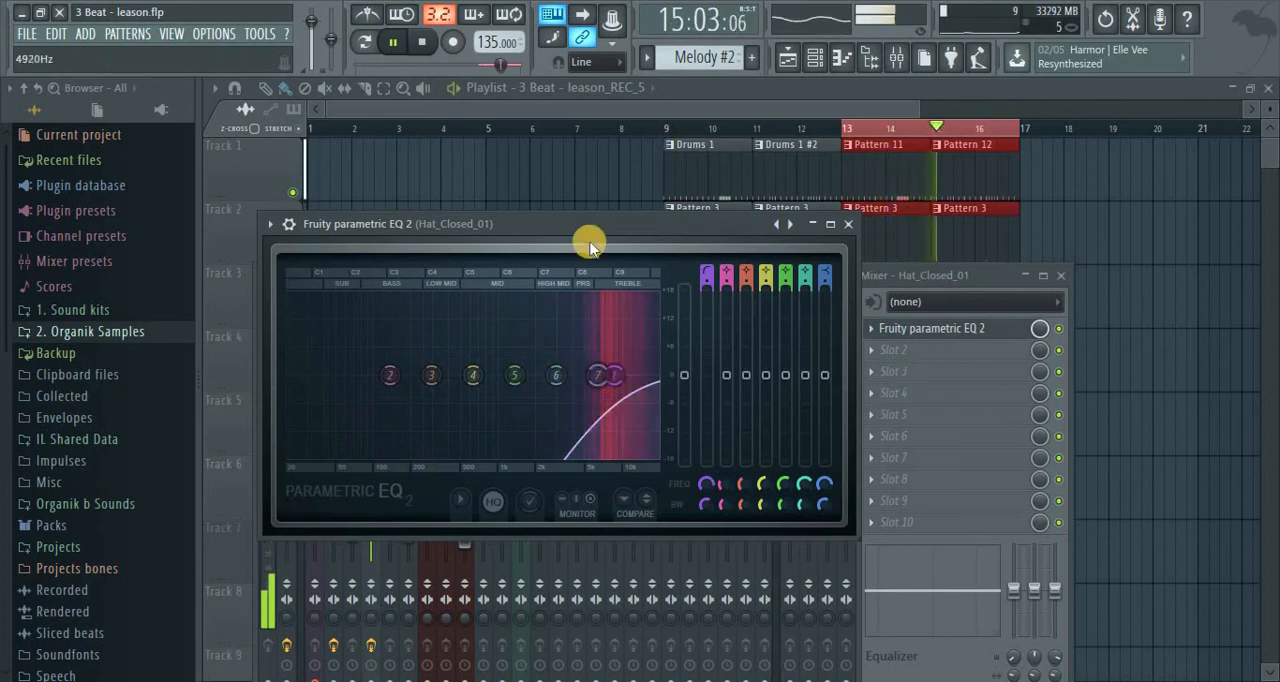
drag(598, 224, 844, 209)
click(378, 443)
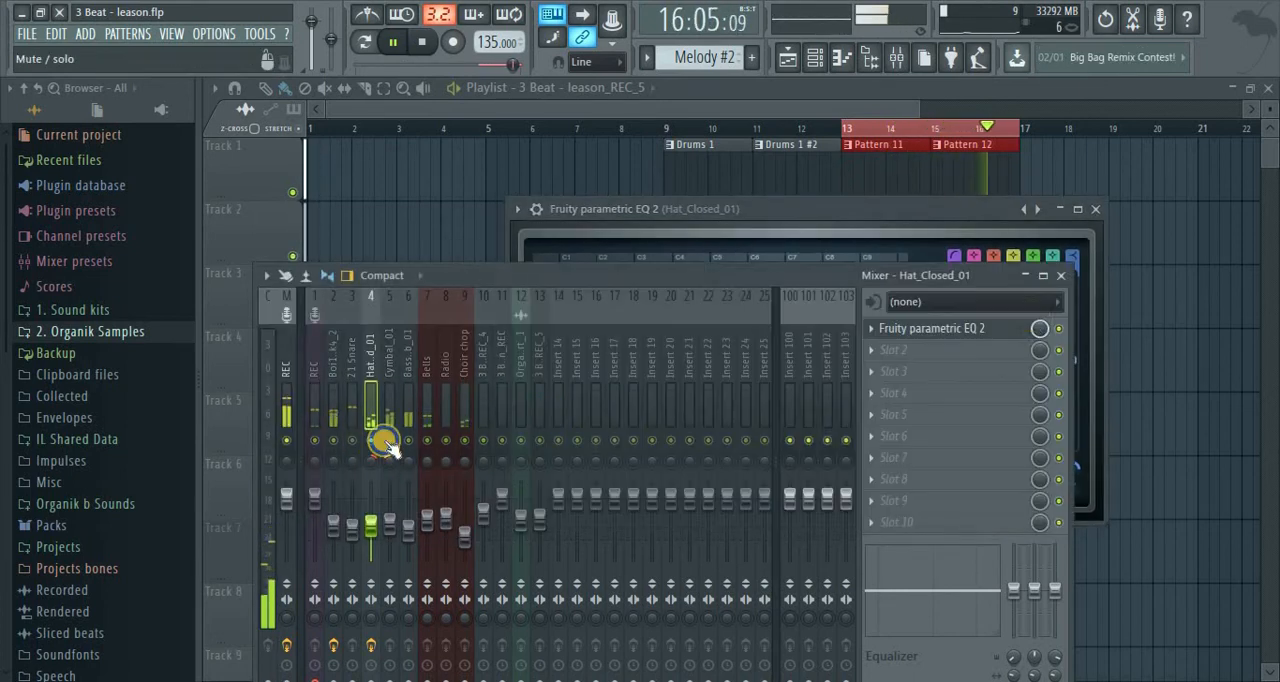
click(1000, 318)
drag(837, 362, 888, 373)
drag(790, 375, 700, 368)
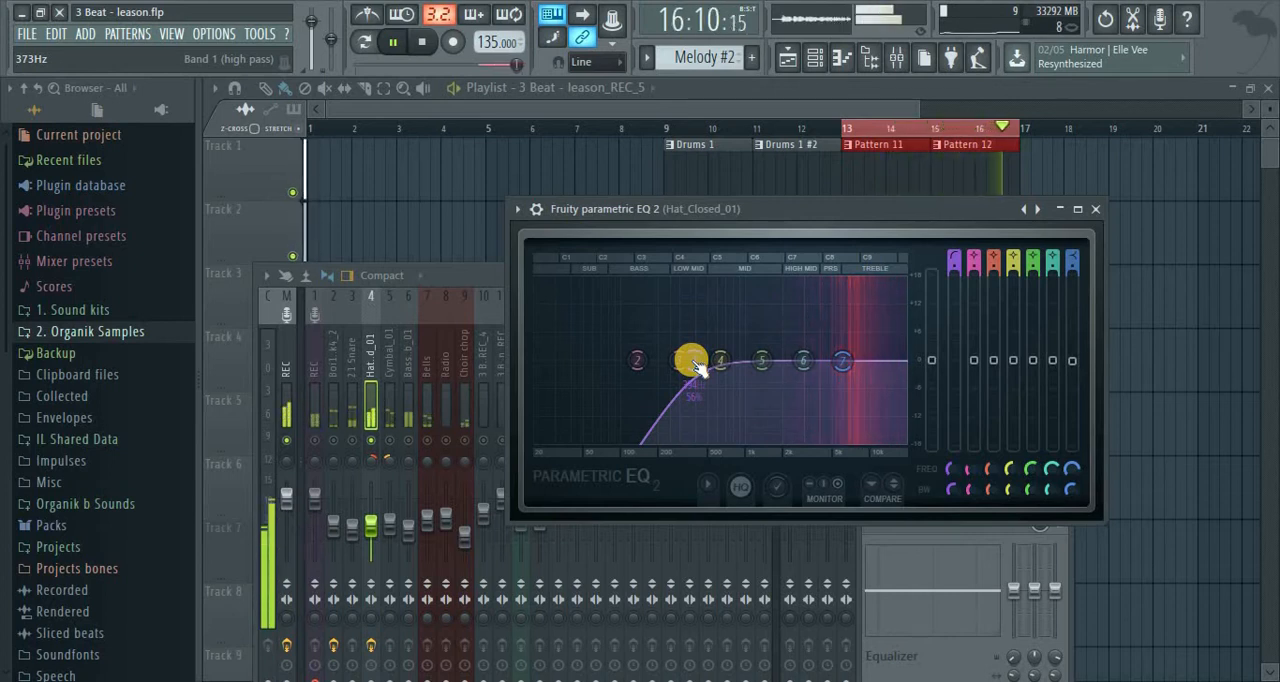
Close the hat's EQ, bring back all mixer inserts, and stop playback
click(1094, 209)
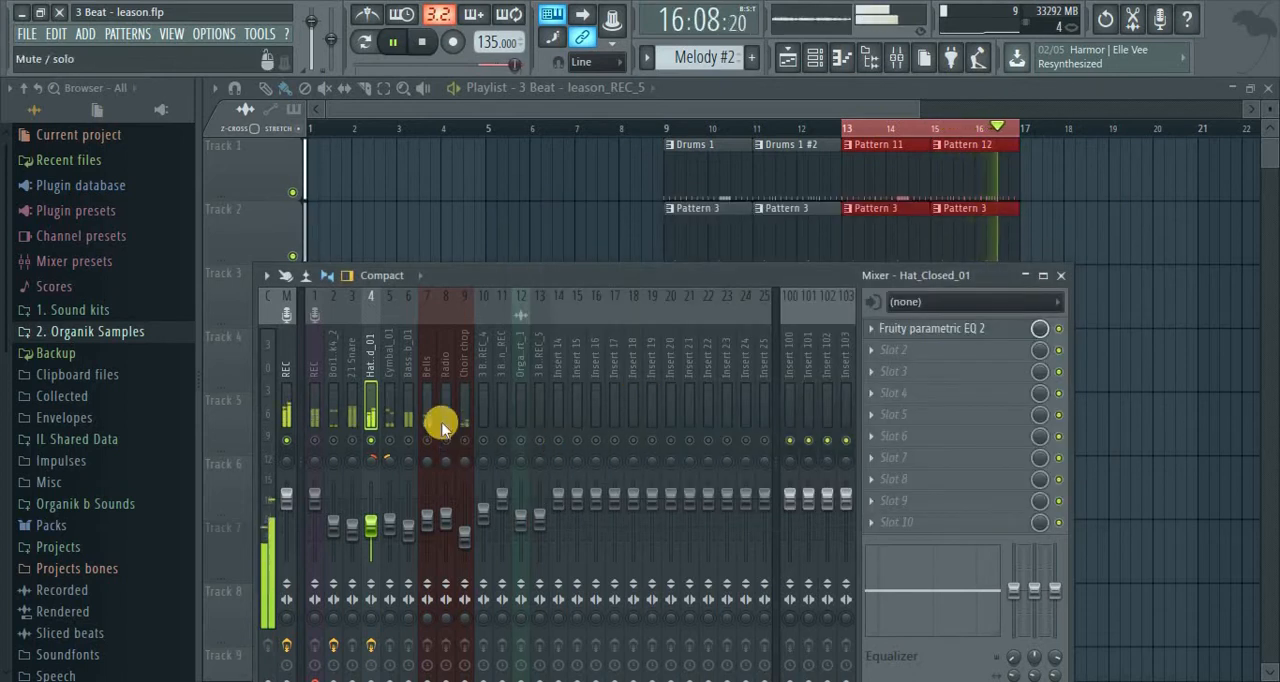
right_click(370, 441)
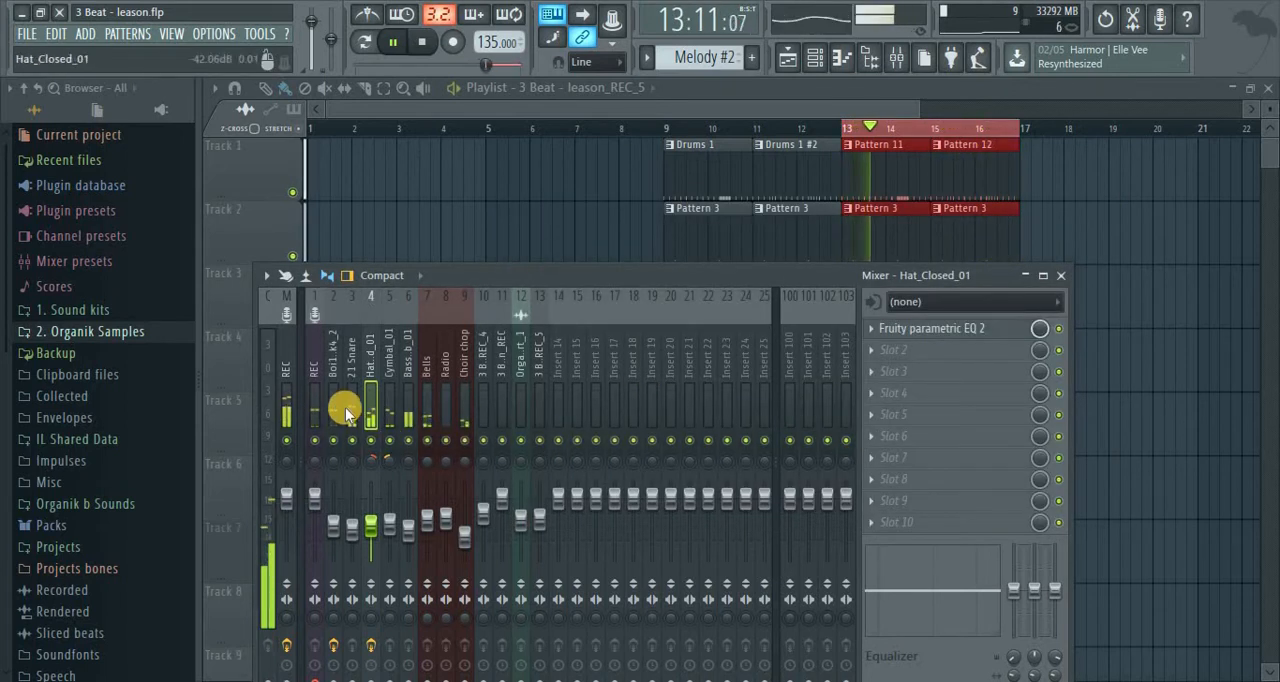
click(358, 399)
click(372, 402)
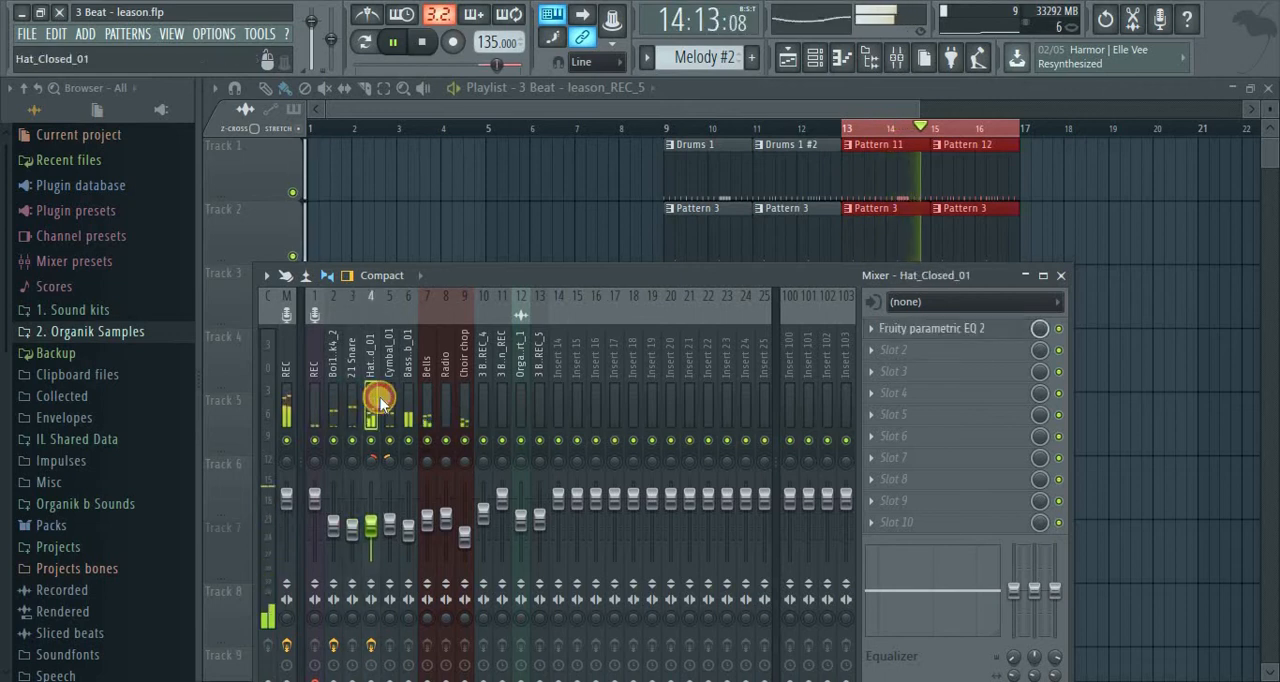
key(space)
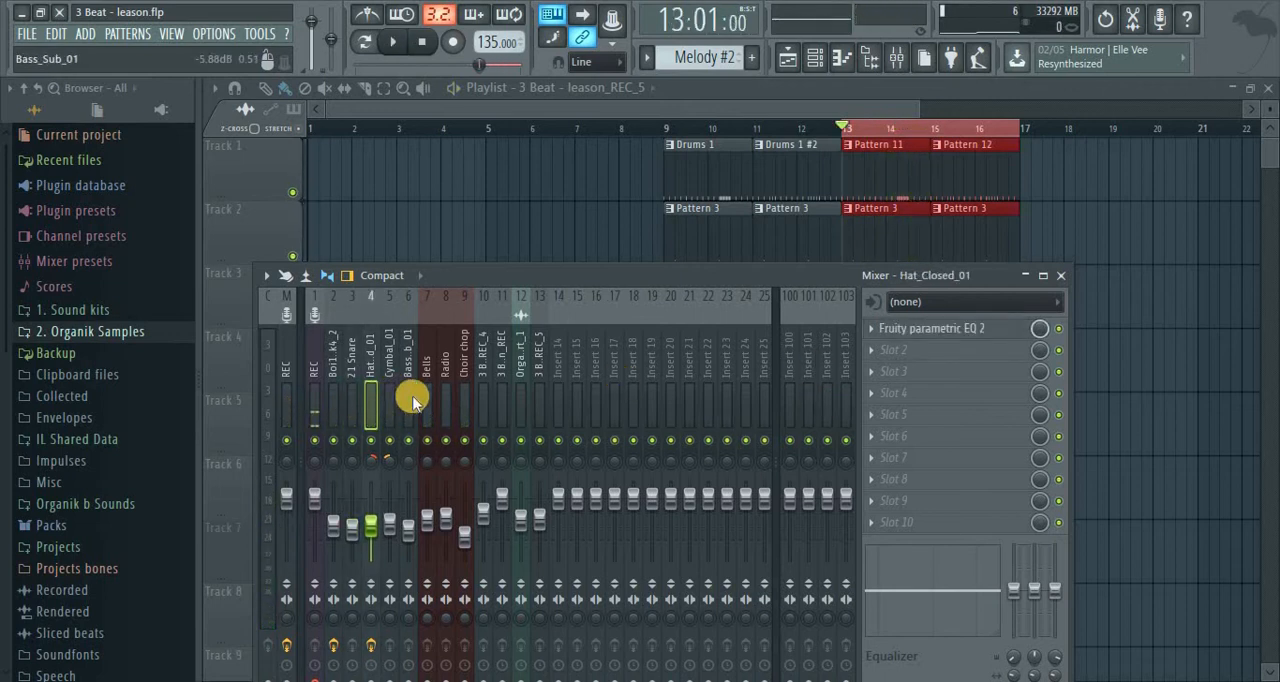
Review the EQ curve of the Hat_Closed_01 insert and the options of its first effect slot
click(950, 331)
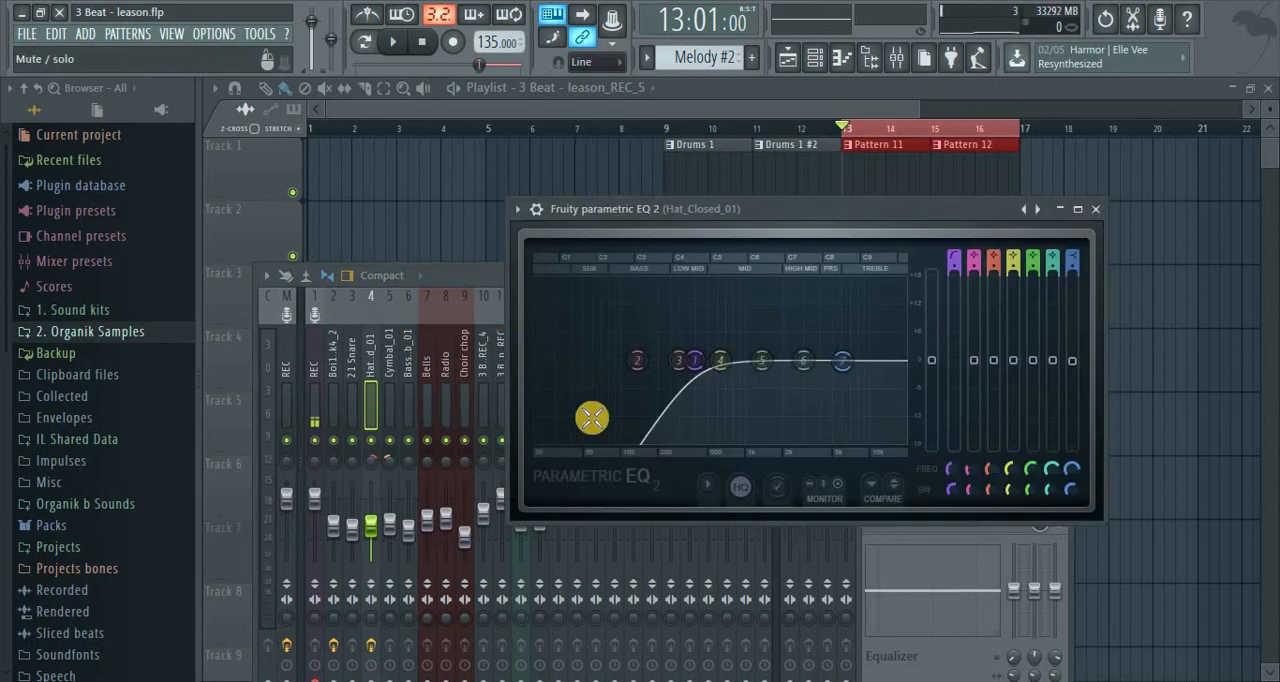
click(1100, 207)
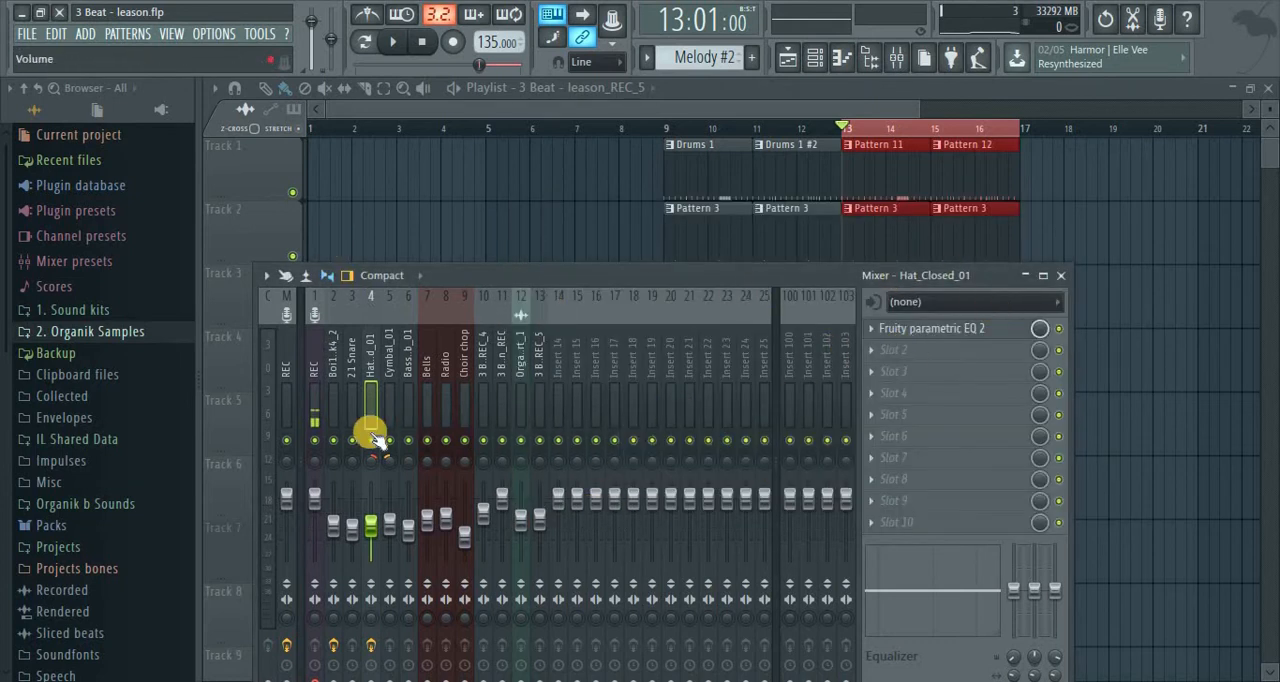
click(874, 330)
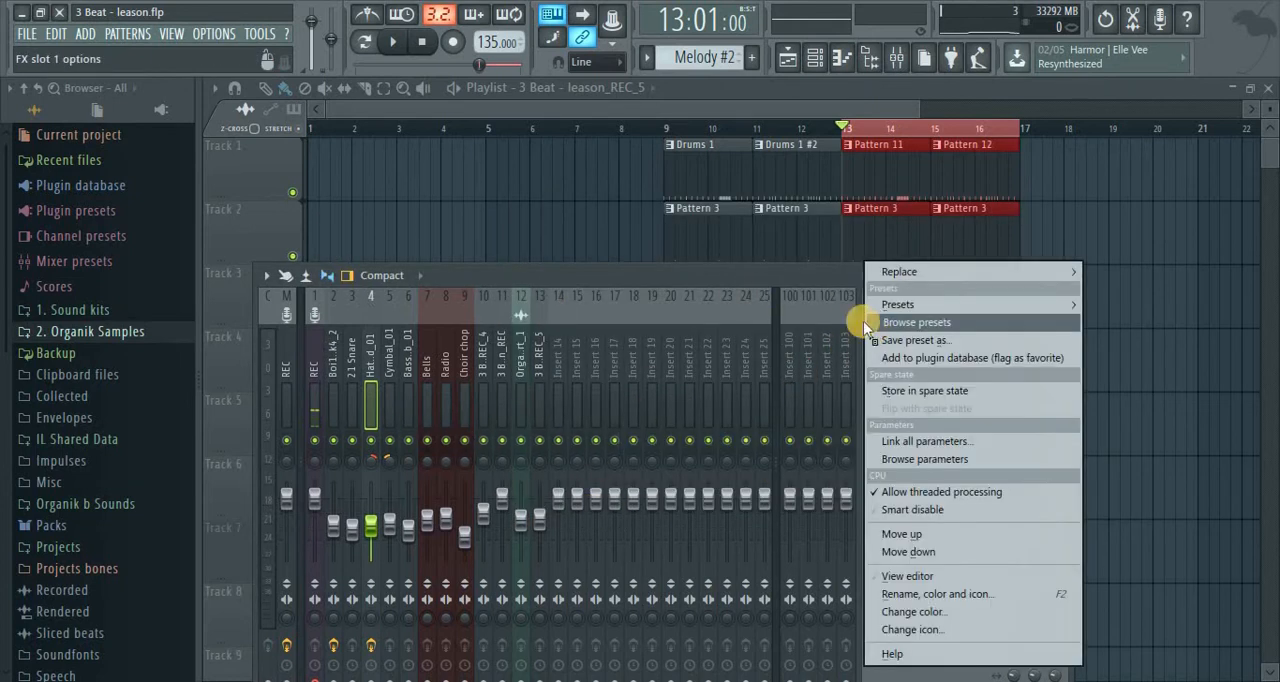
click(845, 283)
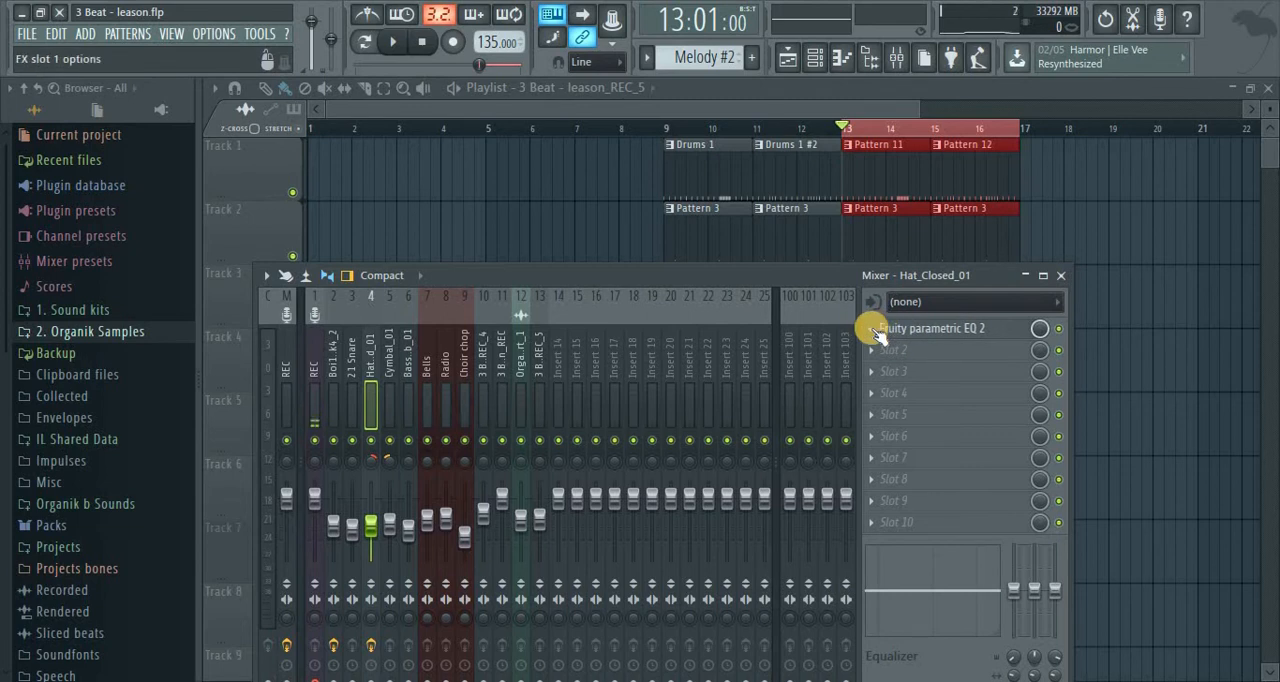
Copy the Fruity parametric EQ 2 from the Hat_Closed_01 insert to Cymbal_01, start playback, and close the copied EQ
click(873, 332)
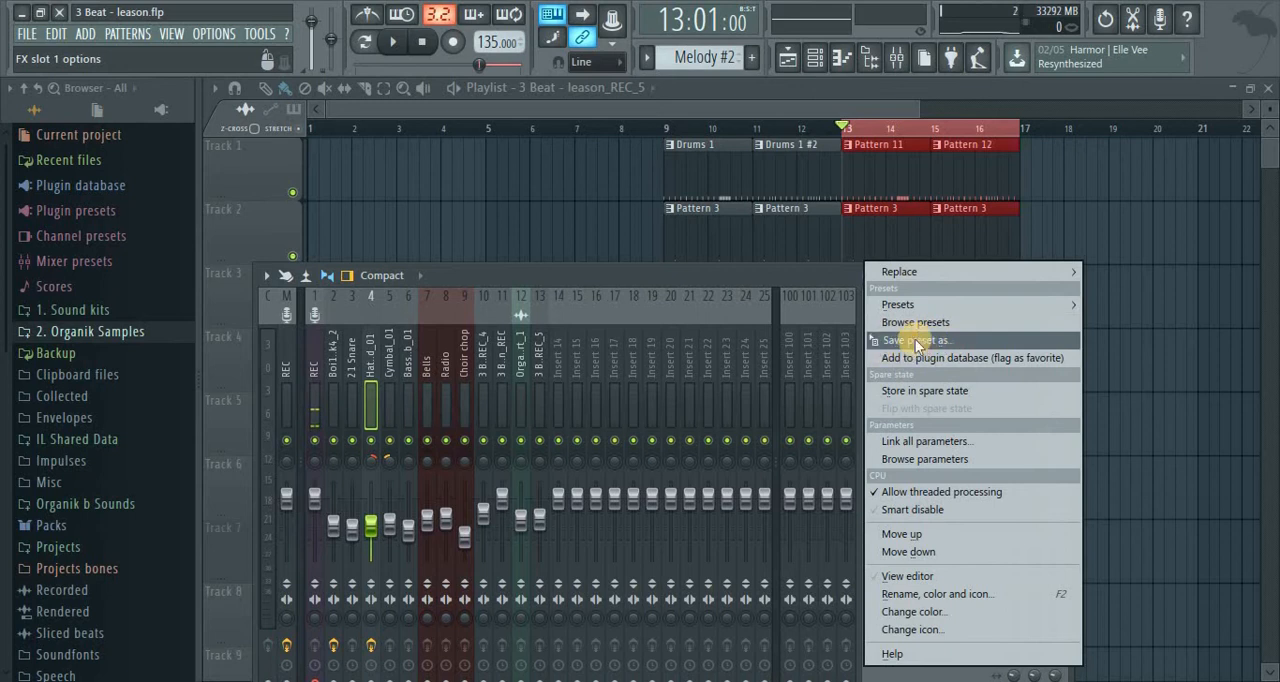
drag(900, 340, 404, 362)
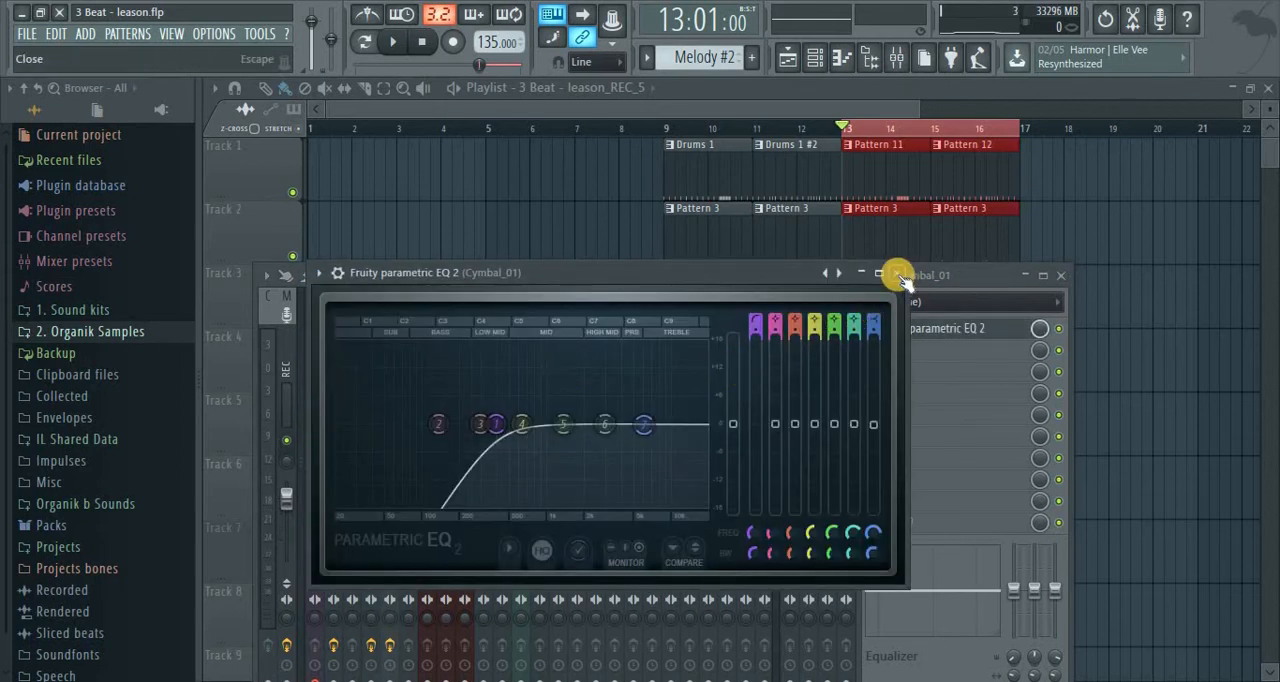
key(space)
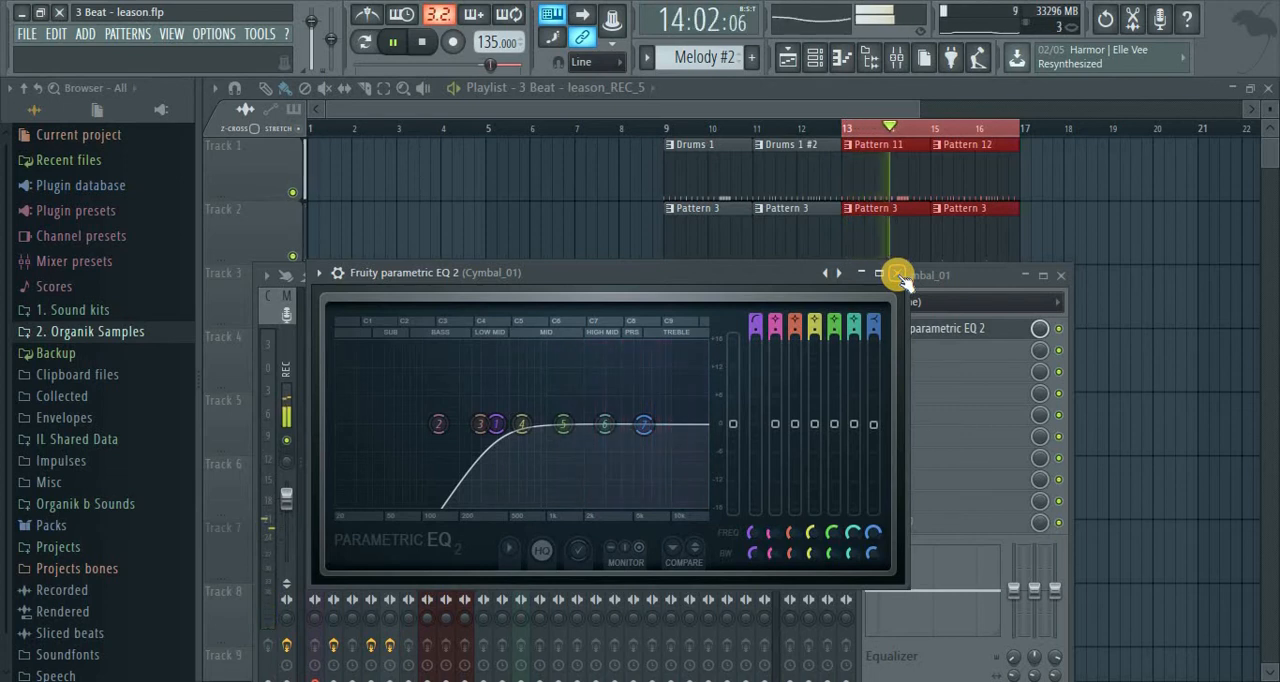
click(898, 275)
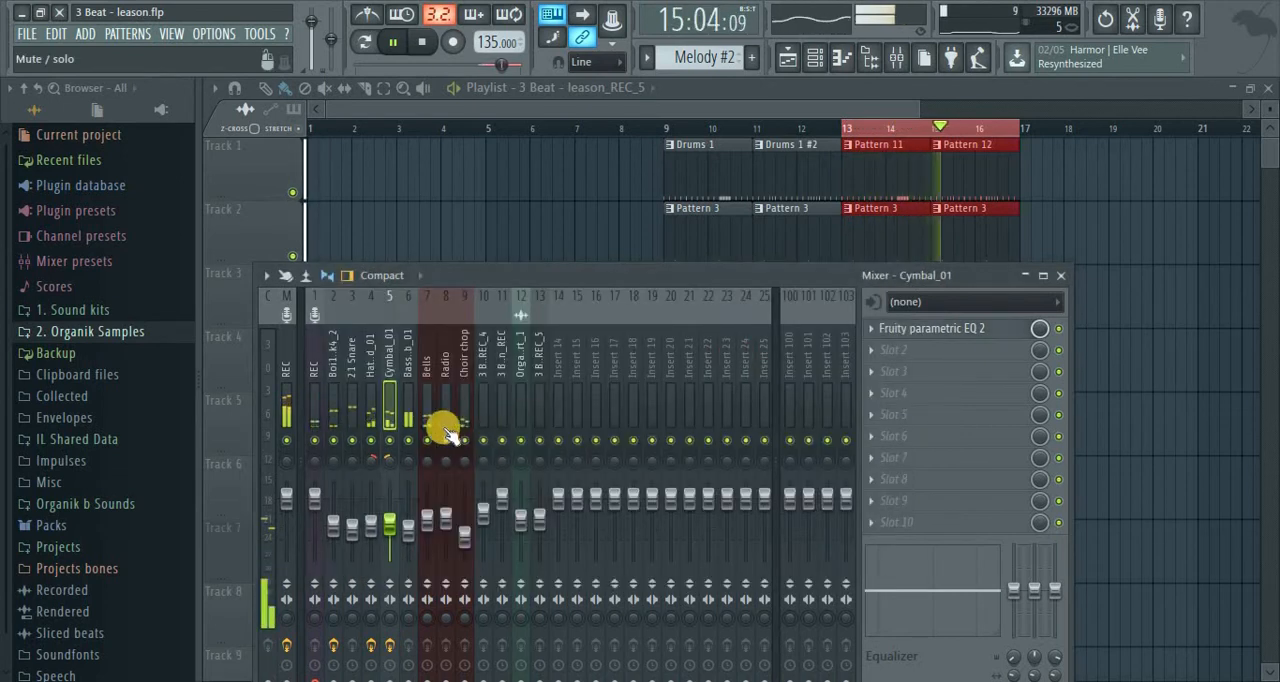
Copy the hat's EQ to the Bells insert and lower its high-pass cutoff to around band 2
click(419, 402)
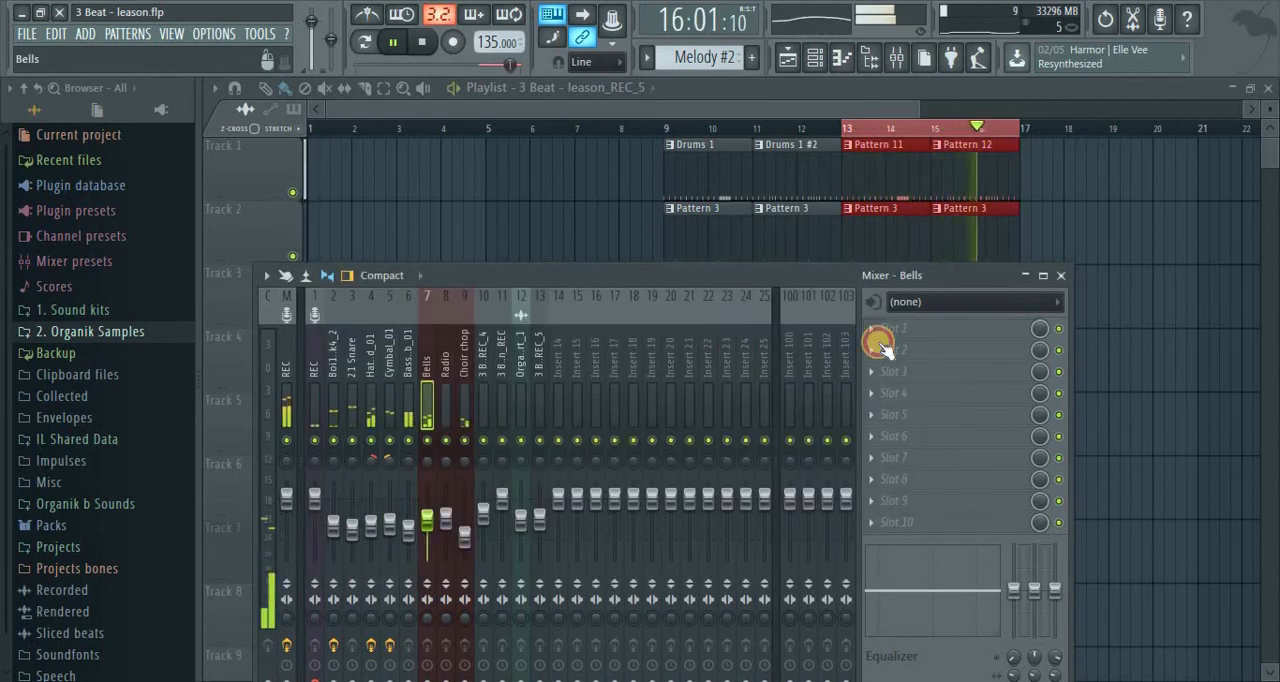
click(382, 360)
right_click(876, 336)
drag(895, 343, 429, 420)
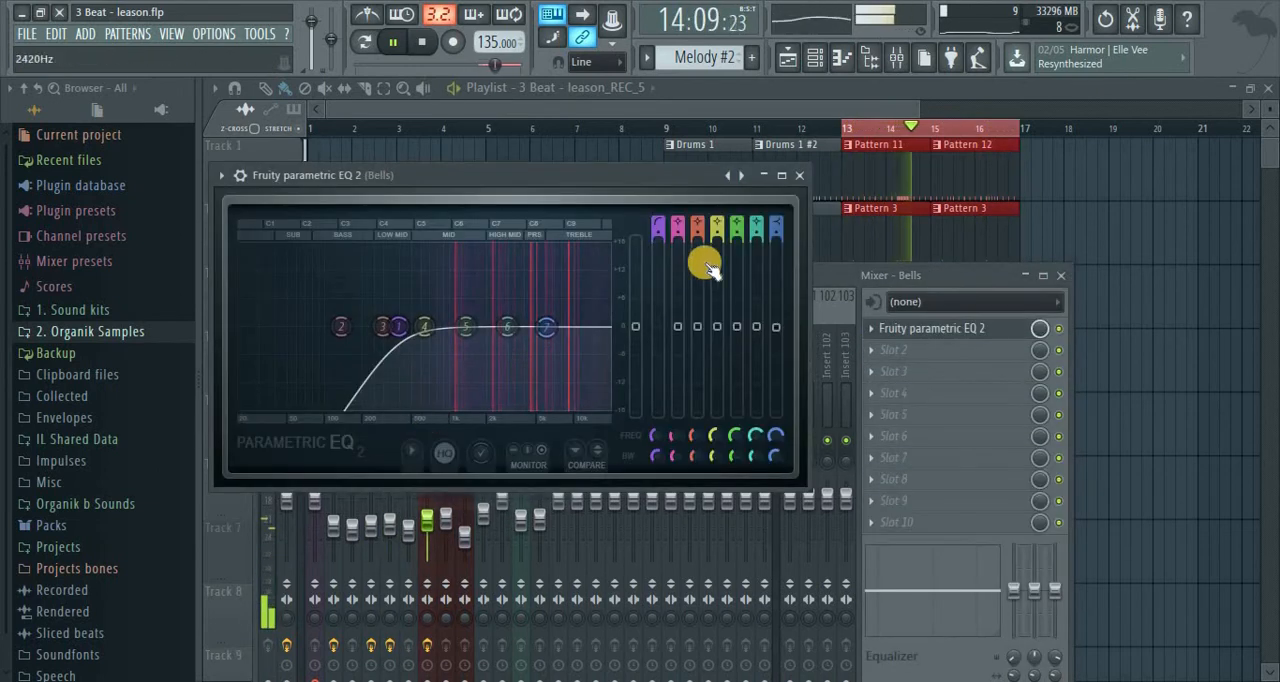
drag(398, 328, 339, 340)
click(800, 177)
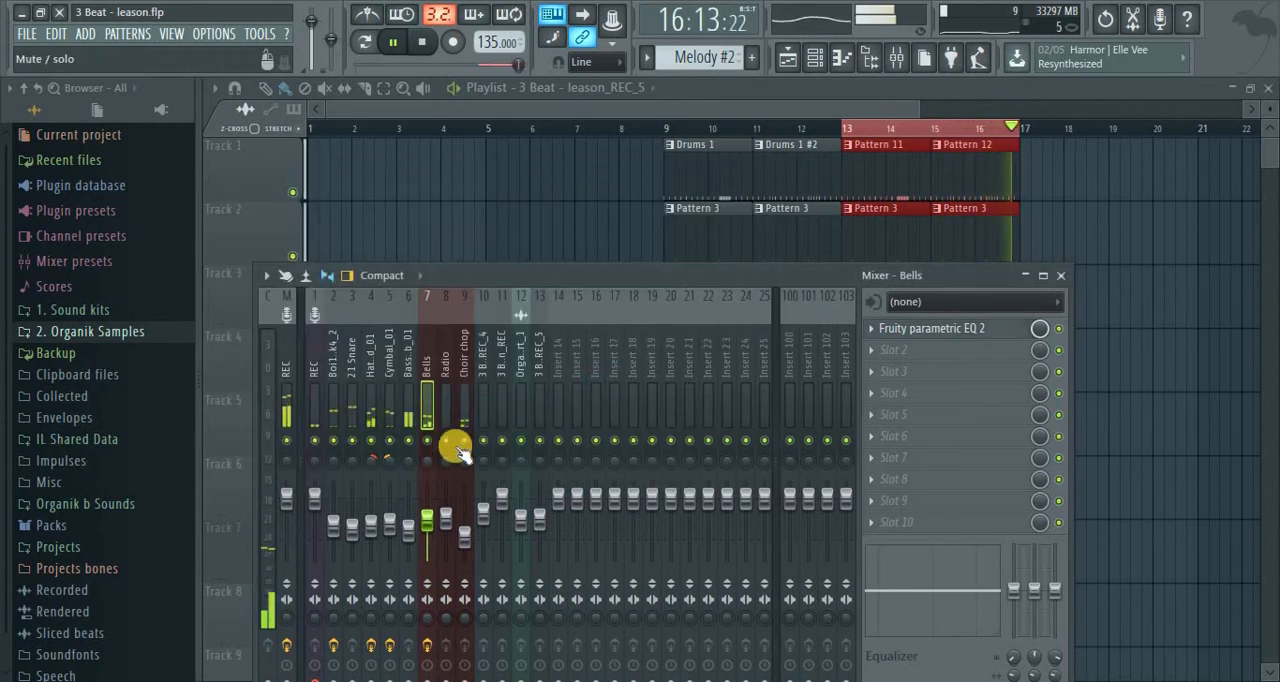
Copy the Bells EQ to the Choir chop insert and set its high-pass cutoff to about 199 Hz
click(874, 333)
drag(890, 342, 422, 434)
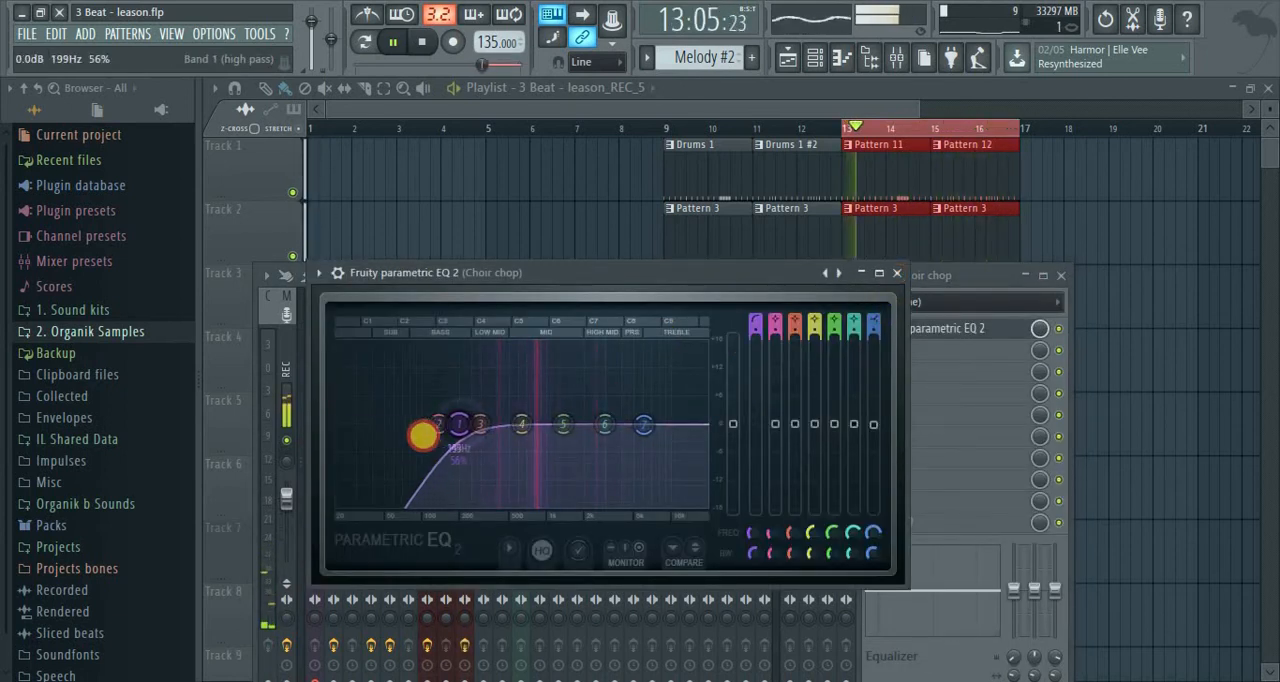
click(897, 272)
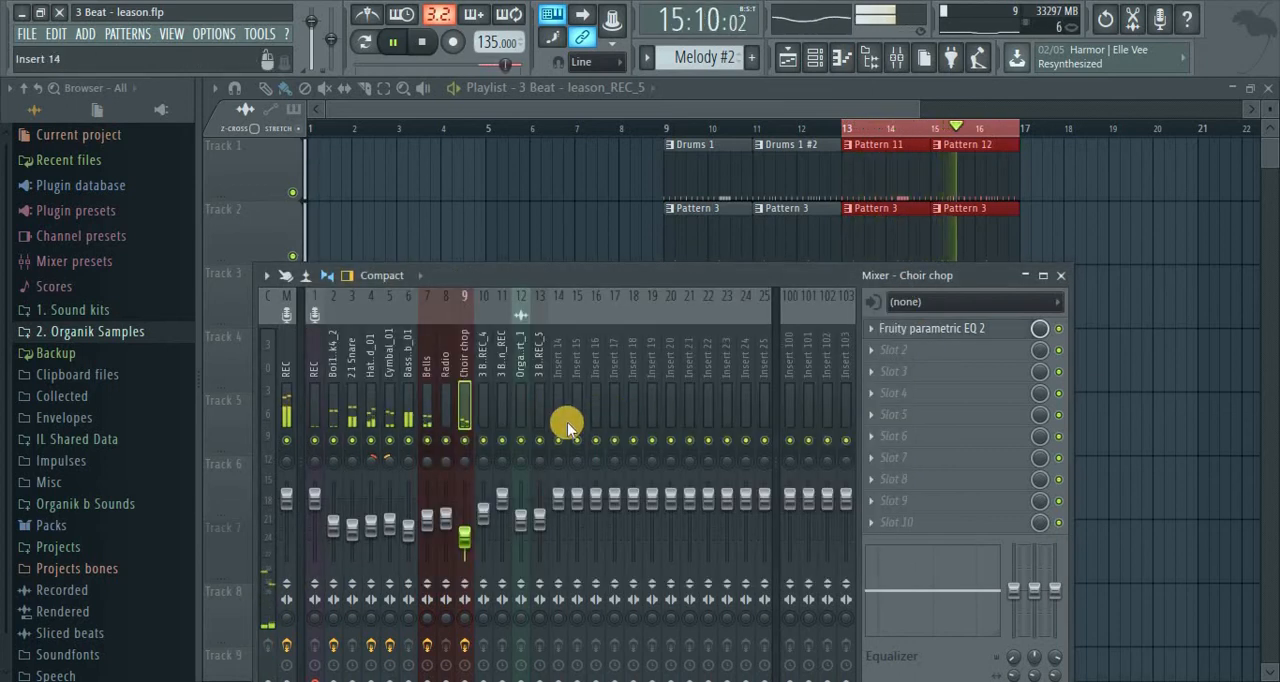
Move the Bass_Sub_01 insert two tracks earlier so it sits directly after 21 Snare, and stop playback
click(430, 420)
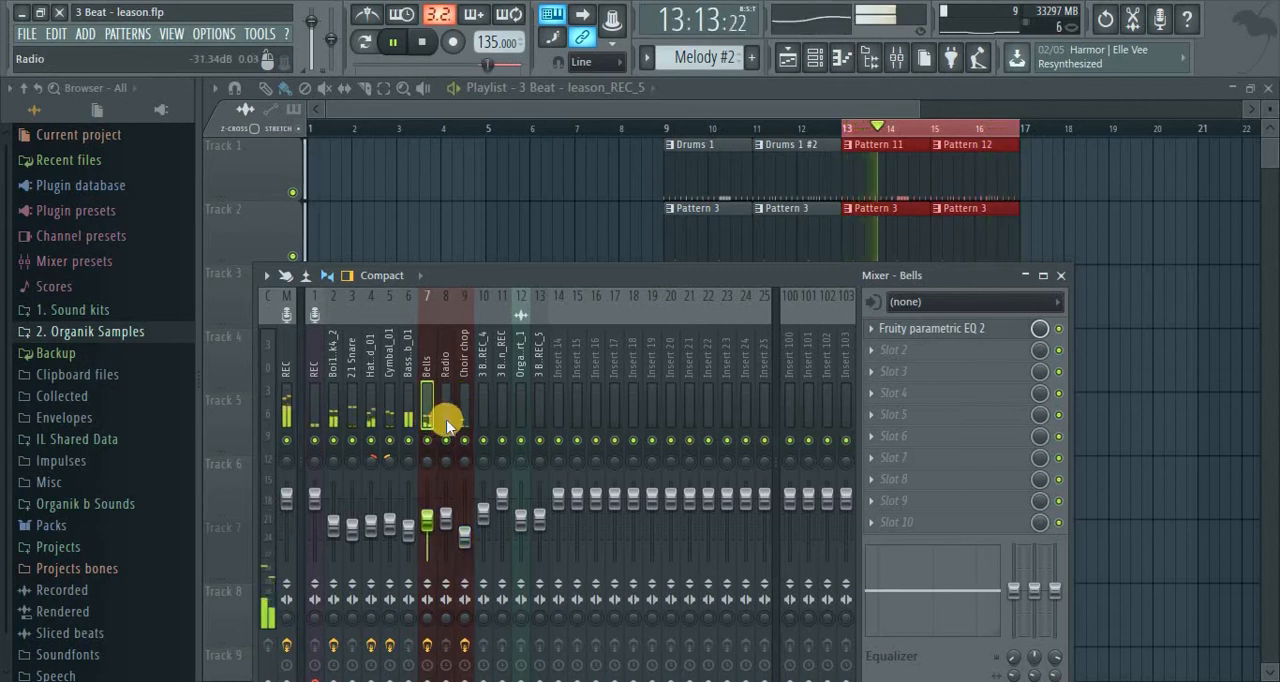
click(403, 399)
click(388, 400)
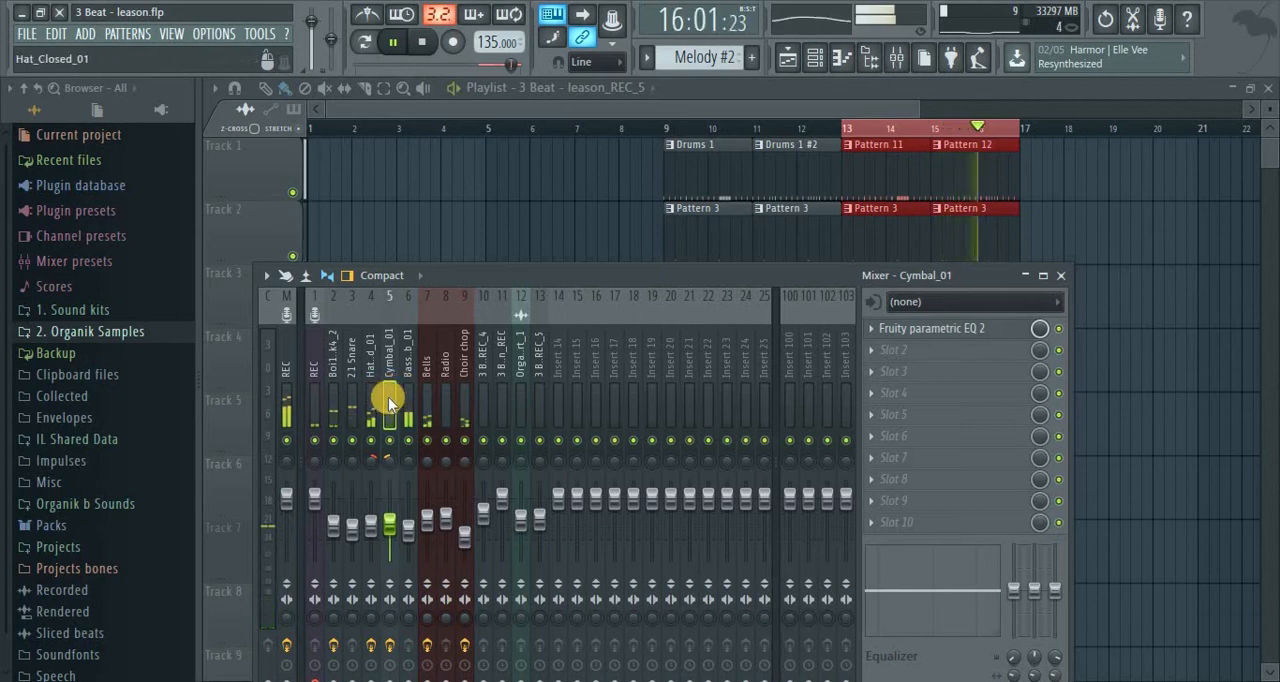
click(355, 402)
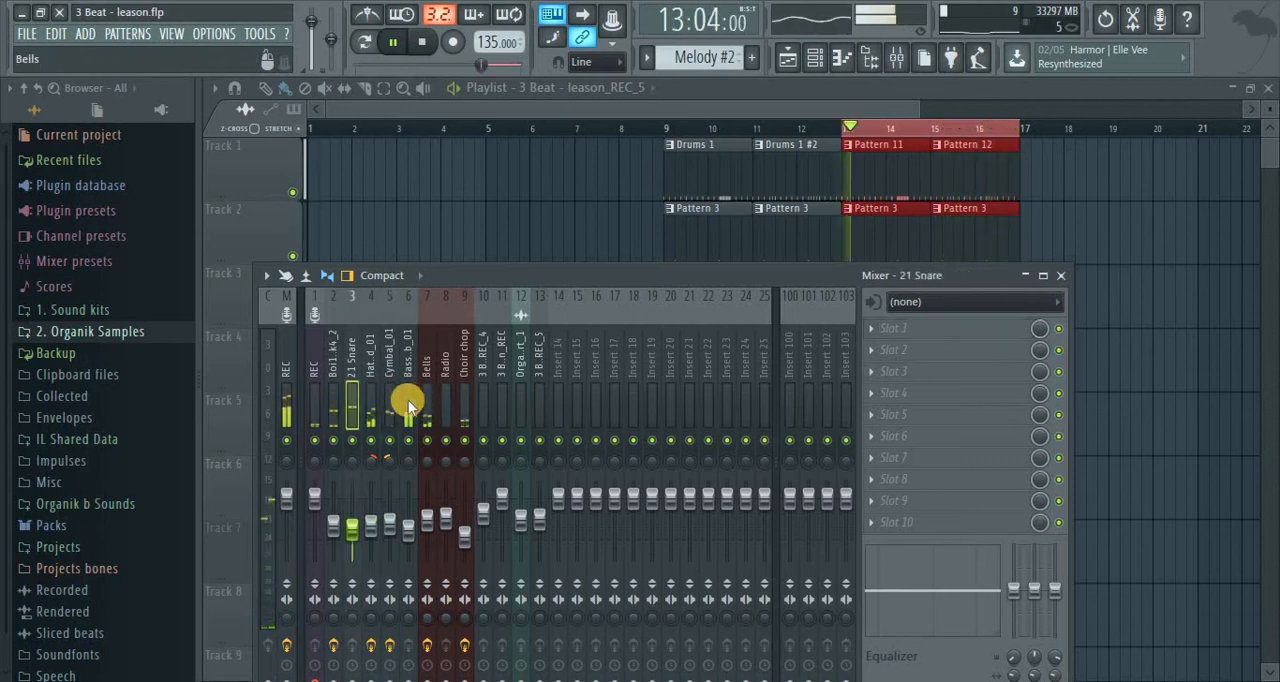
click(407, 400)
key(alt+Left)
key(alt+Left)
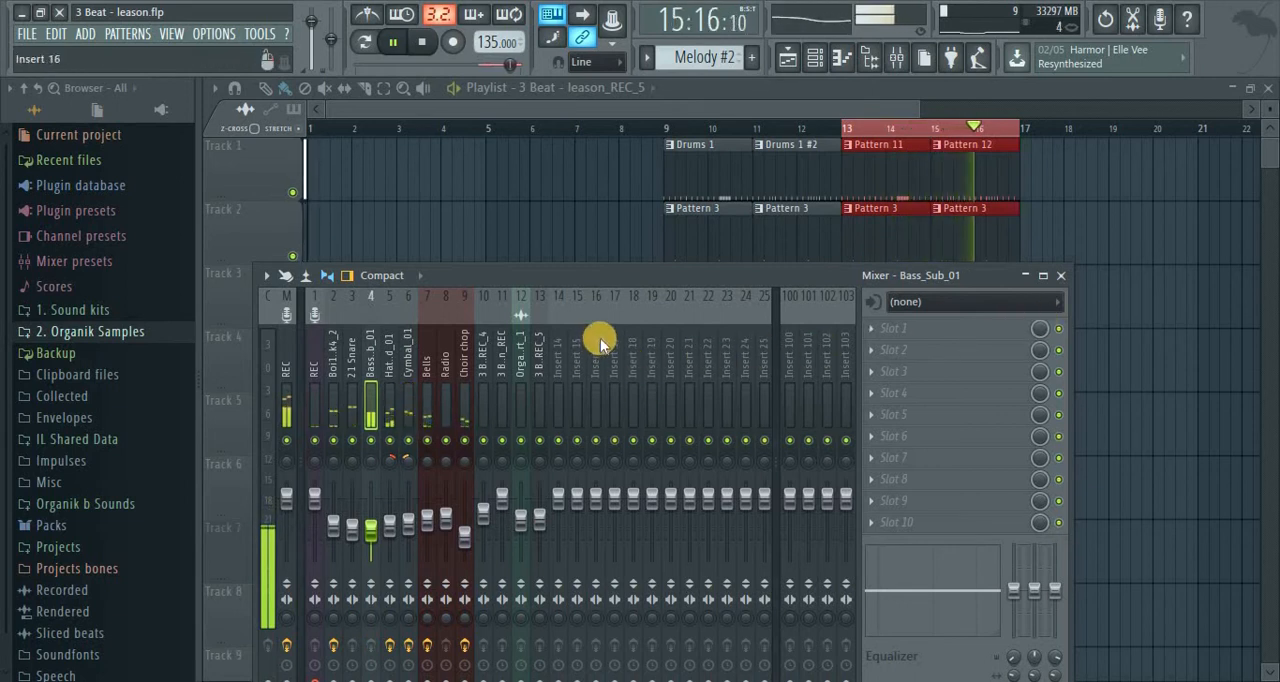
key(space)
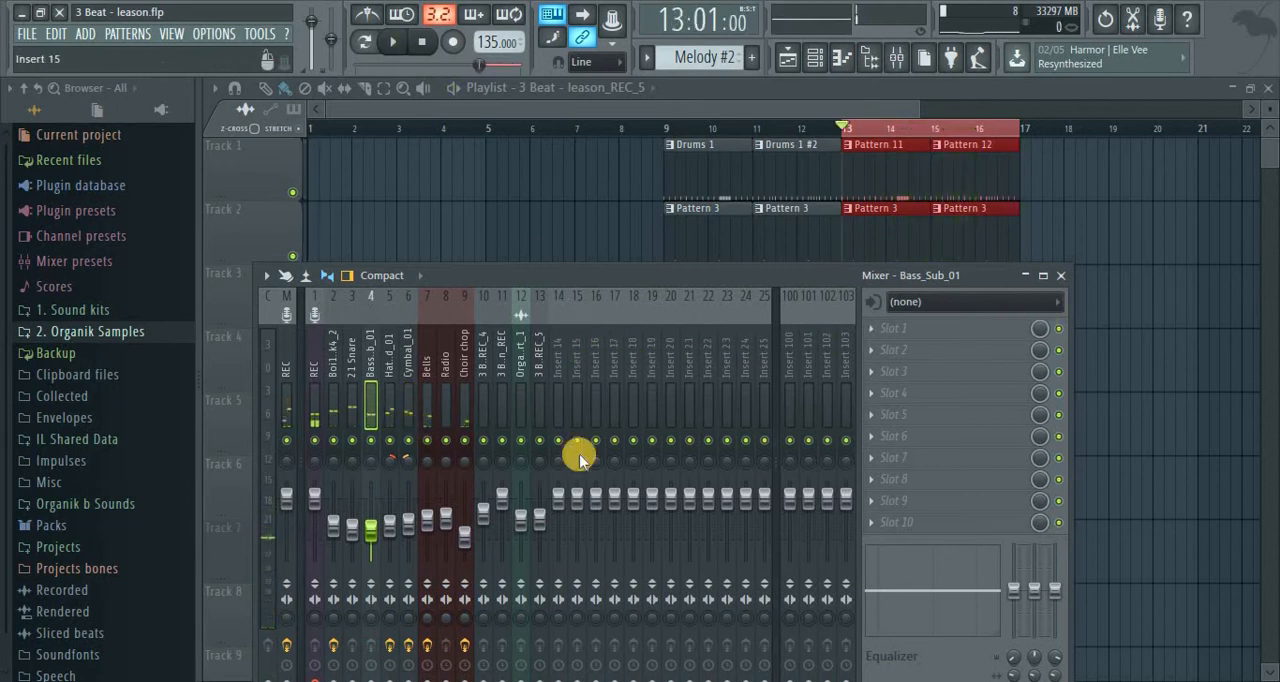
Rename the parametric EQ on the Hat_Closed_01 insert to "Subtrective EQ"
click(392, 345)
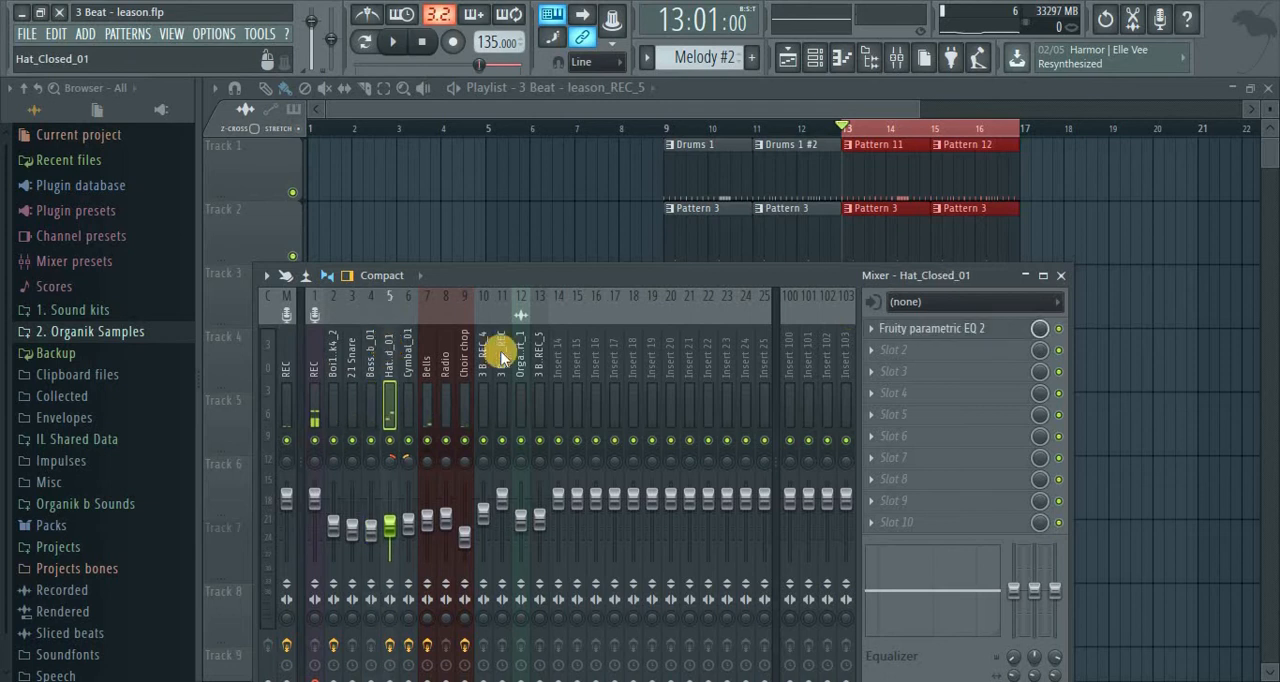
right_click(873, 329)
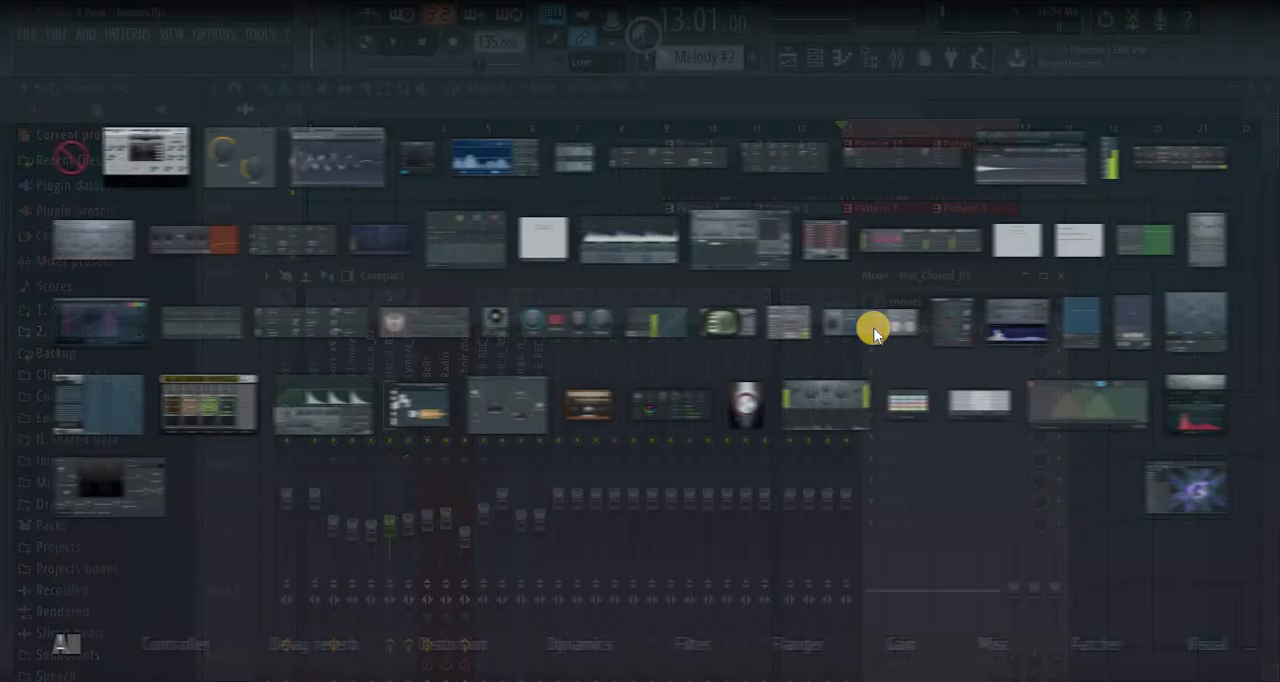
click(867, 295)
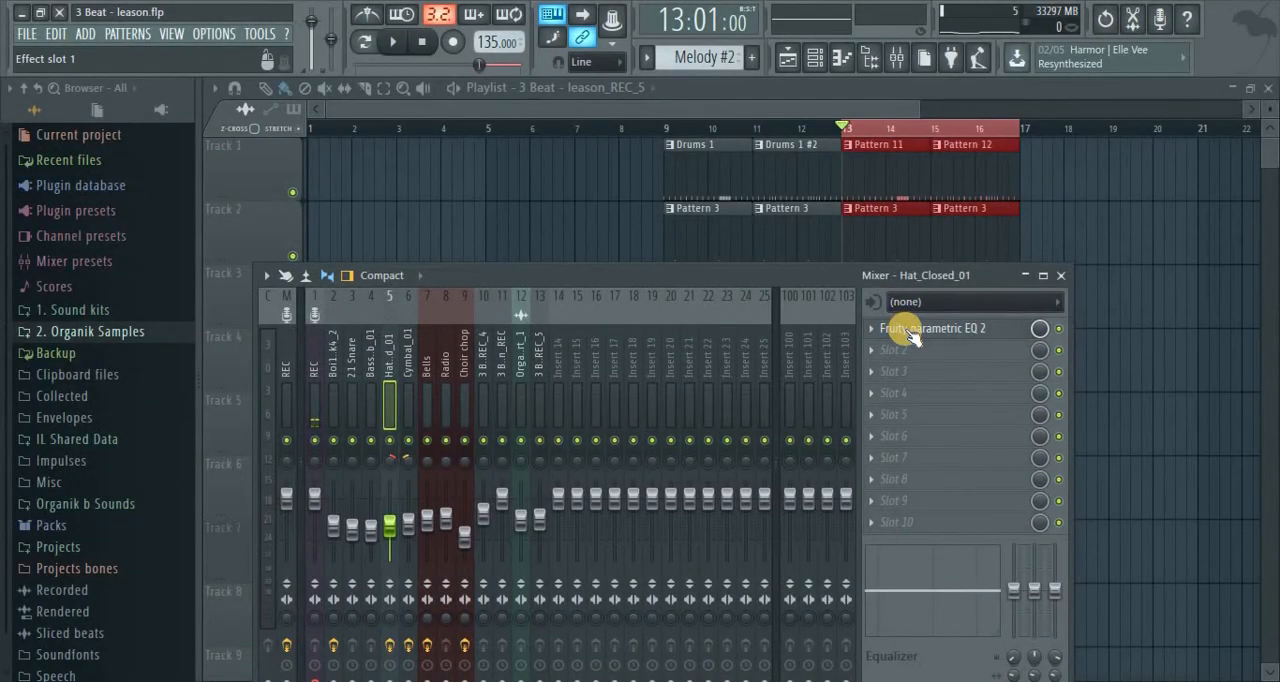
click(874, 331)
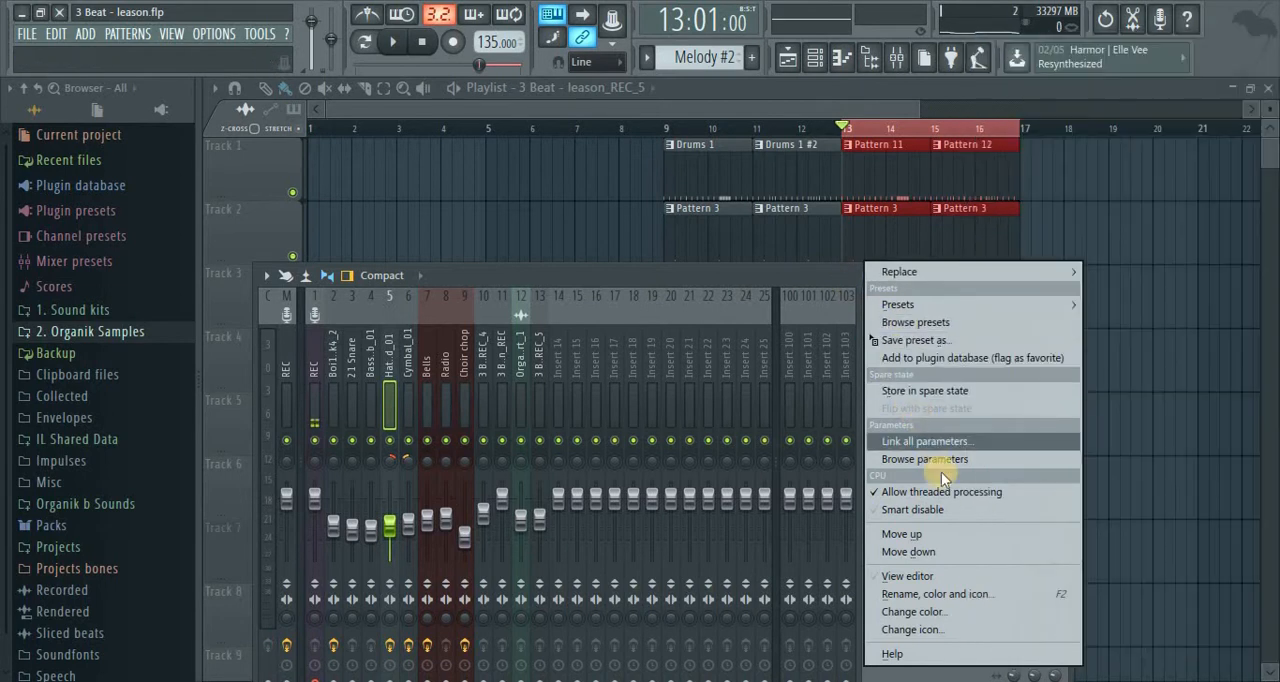
click(916, 593)
text(S)
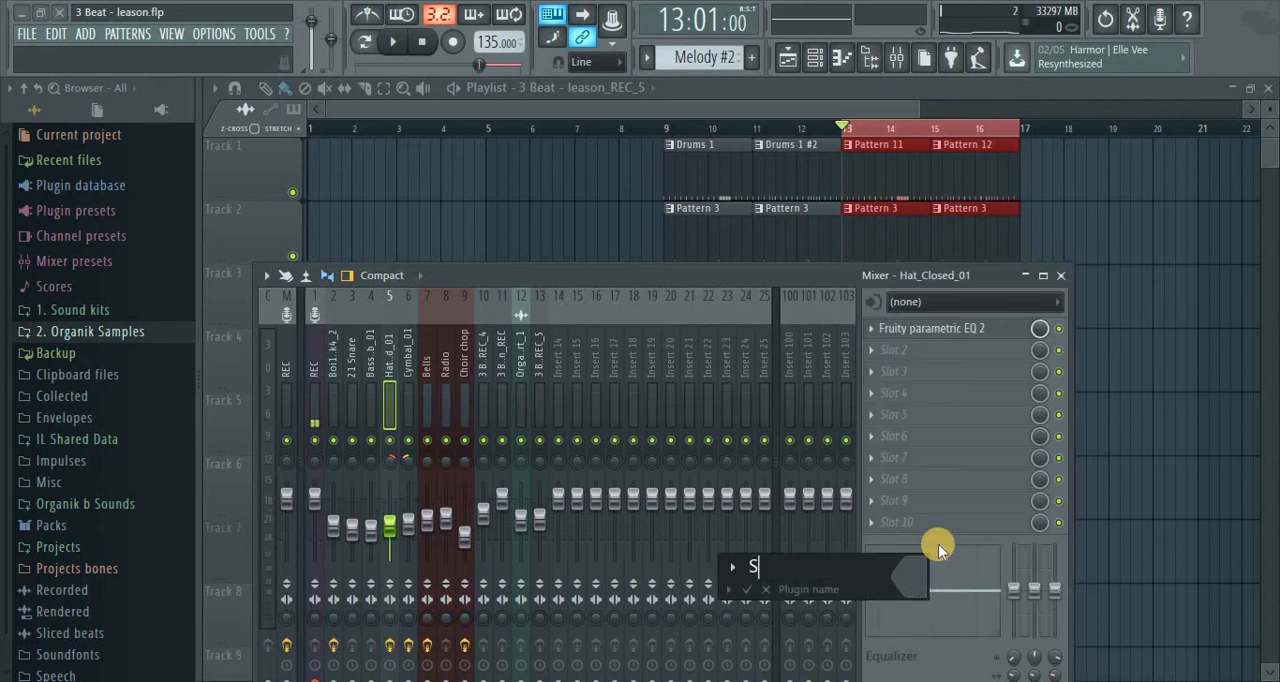
text(uptrective )
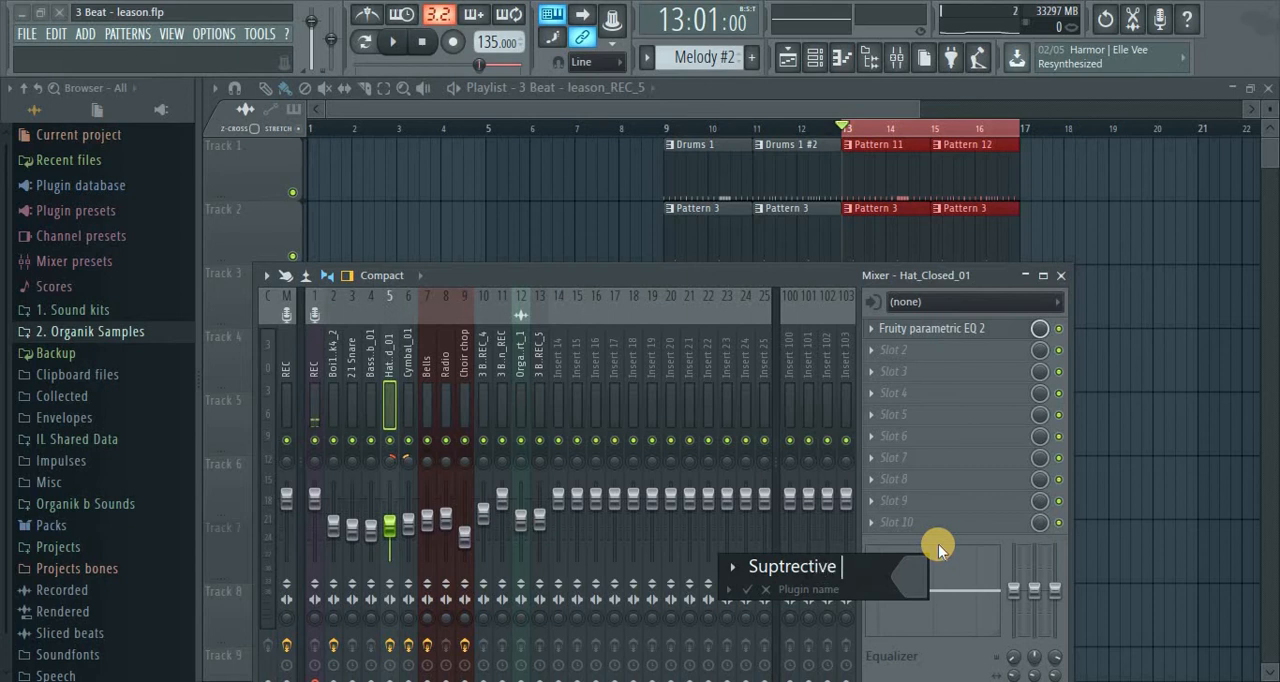
text(EQ)
key(Left)
key(Left)
key(Left)
key(Left)
key(Left)
key(Left)
key(Left)
key(Left)
key(Left)
key(Left)
key(Left)
key(BackSpace)
text(b)
key(Return)
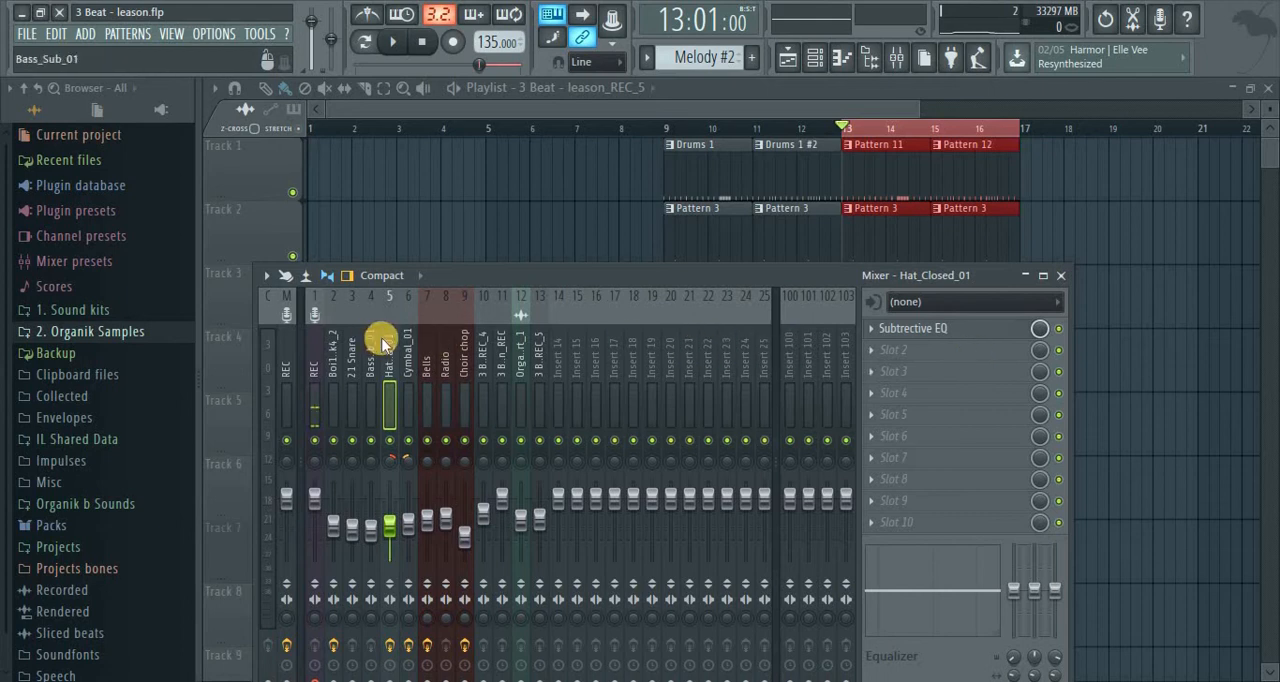
Play the loop, open the EQ of the Boi1da Kick4_2 insert, and move its band 1 low shelf to about 39 Hz
click(351, 355)
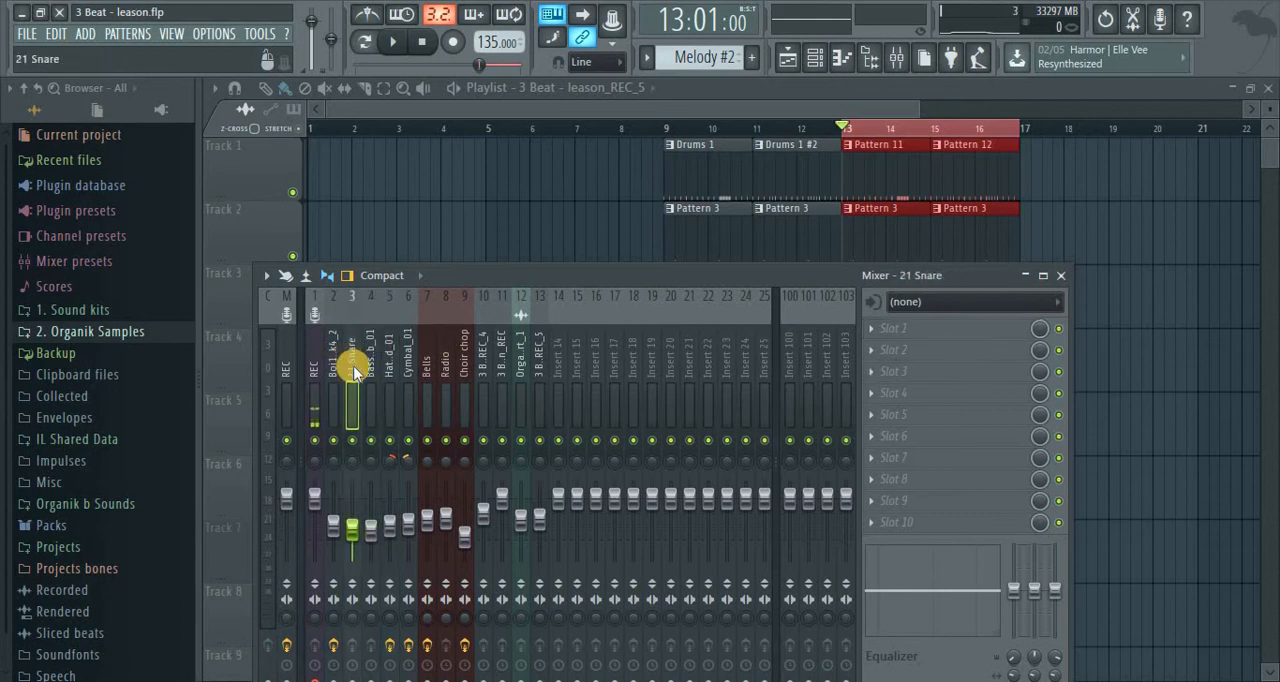
key(space)
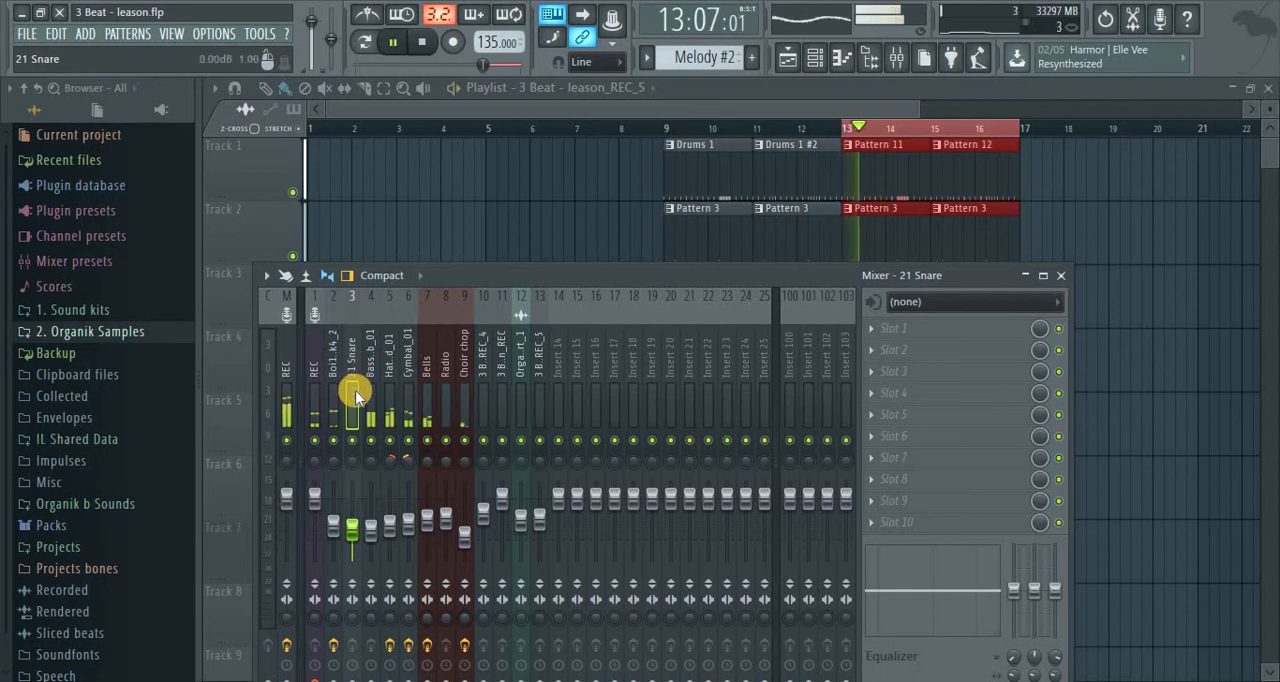
click(335, 362)
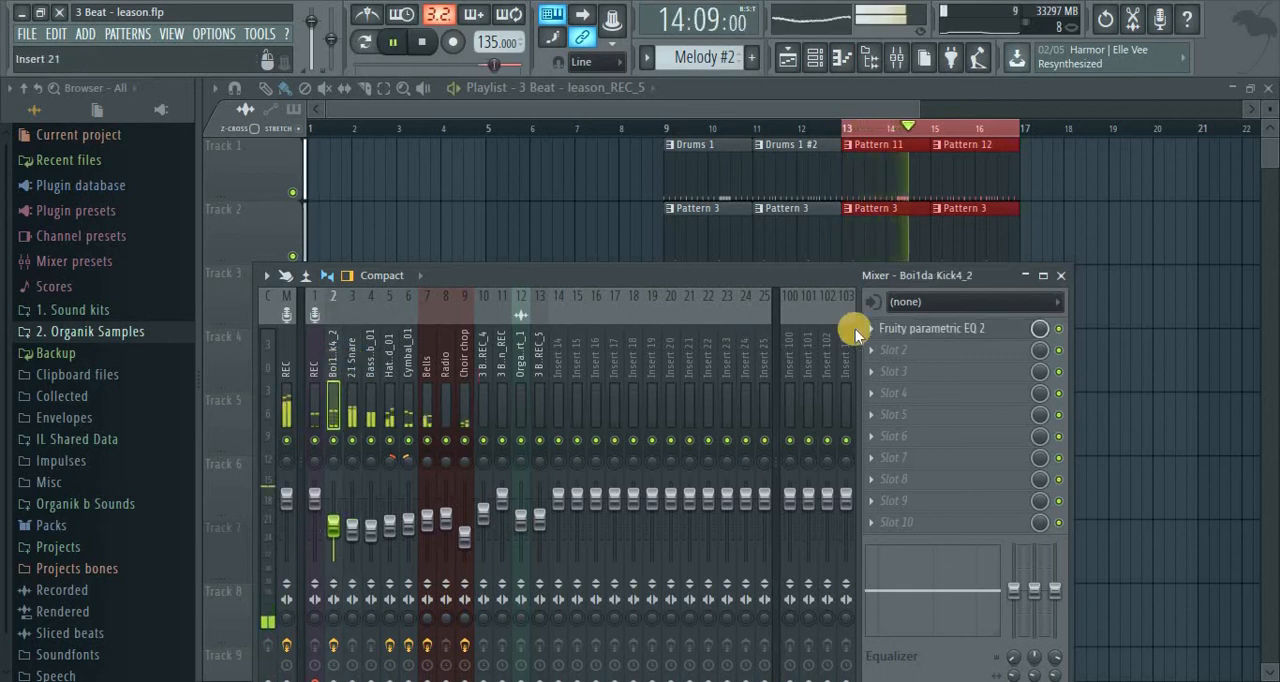
click(900, 331)
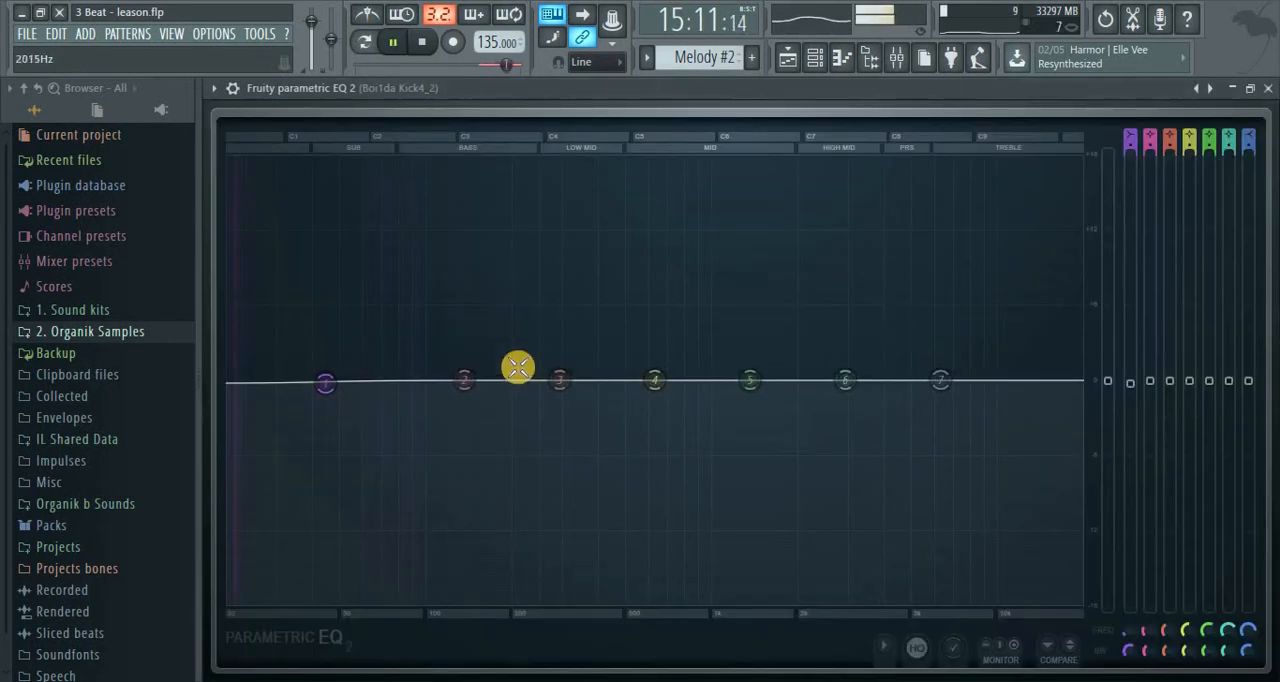
drag(312, 384, 254, 383)
key(space)
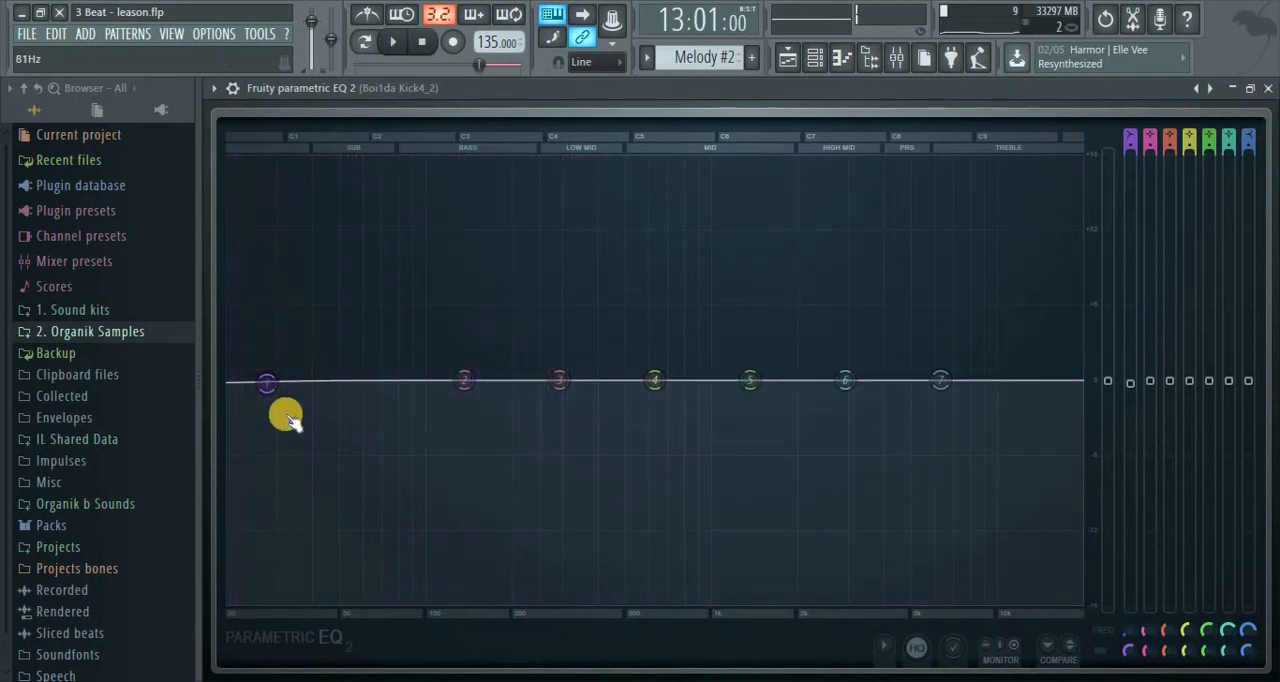
drag(281, 389, 319, 387)
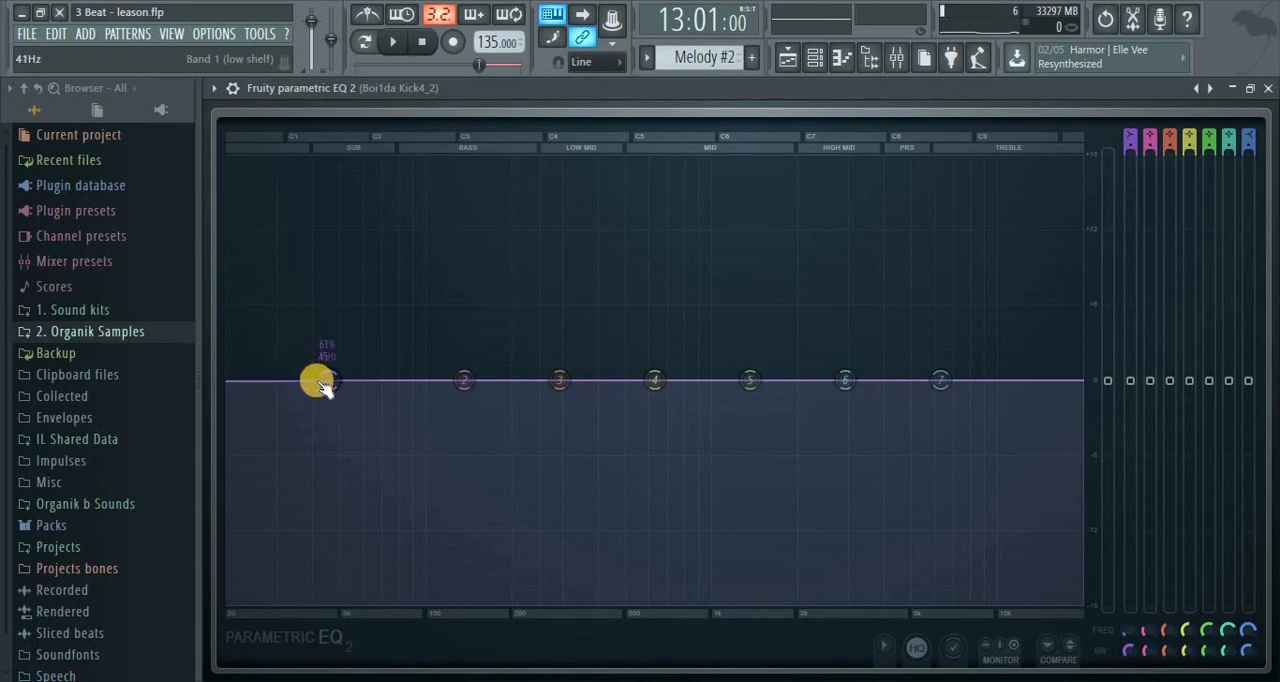
drag(333, 387, 294, 433)
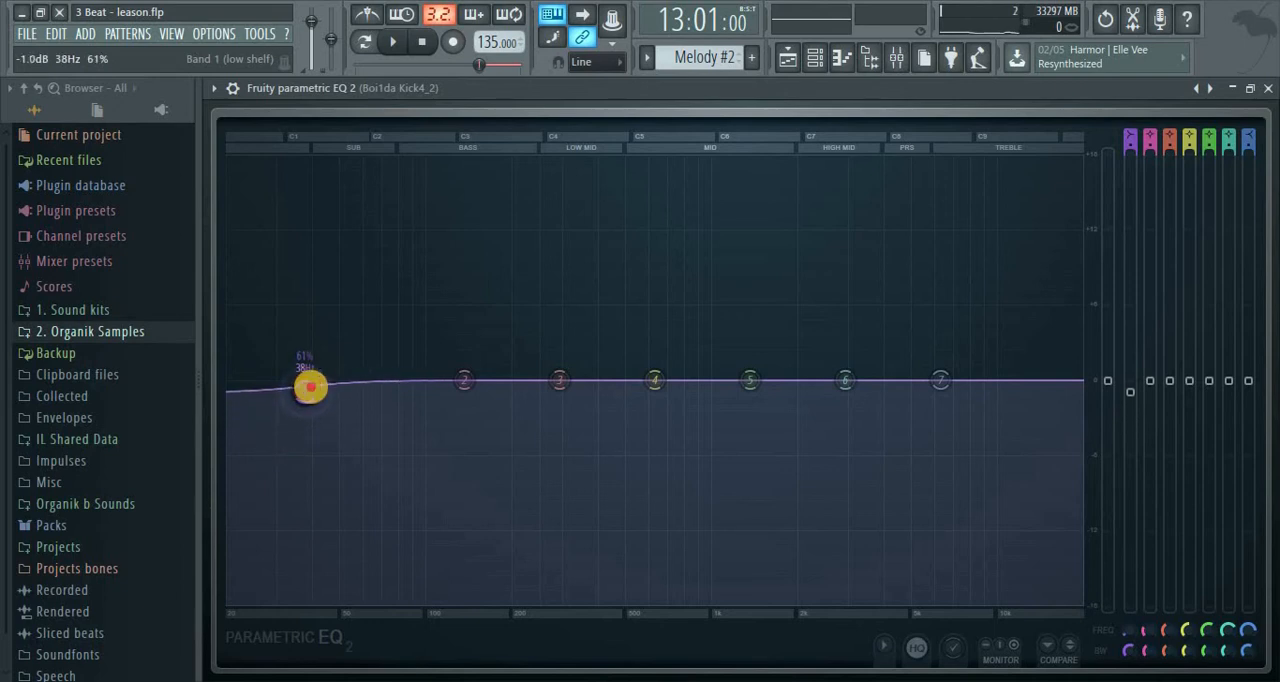
Change band 1 of the kick's EQ to high pass with a 56% bandwidth and a cutoff of about 34 Hz
right_click(308, 391)
mouse_move(339, 440)
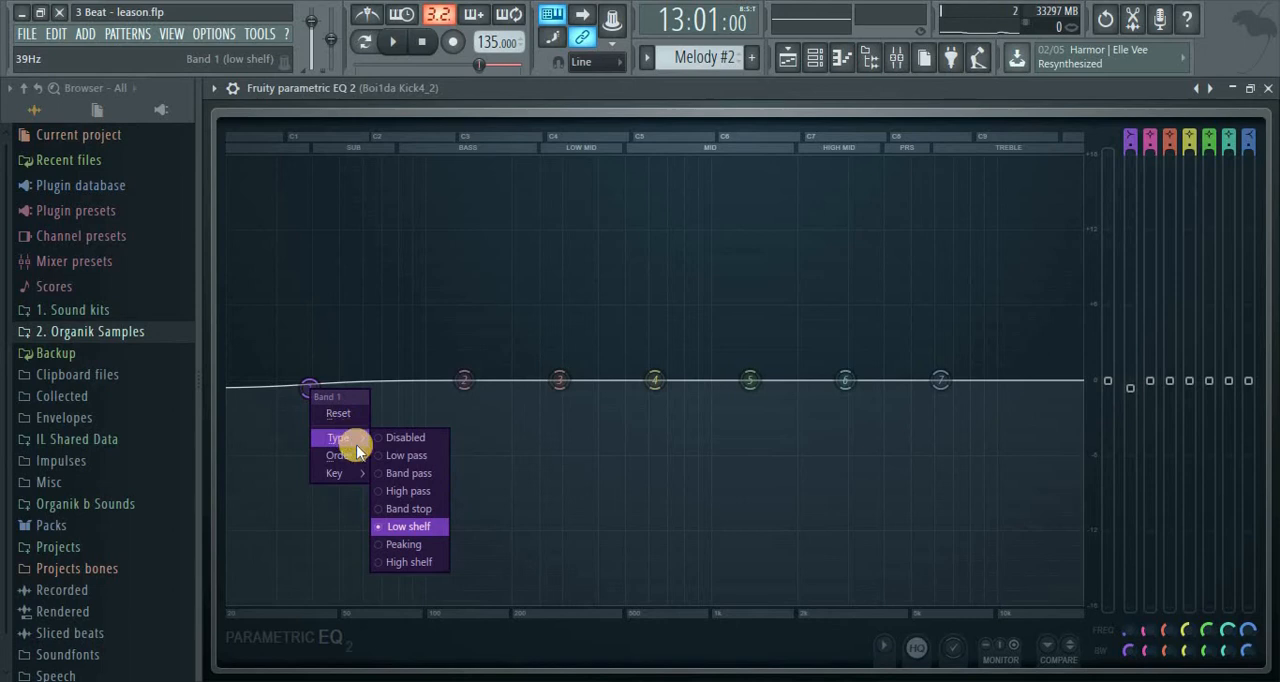
click(388, 490)
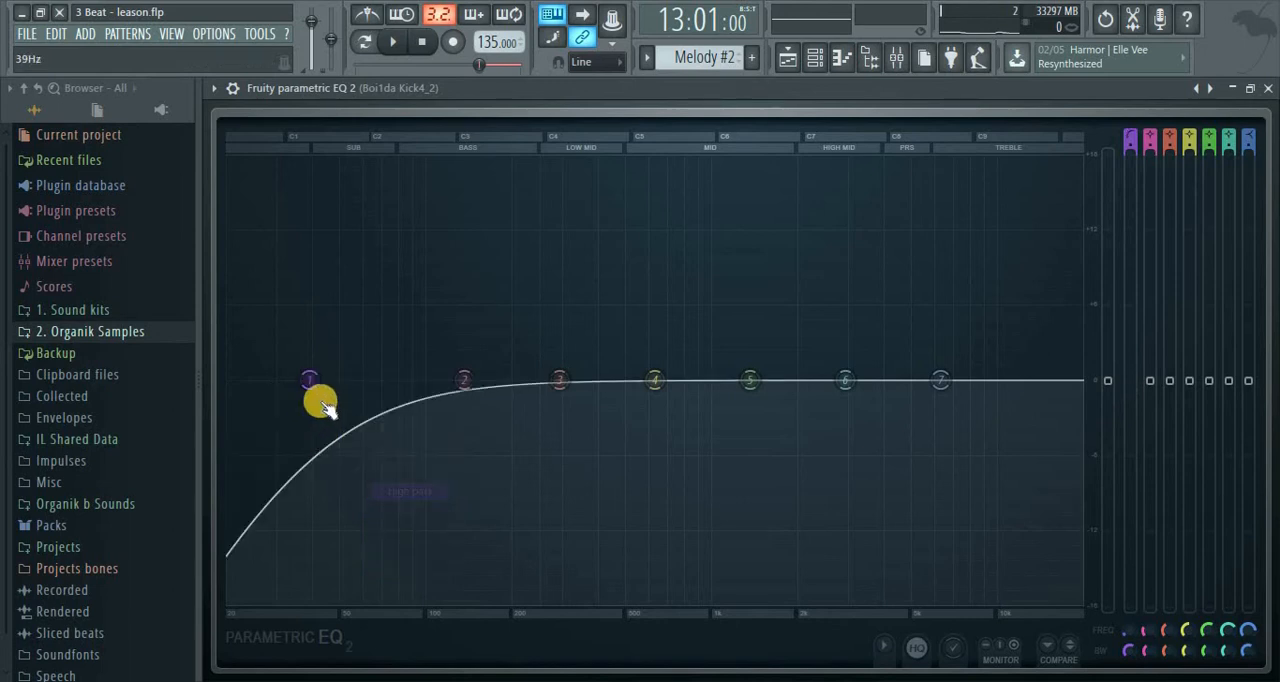
scroll(312, 383, down, 4)
scroll(313, 388, up, 2)
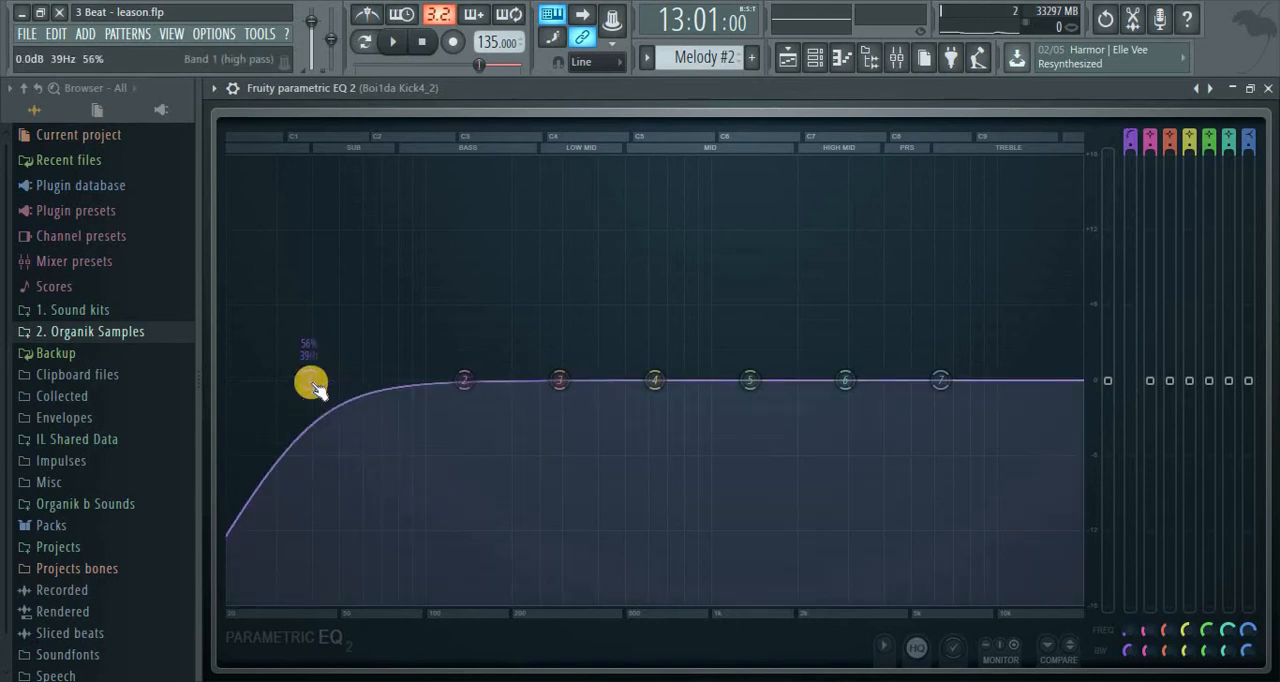
drag(303, 383, 290, 386)
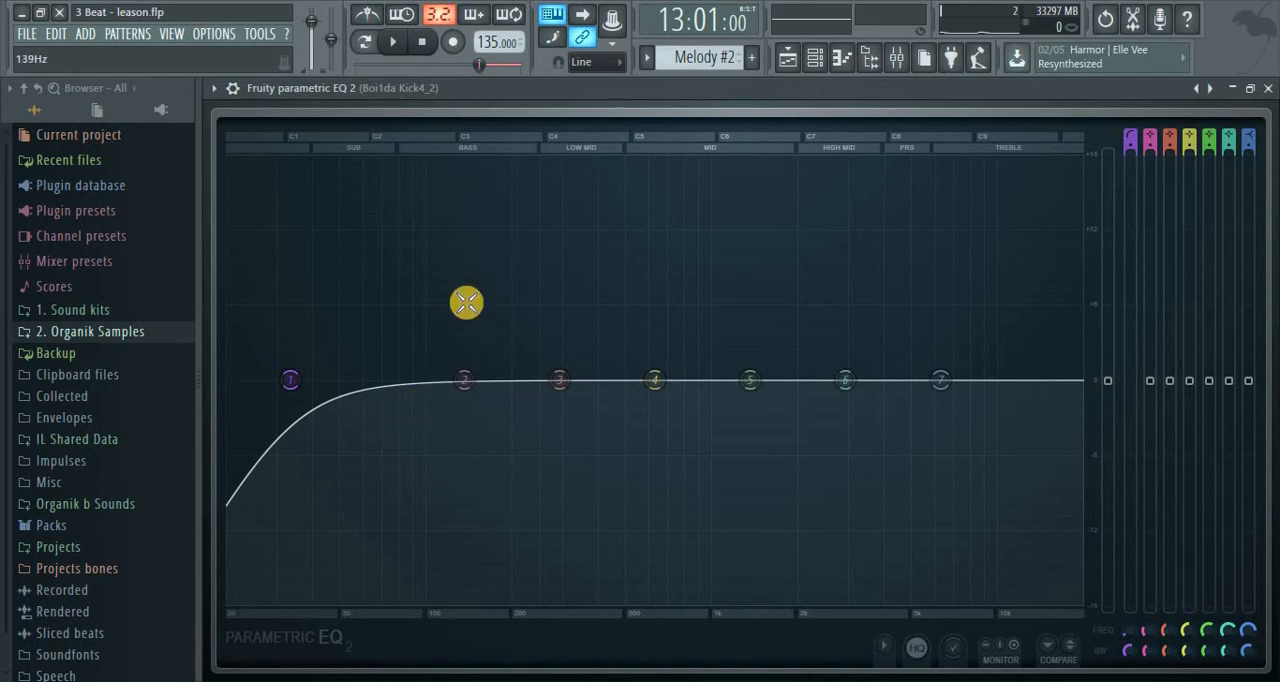
Audition the loop, raise the kick's high-pass cutoff slightly, and close its EQ with playback running
key(space)
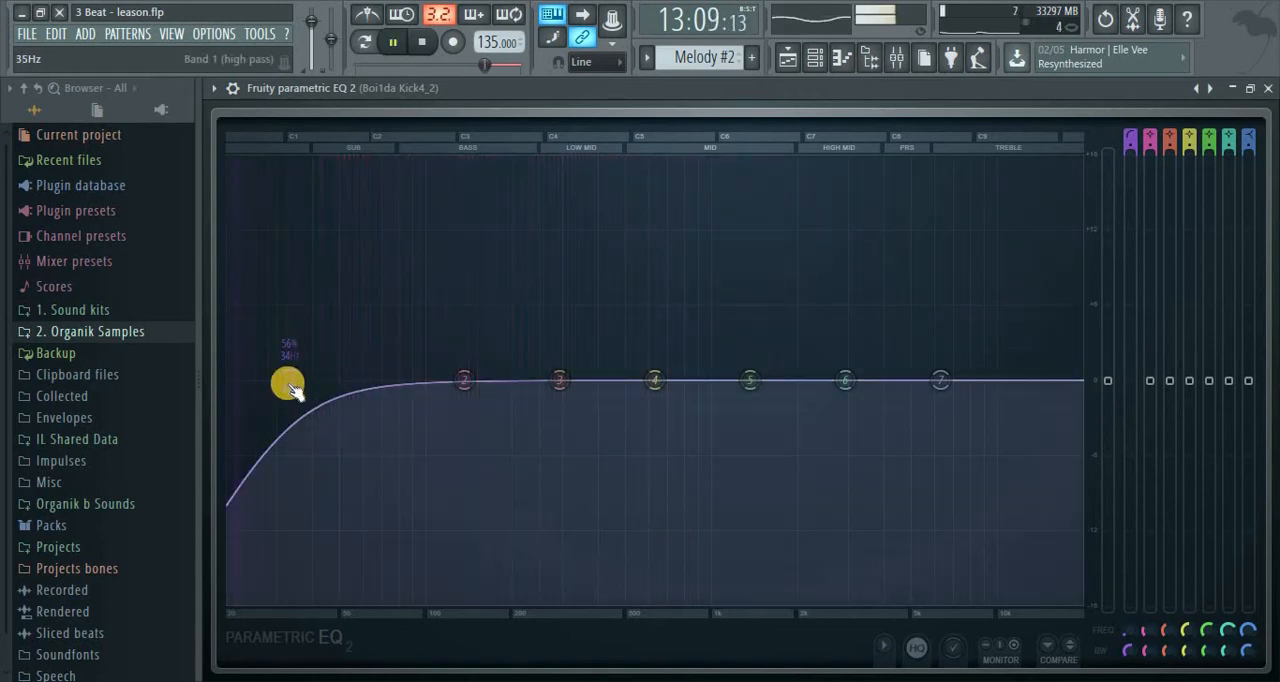
key(space)
mouse_move(288, 382)
mouse_down()
mouse_move(322, 383)
mouse_move(310, 385)
mouse_up()
key(space)
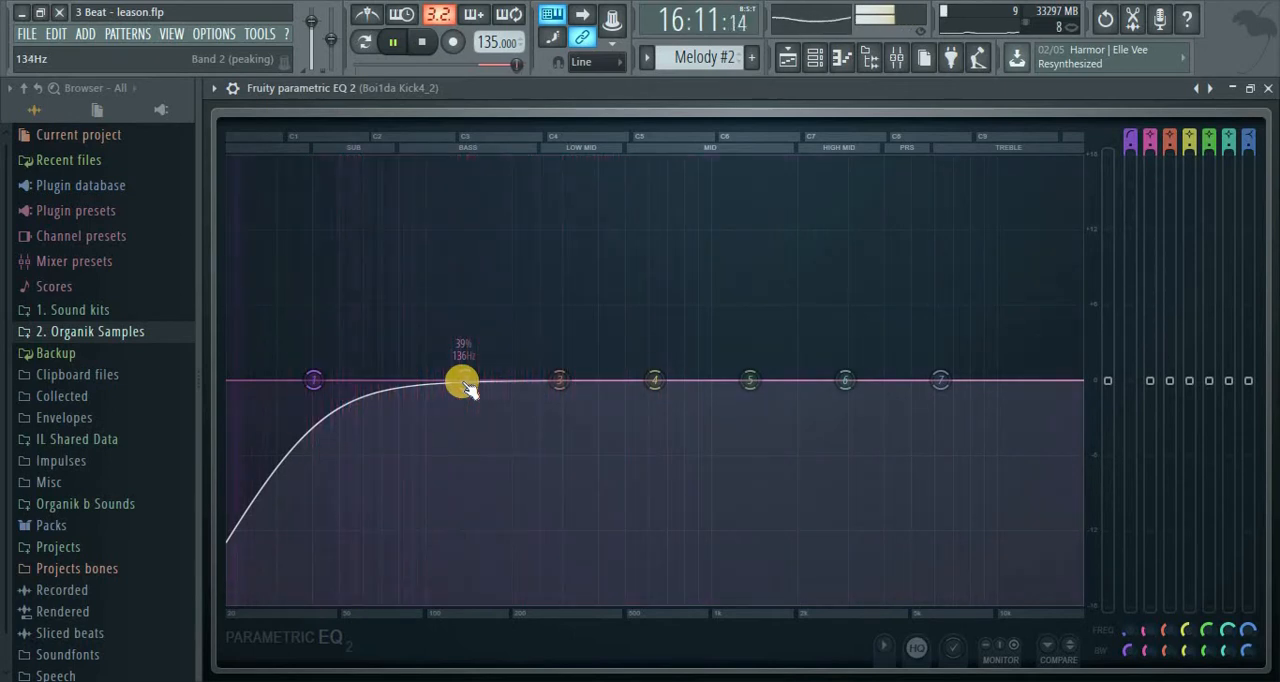
click(1268, 88)
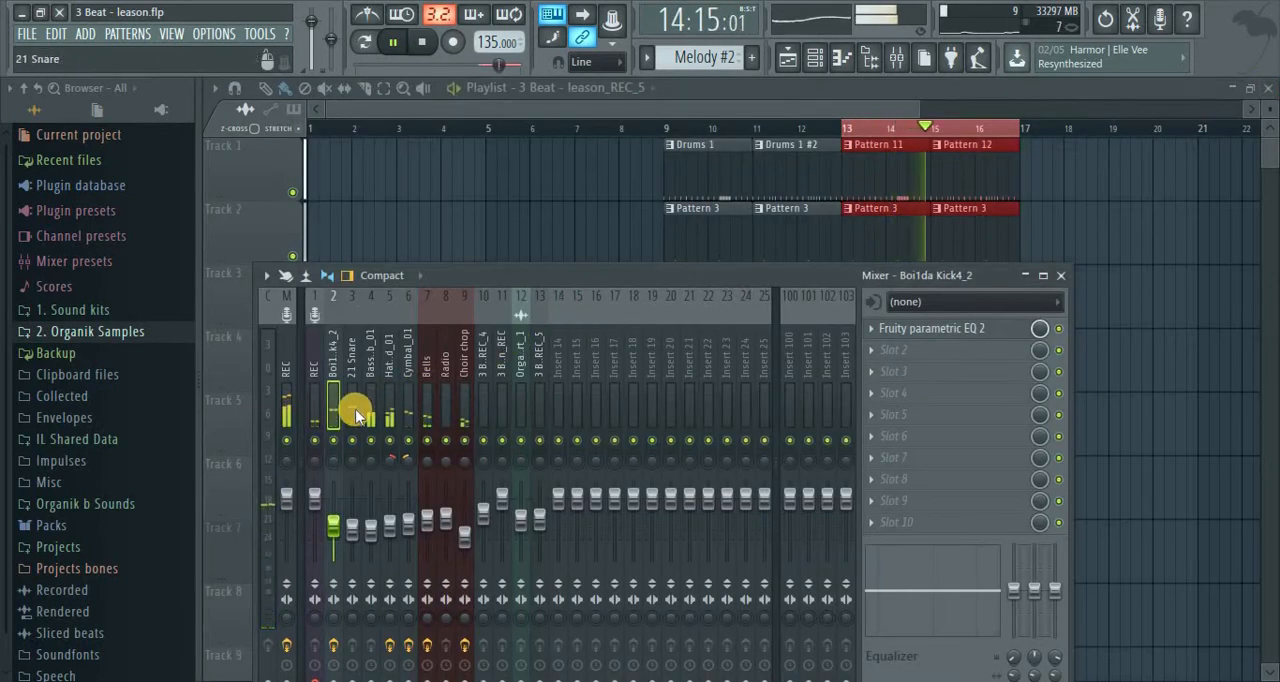
Stop playback and copy the Subtrective EQ from the Hat_Closed_01 insert to the first effect slot of the 21 Snare insert
click(355, 413)
click(370, 403)
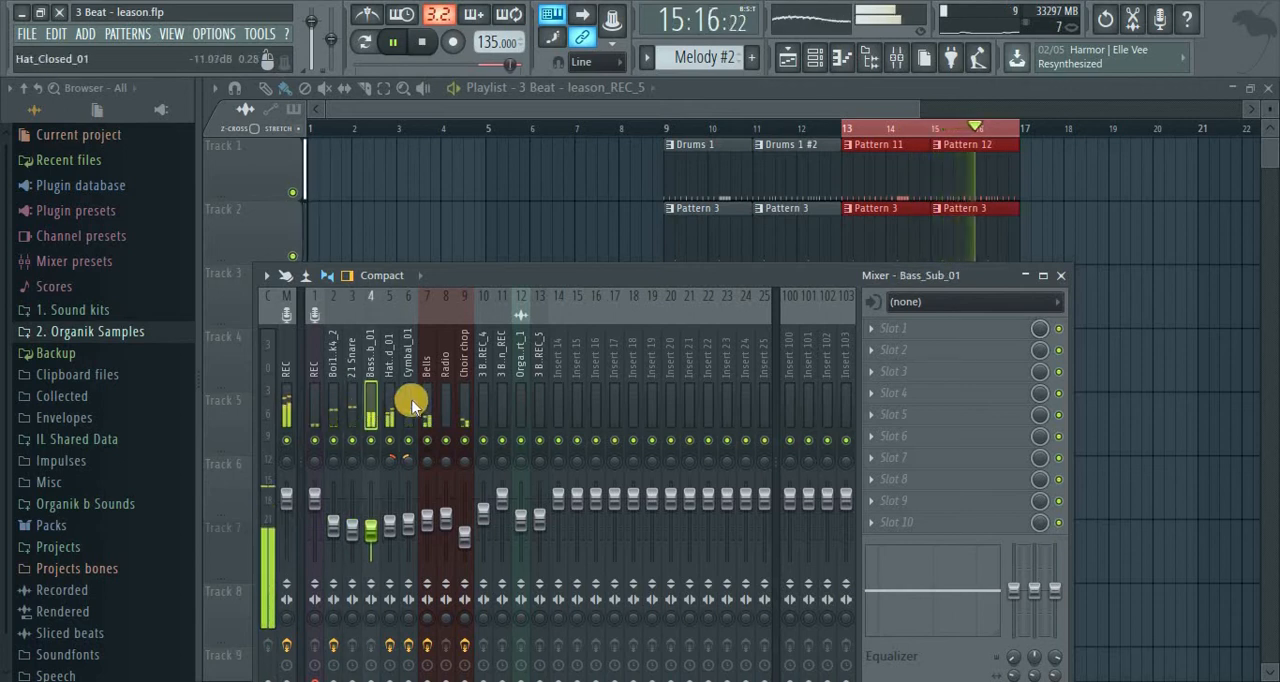
click(347, 392)
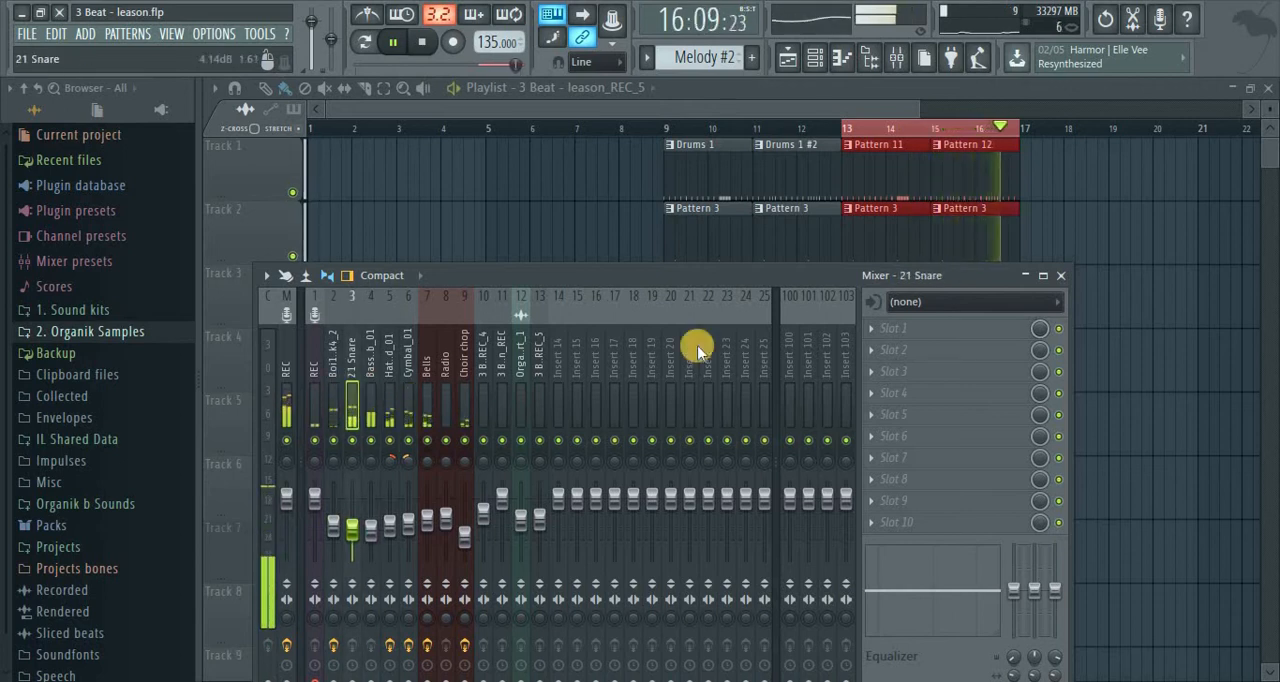
click(393, 370)
key(space)
click(872, 328)
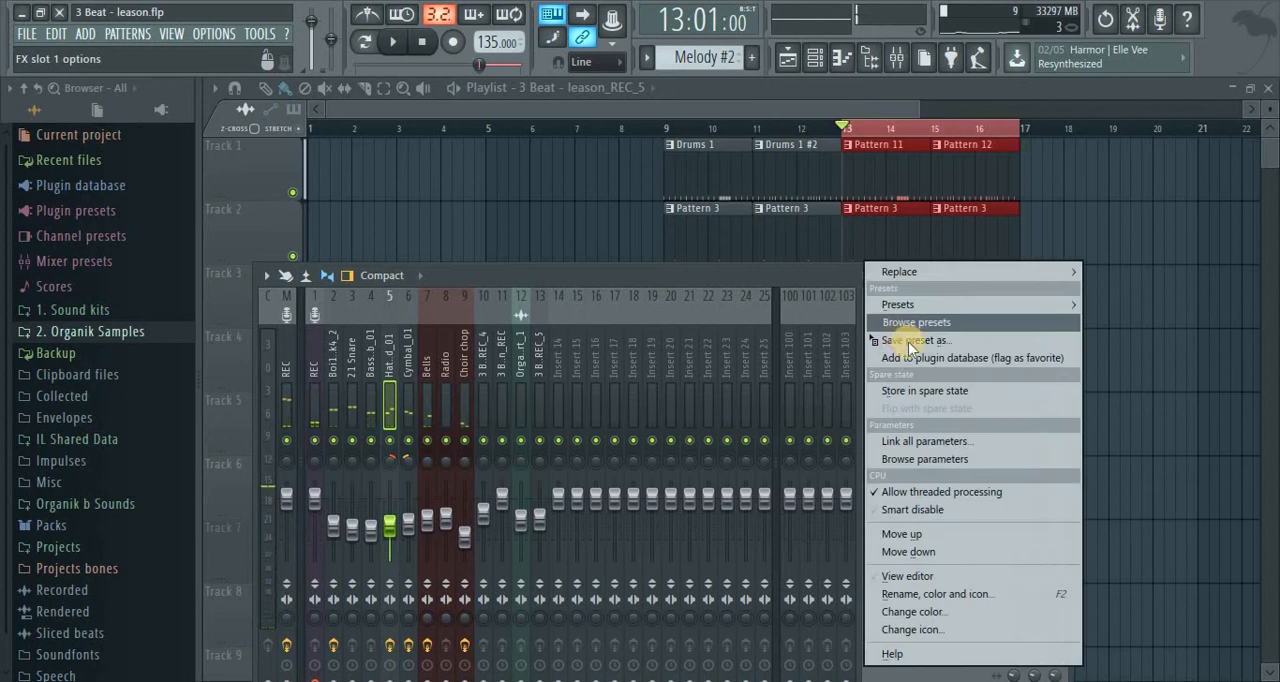
drag(913, 346, 351, 369)
Lower the band 1 high-pass cutoff of the snare's EQ to around 100 Hz while the loop plays, and close the EQ
drag(384, 326, 237, 306)
key(space)
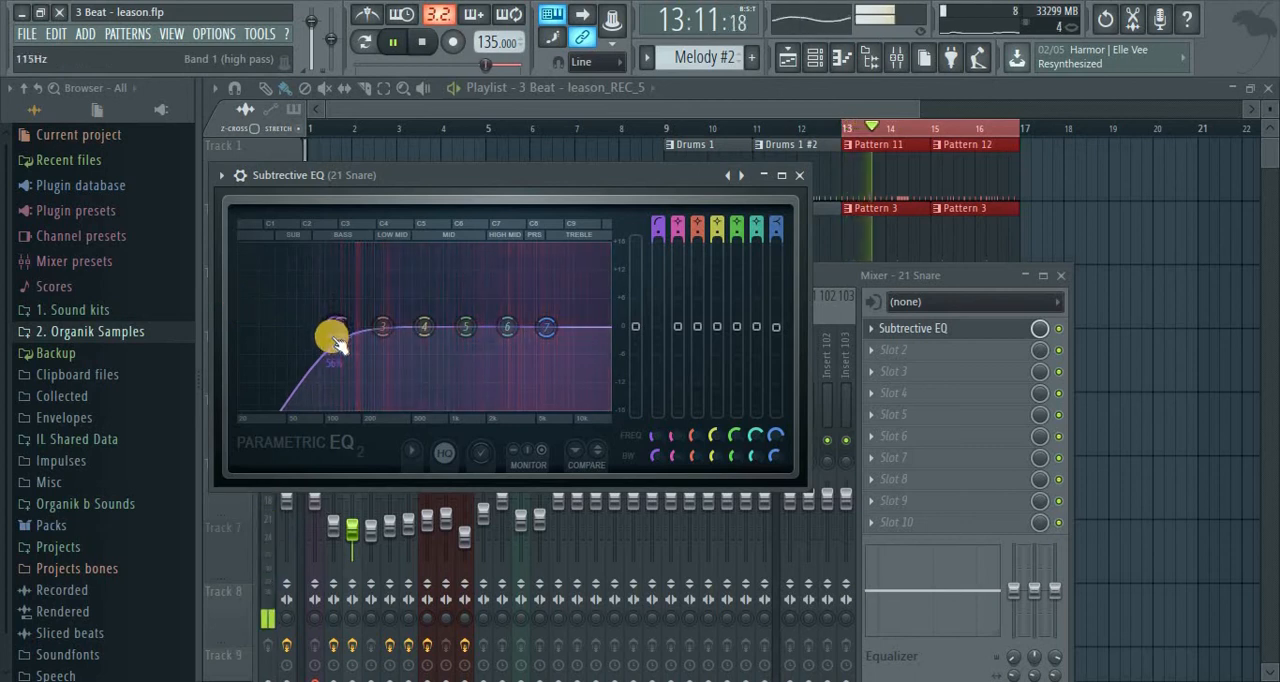
mouse_move(322, 332)
mouse_down()
mouse_move(305, 332)
mouse_move(328, 330)
mouse_up()
click(799, 175)
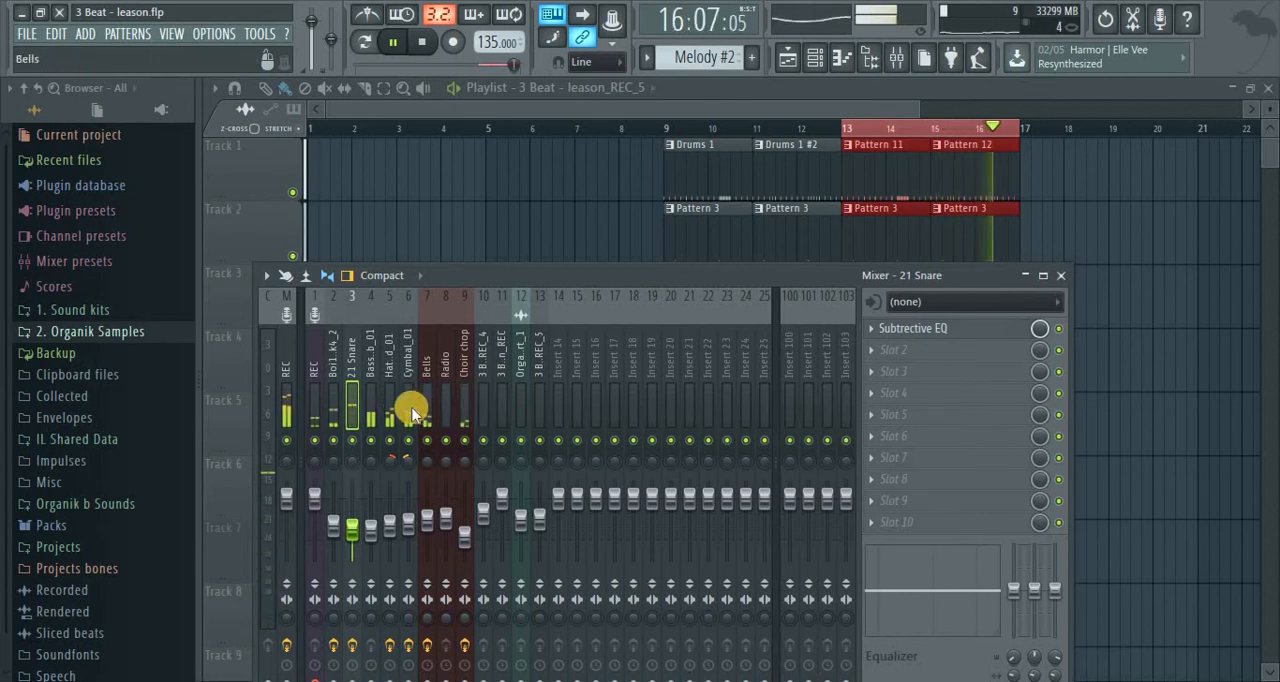
Stop playback and rename the parametric EQ on the Boi1da Kick4_2 insert to "Subtrective EQ"
click(332, 400)
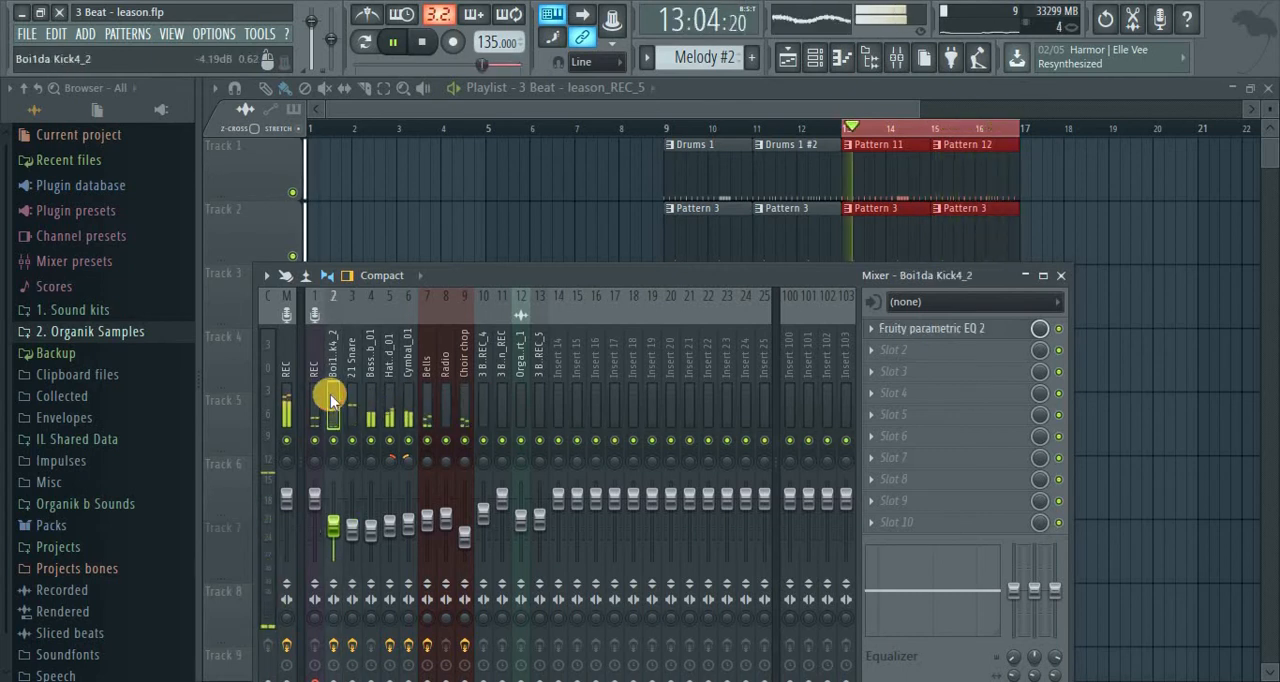
click(869, 332)
key(Escape)
key(space)
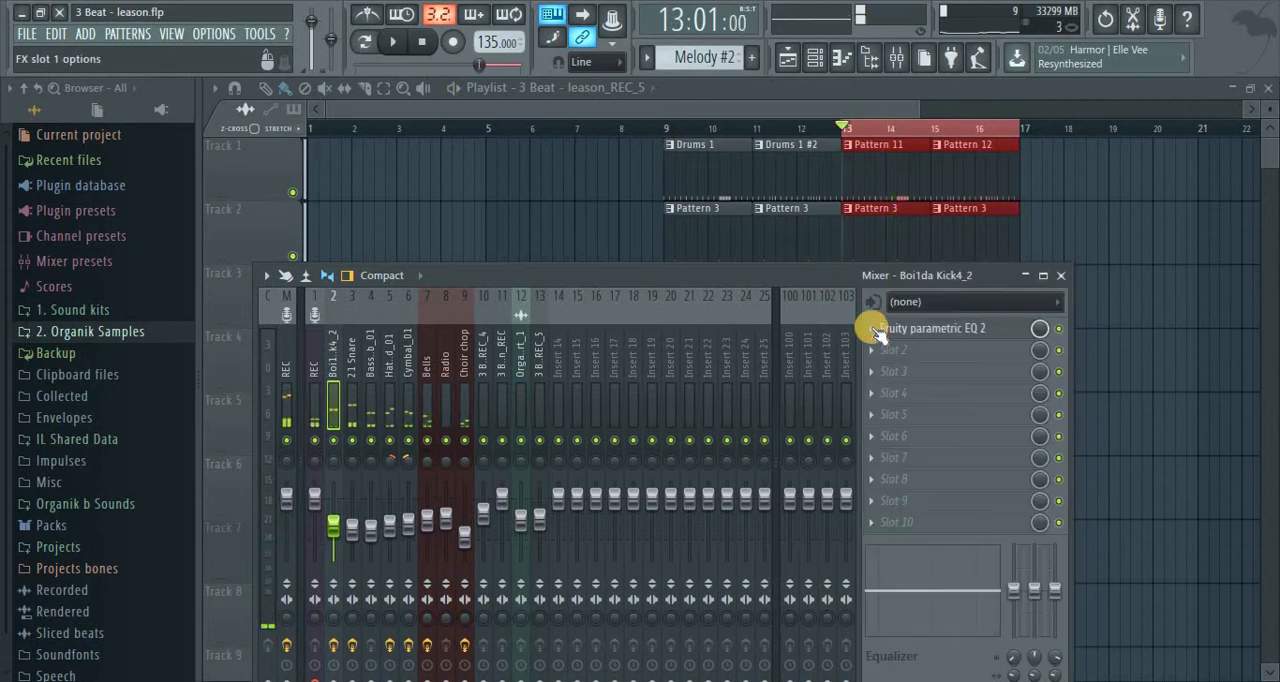
click(871, 330)
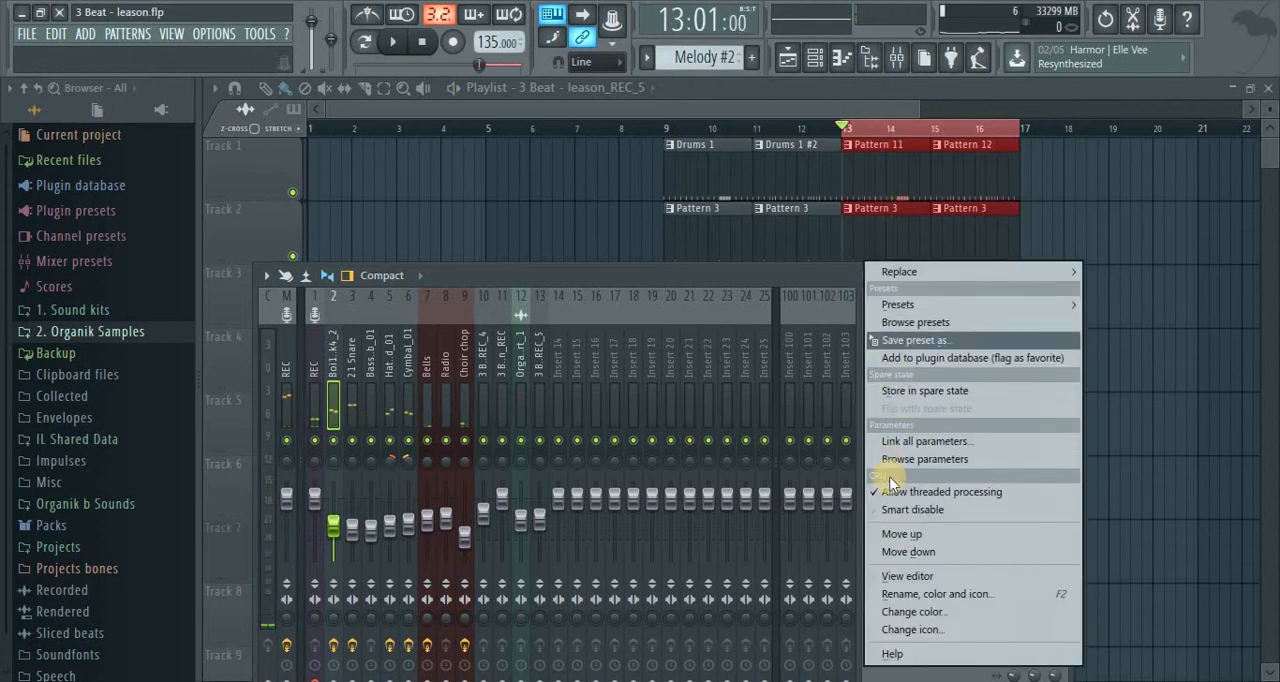
click(912, 595)
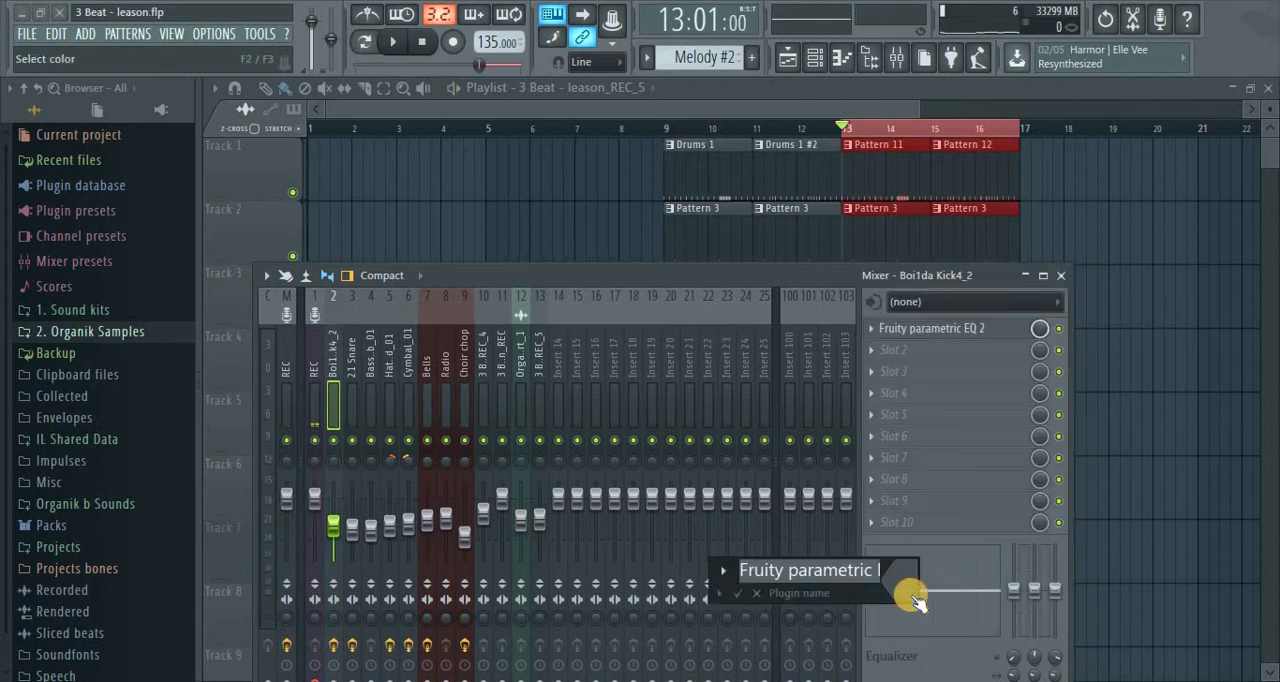
text(Subtrective E)
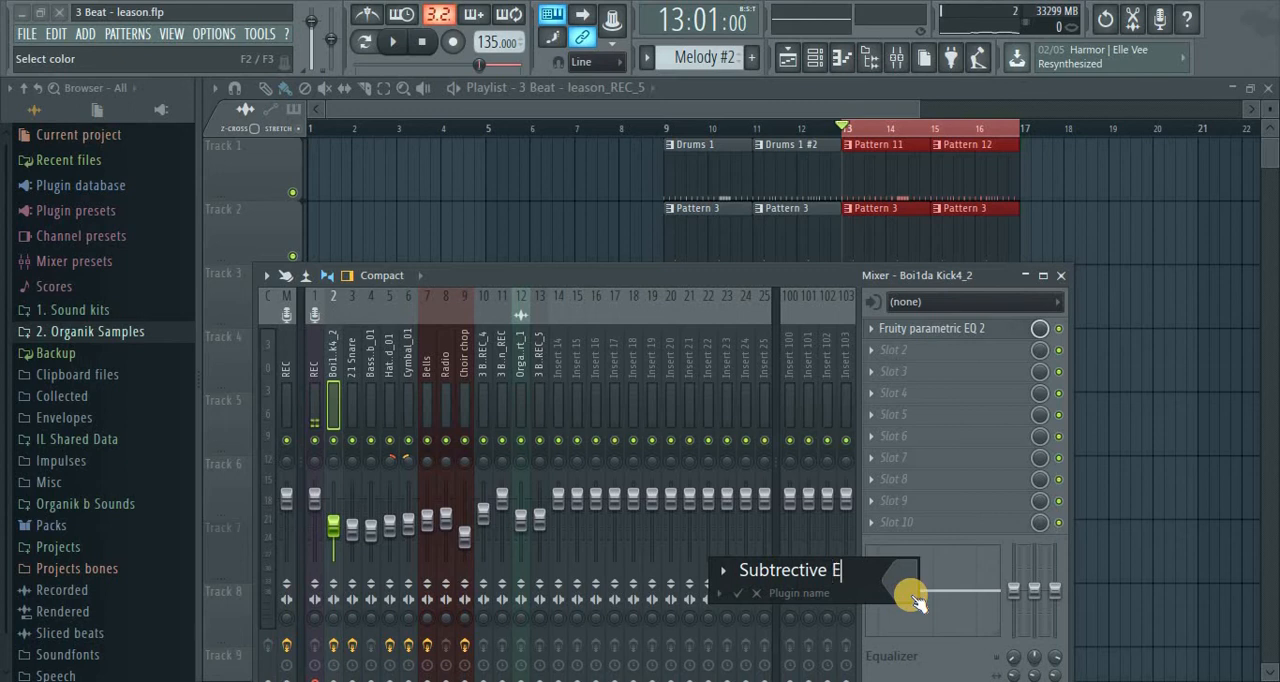
key(Return)
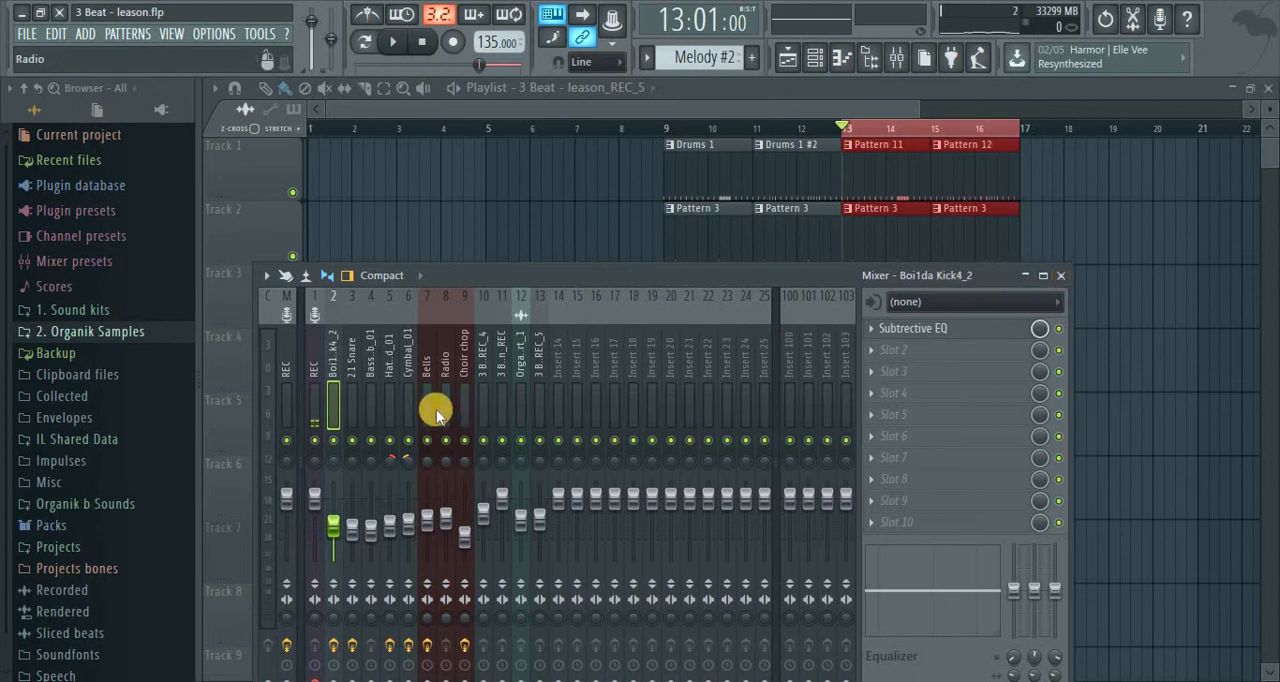
Select the Boi1da Kick4_2 insert and move the mixer window up so its full height is visible
click(357, 368)
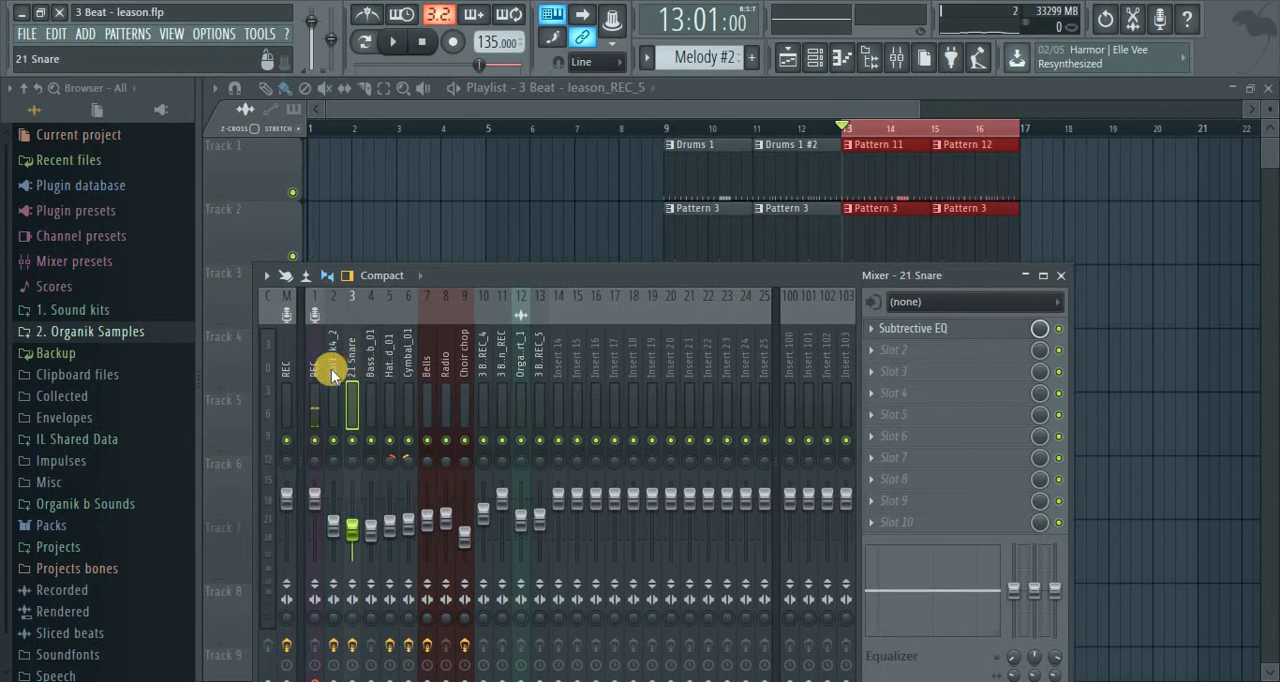
click(334, 374)
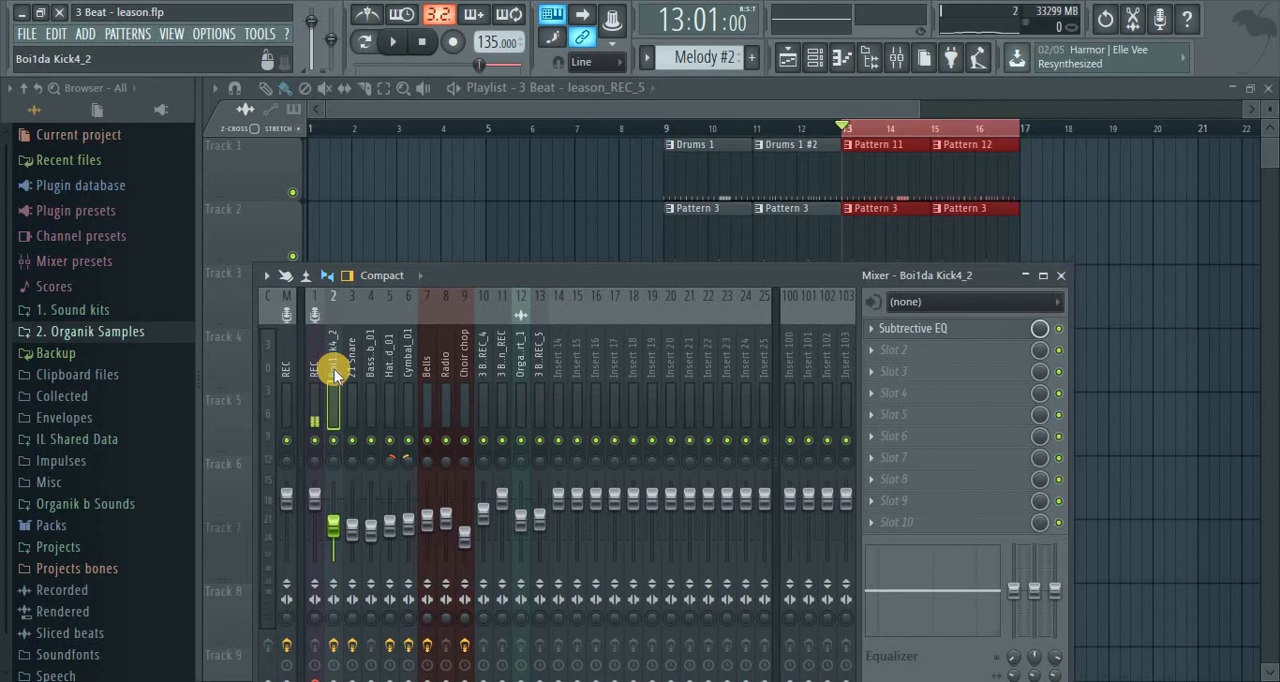
drag(588, 282, 543, 124)
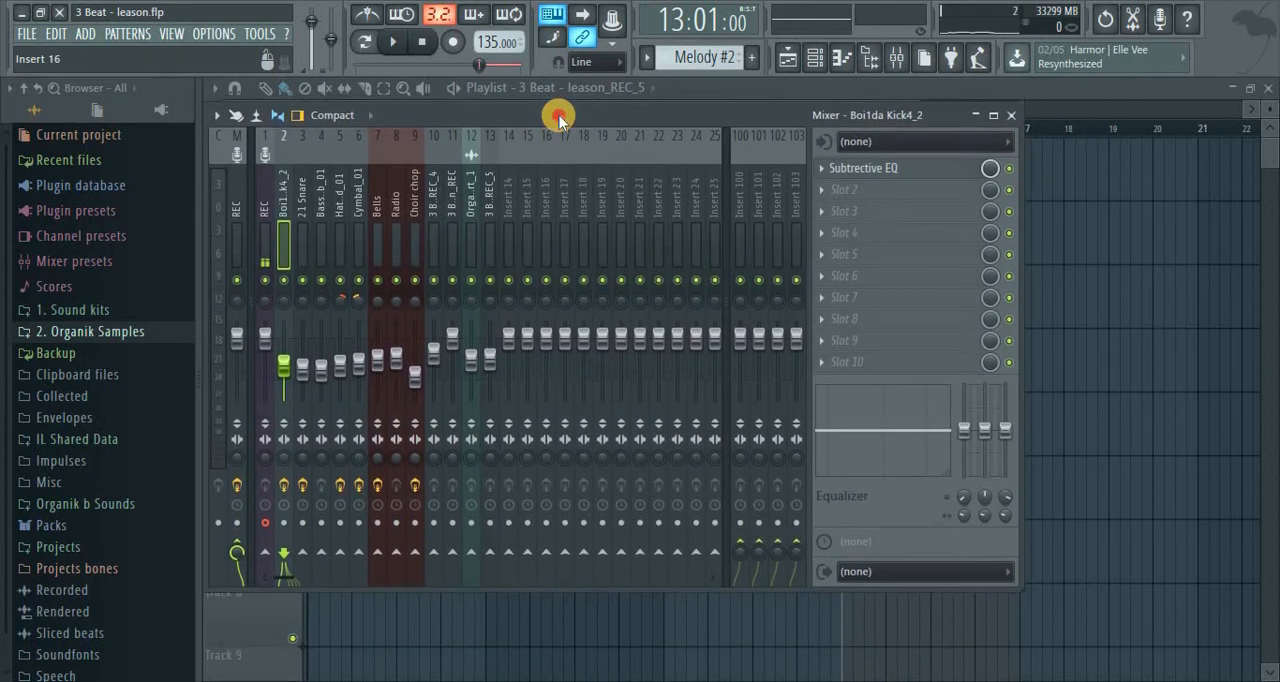
drag(560, 116, 560, 114)
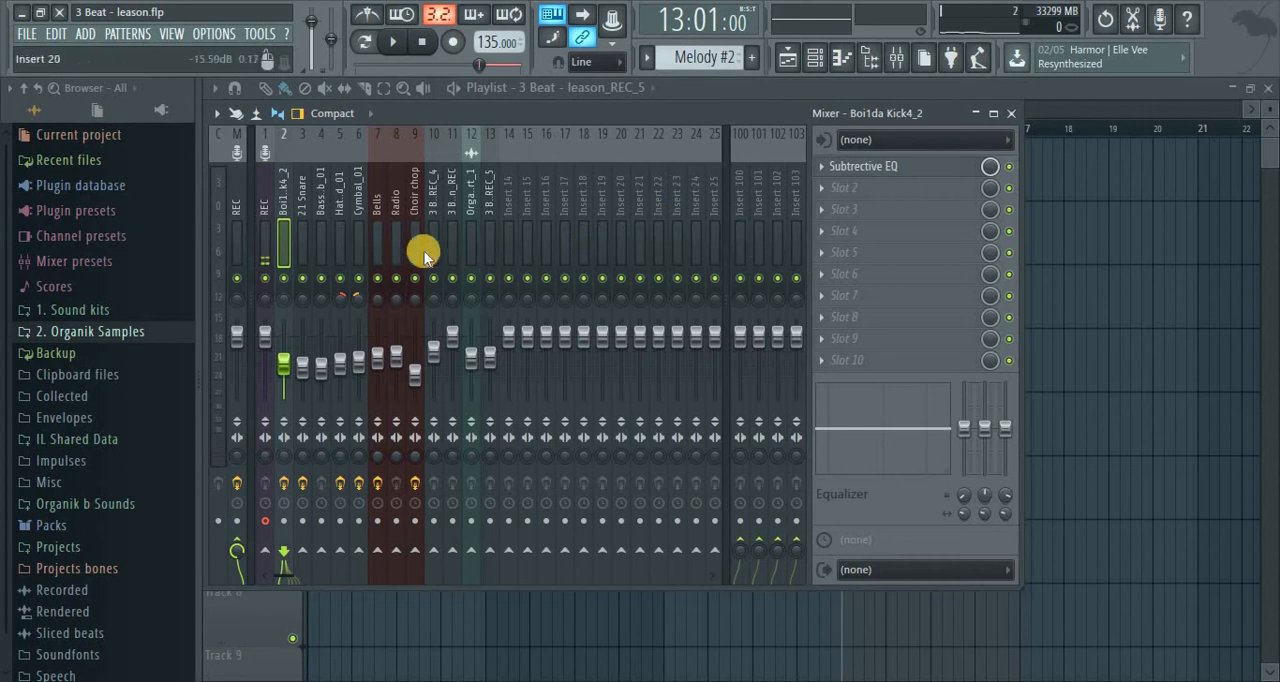
Open the kick's Subtrective EQ, shrink its maximized window, and place it clear of the kick and snare inserts
click(930, 165)
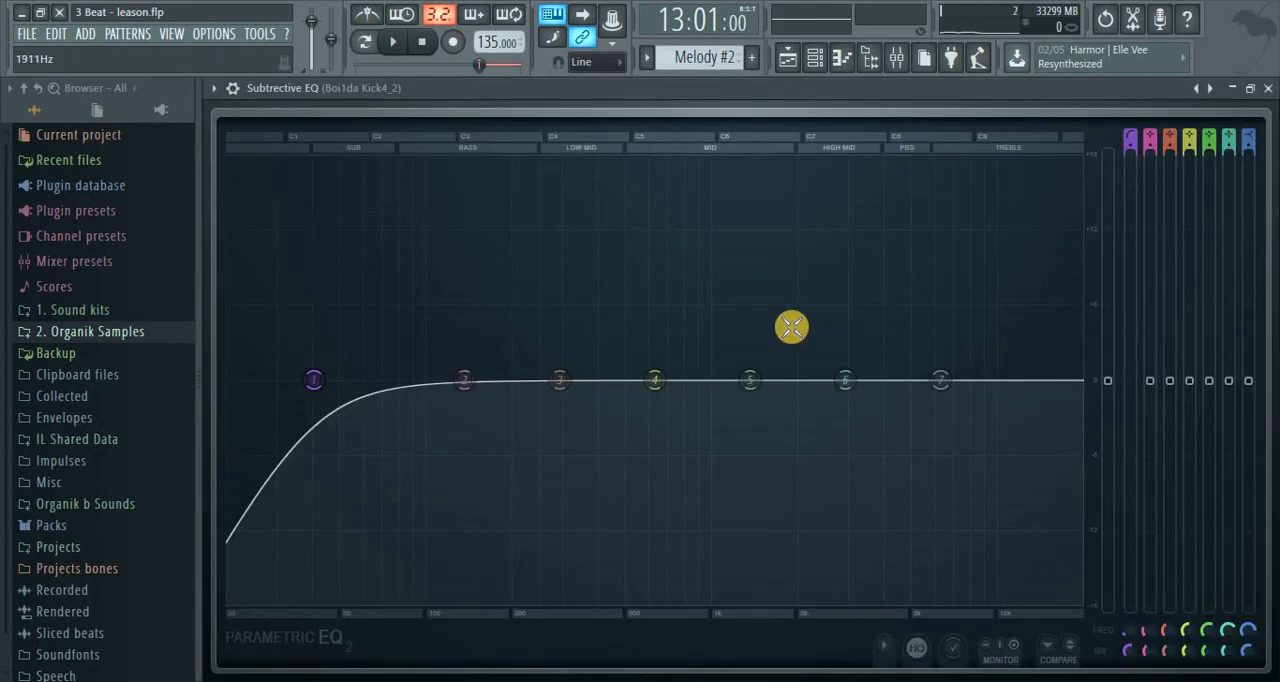
key(space)
key(space)
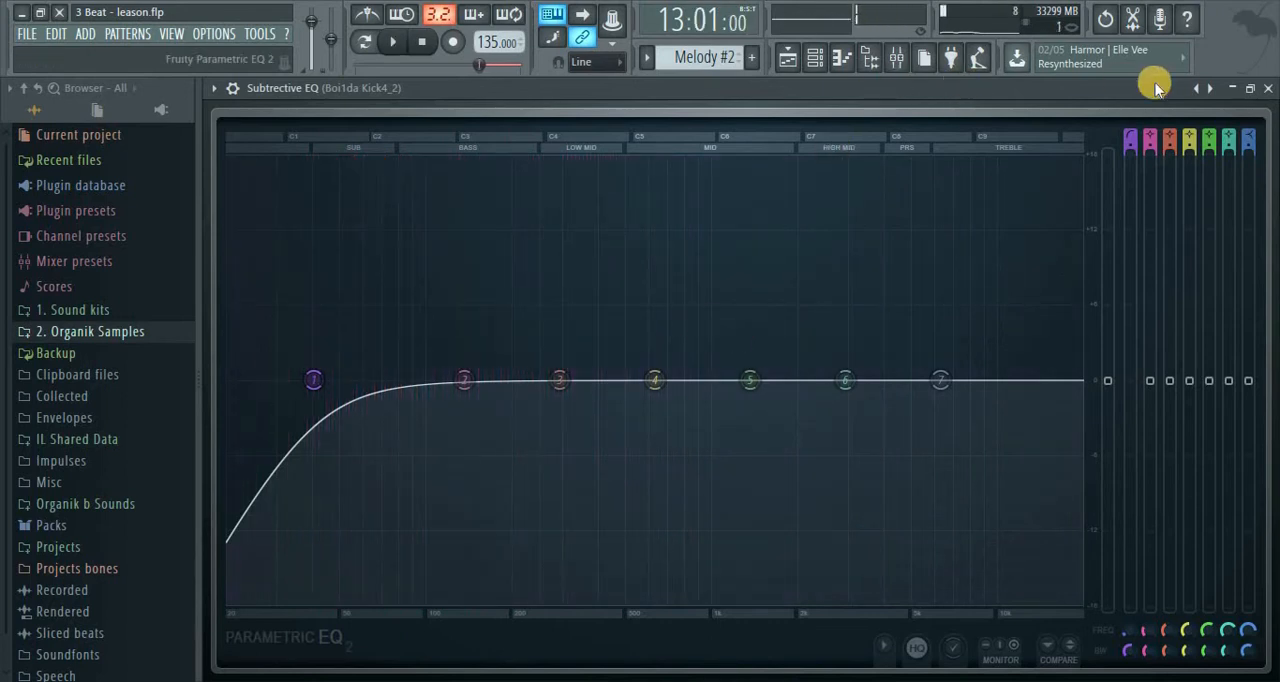
click(1226, 124)
drag(1158, 168, 954, 189)
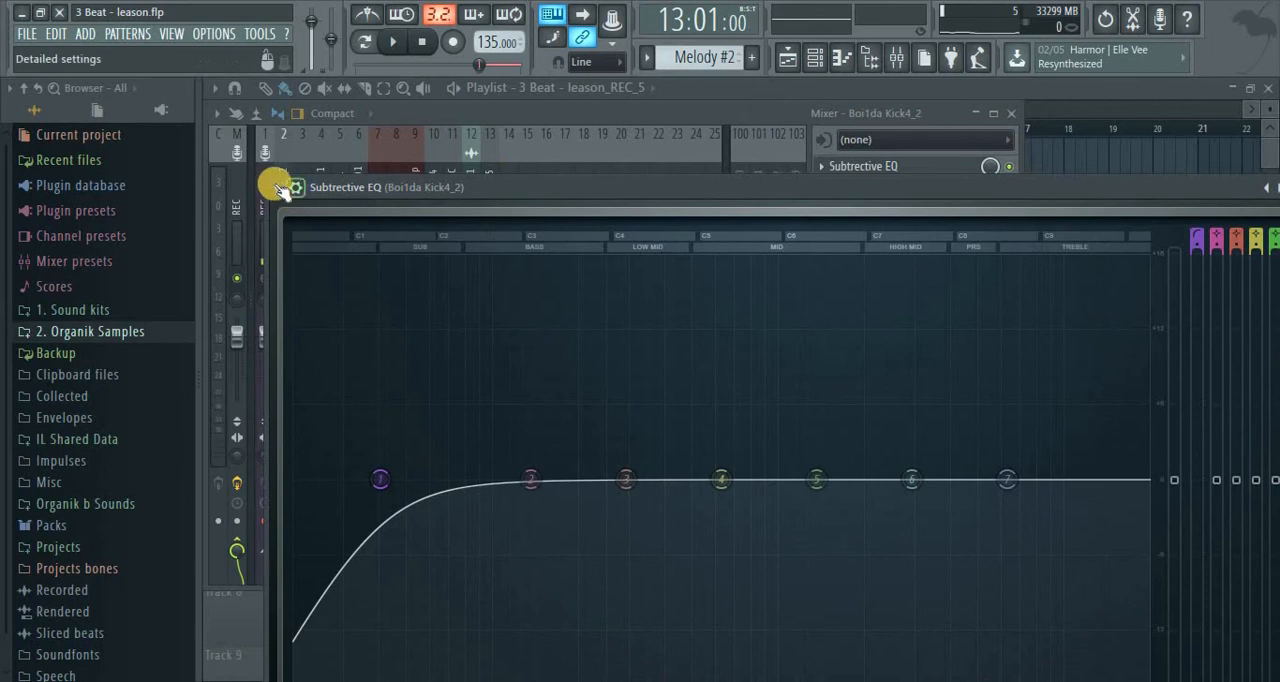
drag(262, 178, 751, 445)
drag(1020, 445, 724, 245)
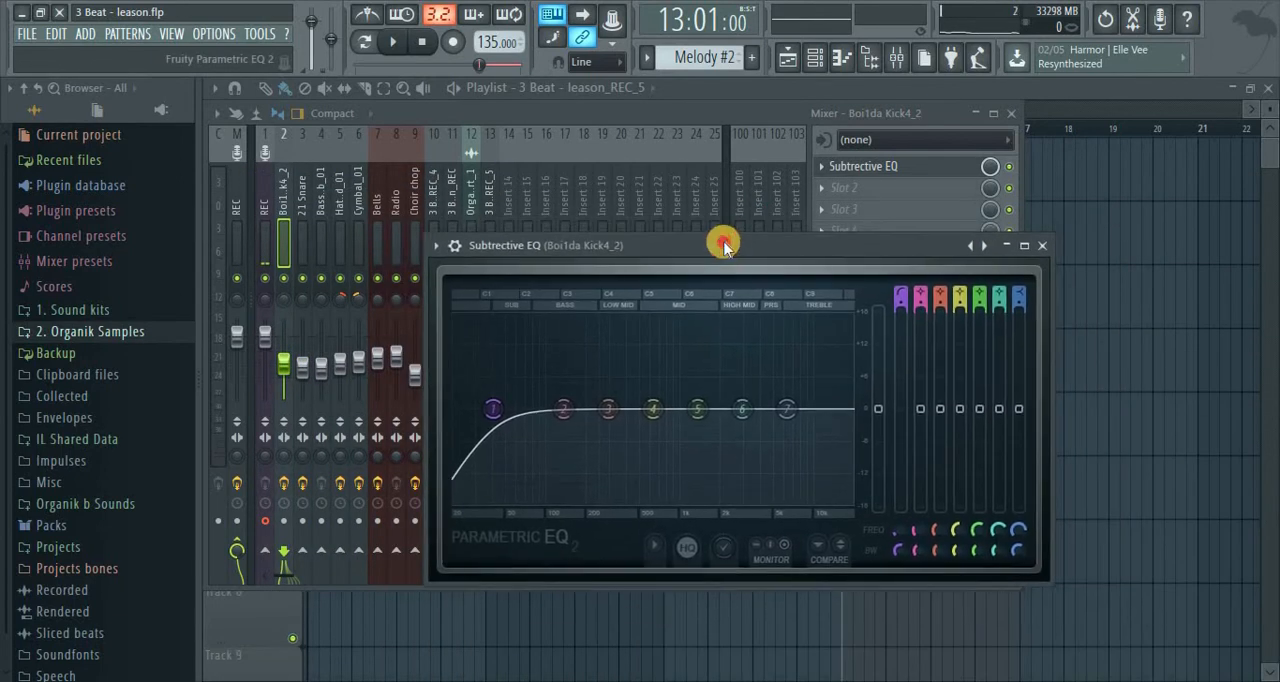
Play the loop and open the Subtrective EQ of the 21 Snare insert
key(space)
click(304, 226)
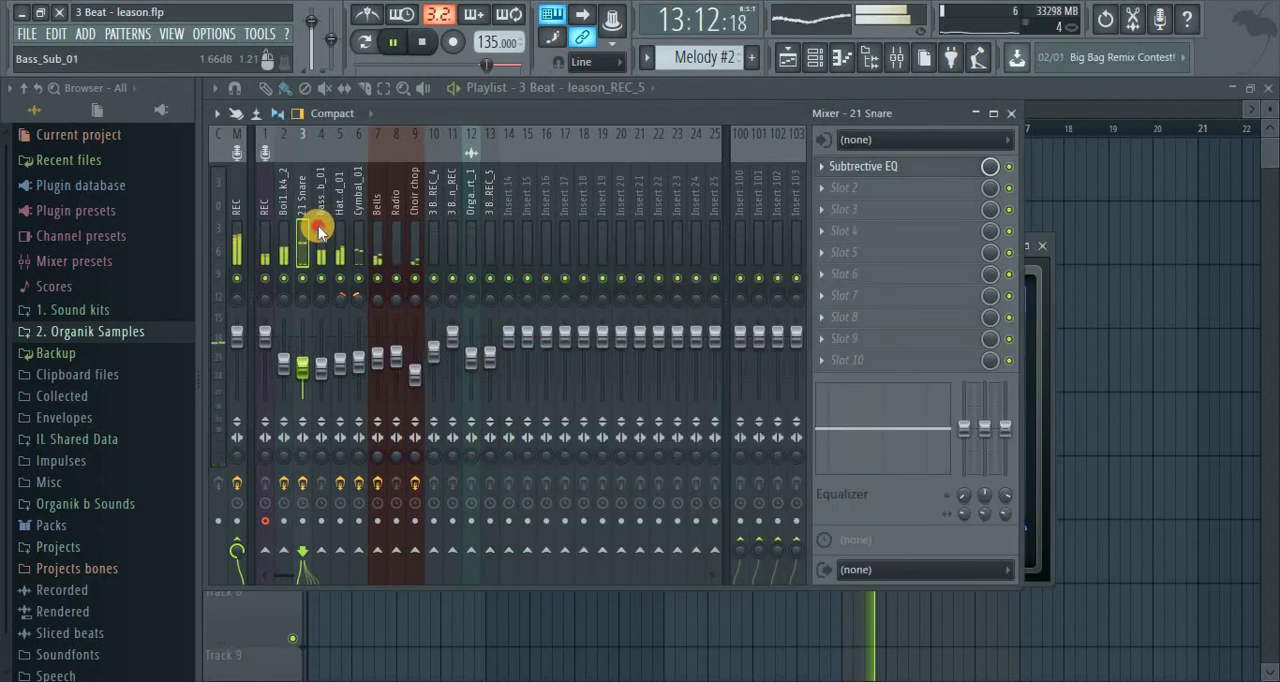
click(318, 227)
click(302, 227)
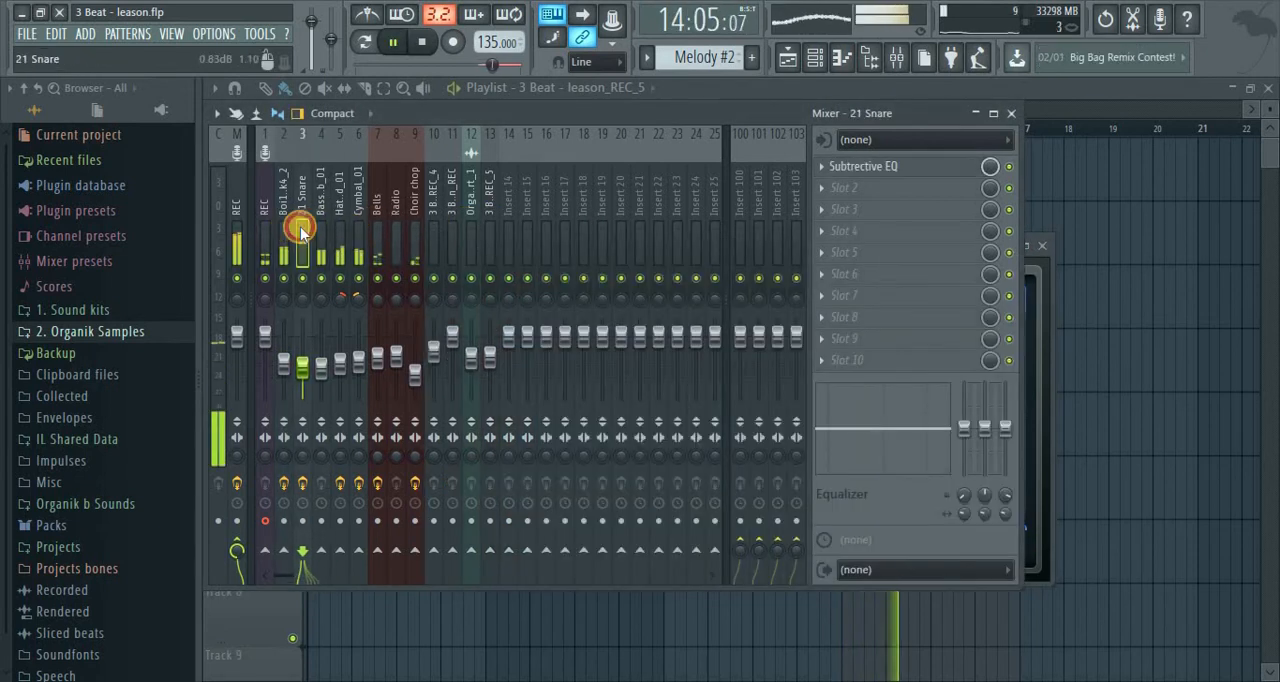
click(855, 164)
Shape band 6 of the snare's EQ into a narrow boost of about 9.4 dB at 1945 Hz with 6% bandwidth
drag(583, 294, 515, 333)
scroll(514, 333, down, 3)
key(space)
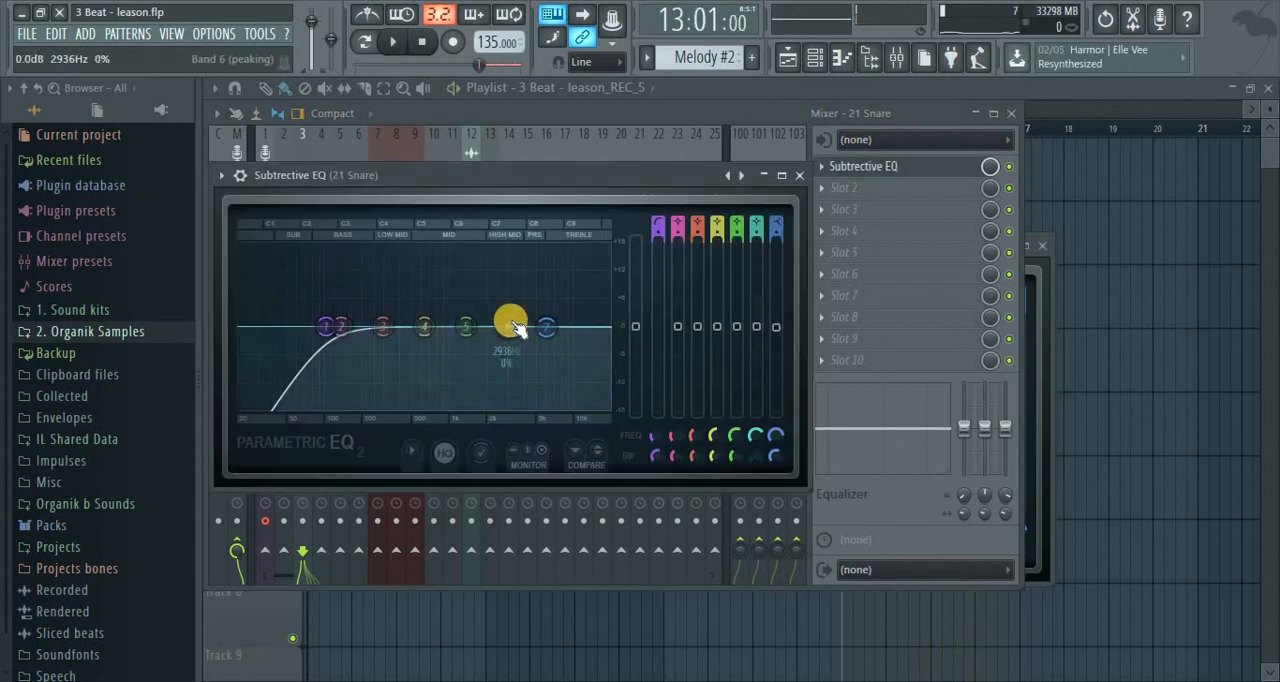
mouse_move(508, 306)
mouse_down()
mouse_move(506, 249)
mouse_move(508, 299)
mouse_up()
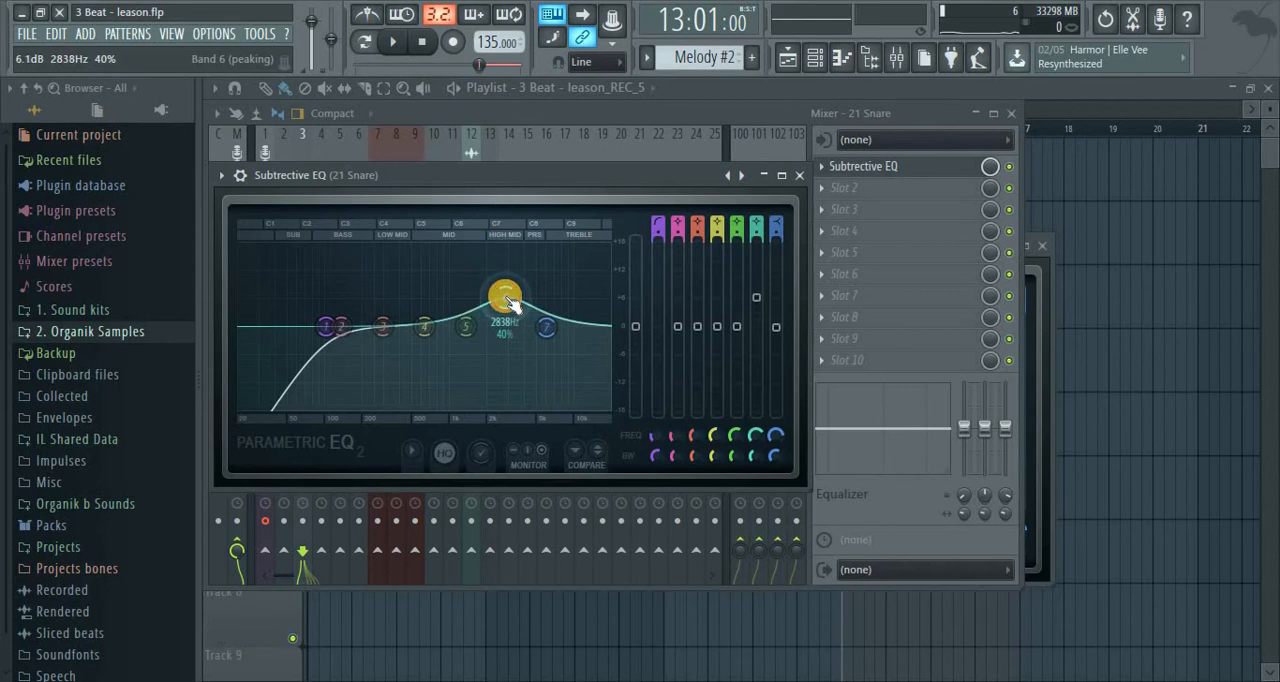
scroll(508, 299, up, 5)
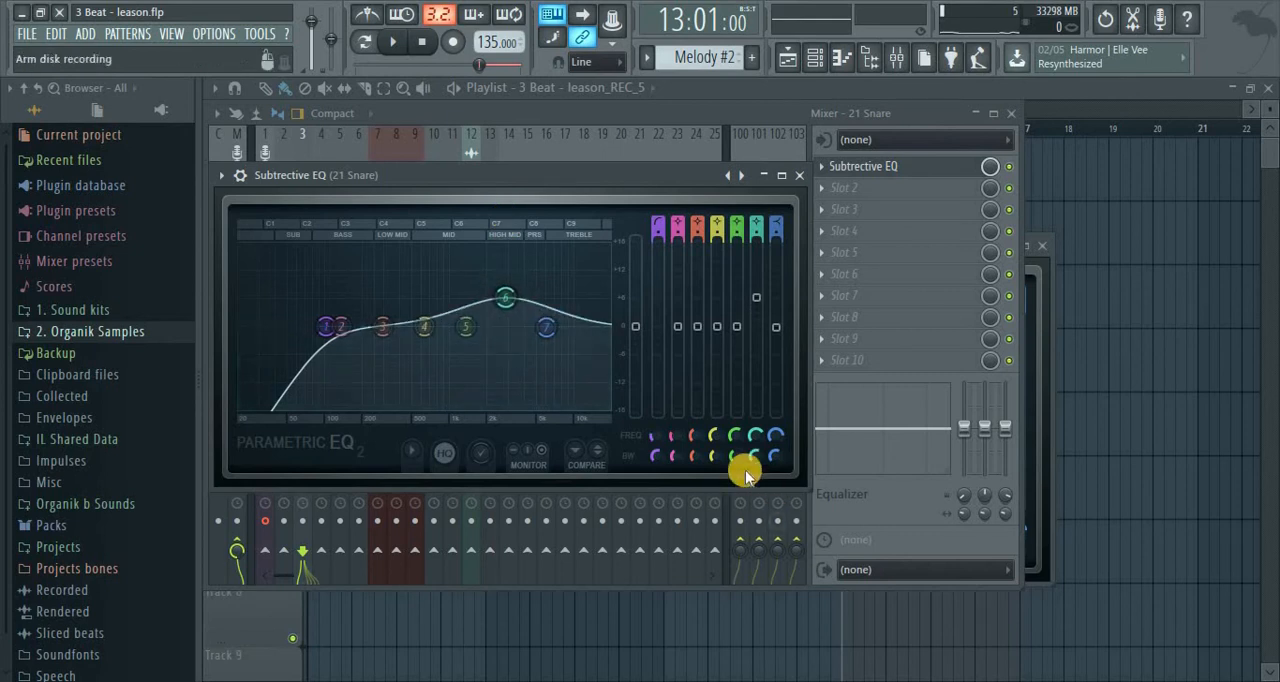
drag(753, 459, 958, 568)
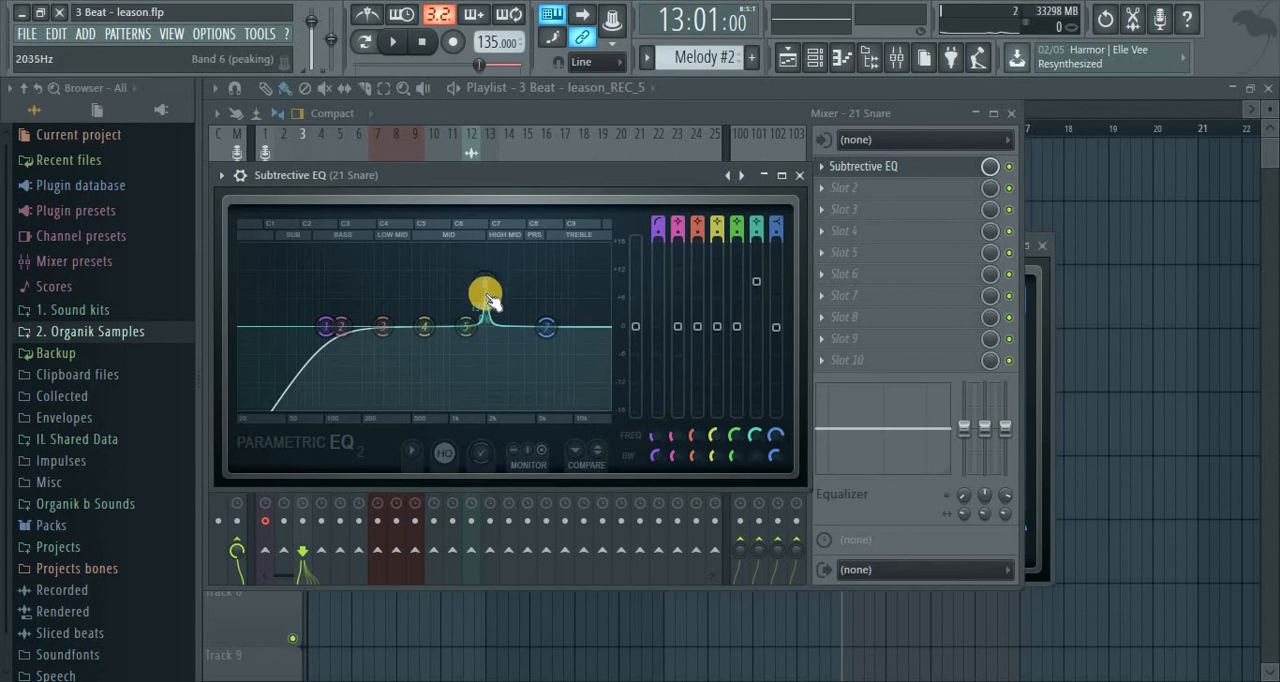
drag(752, 457, 755, 433)
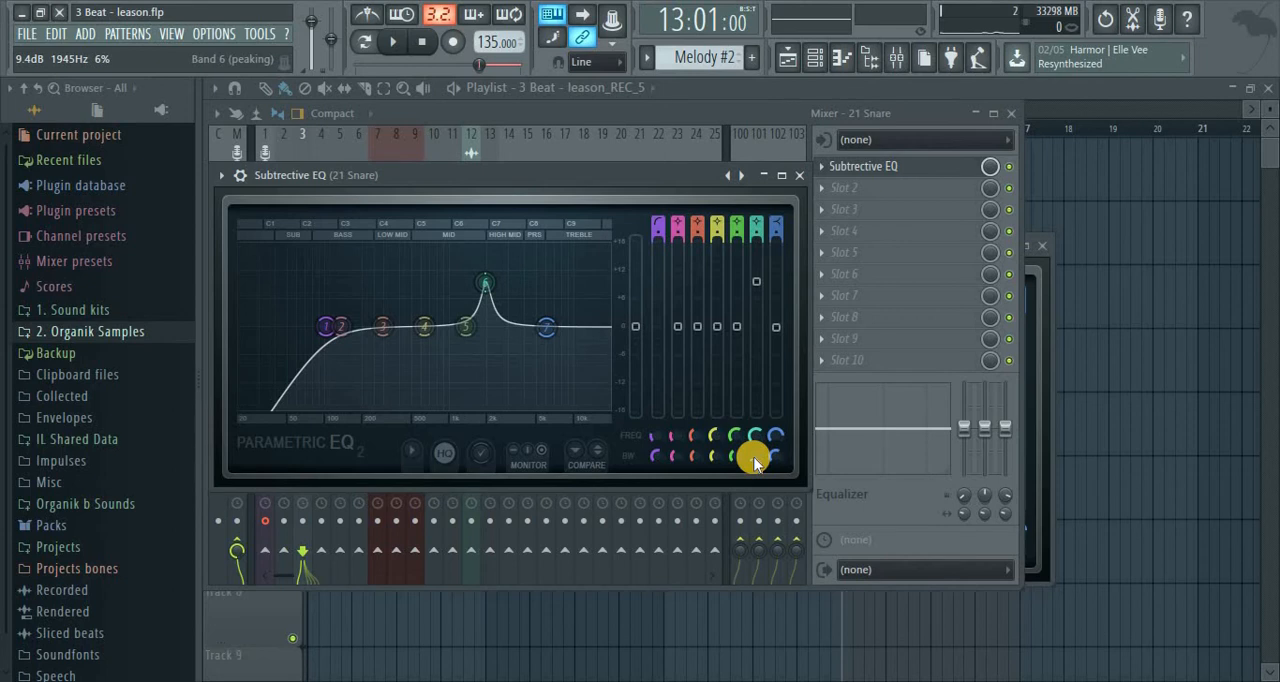
Play the loop and sweep the narrow band 6 peak at full gain, settling at about 3452 Hz
key(space)
click(500, 286)
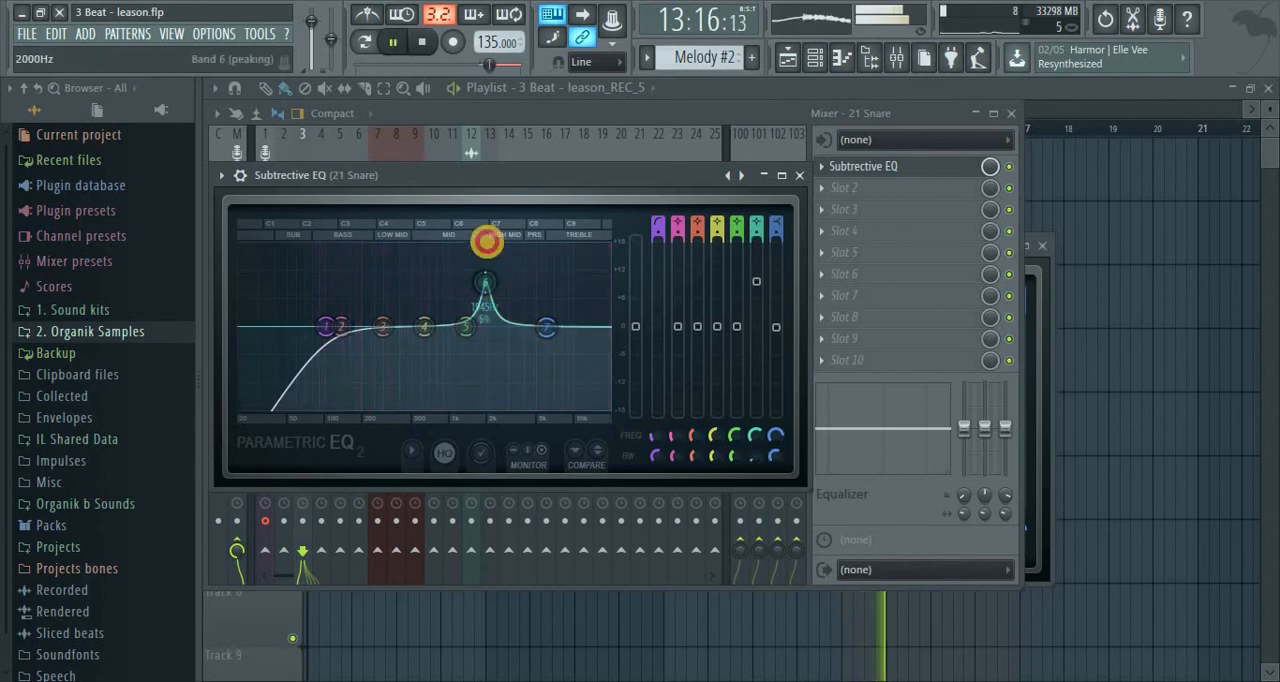
drag(487, 241, 565, 134)
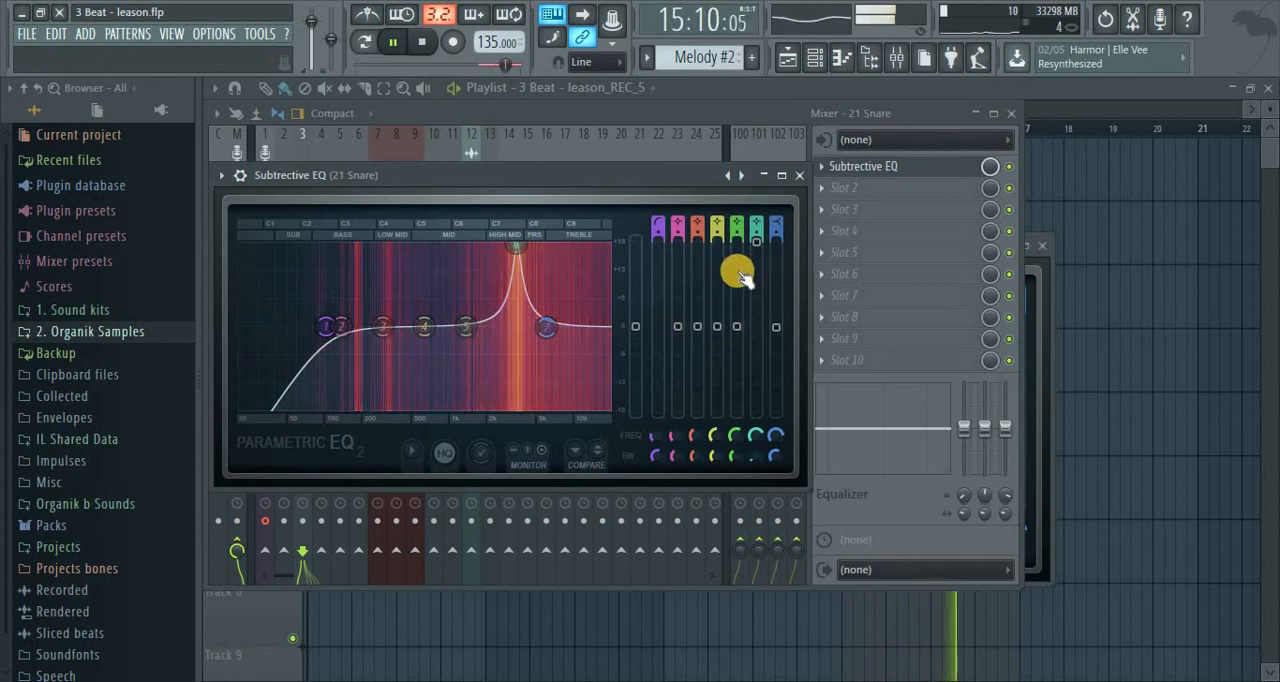
Turn the snare's band 6 boost into a slight cut at 3452 Hz, close the EQ, and briefly audition the loop
drag(763, 277, 830, 590)
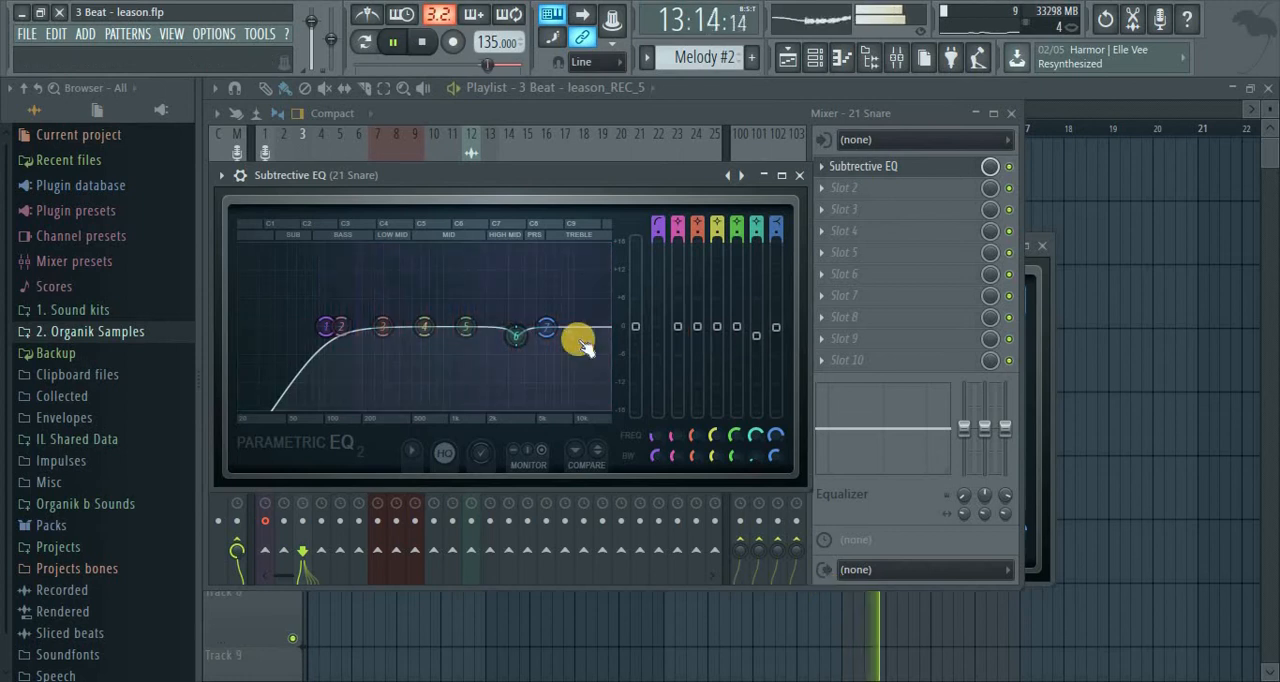
drag(514, 341, 512, 330)
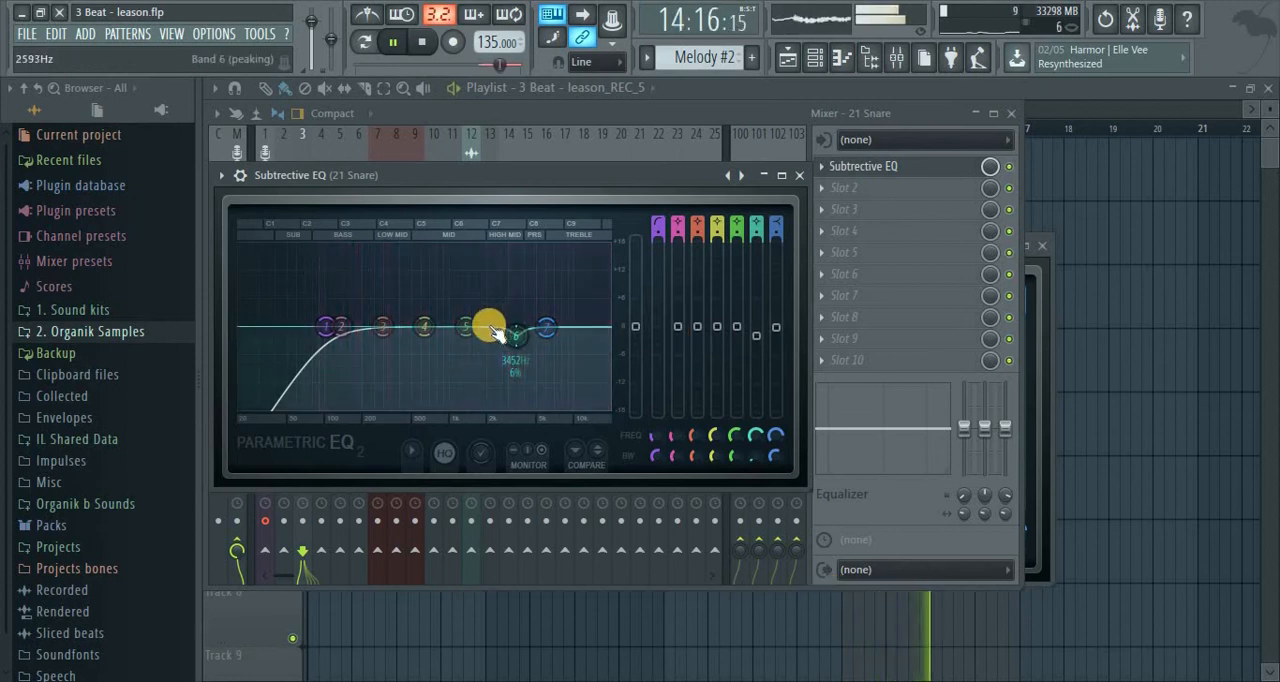
click(800, 175)
key(space)
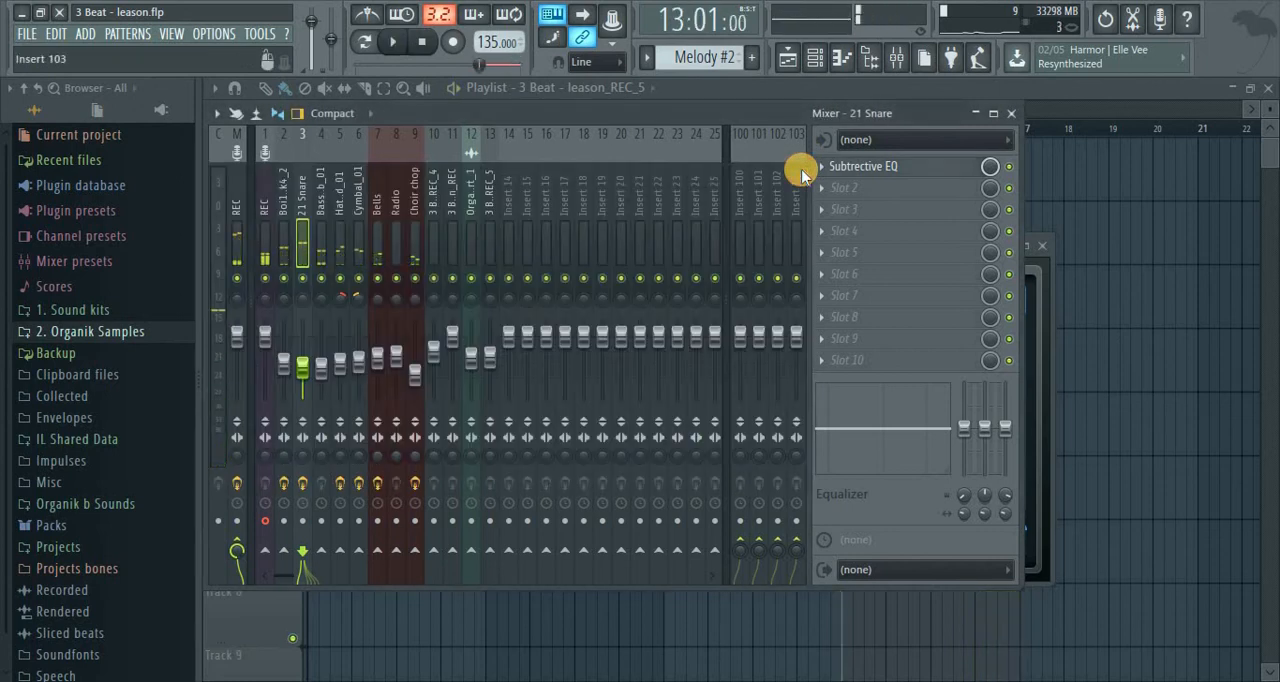
key(space)
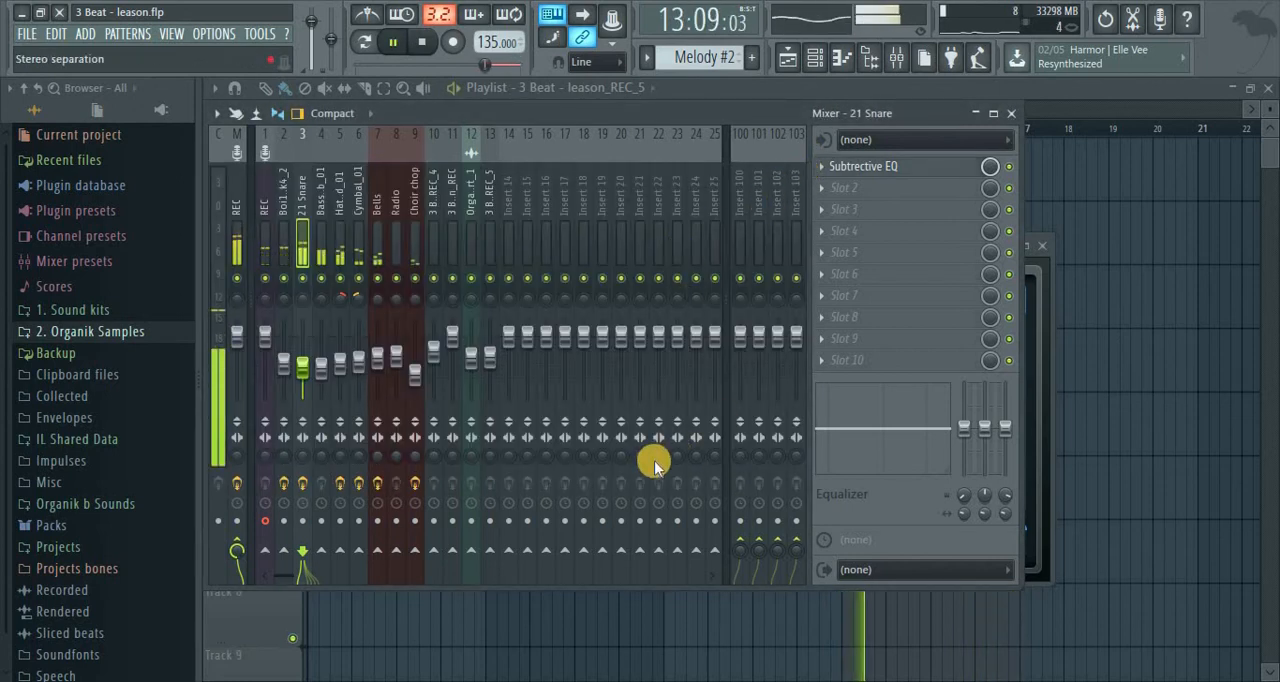
key(space)
Add Fruity Parametric EQ 2 to slot 2 of the 21 Snare insert and boost band 6 about 2.7 dB near 3668 Hz
click(824, 189)
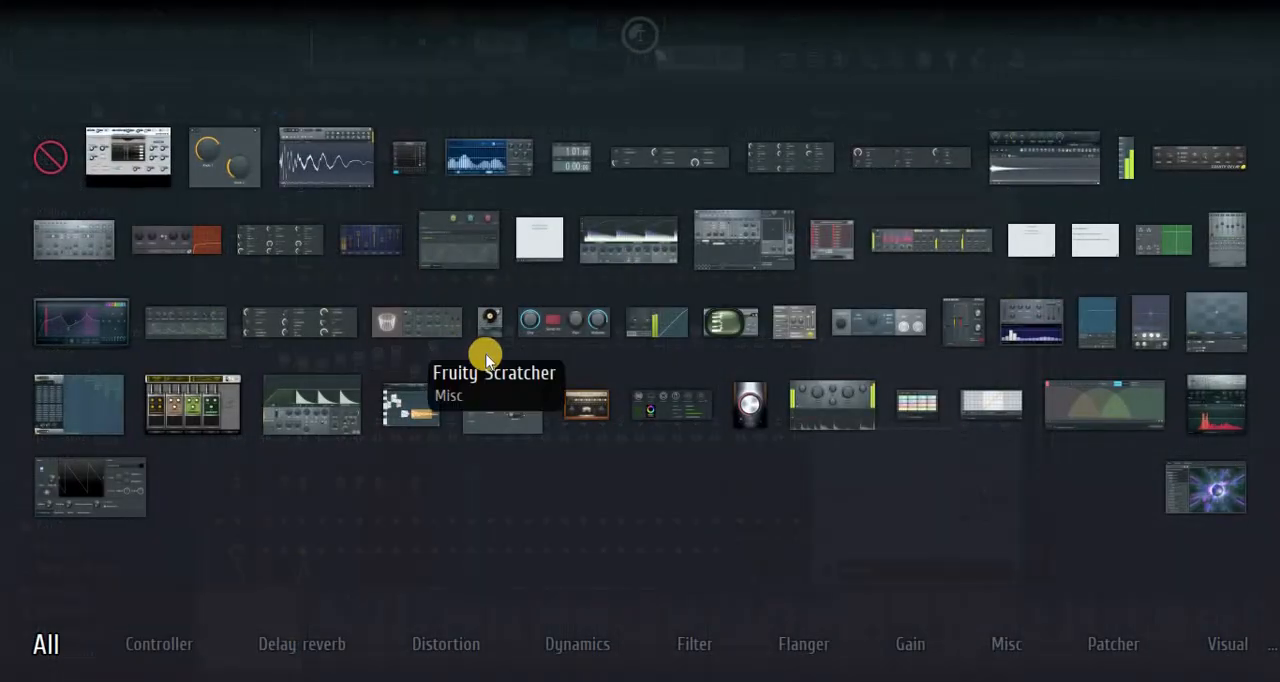
click(110, 322)
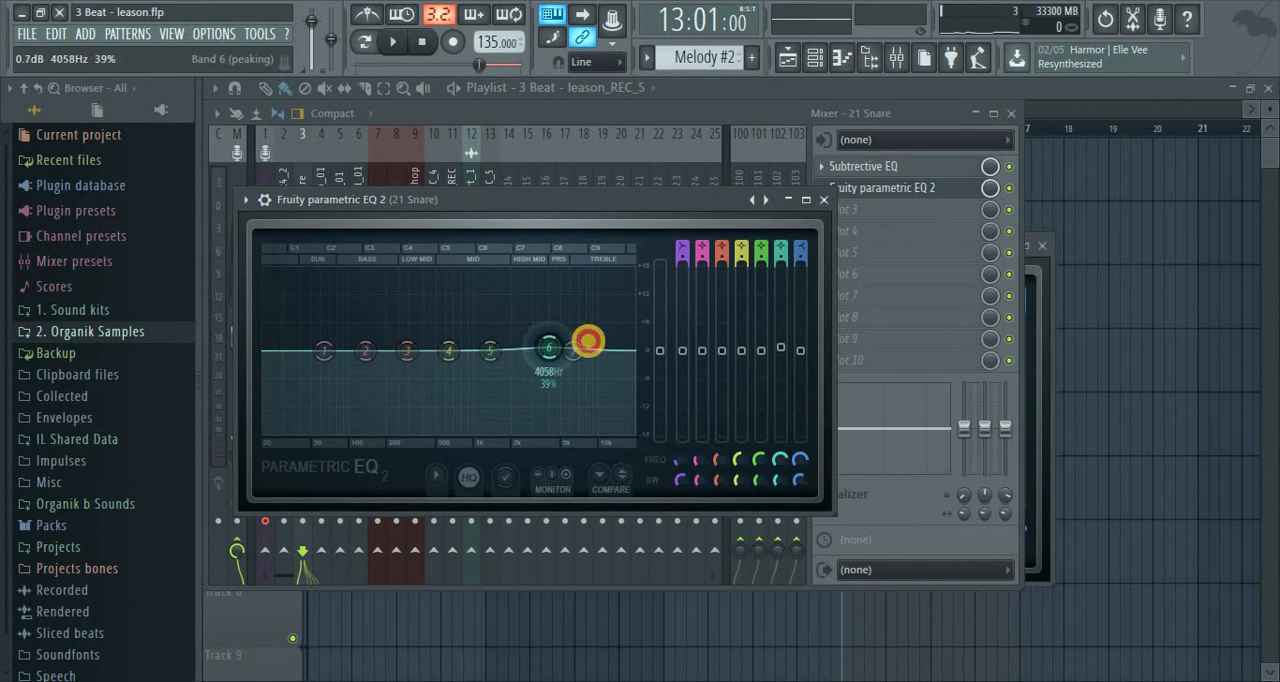
key(space)
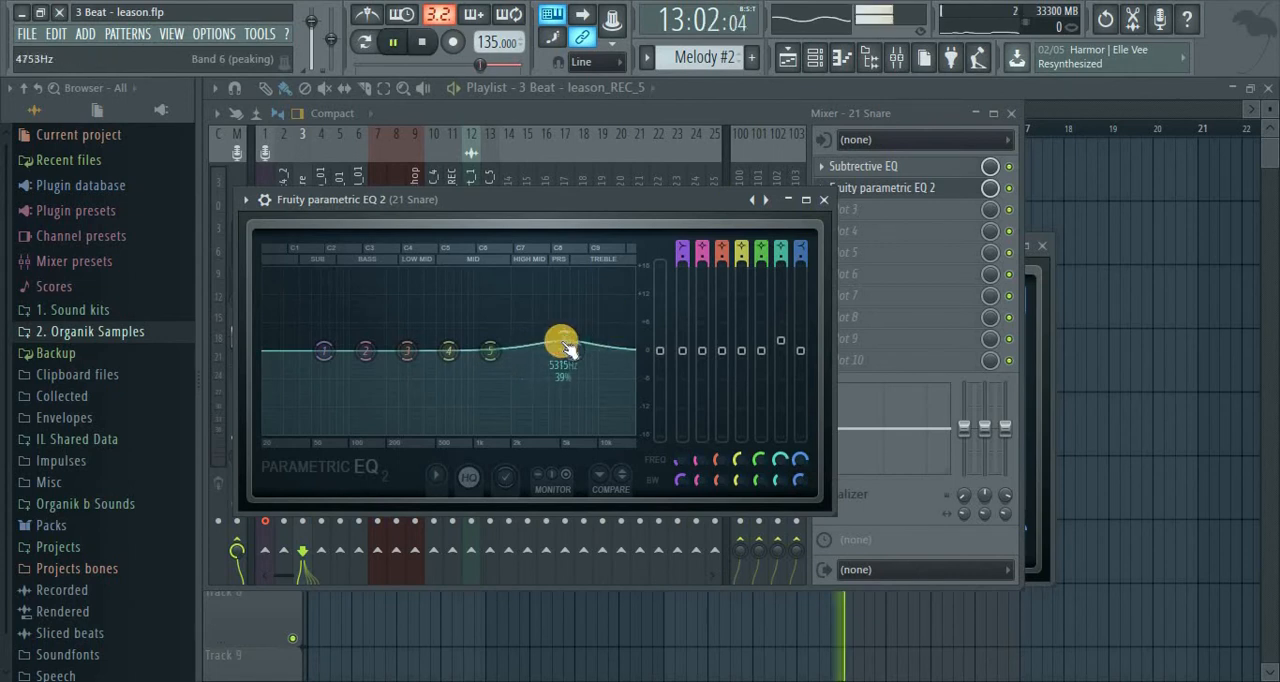
key(space)
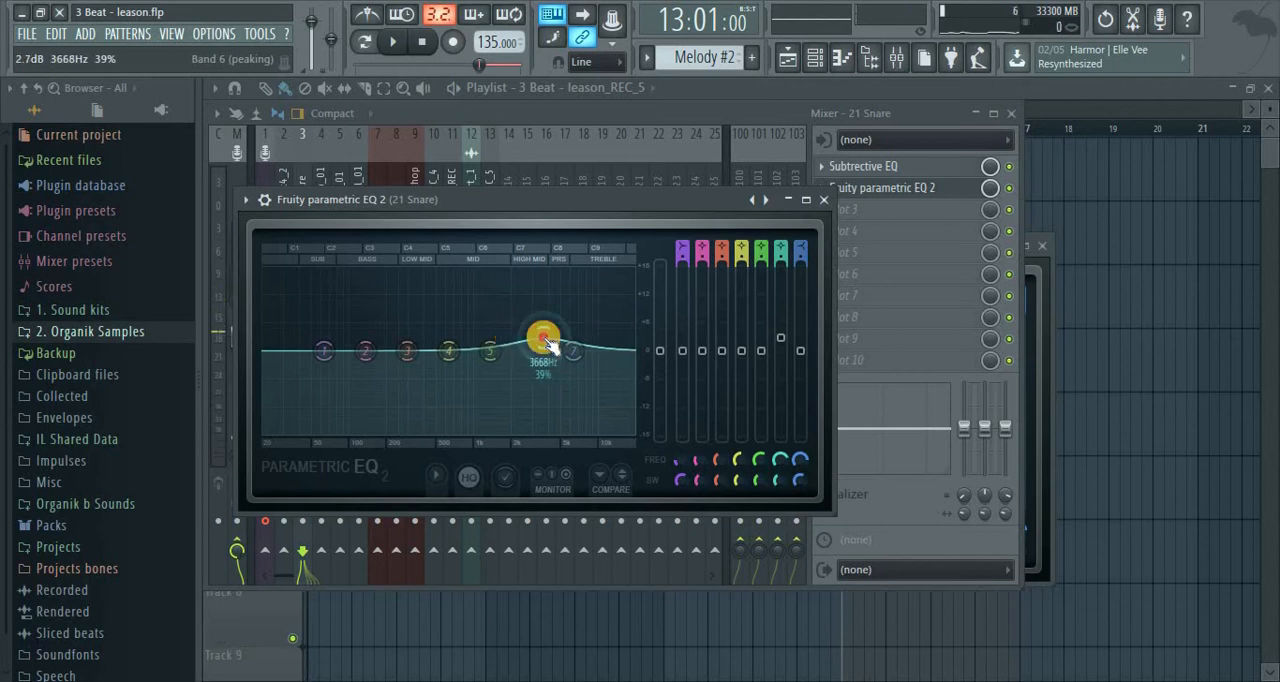
Raise band 7 of the snare's second EQ slightly while the loop plays, close the EQ, and stop playback
key(space)
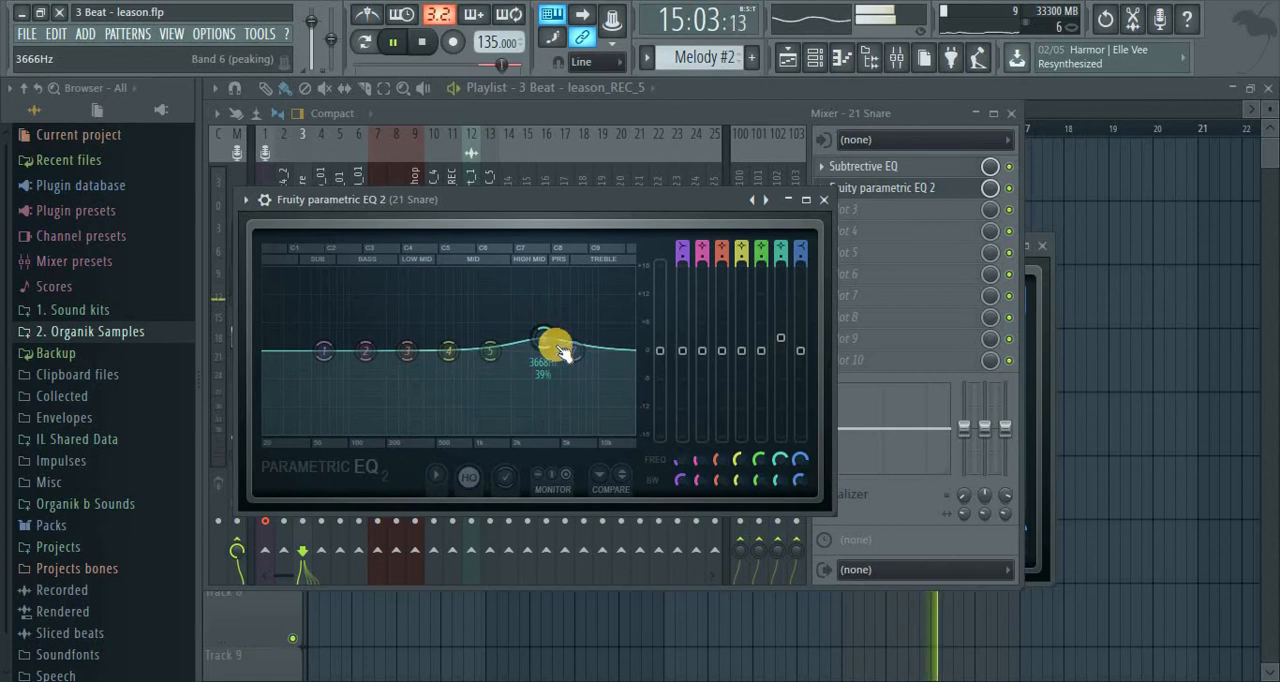
drag(581, 349, 584, 344)
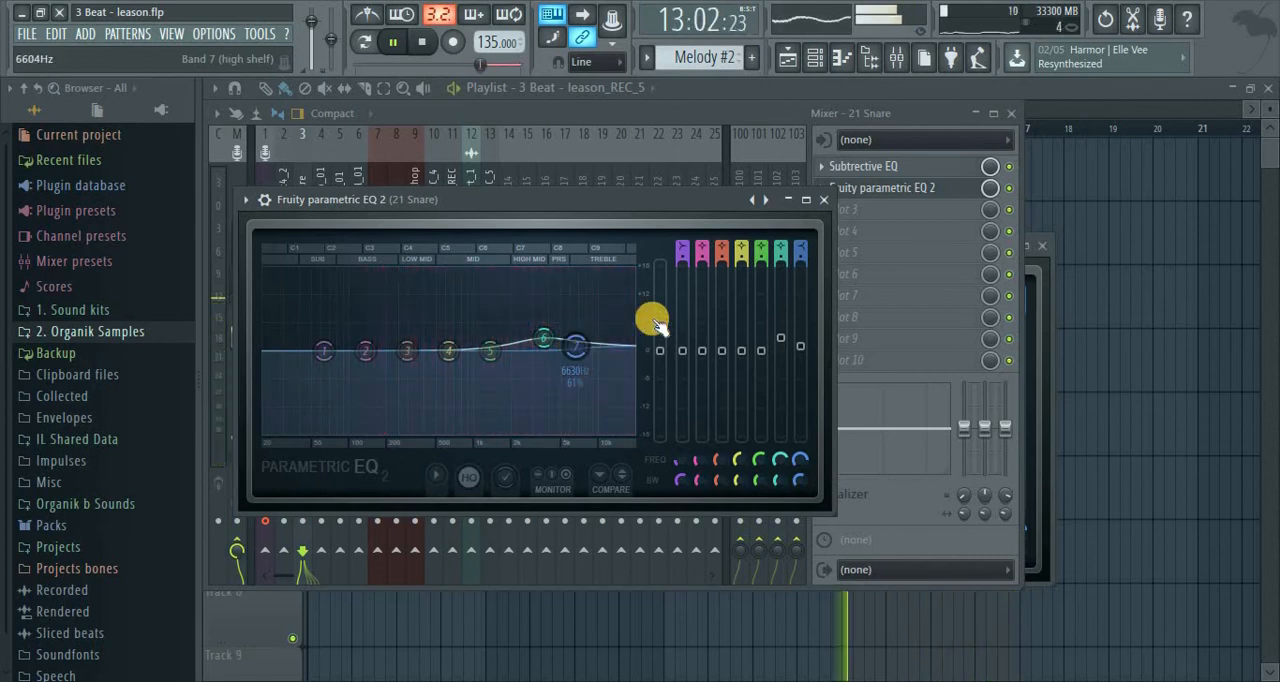
click(824, 199)
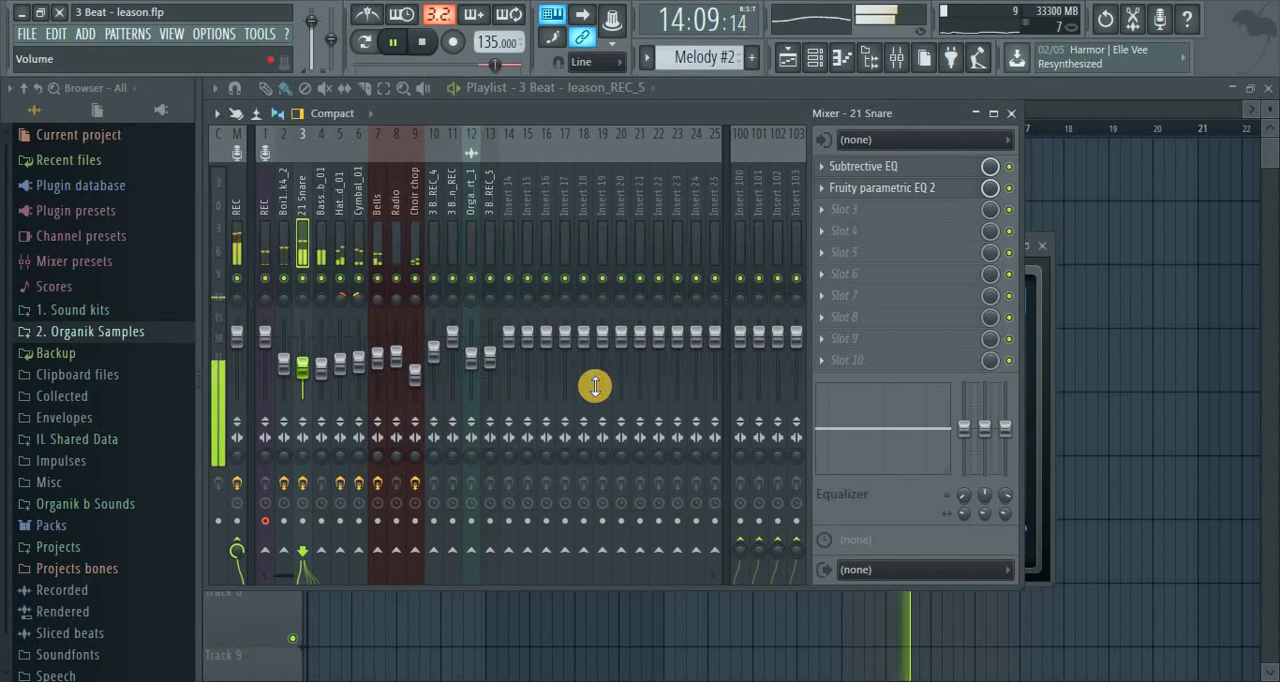
key(space)
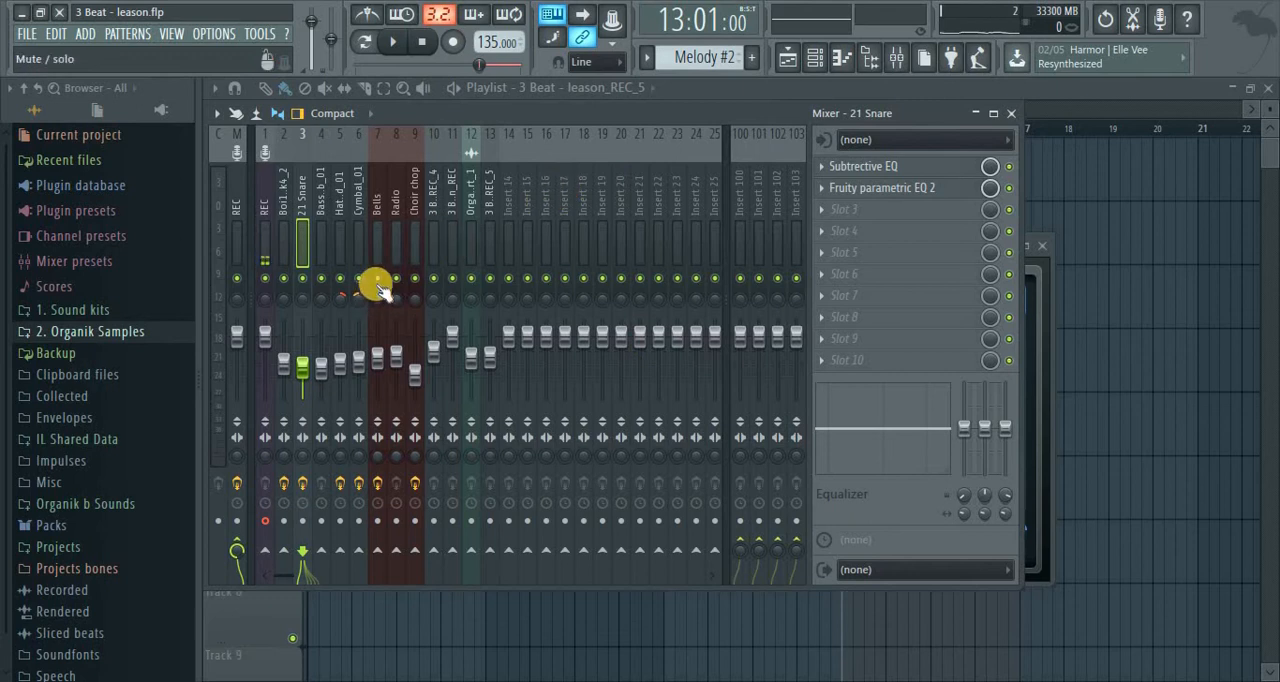
Audition the loop and add Fruity Parametric EQ 2 to slot 2 of the Boi1da Kick4_2 insert
key(space)
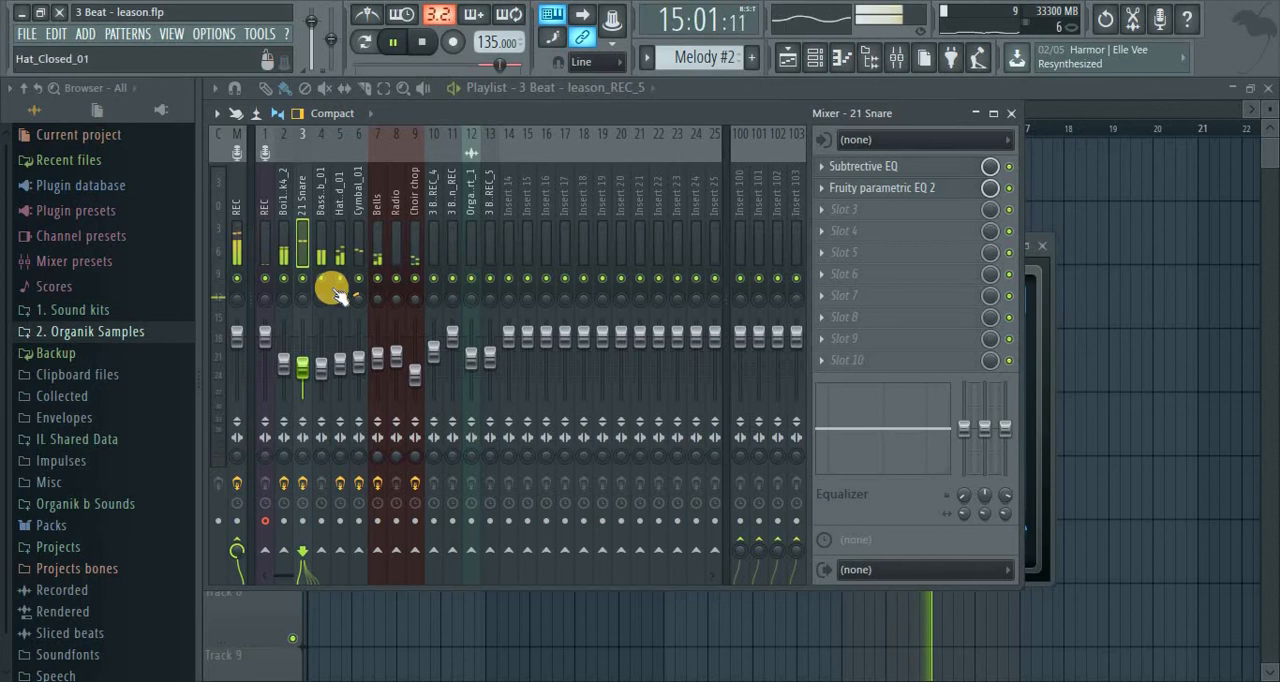
click(286, 246)
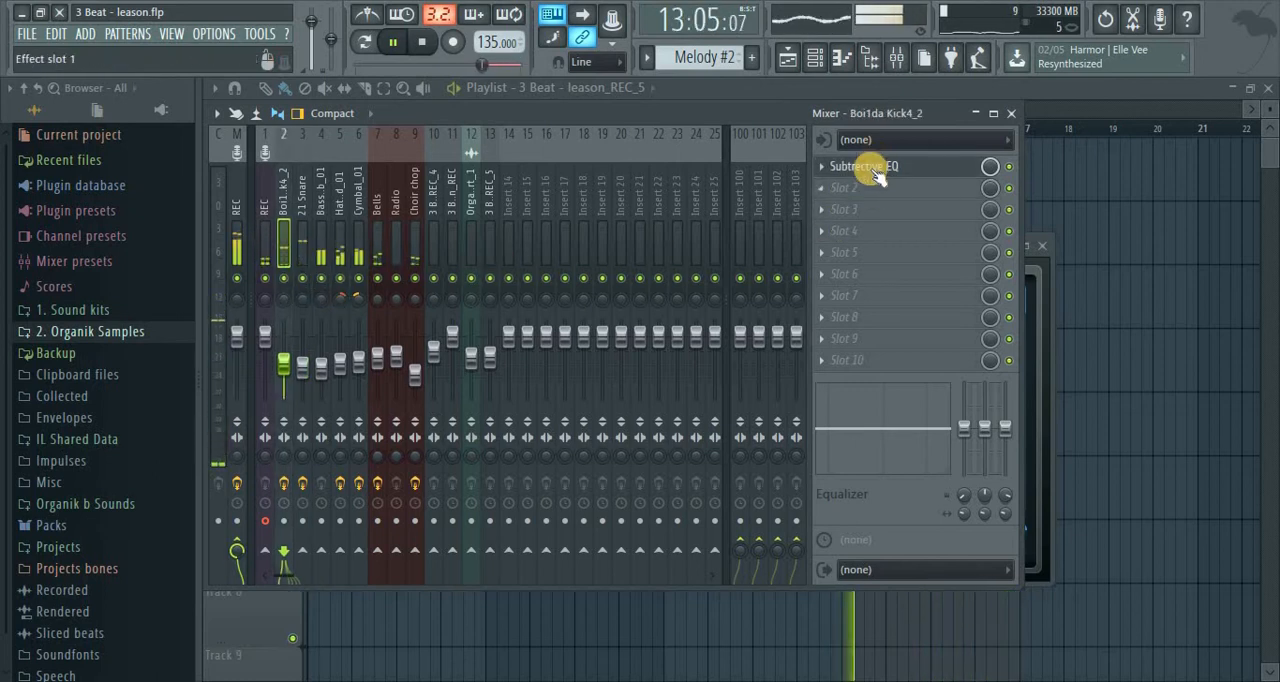
right_click(824, 189)
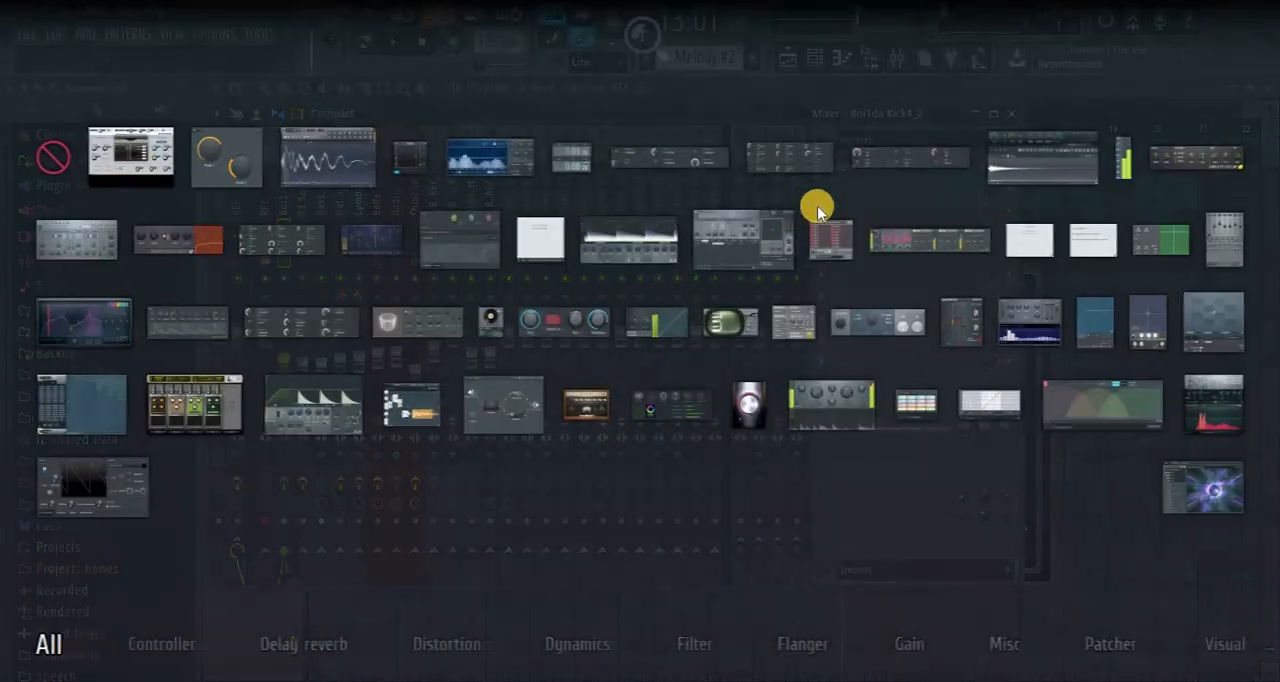
click(84, 322)
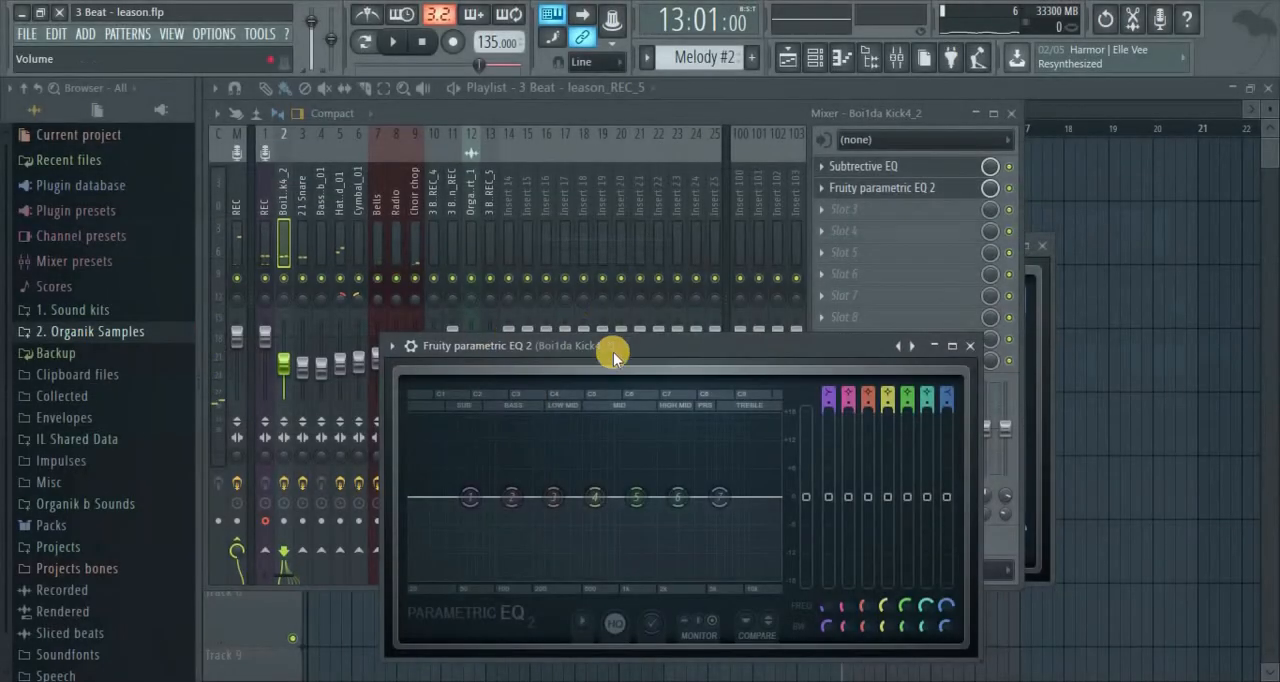
Boost band 2 of the kick's new EQ about 3.6 dB at 170 Hz with 34% bandwidth, and close the open plugin windows
key(space)
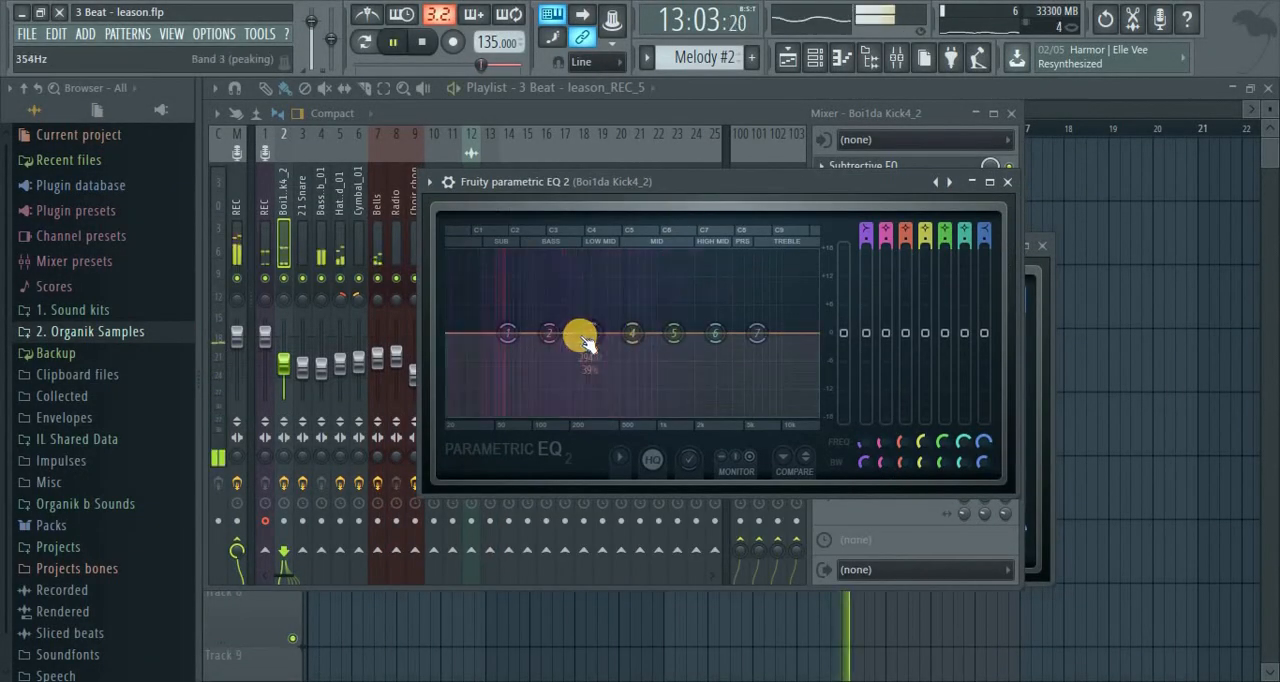
mouse_move(551, 334)
mouse_down()
mouse_move(574, 283)
mouse_move(568, 327)
mouse_up()
scroll(563, 320, down, 1)
click(563, 320)
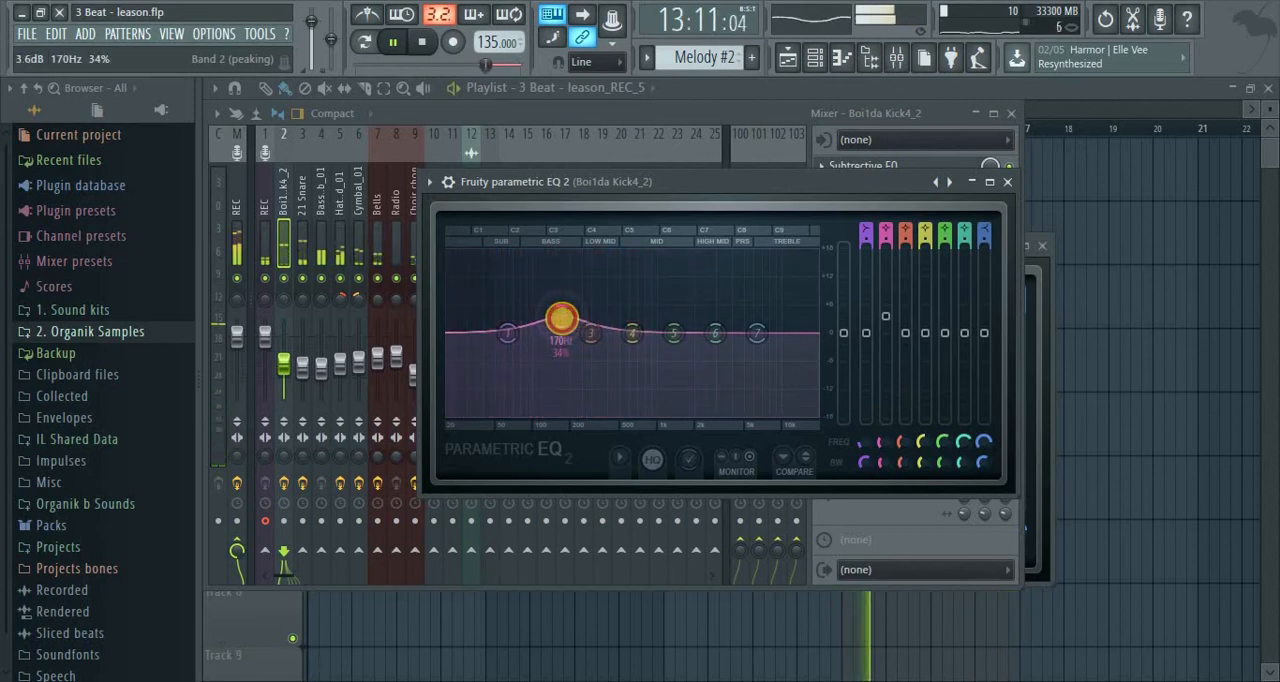
click(1010, 183)
click(1043, 248)
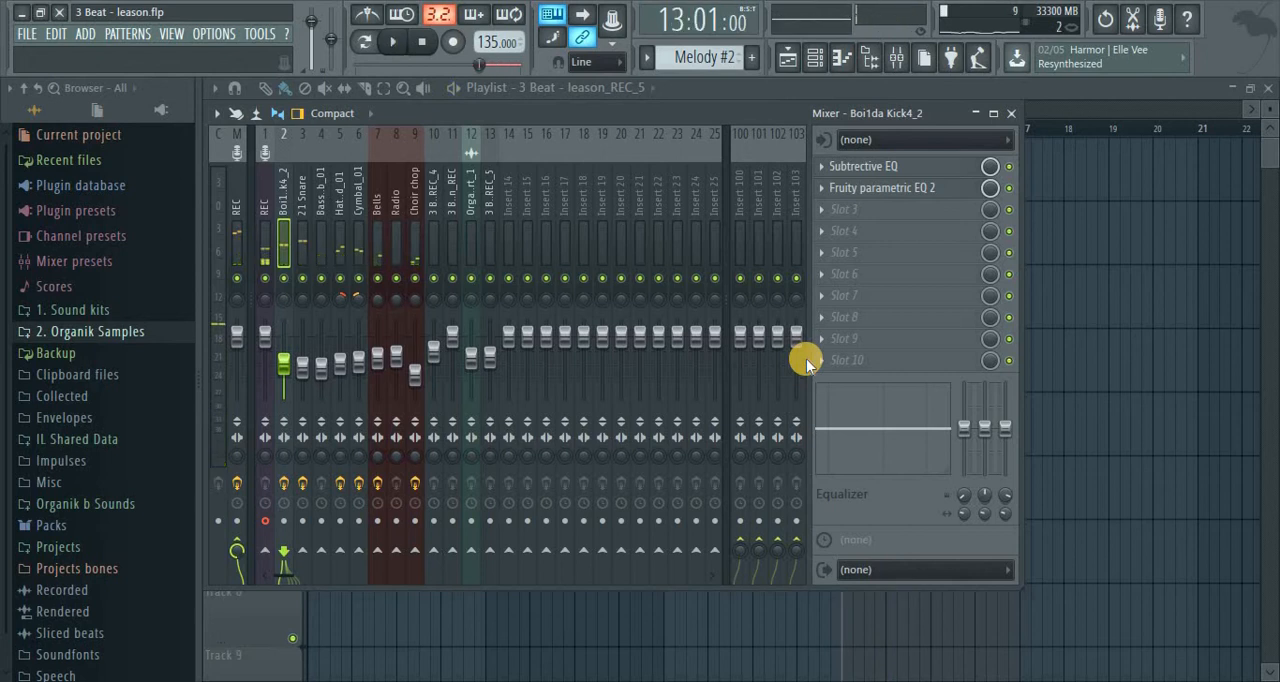
Close the mixer, clear the playlist's time selection, play from around bar 3, and unmute Track 7 with the vocal recording
click(1011, 113)
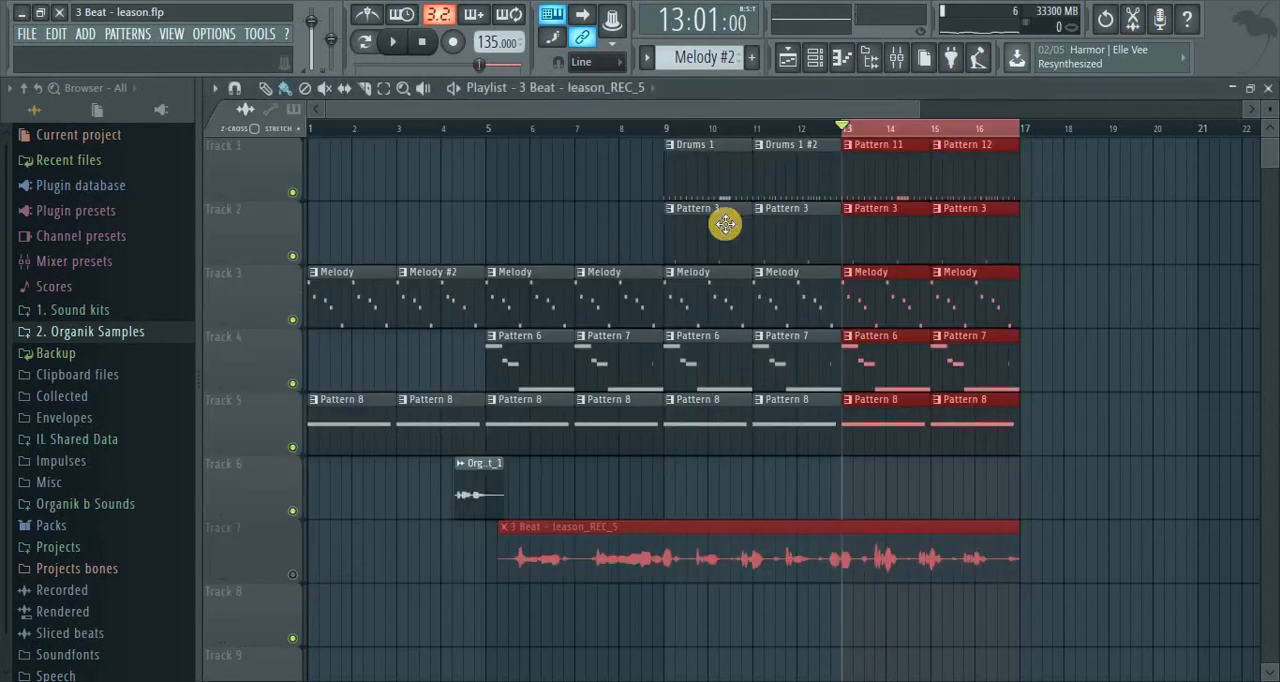
click(827, 163)
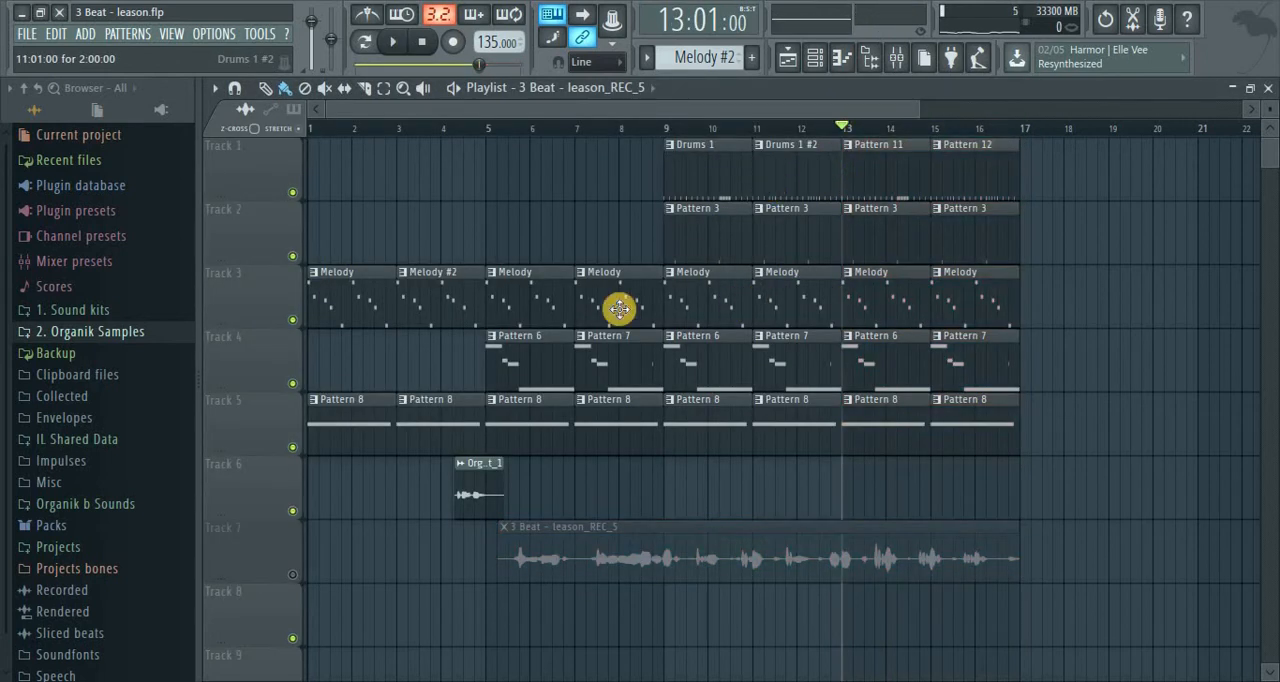
click(420, 137)
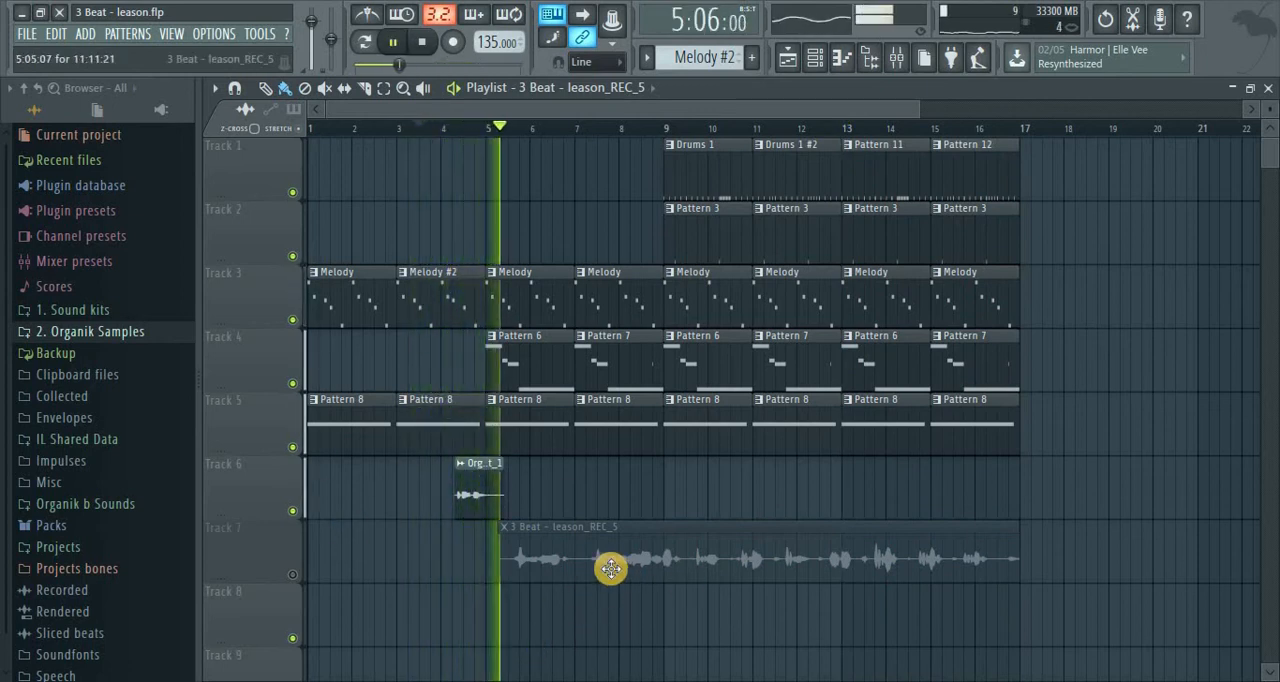
key(space)
key(space)
click(292, 574)
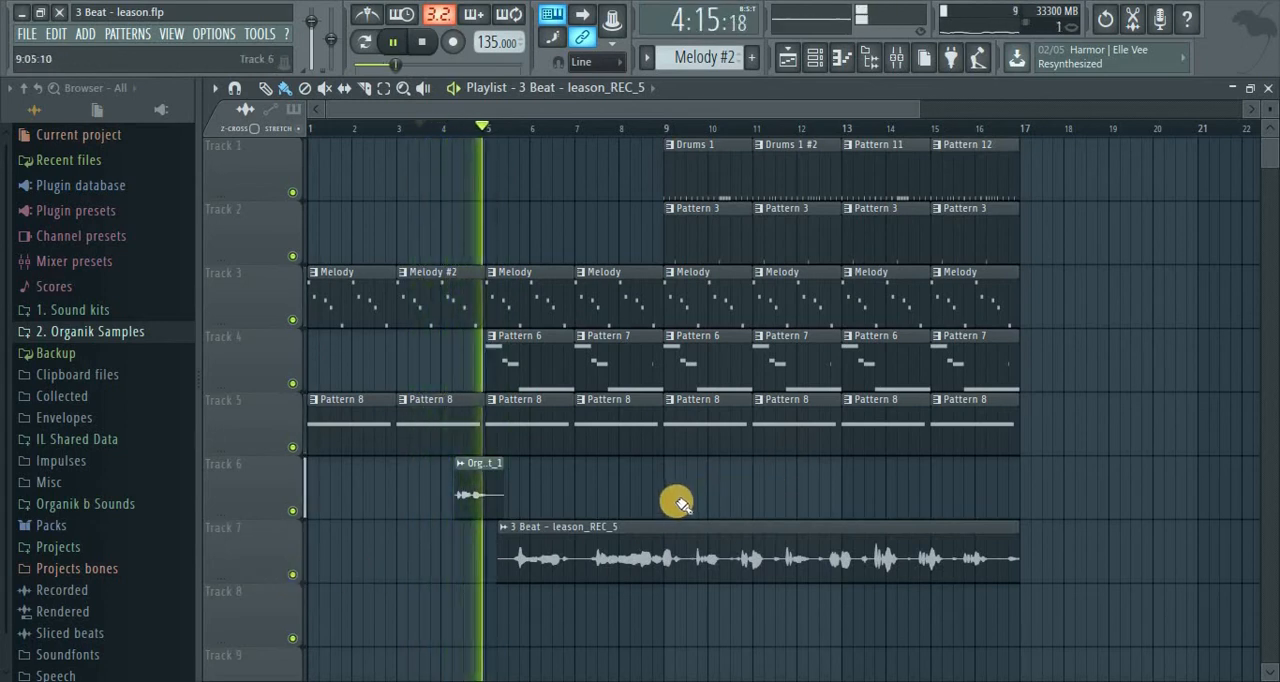
Open the mixer and solo the 3 Beat - leason_REC_5 vocal insert
click(896, 57)
click(491, 238)
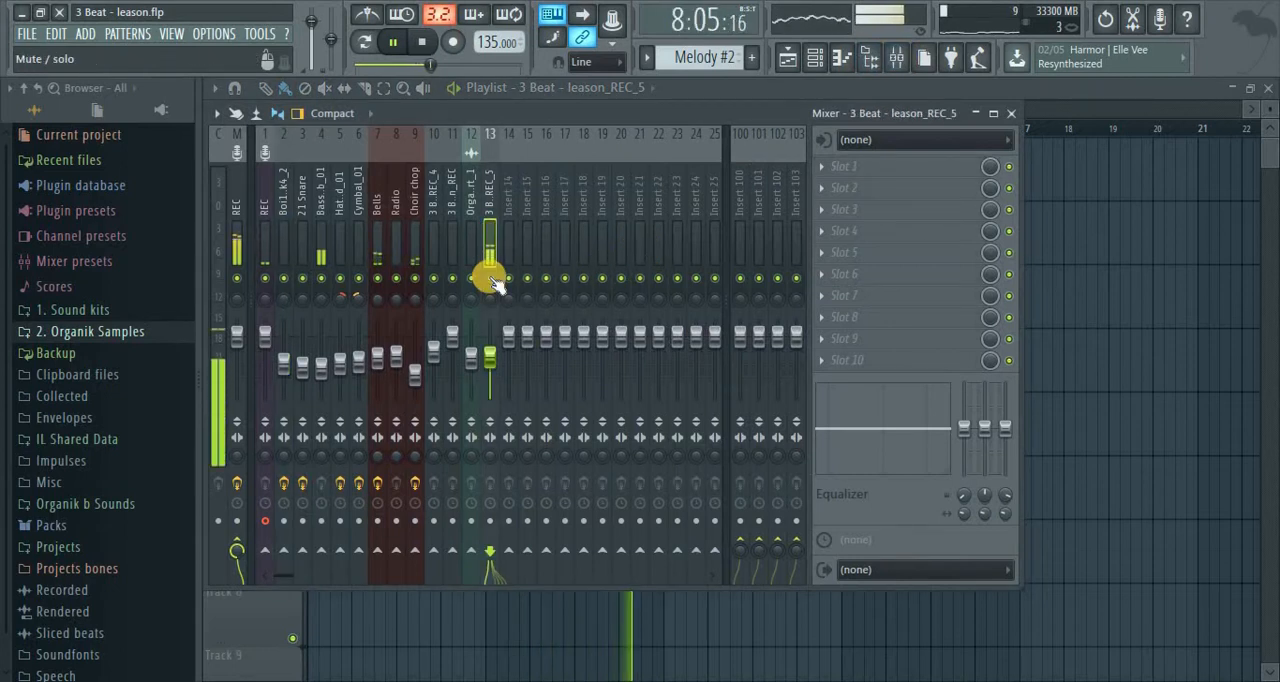
key(space)
right_click(491, 279)
Move the playlist's start position to 5:13:00, audition the soloed vocal from there, and return to the mixer
click(756, 96)
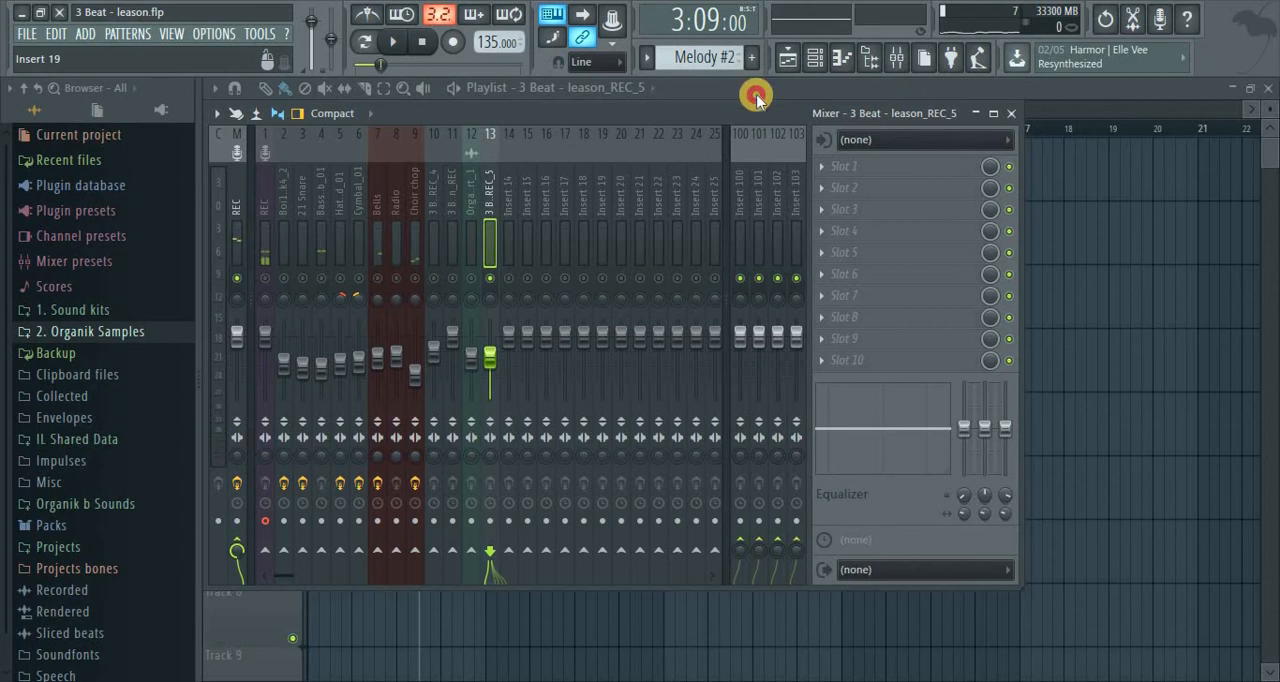
click(500, 129)
key(space)
click(519, 129)
key(space)
click(822, 66)
click(903, 49)
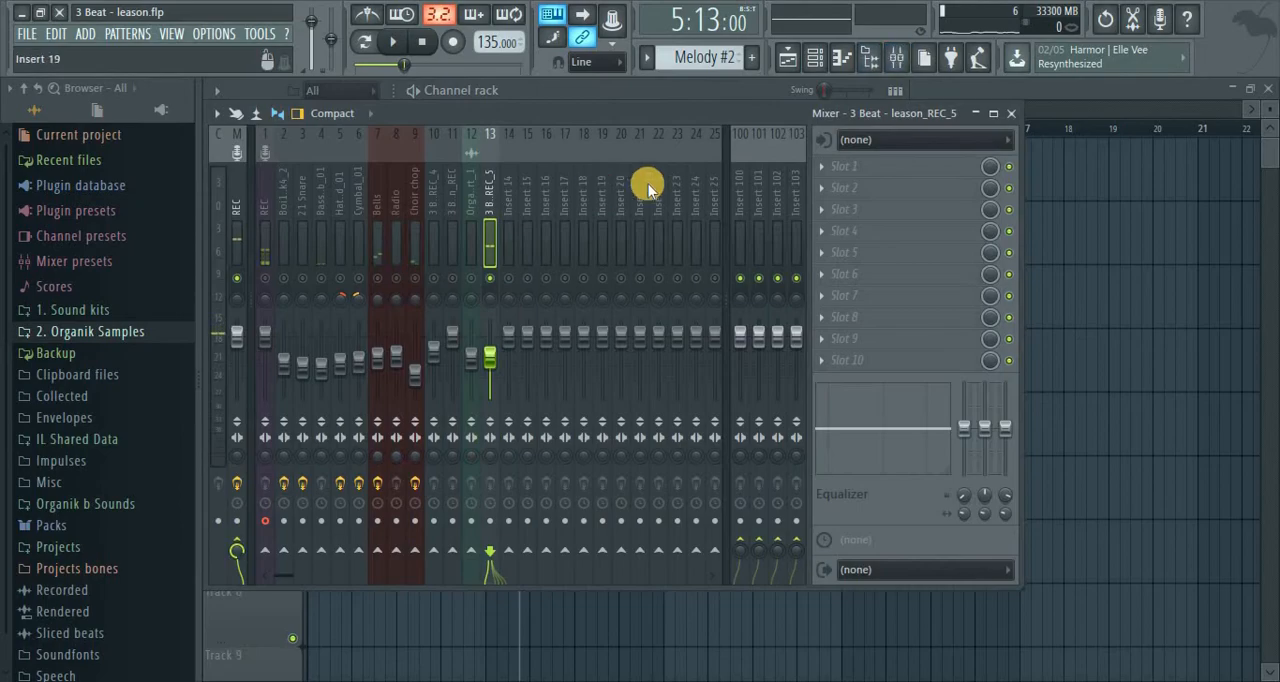
Add Fruity Parametric EQ 2 to slot 1 of the vocal insert and change band 1 to a high-pass filter
click(828, 168)
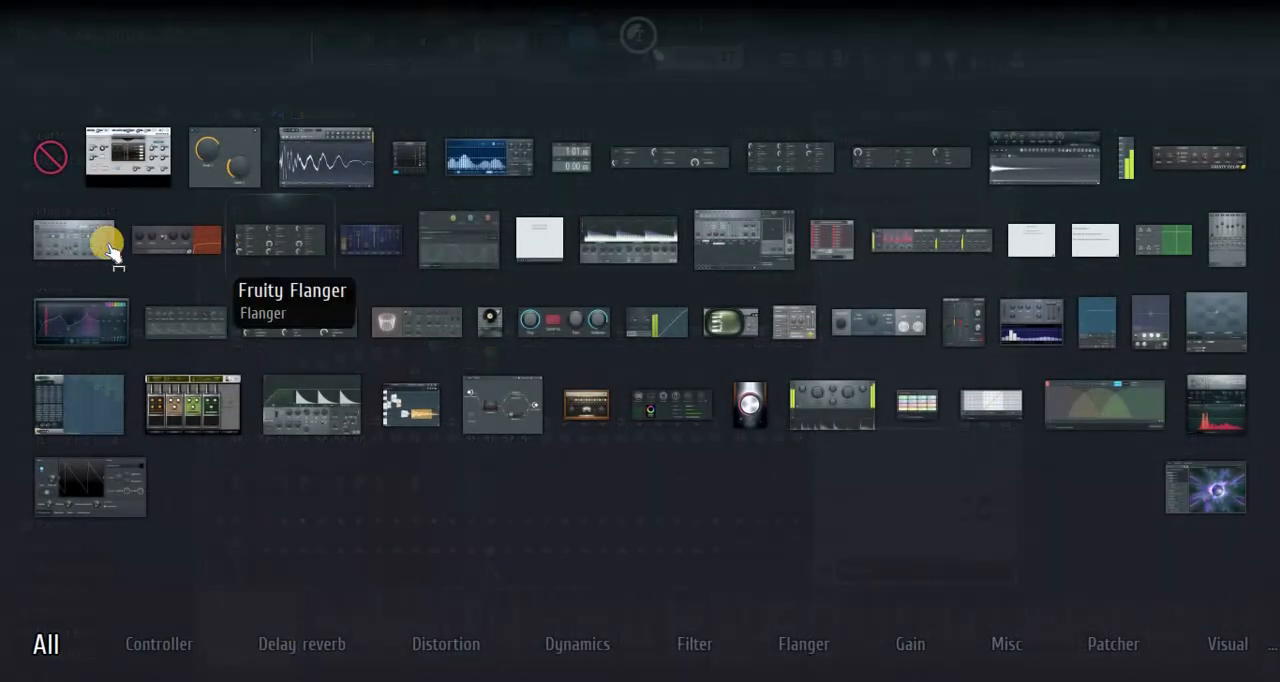
click(100, 318)
right_click(392, 432)
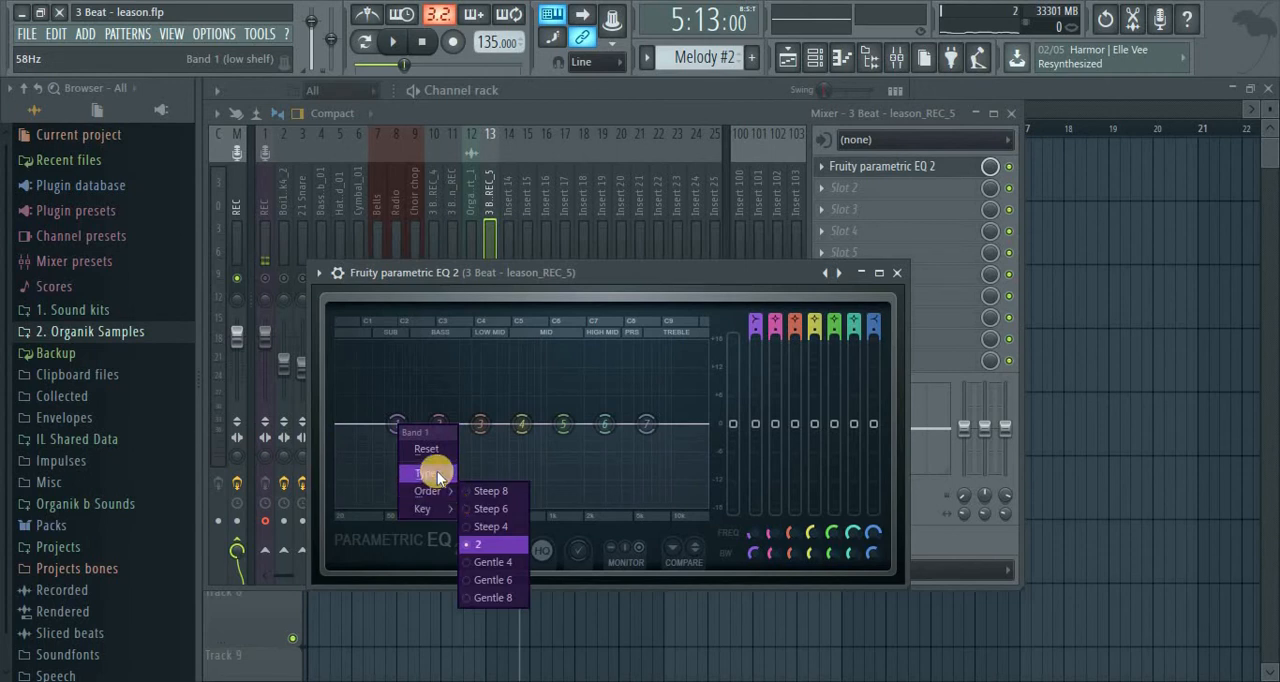
mouse_move(432, 473)
click(481, 532)
Set the vocal EQ's high-pass cutoff to about 89 Hz and audition the vocal
mouse_move(420, 436)
mouse_down()
mouse_move(398, 444)
mouse_move(421, 412)
mouse_move(416, 428)
mouse_up()
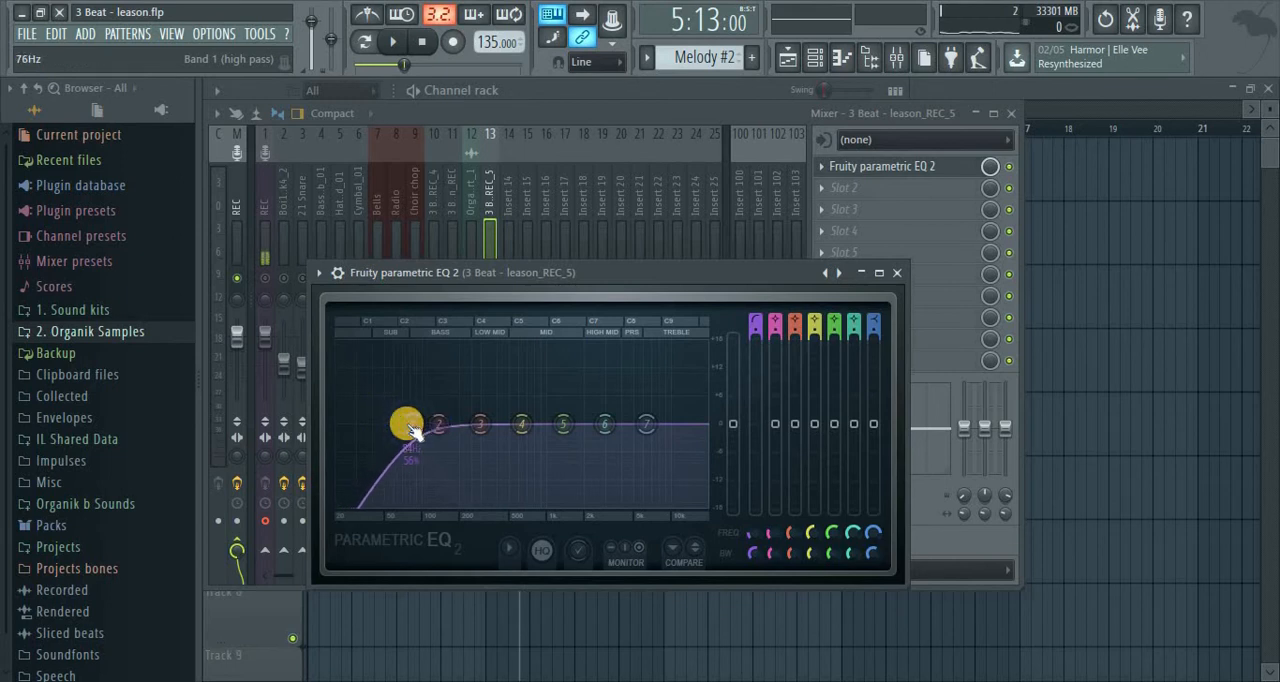
drag(411, 421, 421, 418)
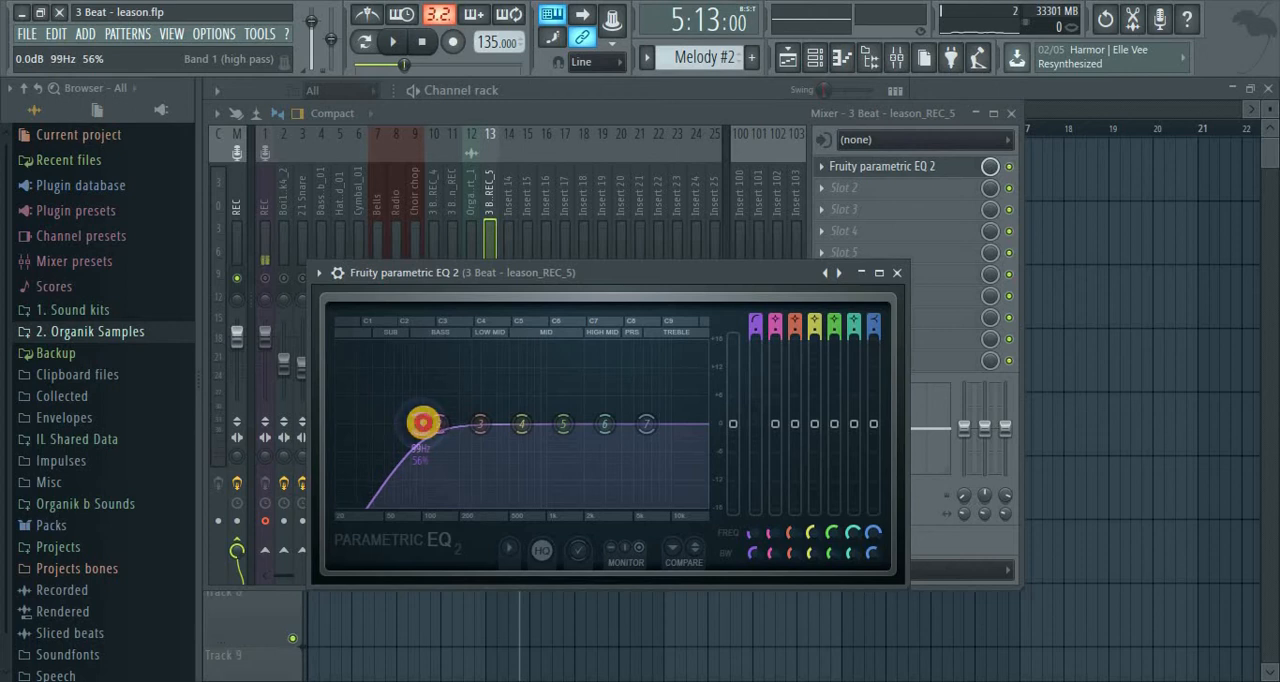
drag(424, 430, 420, 432)
key(space)
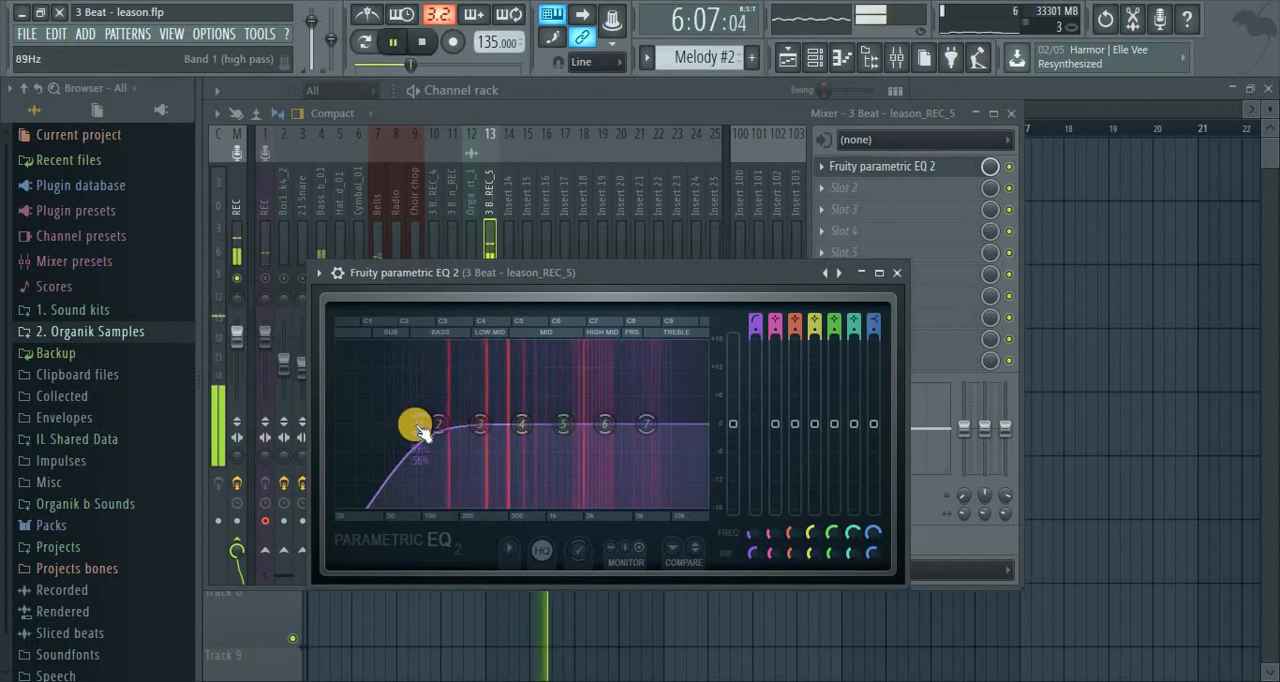
key(space)
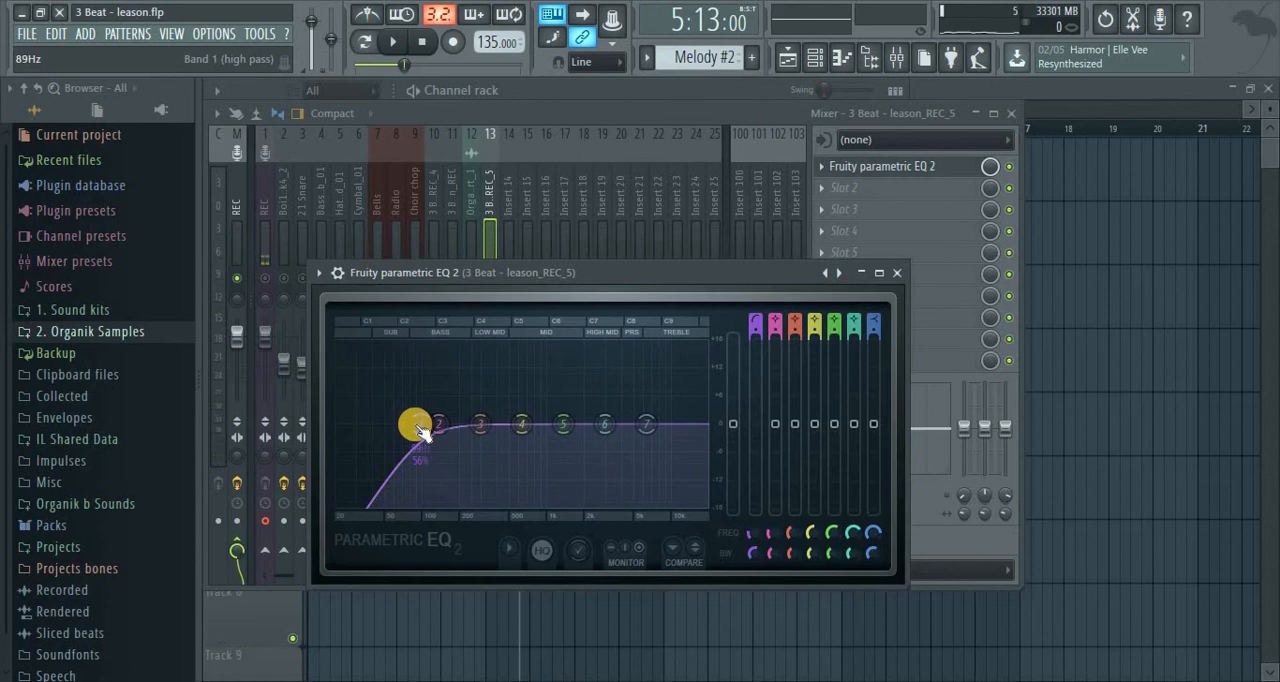
Raise the vocal's high-pass cutoff to about 107 Hz, audition it, and lower the cutoff again during playback
drag(470, 428, 425, 437)
drag(502, 420, 430, 430)
key(space)
key(space)
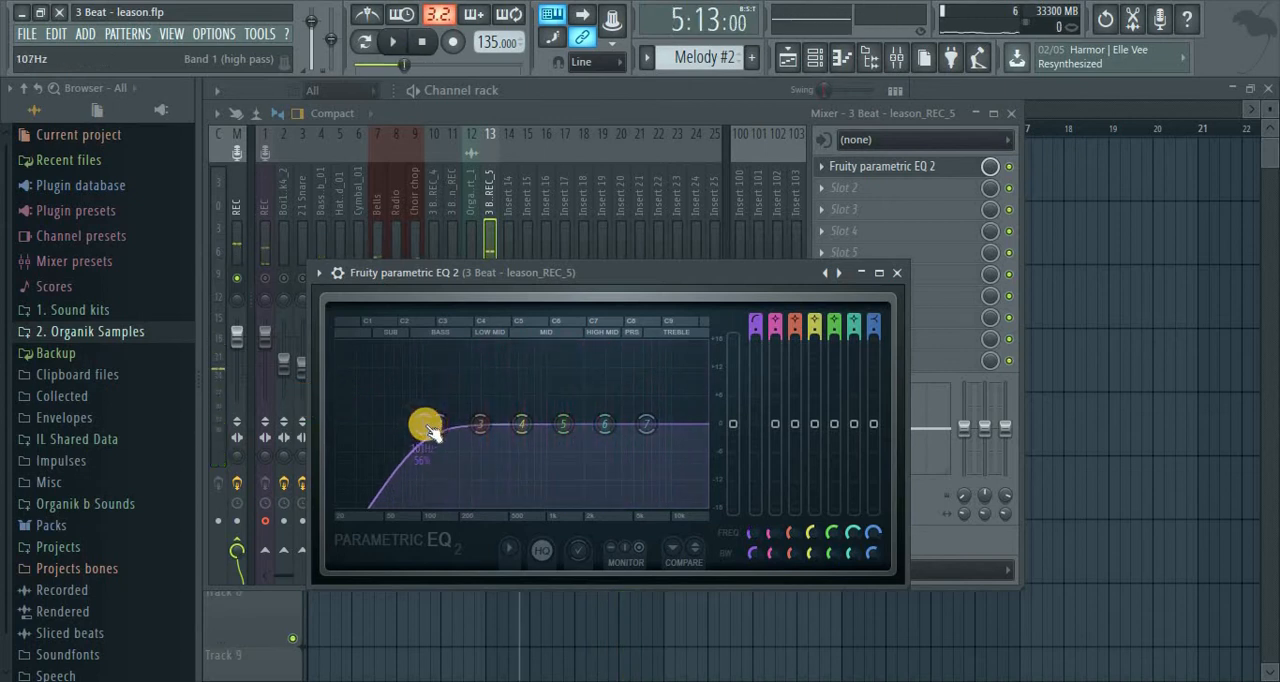
key(space)
mouse_move(431, 432)
mouse_down()
mouse_move(397, 422)
mouse_move(430, 430)
mouse_move(416, 436)
mouse_up()
key(space)
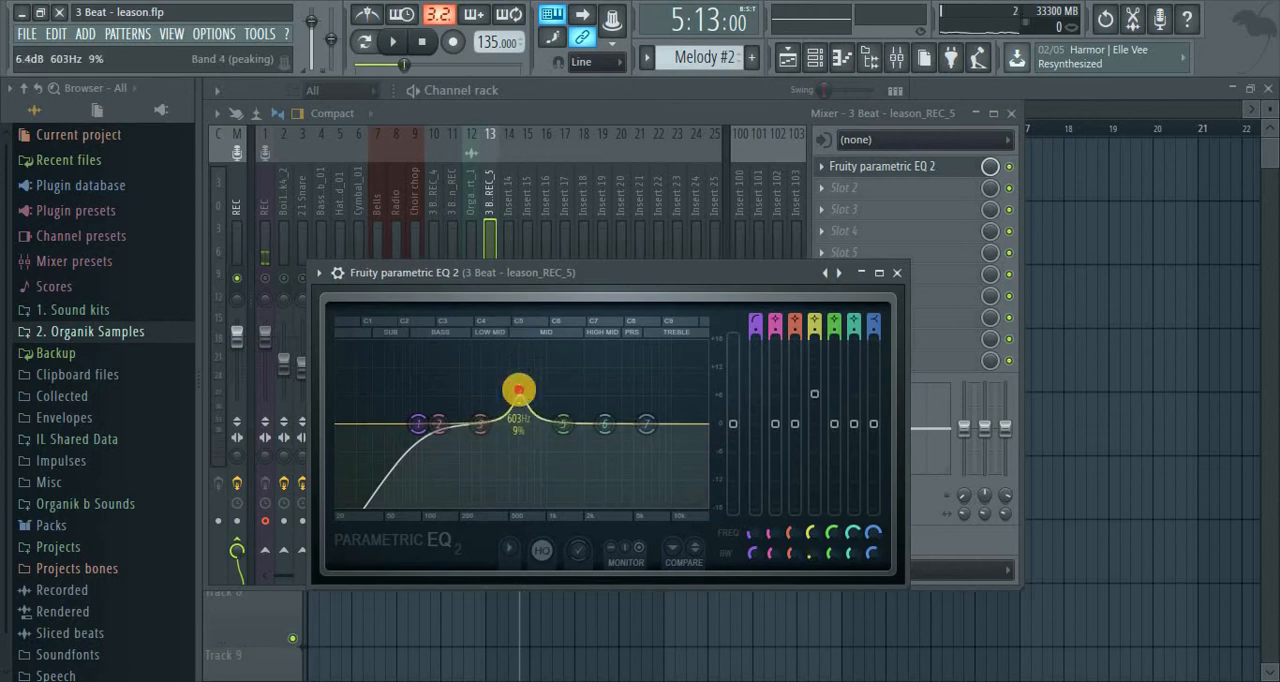
Sweep band 4's narrow boost through the vocal's low mids and turn it into a 3 dB cut at 538 Hz with 4% bandwidth
drag(514, 352, 484, 364)
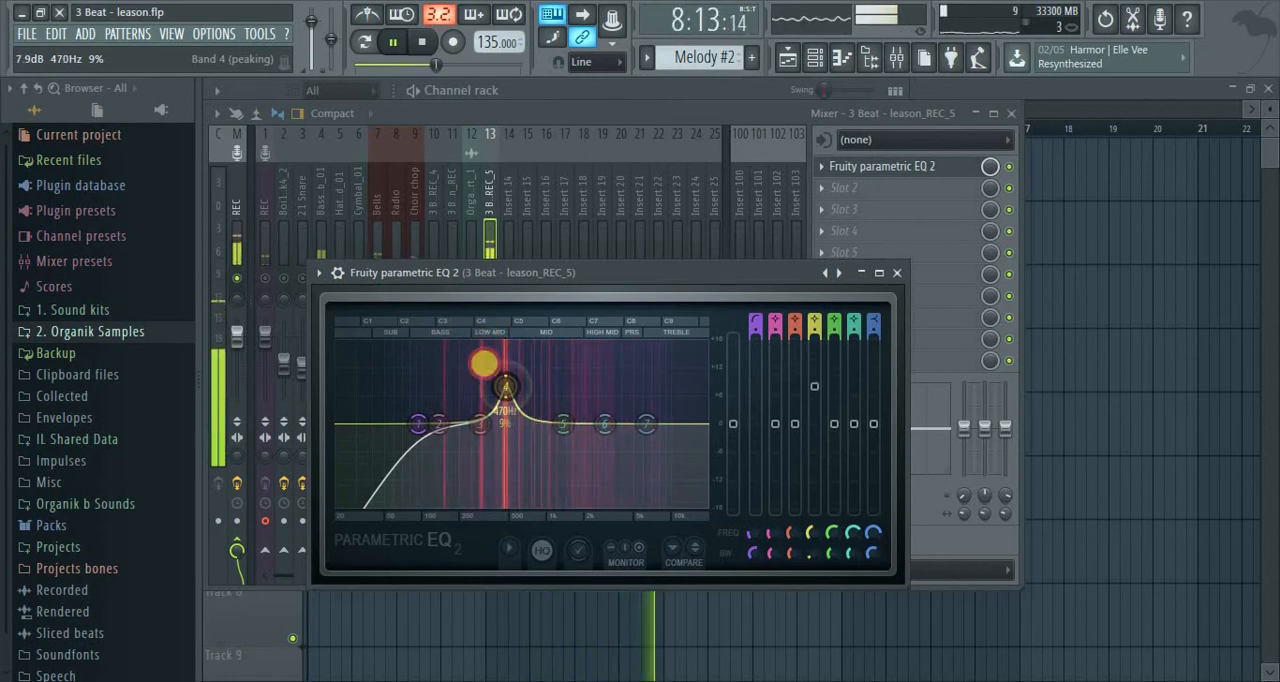
drag(484, 364, 512, 386)
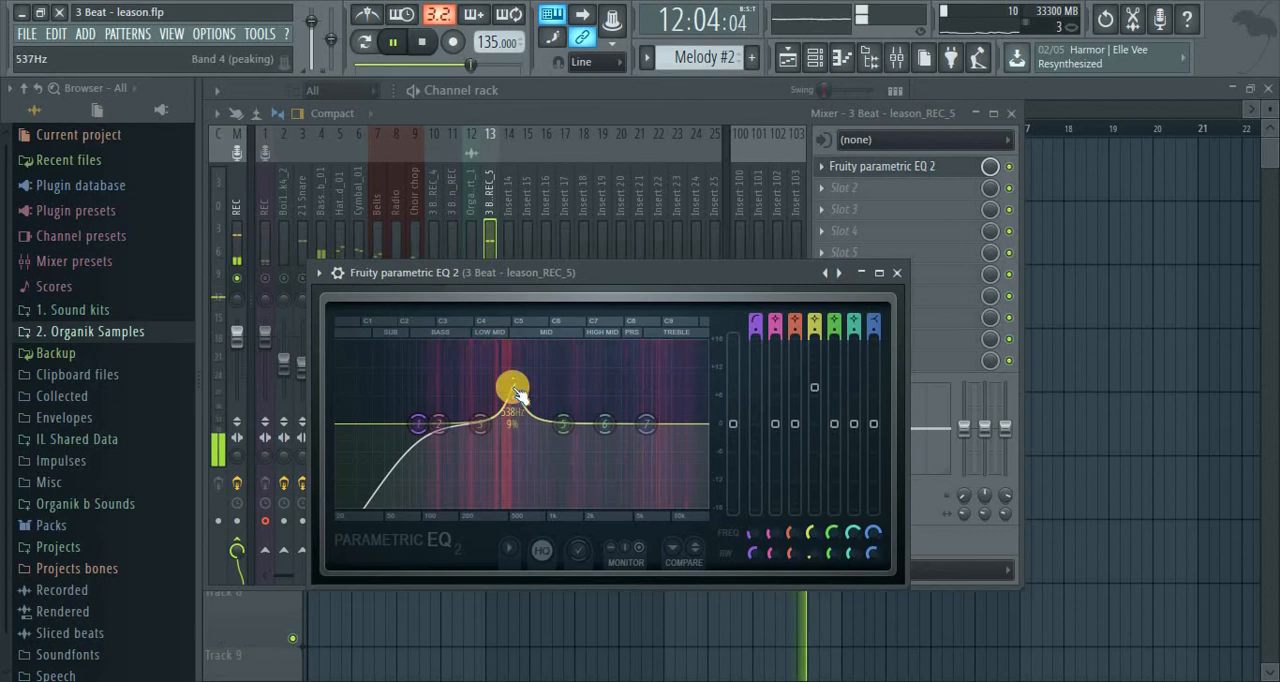
drag(820, 451, 851, 590)
scroll(518, 441, down, 1)
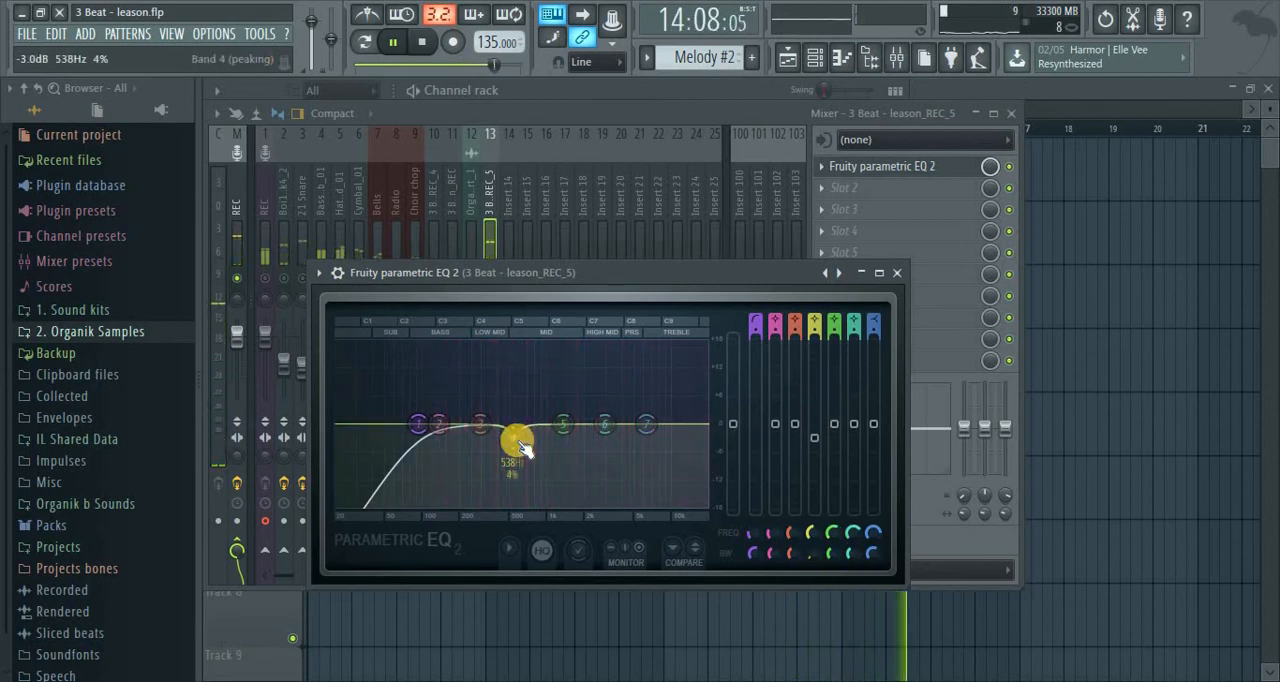
Sweep band 5's narrow boost through the vocal's upper mids and turn it into a 1.6 dB cut at 1809 Hz
key(space)
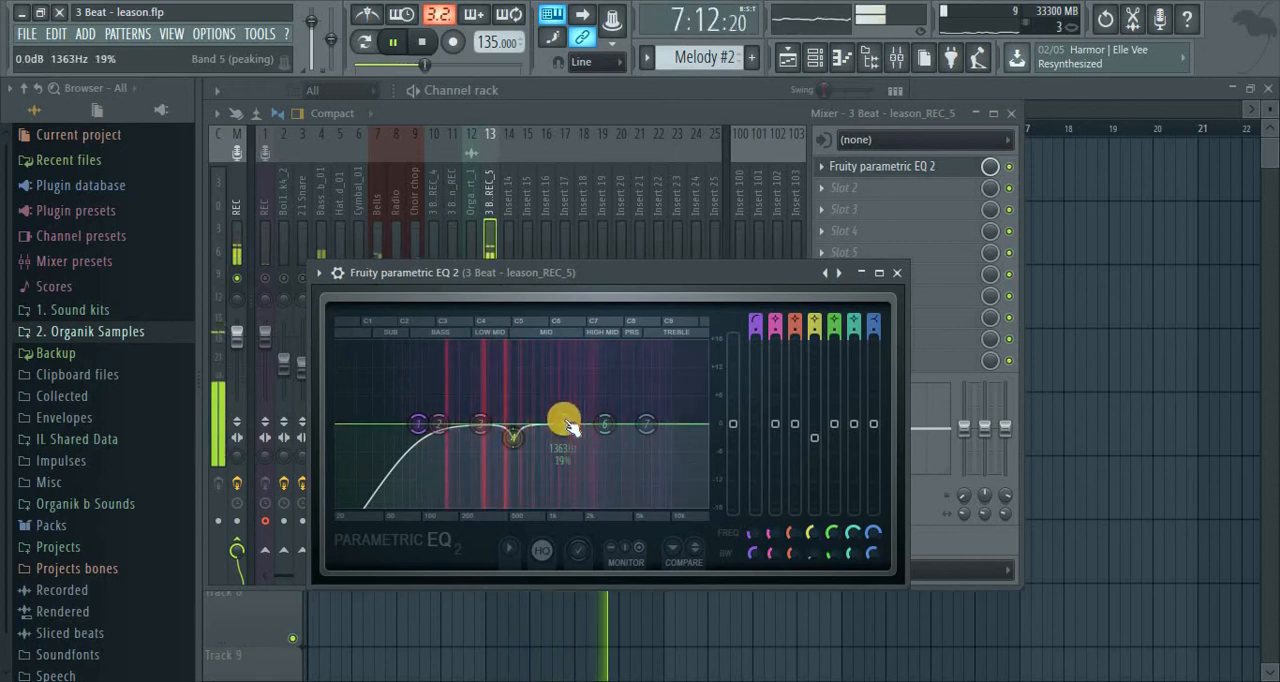
drag(565, 425, 620, 265)
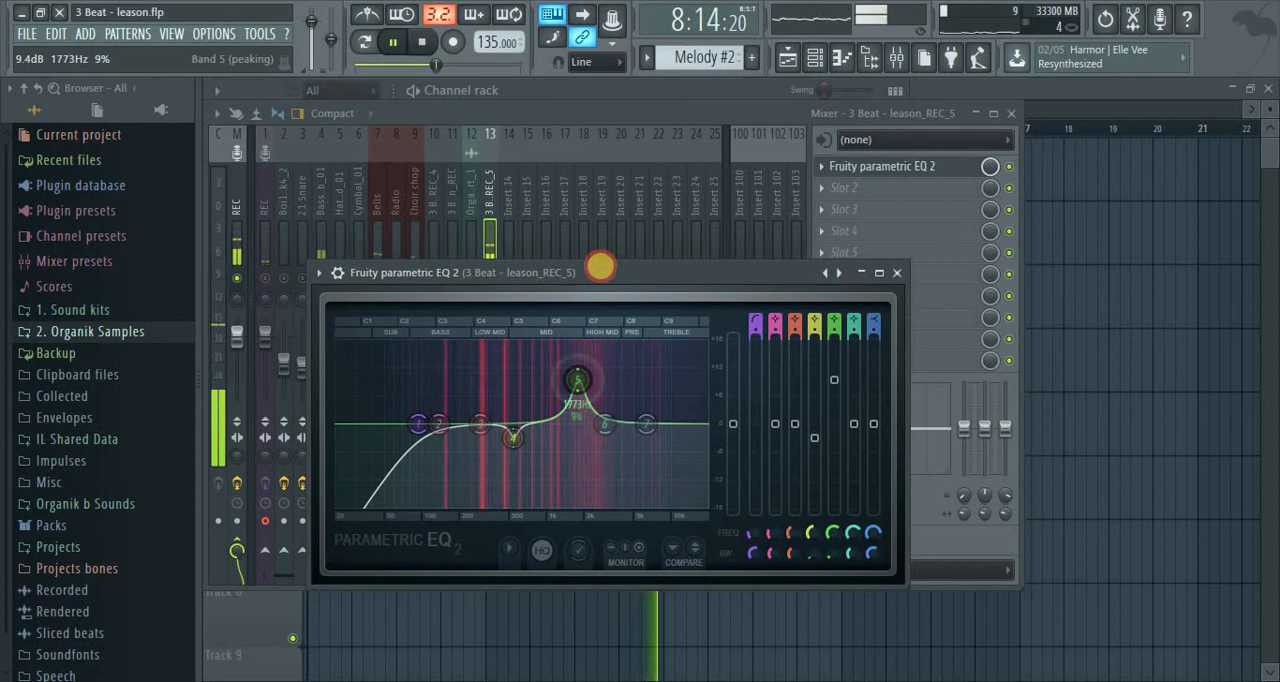
key(space)
drag(834, 381, 840, 513)
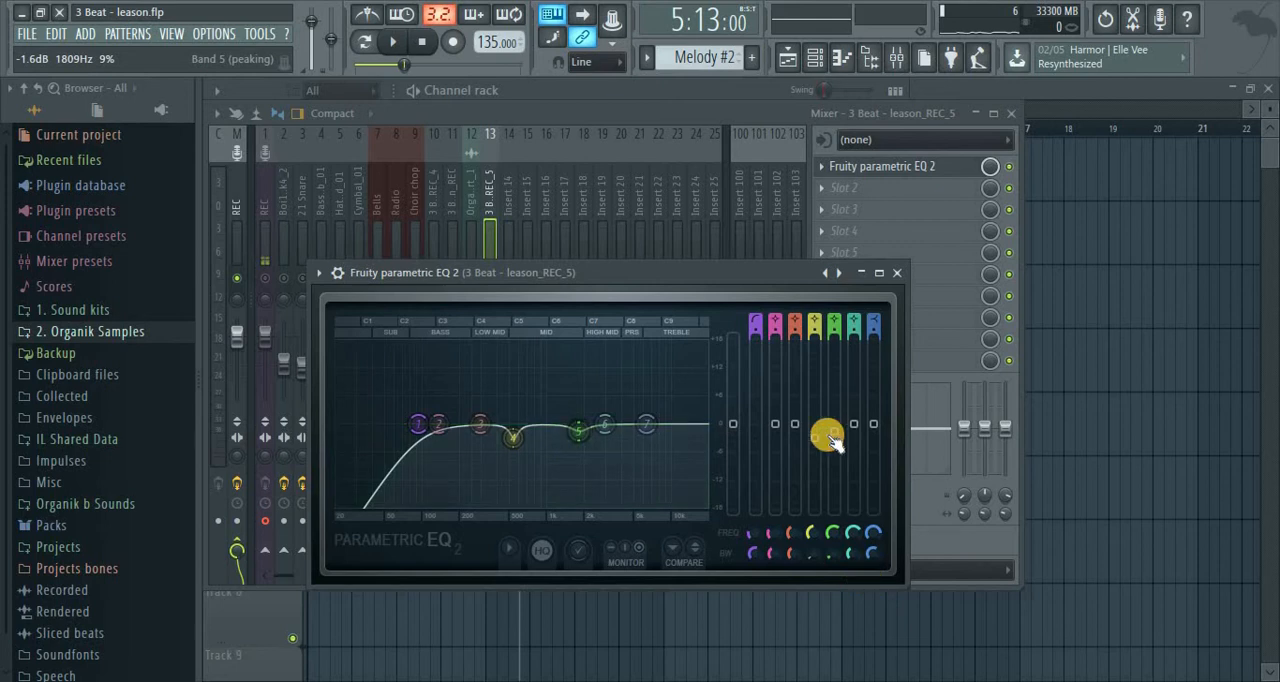
key(space)
click(898, 272)
key(space)
Add a second Fruity Parametric EQ 2 to slot 2 of the vocal insert and give band 3 a slight bass boost
click(831, 188)
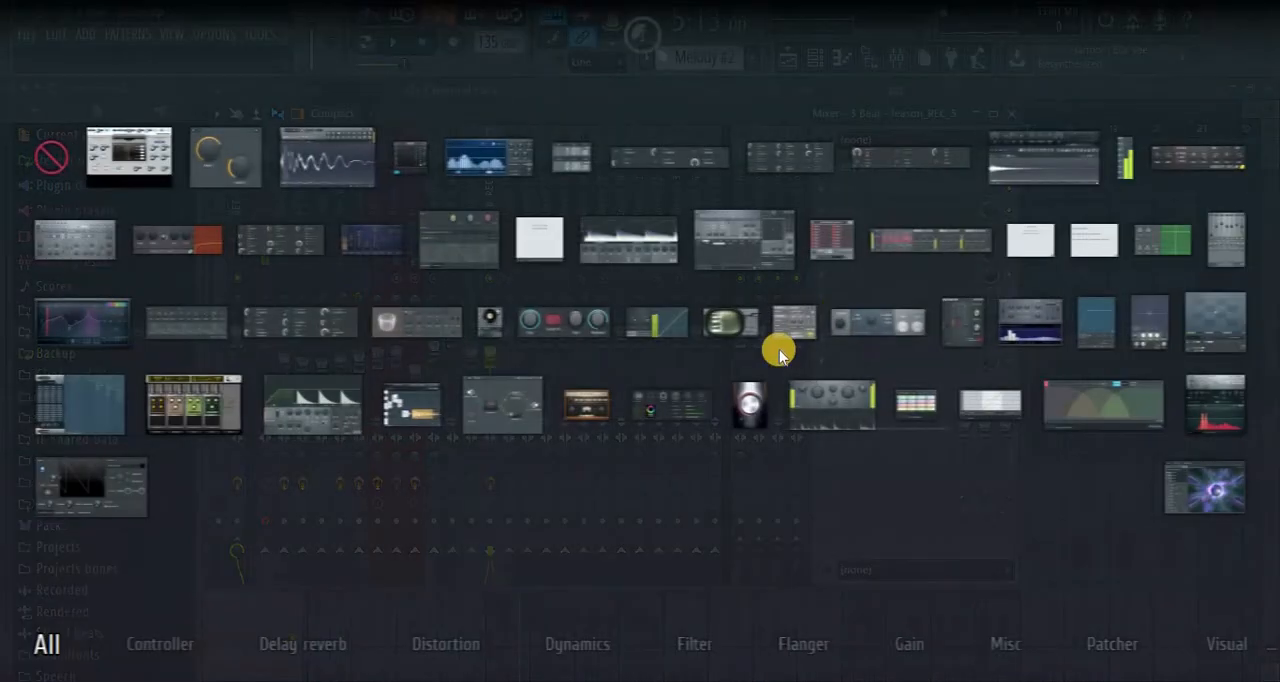
click(92, 336)
key(space)
drag(506, 446, 430, 419)
key(space)
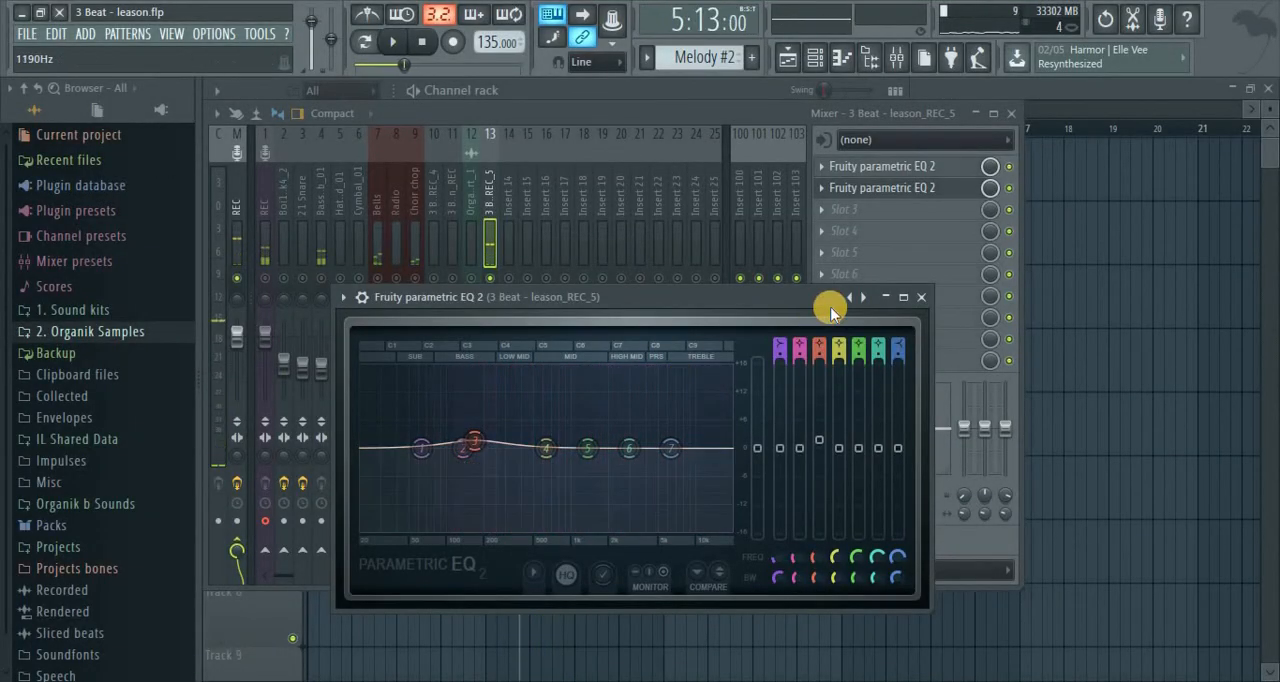
Check the high-pass cutoff in the vocal's first EQ and return to the second EQ
click(900, 166)
drag(438, 424, 455, 430)
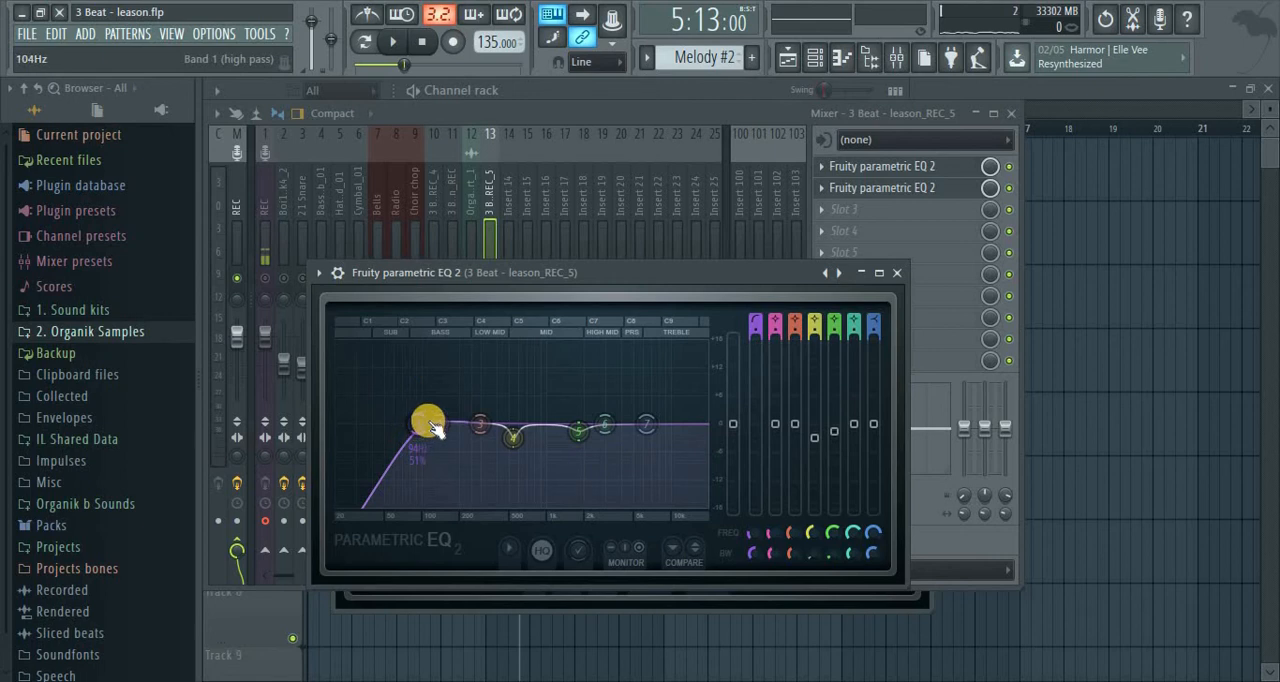
click(900, 268)
click(885, 167)
During playback, shape band 3 of the second vocal EQ into a 3 dB boost at 152 Hz with 19% bandwidth
drag(500, 444, 507, 450)
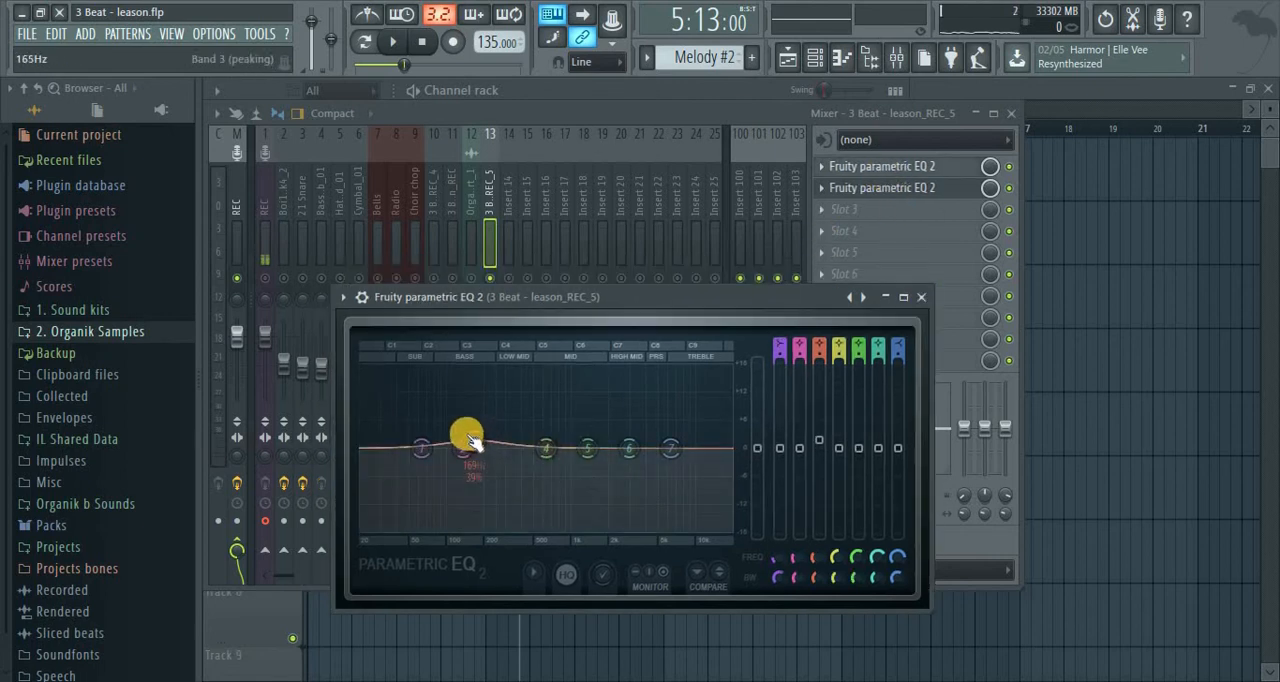
key(space)
drag(417, 431, 467, 433)
scroll(470, 435, down, 4)
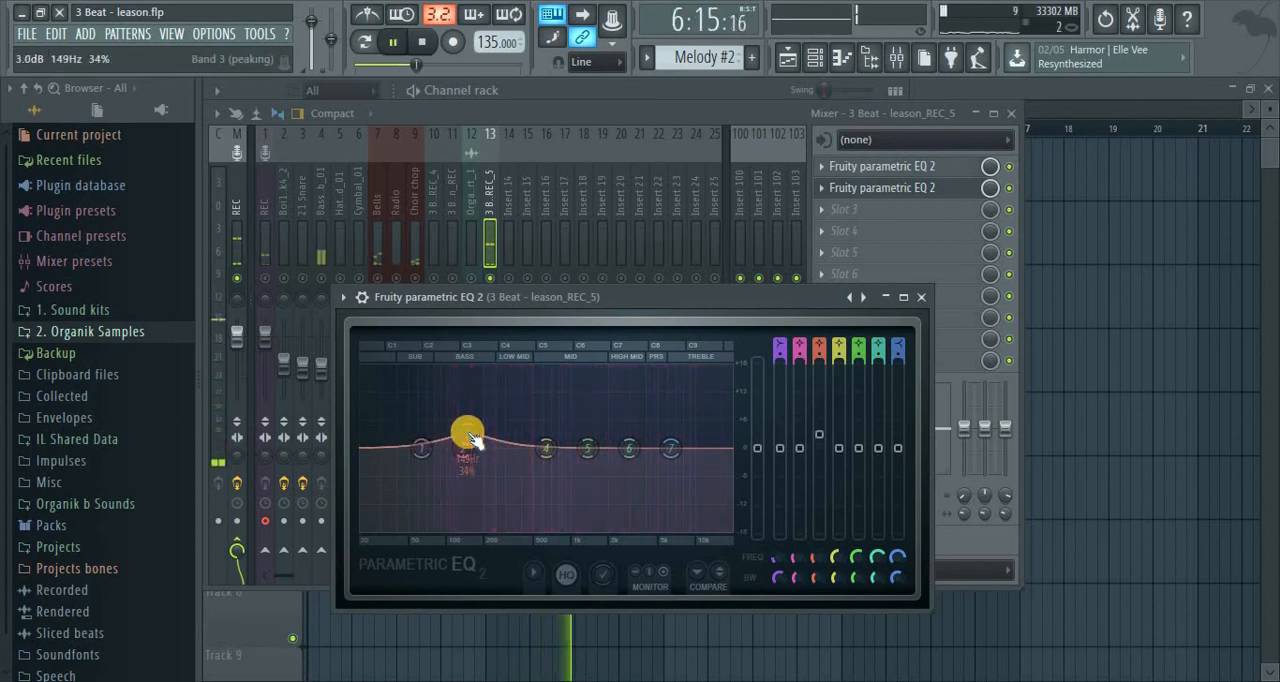
scroll(468, 433, down, 4)
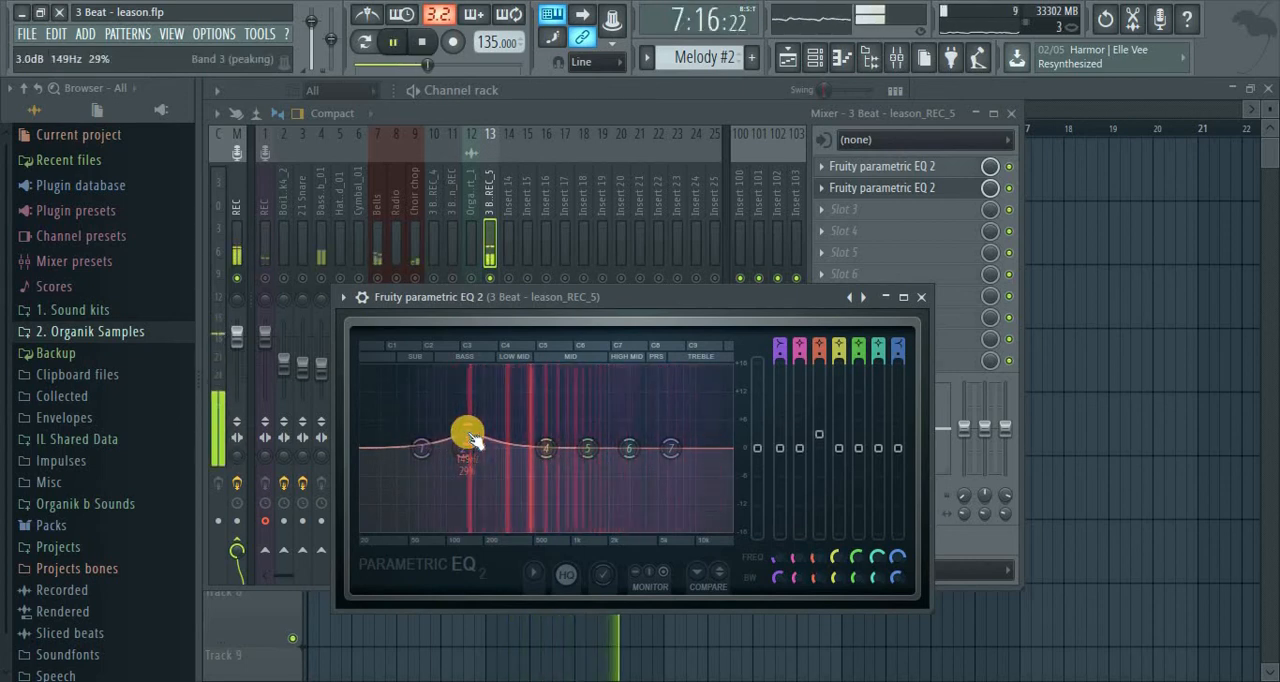
drag(468, 433, 470, 429)
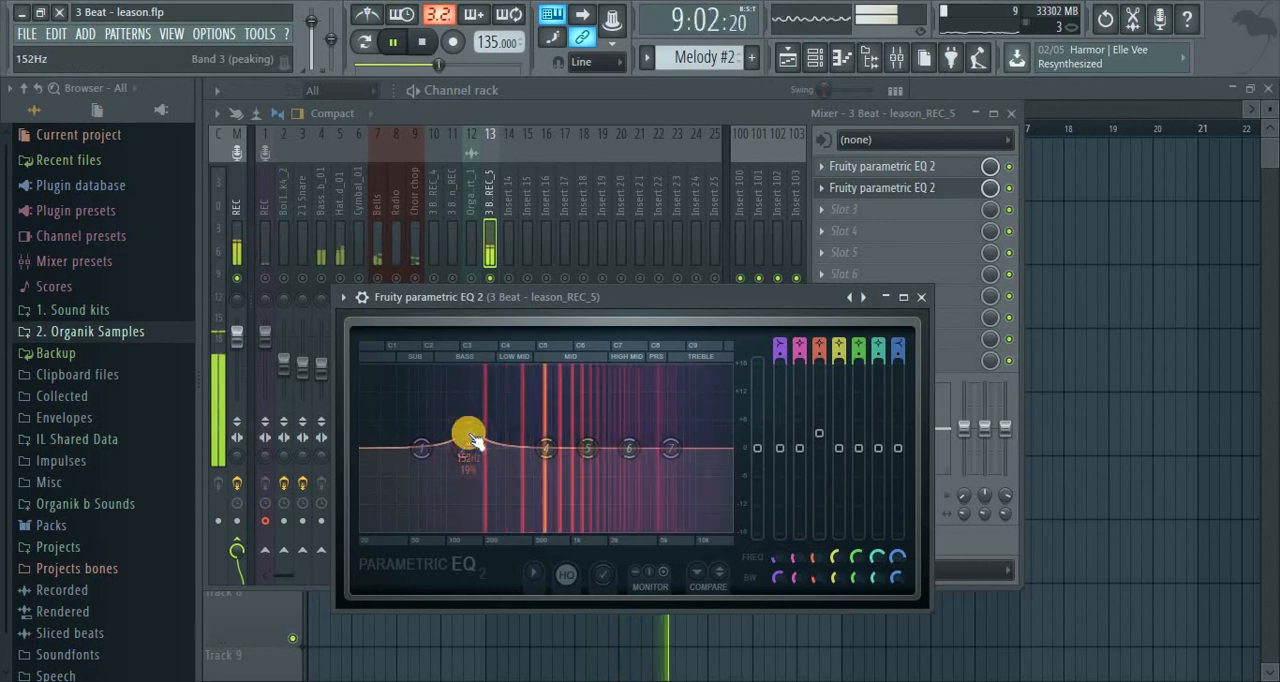
key(space)
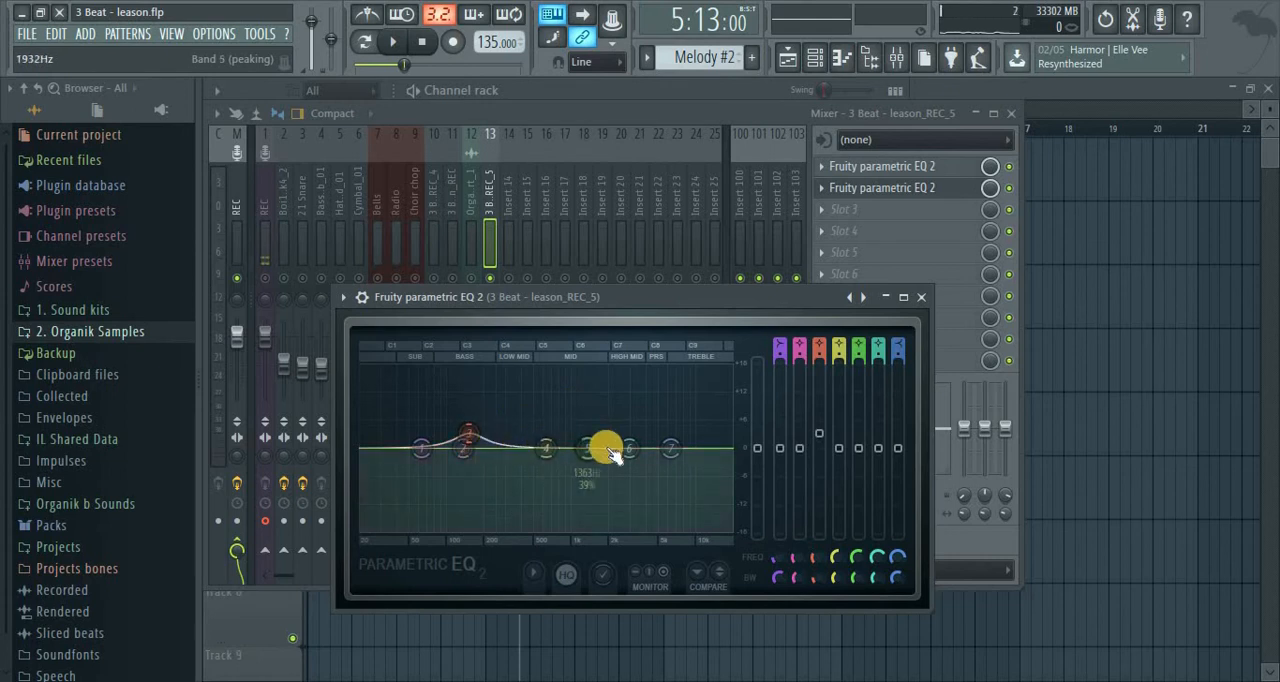
Boost band 6 in the vocal's presence range and raise the band 7 high shelf by 2.4 dB at 7093 Hz
drag(633, 448, 692, 386)
key(space)
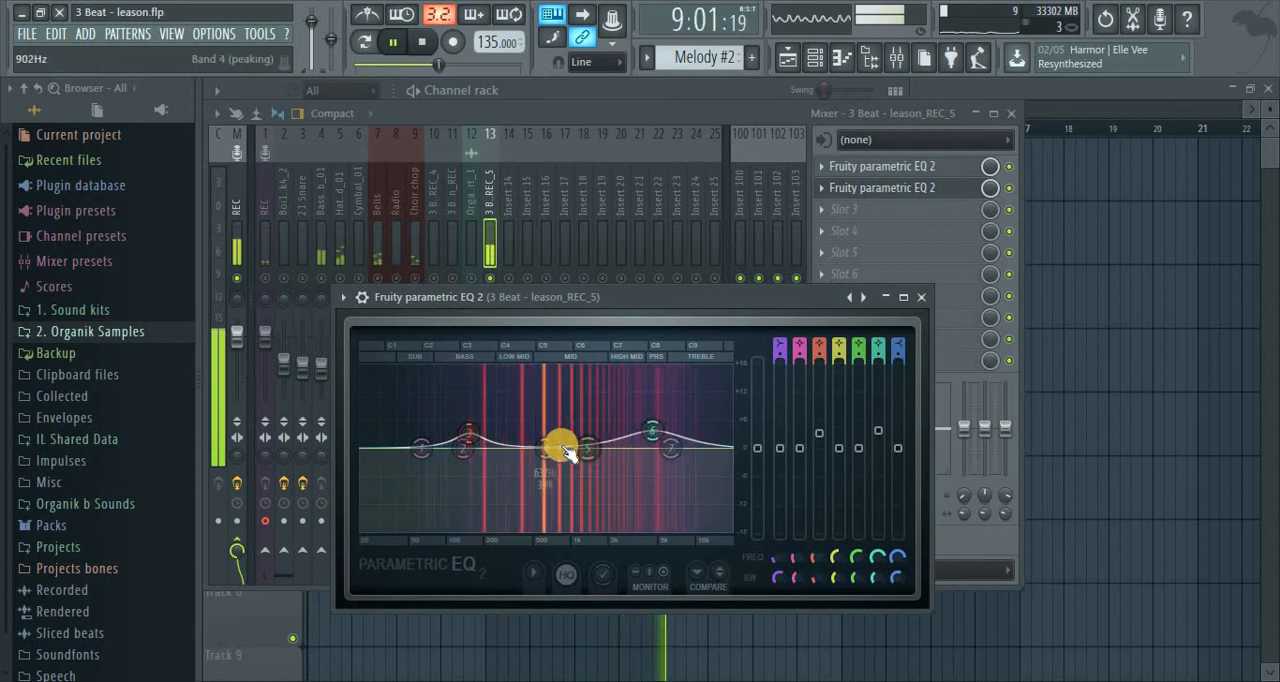
drag(693, 460, 696, 401)
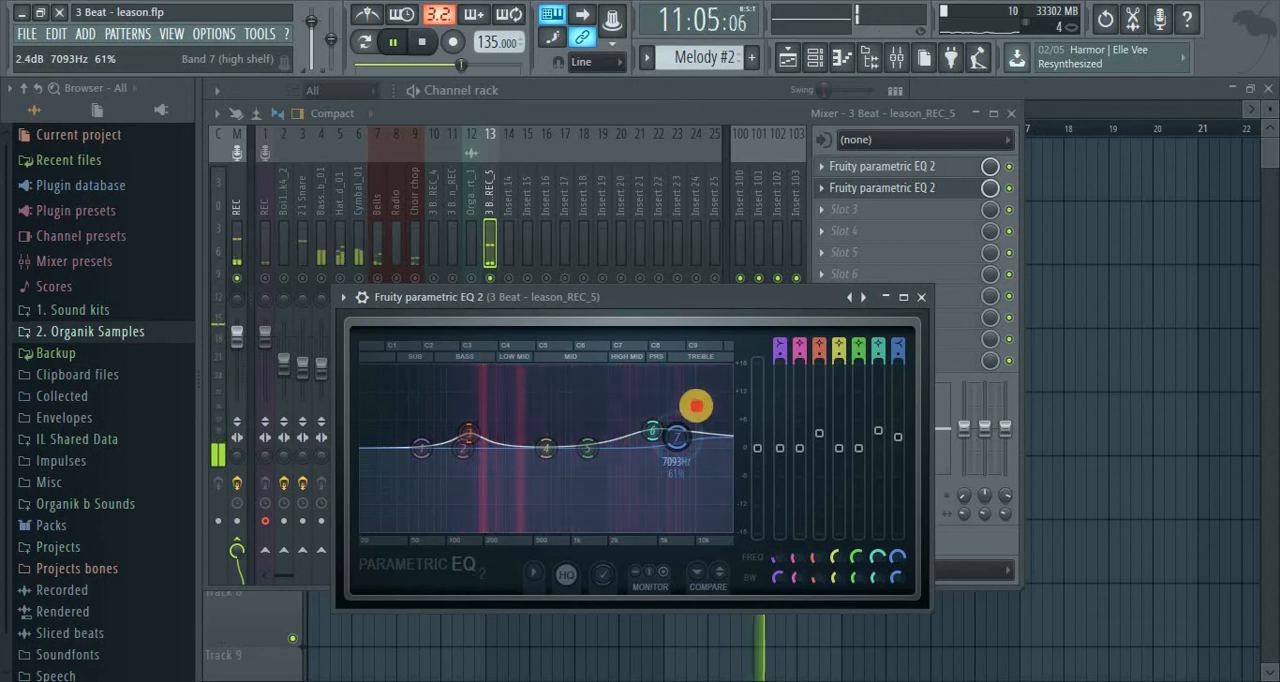
key(space)
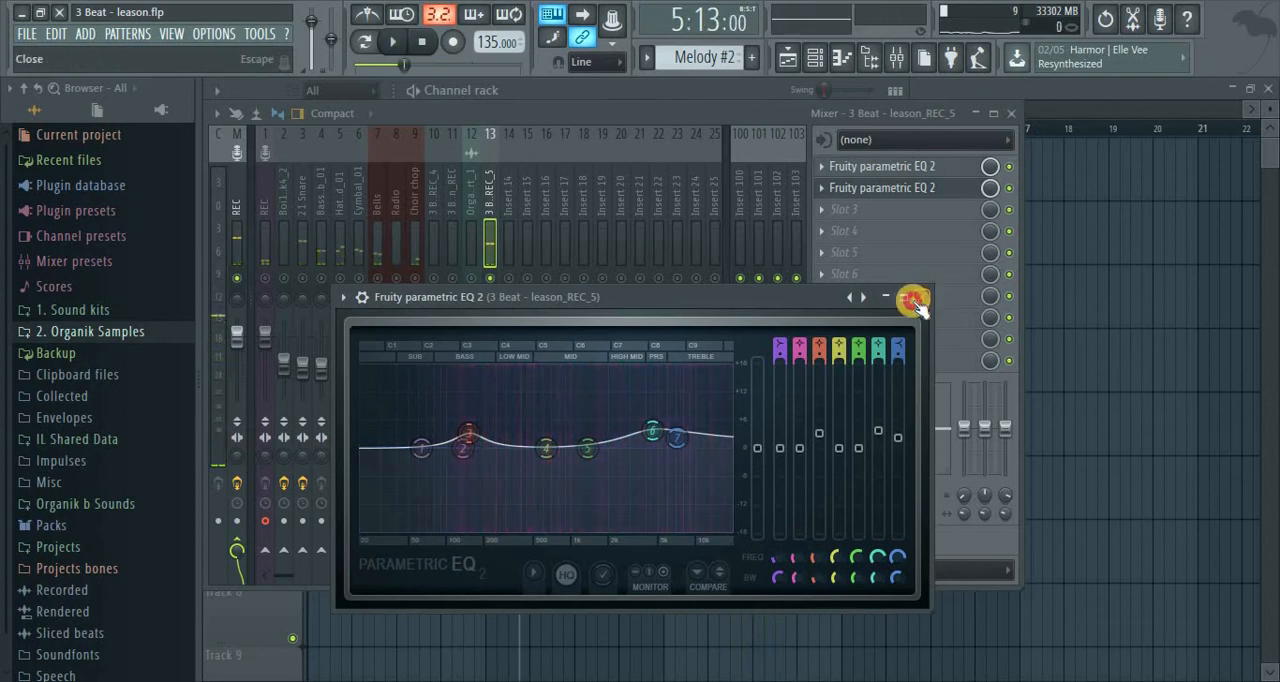
click(921, 297)
Raise the vocal insert's fader slightly while auditioning it in the mix
click(486, 281)
key(space)
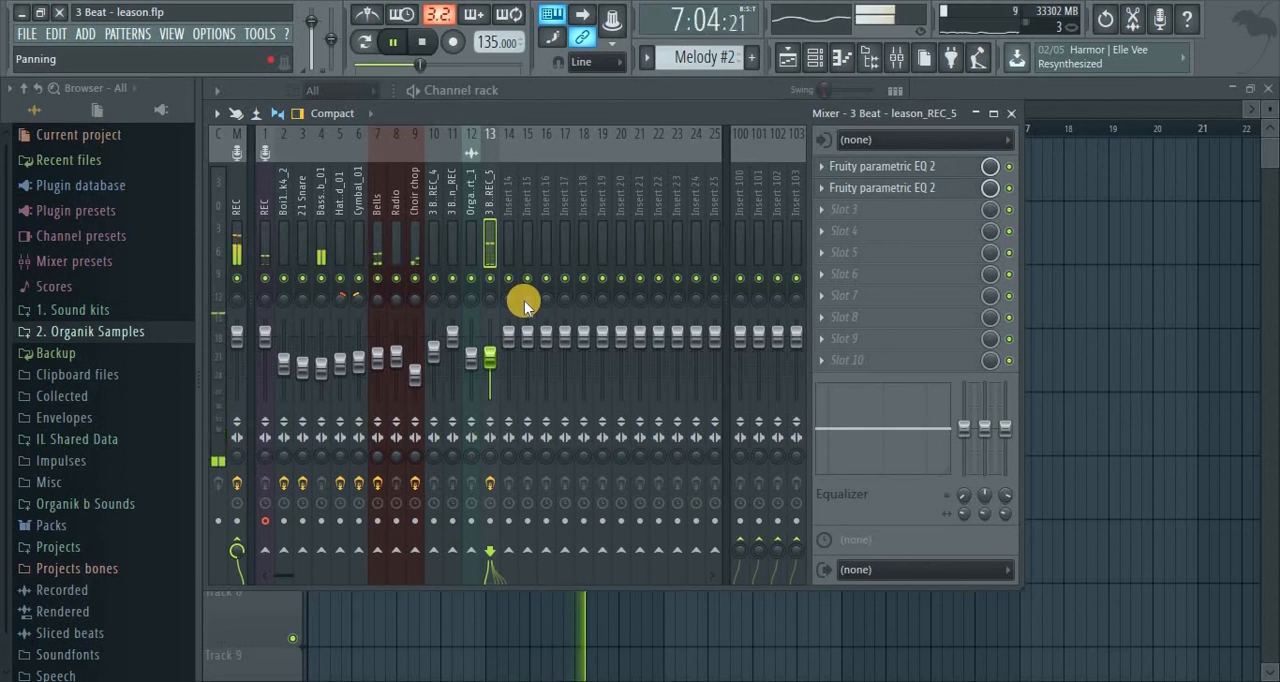
drag(489, 357, 488, 346)
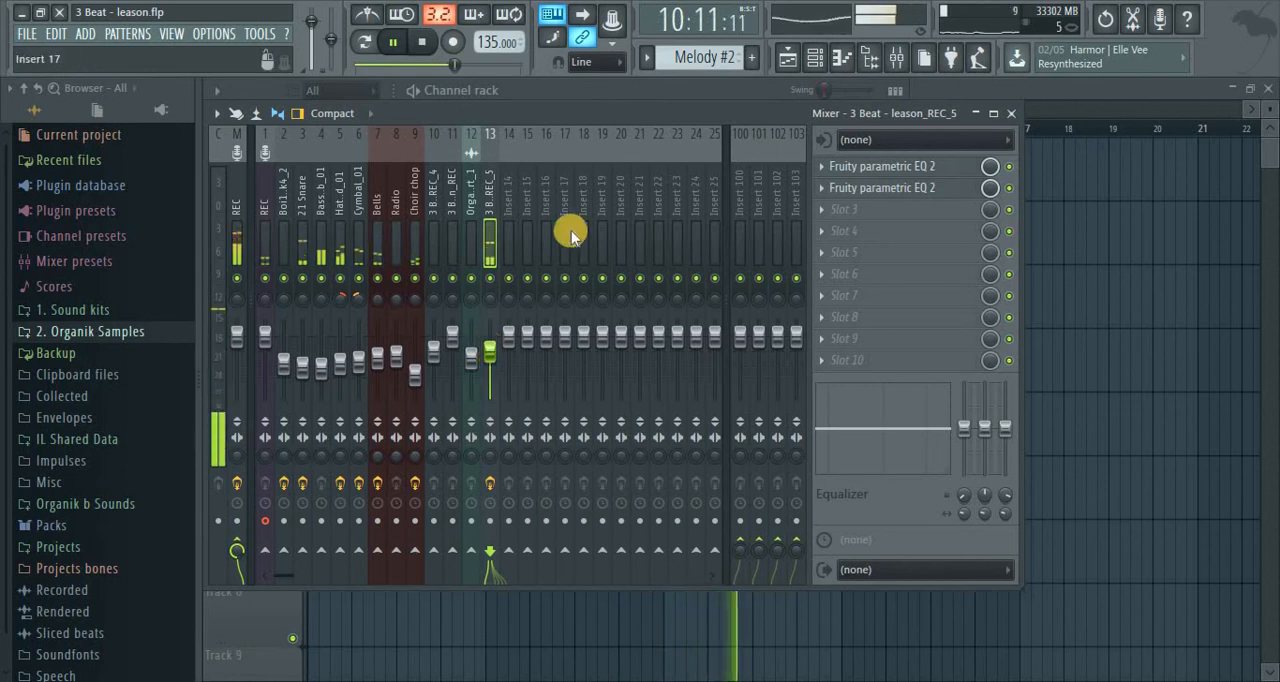
key(space)
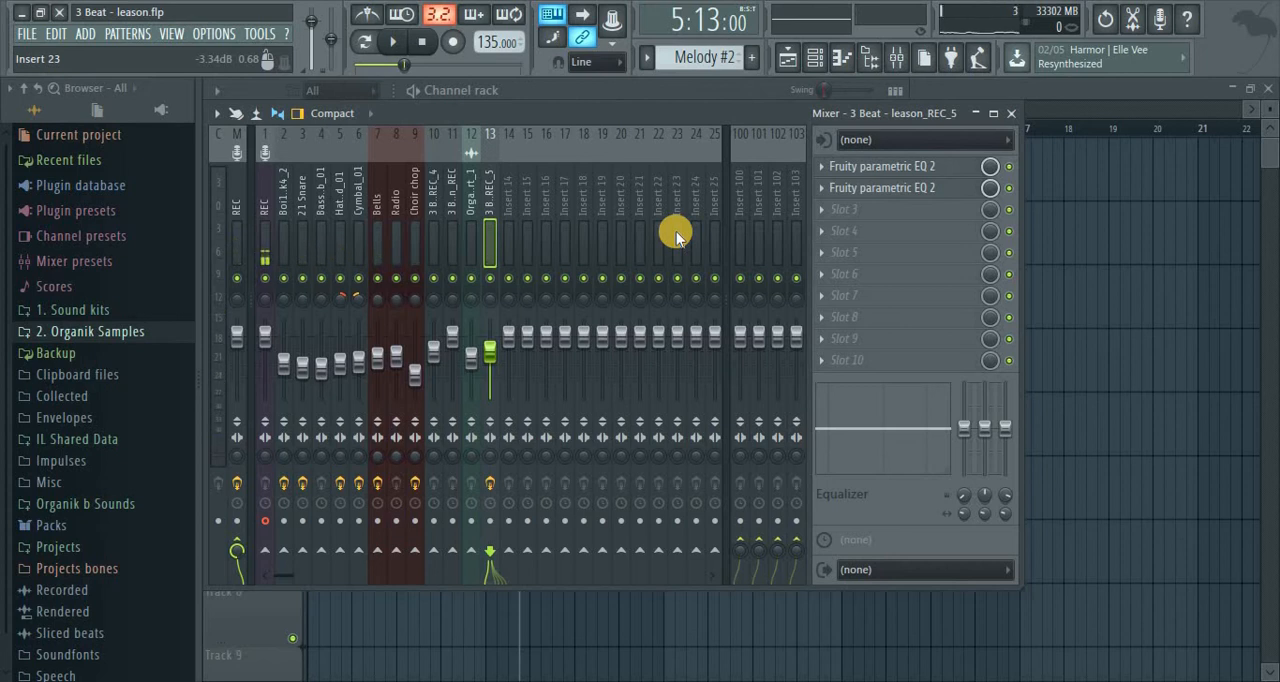
Send the vocal insert to Insert 100 in addition to the master
click(481, 177)
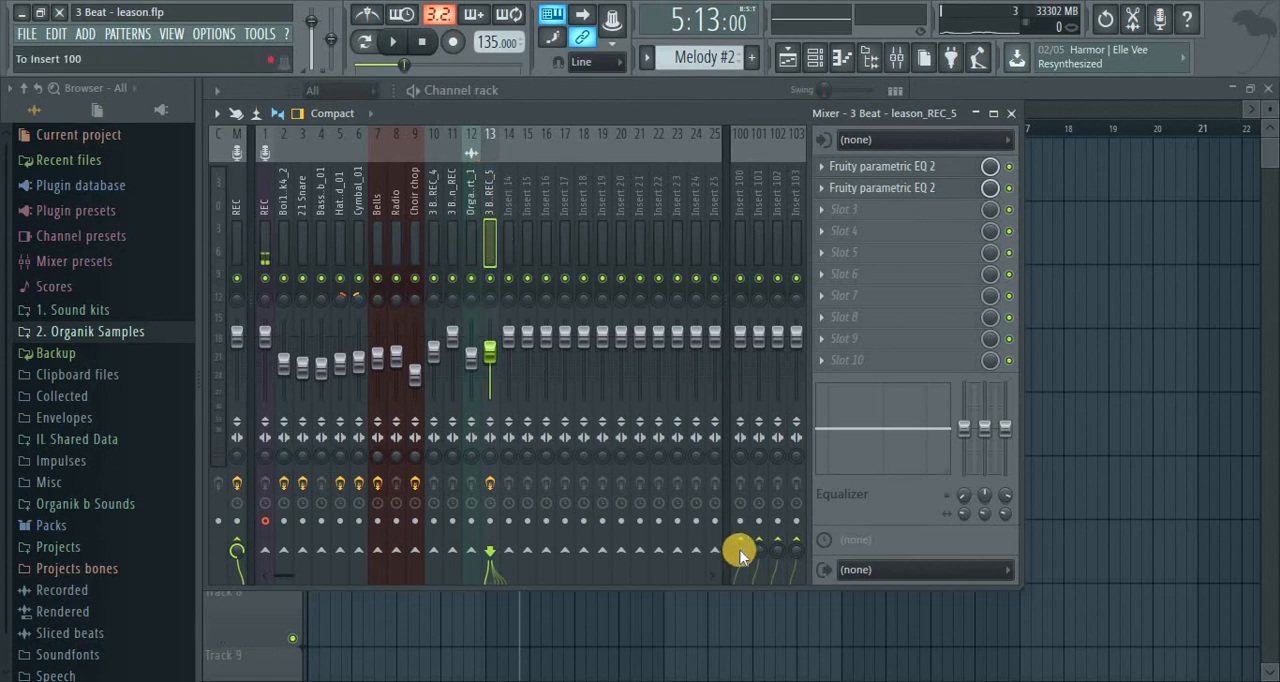
mouse_move(739, 538)
mouse_down()
mouse_move(716, 460)
mouse_move(732, 527)
mouse_up()
click(740, 552)
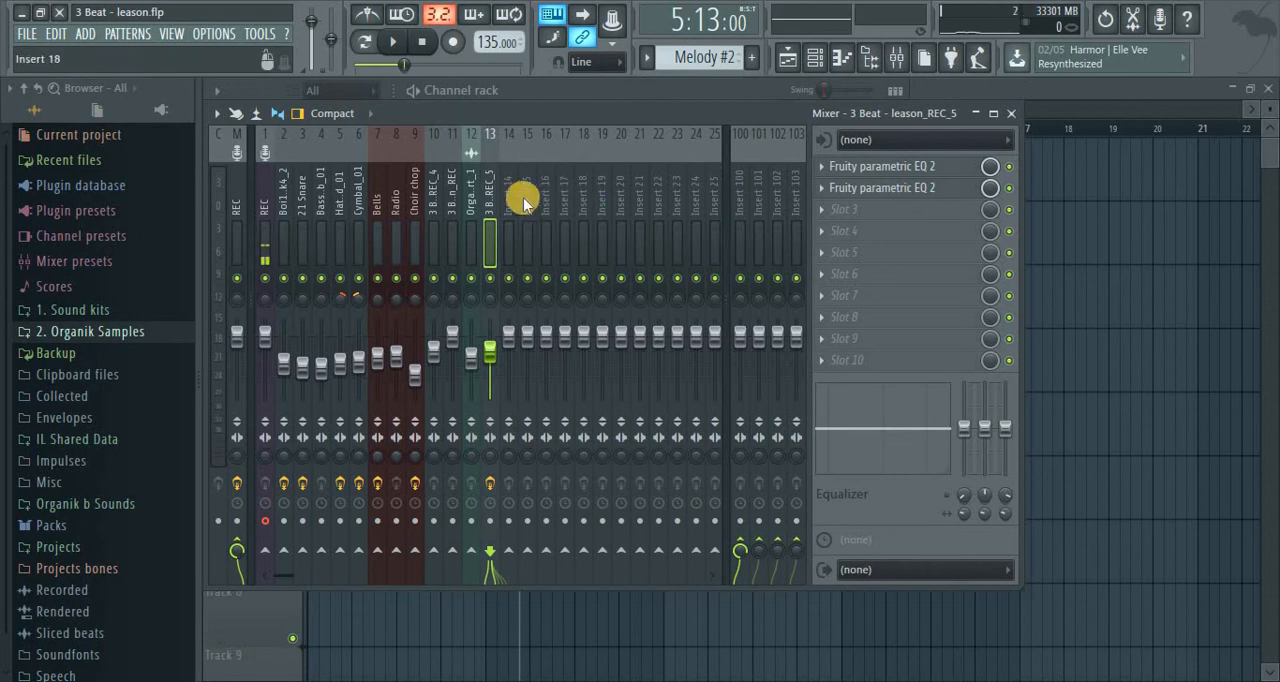
Rename mixer Insert 100 as Voc EFX
click(738, 182)
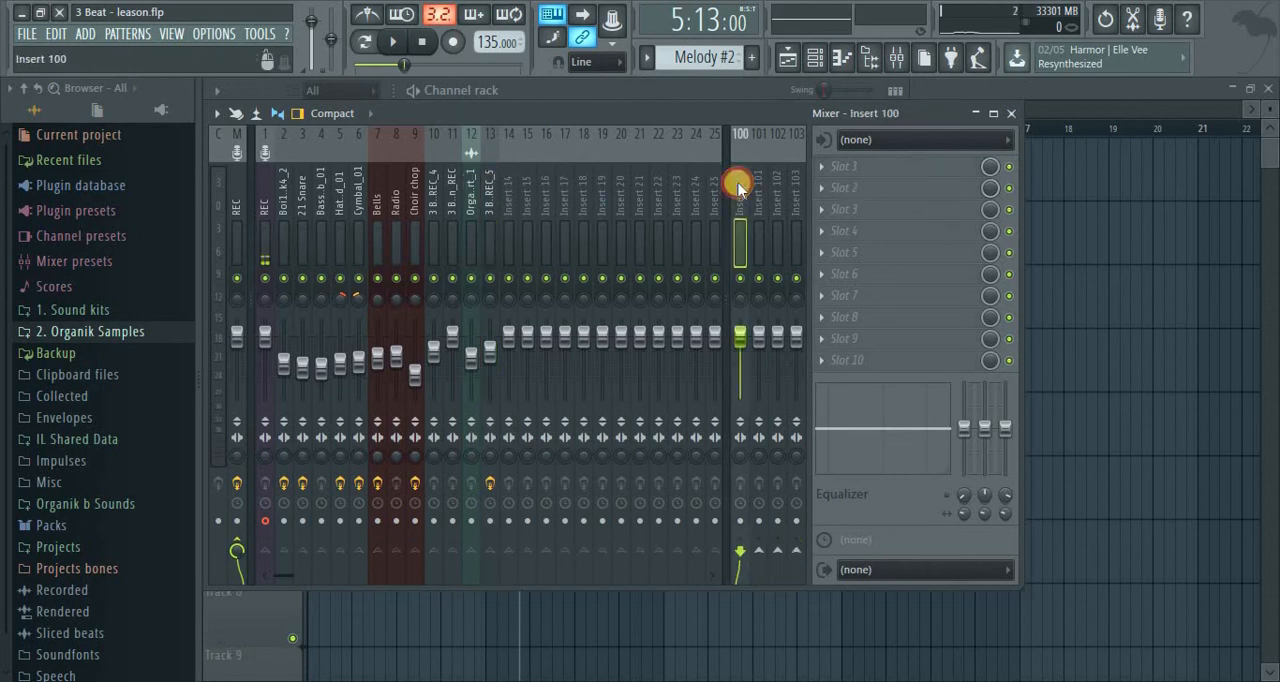
right_click(743, 183)
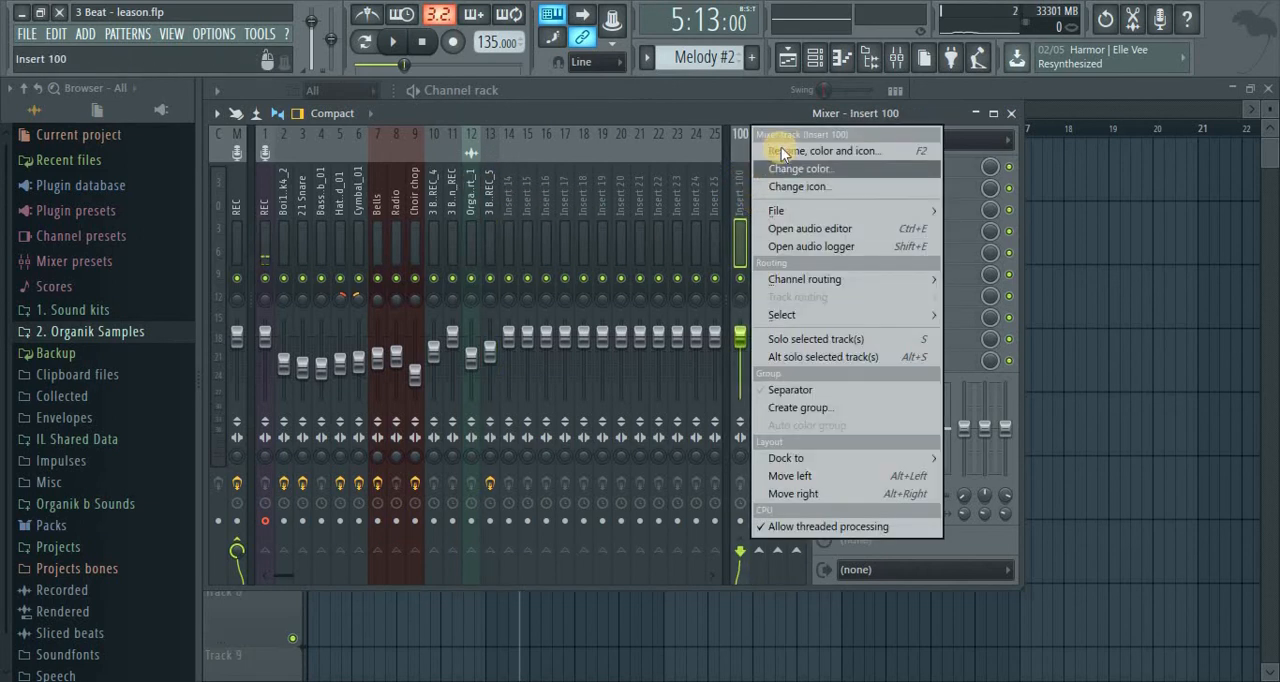
click(780, 150)
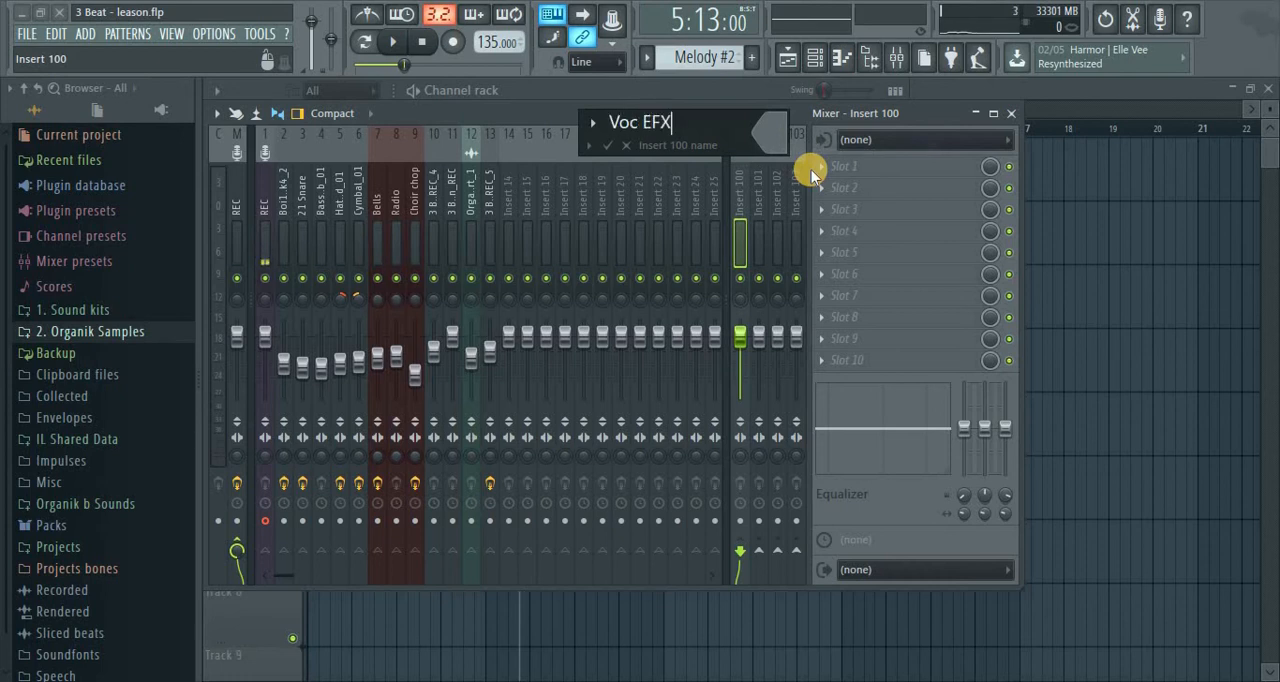
key(Return)
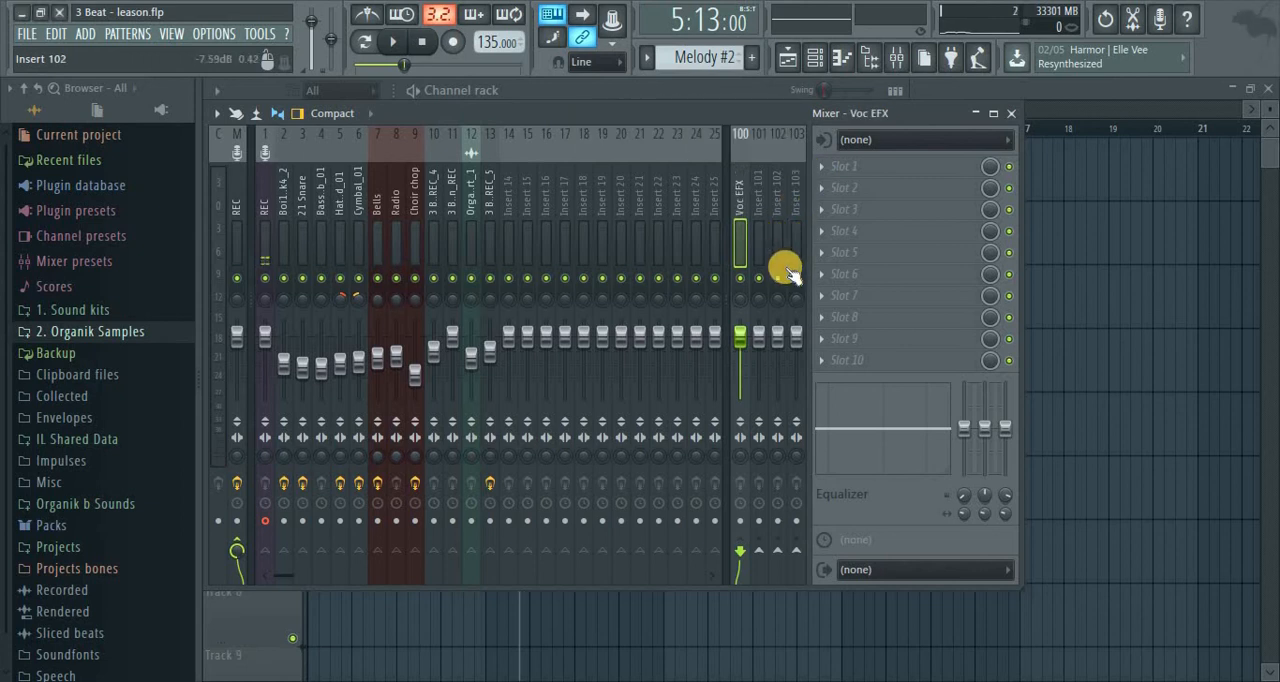
Add Fruity Reeverb 2 to slot 1 of the Voc EFX track and move its window clear of the mixer tracks
right_click(820, 167)
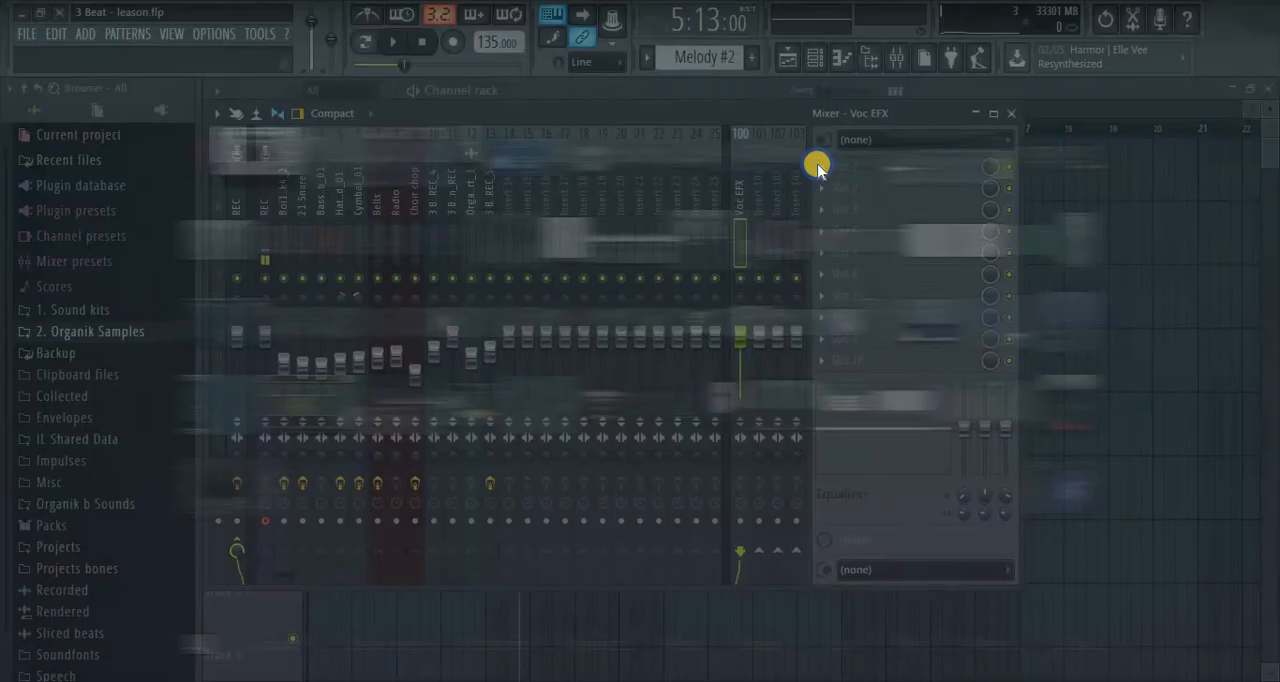
right_click(769, 77)
click(743, 112)
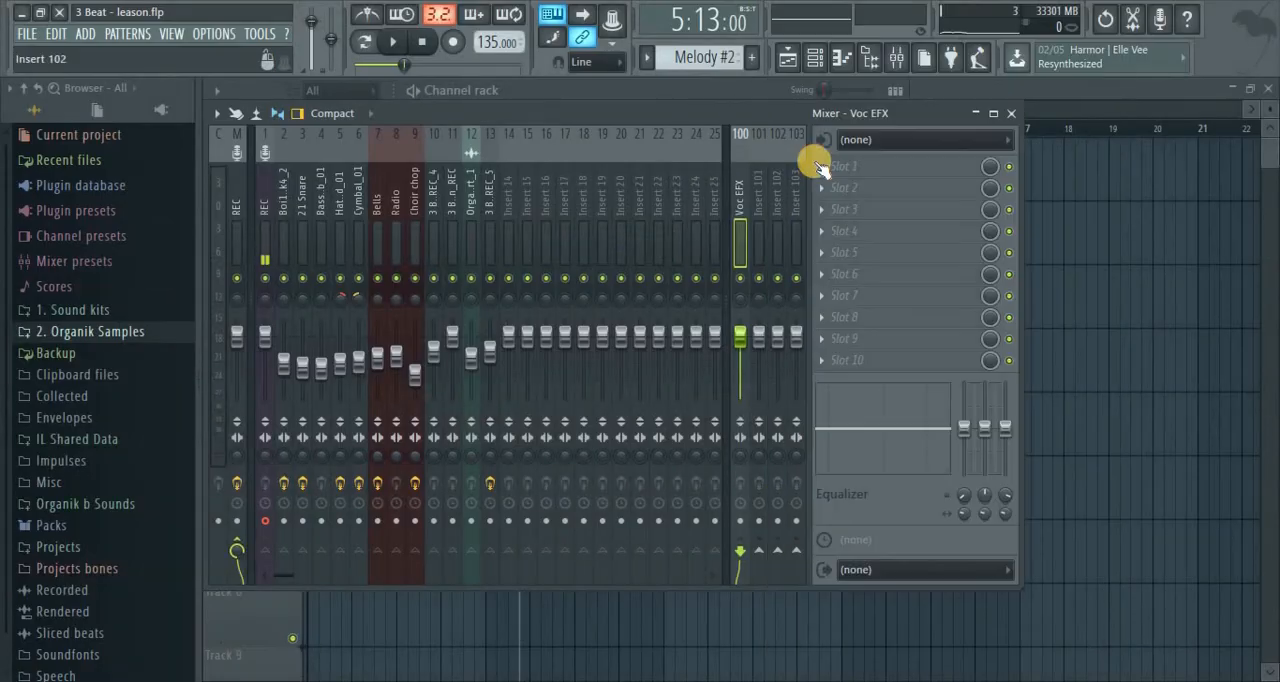
right_click(820, 167)
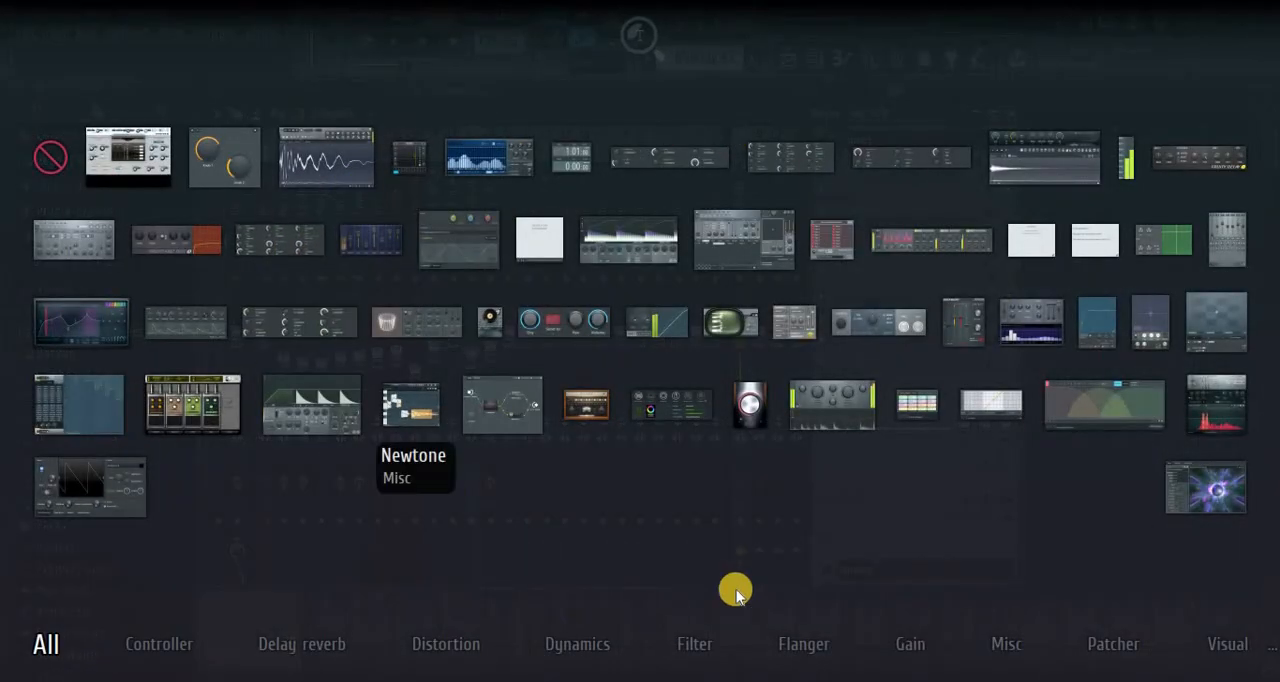
click(694, 644)
mouse_move(44, 644)
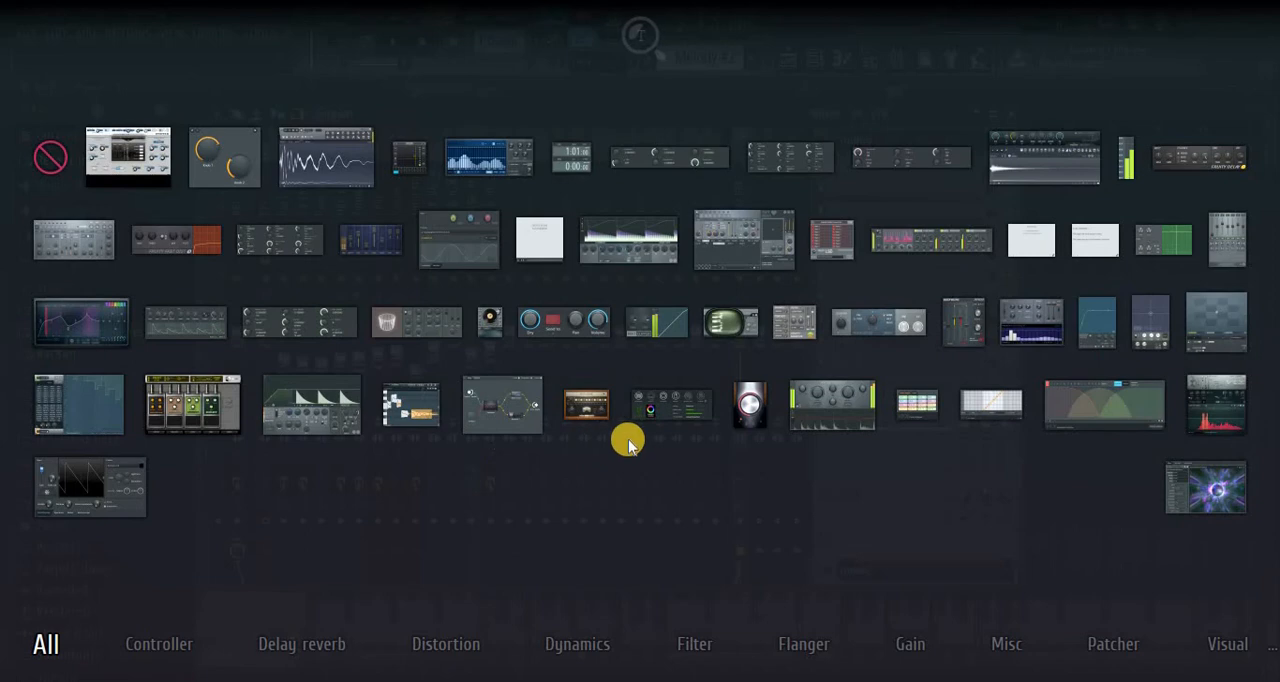
click(419, 325)
drag(530, 224, 1020, 149)
Audition the vocal through the Voc EFX reverb send and mute the Voc EFX track during playback
key(space)
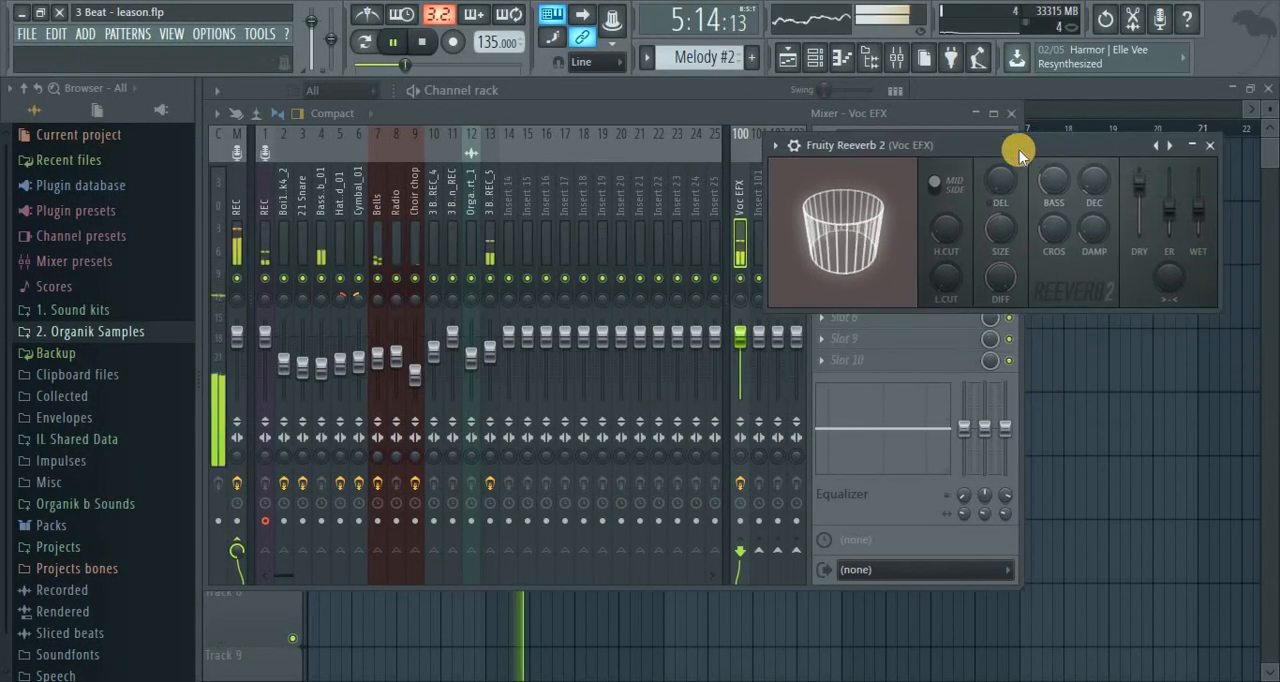
click(740, 229)
key(space)
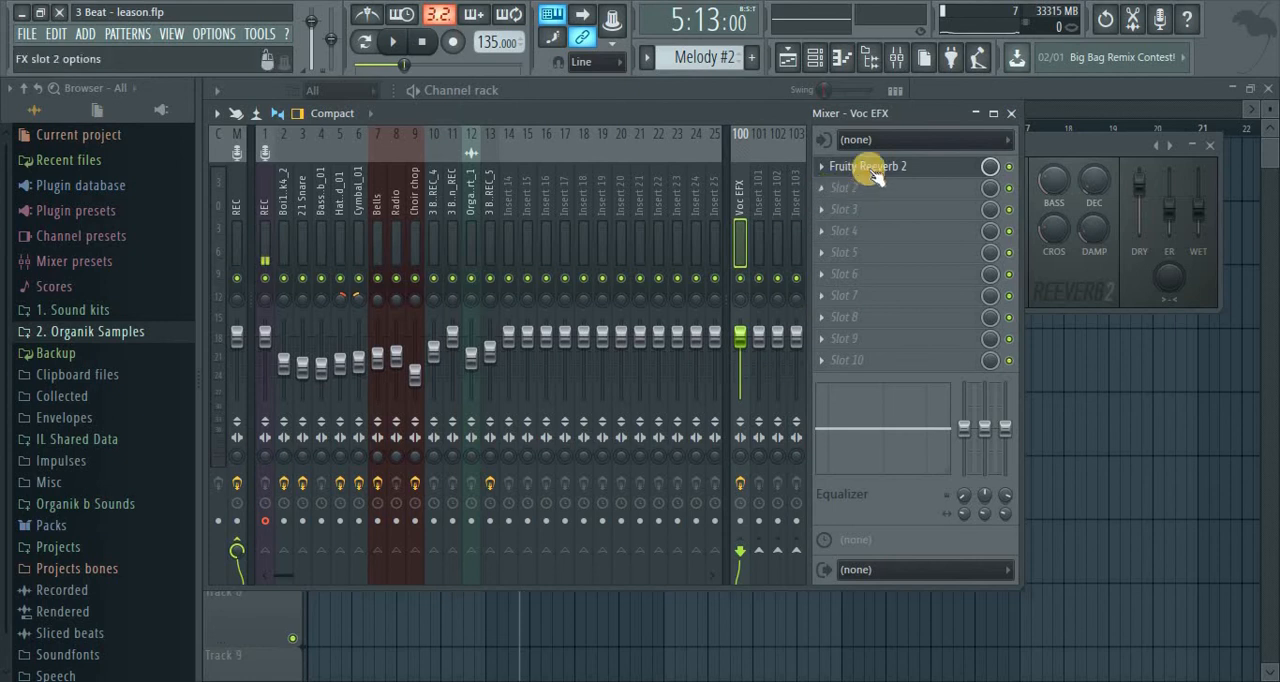
drag(1064, 140, 1014, 223)
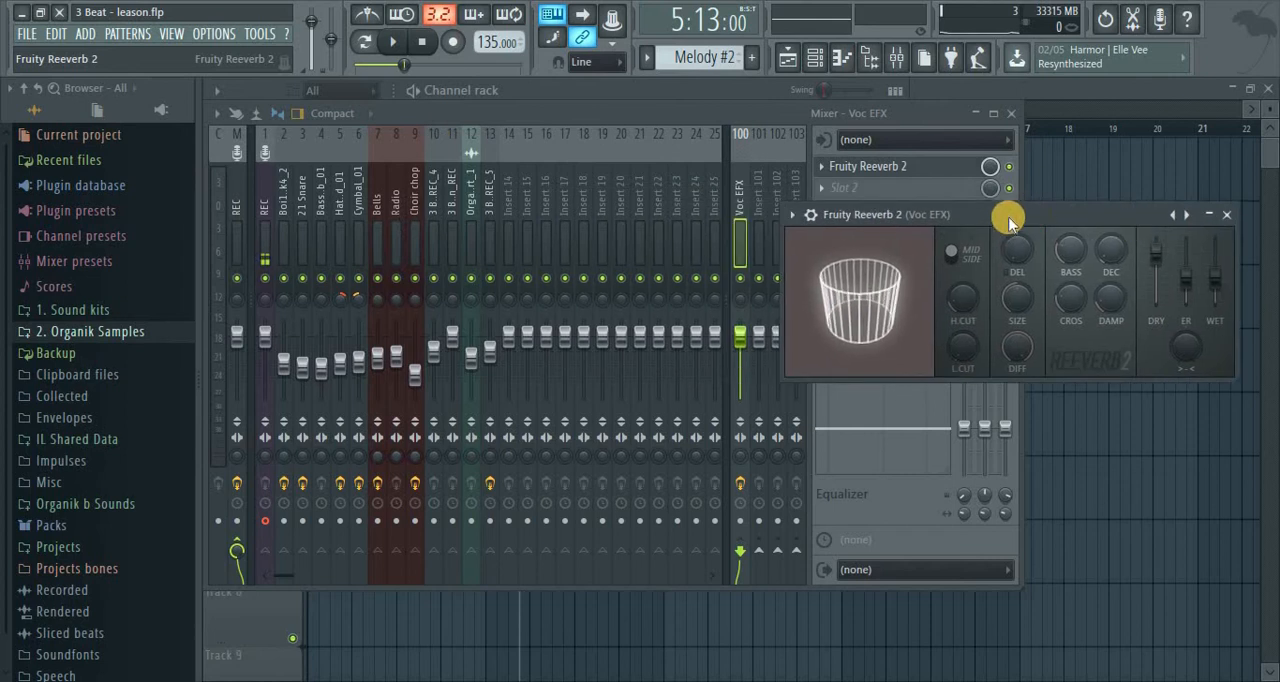
key(space)
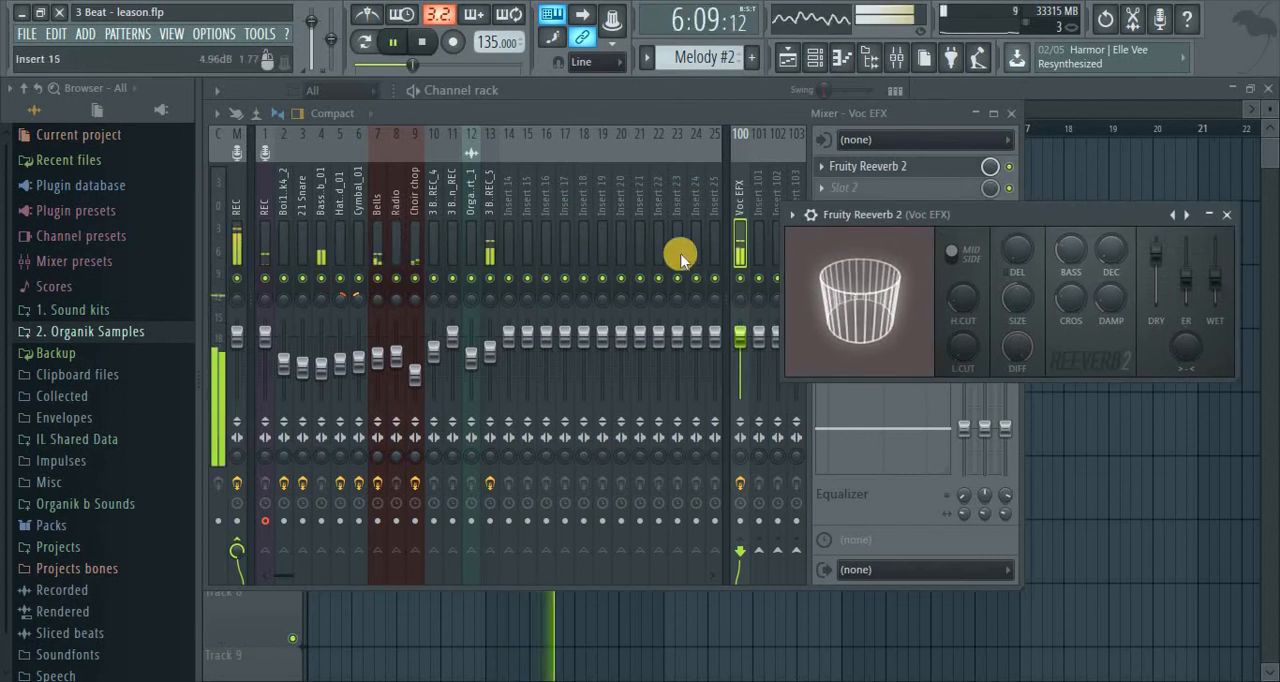
click(740, 278)
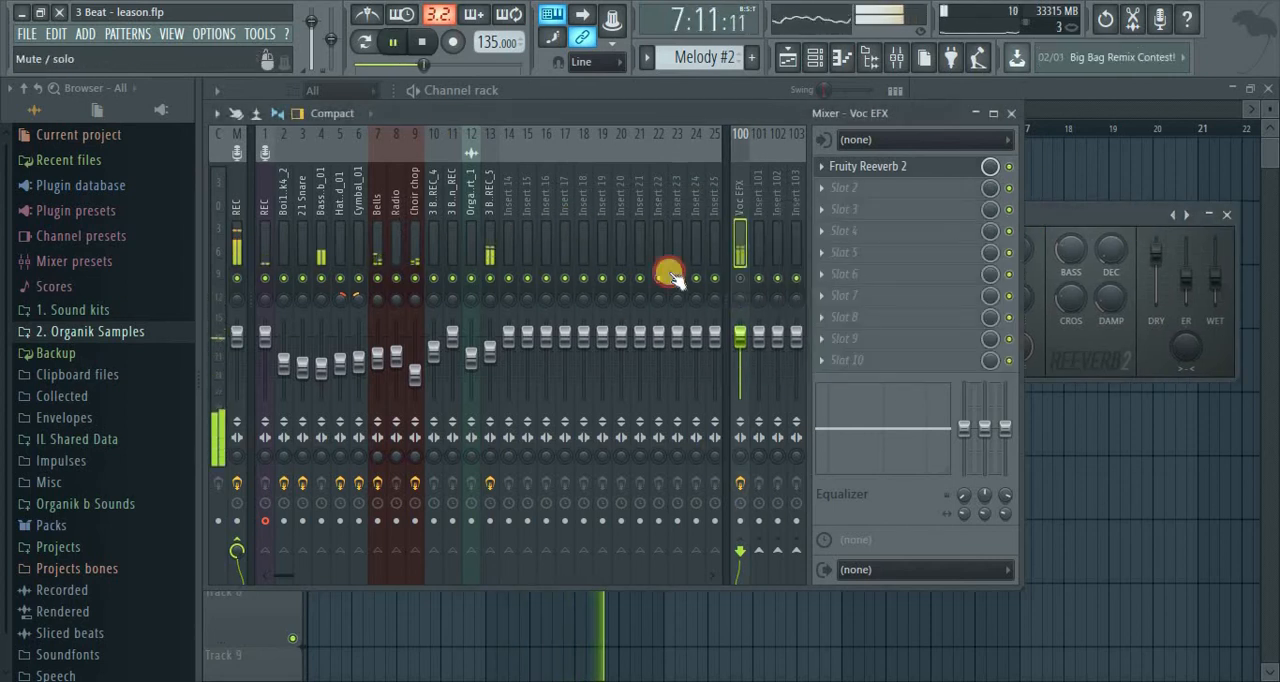
Add Fruity Reeverb 2 to slot 3 of the vocal insert and lower its wet level slightly during playback
click(490, 188)
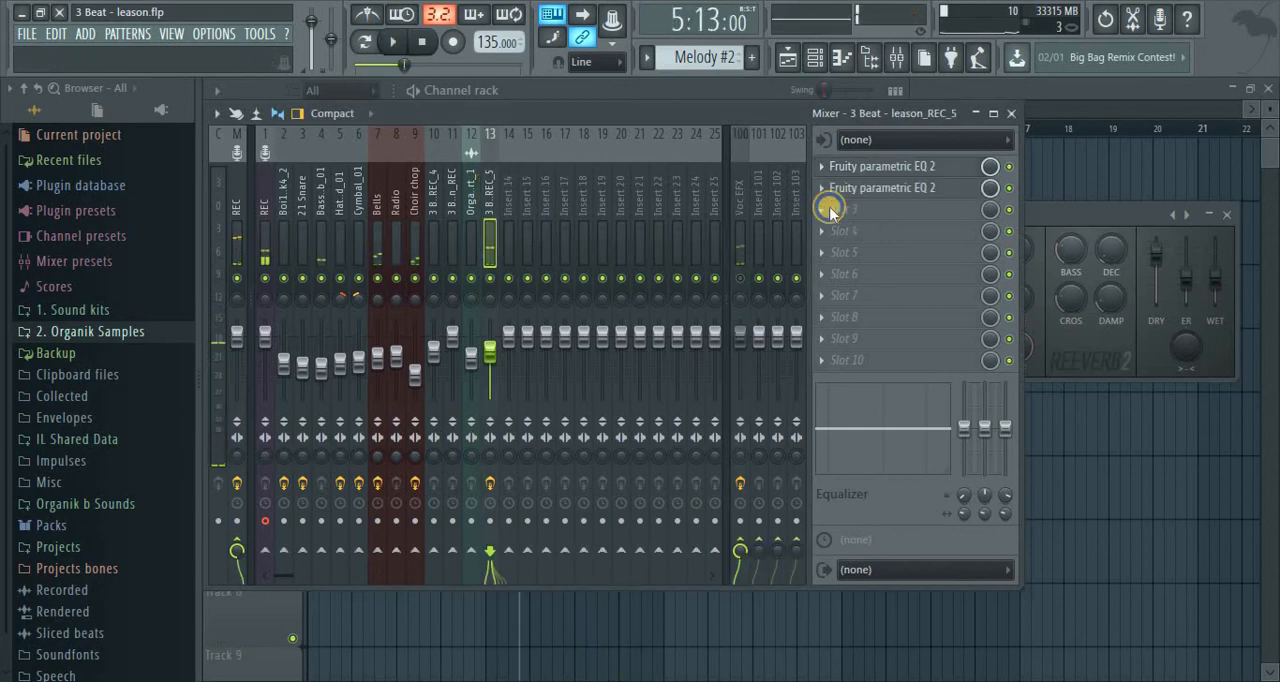
click(829, 209)
click(402, 322)
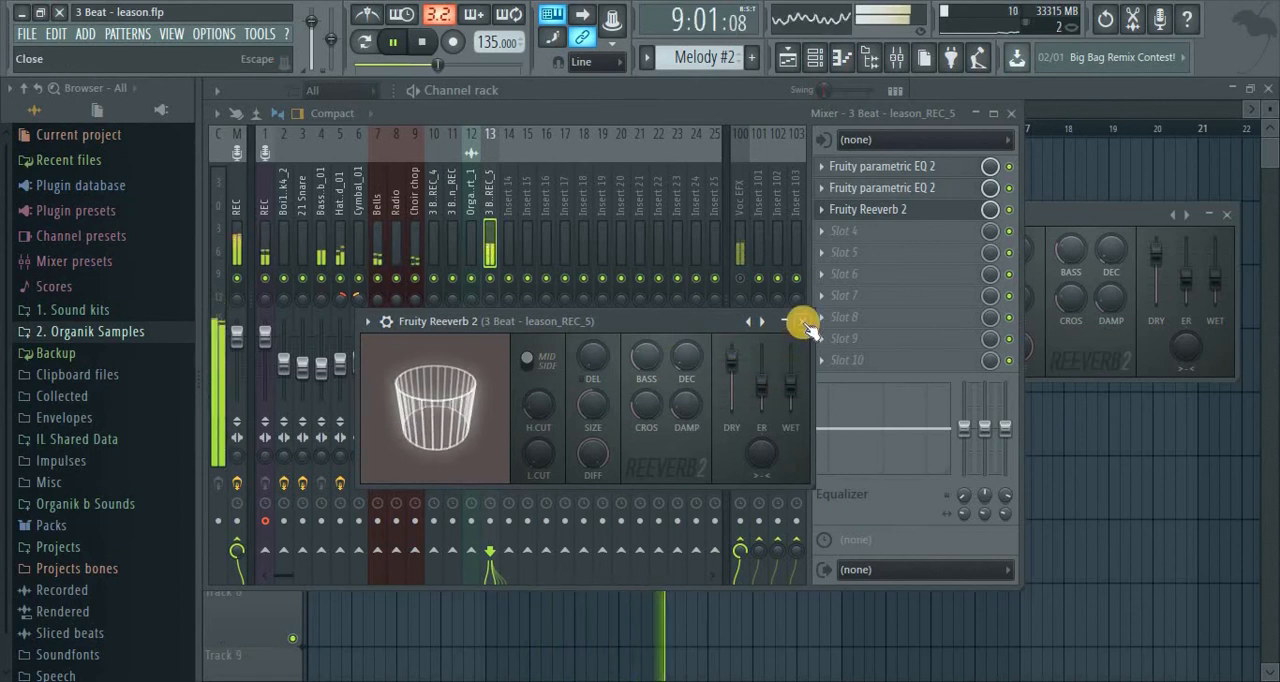
drag(790, 386, 790, 445)
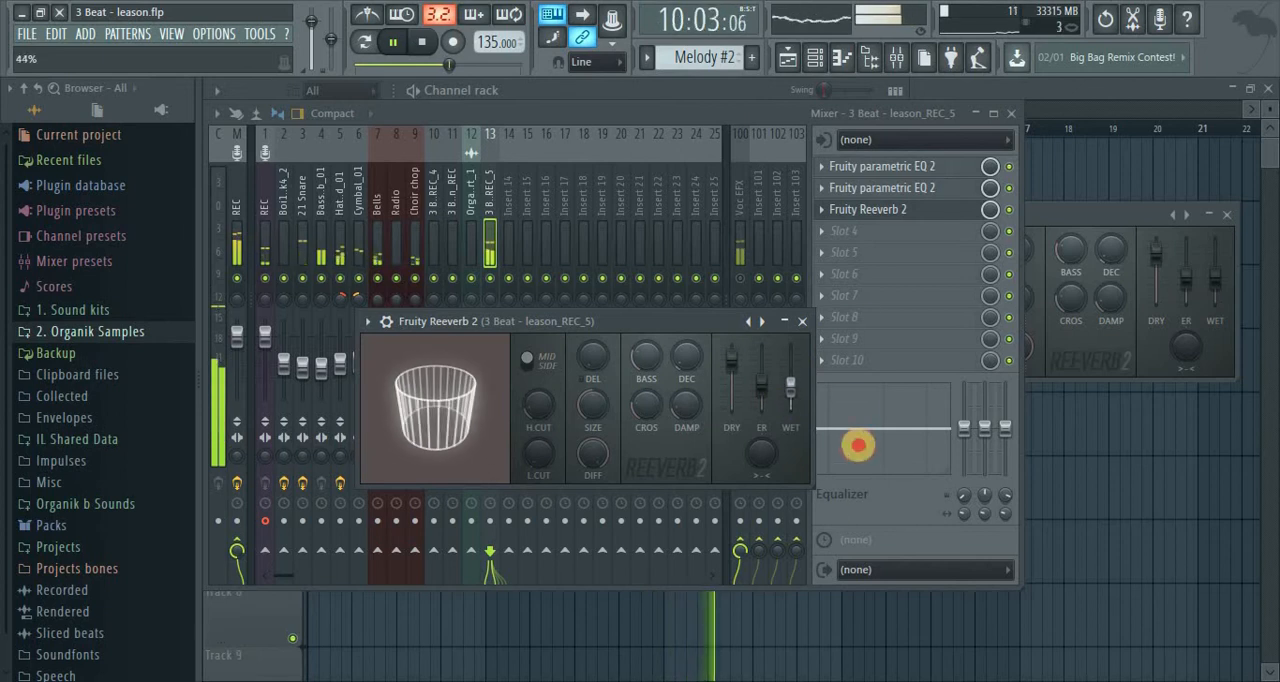
Remove Fruity Reeverb 2 from slot 3 of the vocal insert and stop playback
click(801, 321)
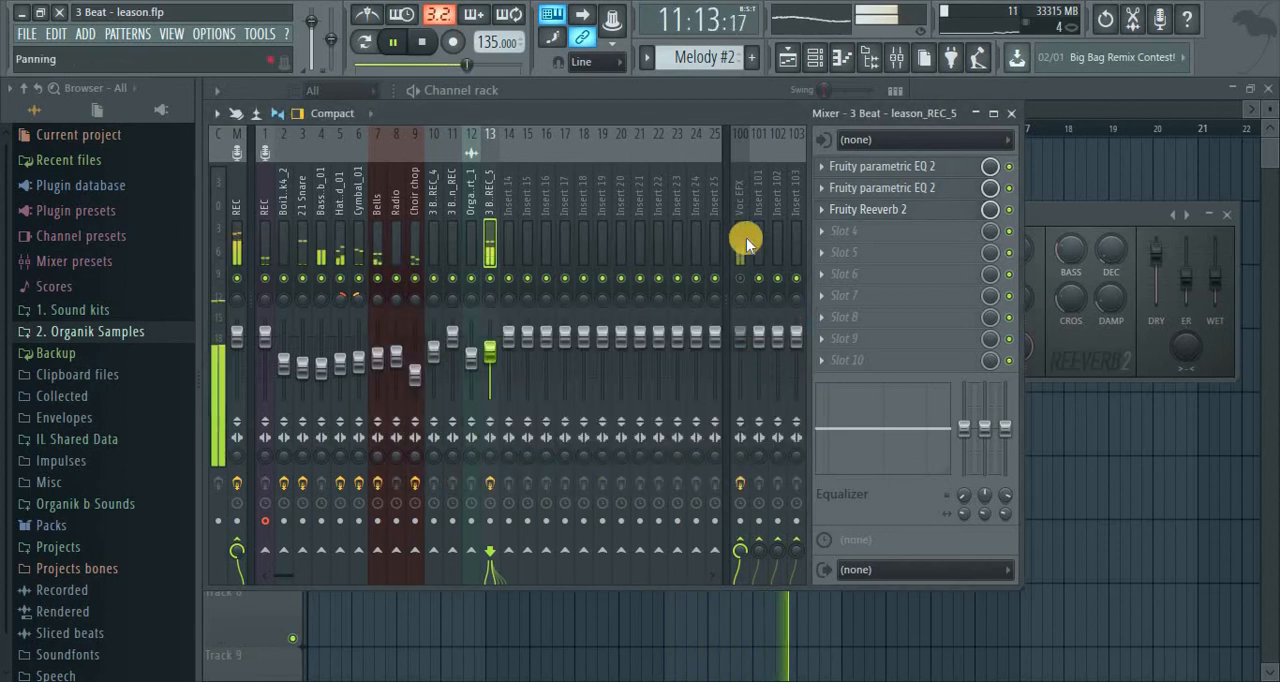
click(821, 209)
mouse_move(876, 236)
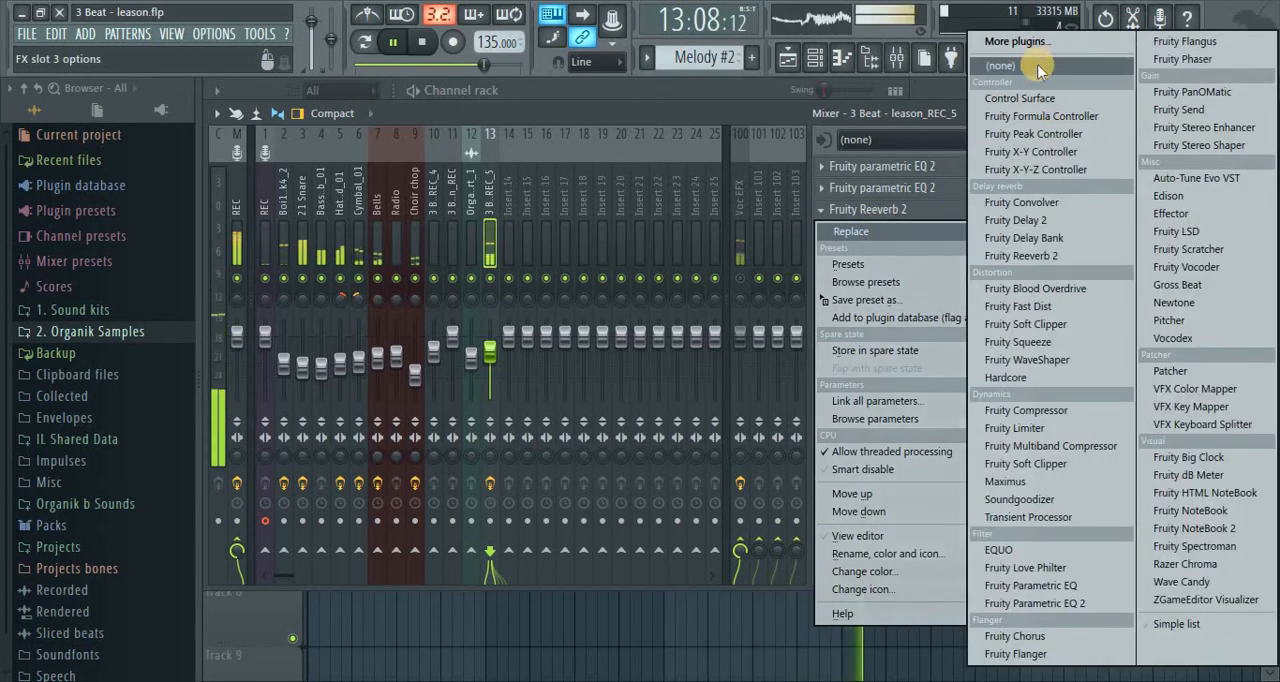
click(1080, 26)
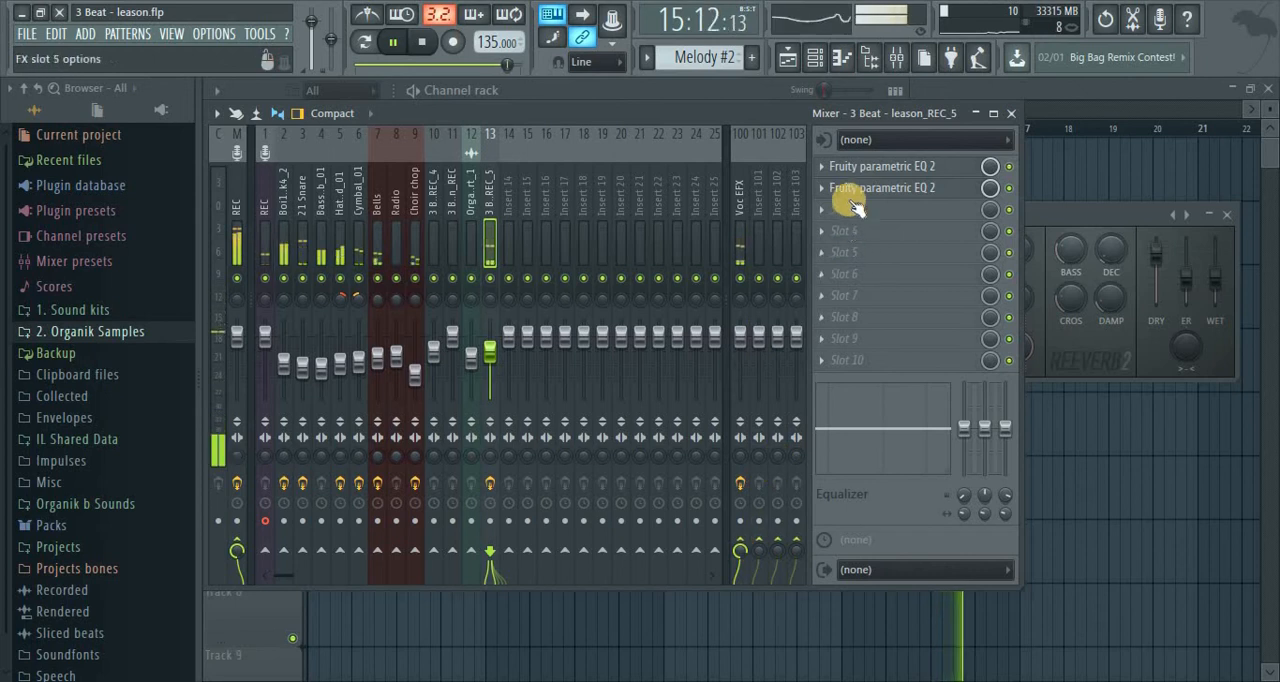
key(space)
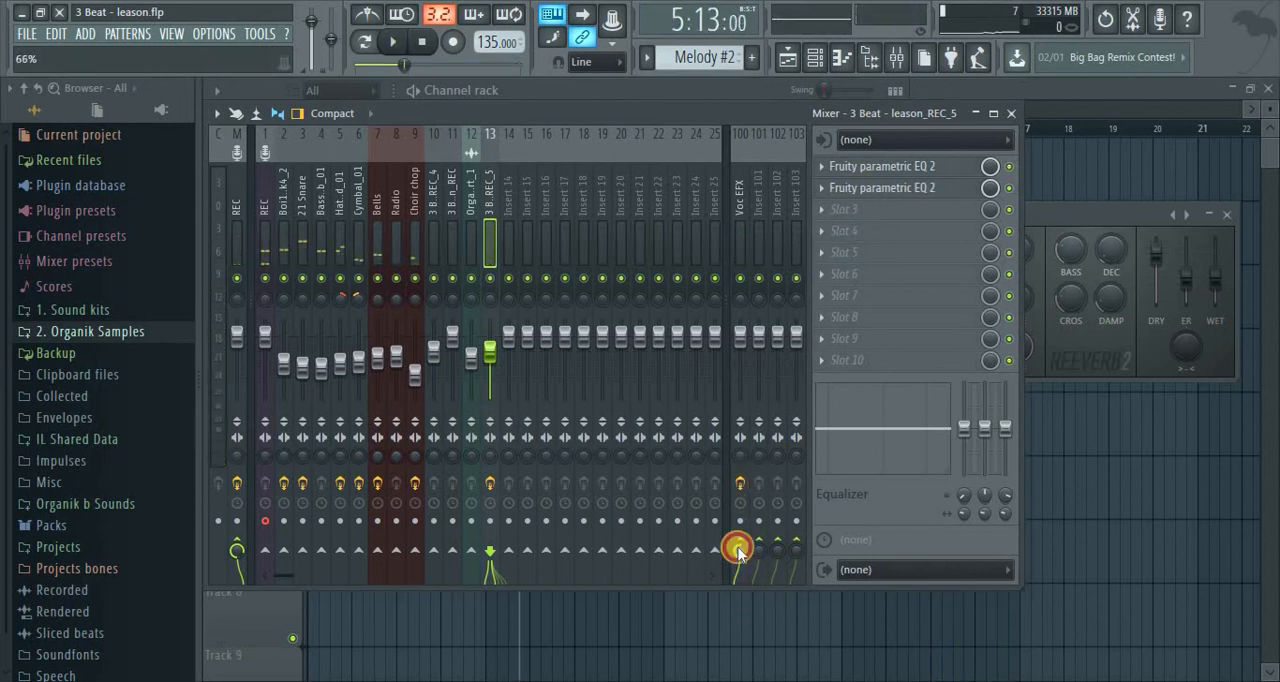
Set the wet level of the Voc EFX track's Fruity Reeverb 2 to 45%
click(742, 210)
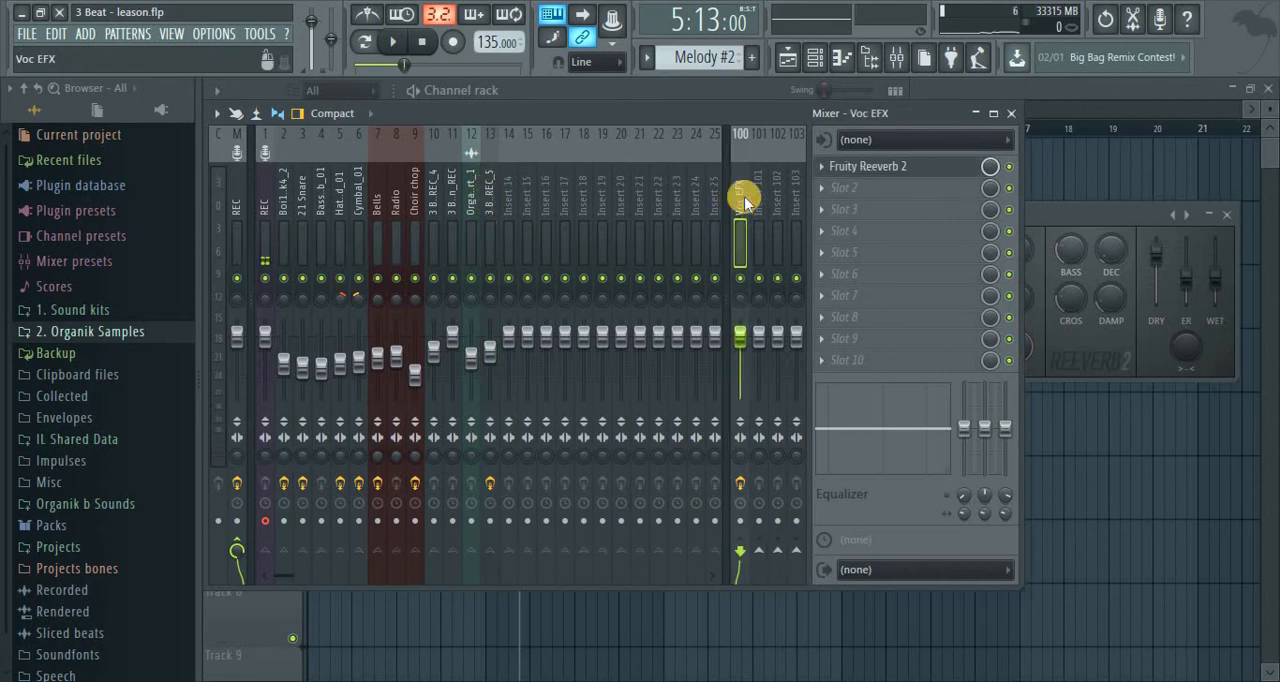
key(space)
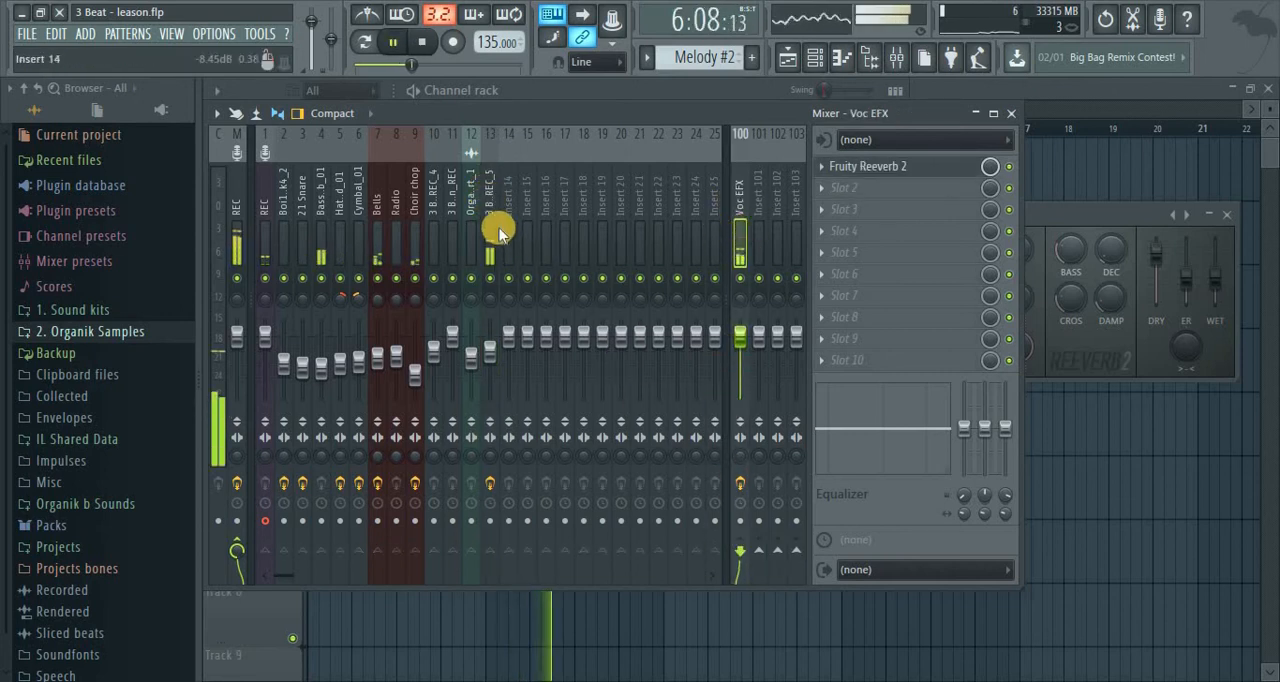
click(870, 168)
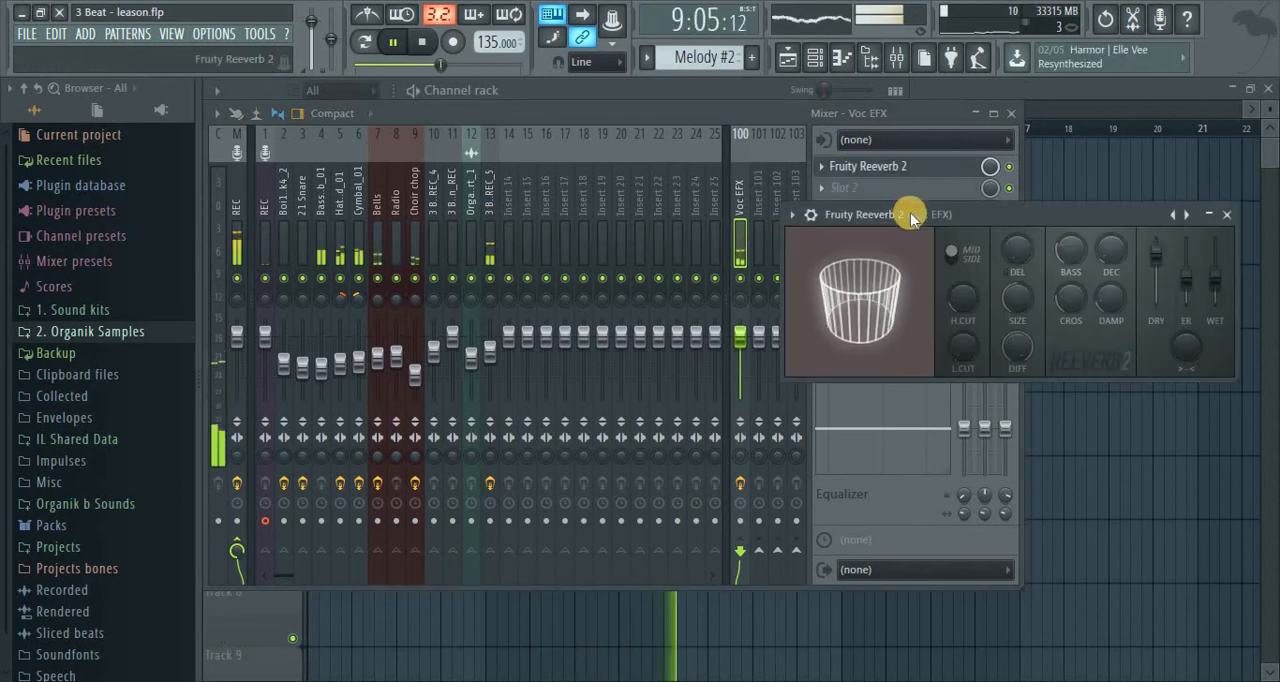
key(space)
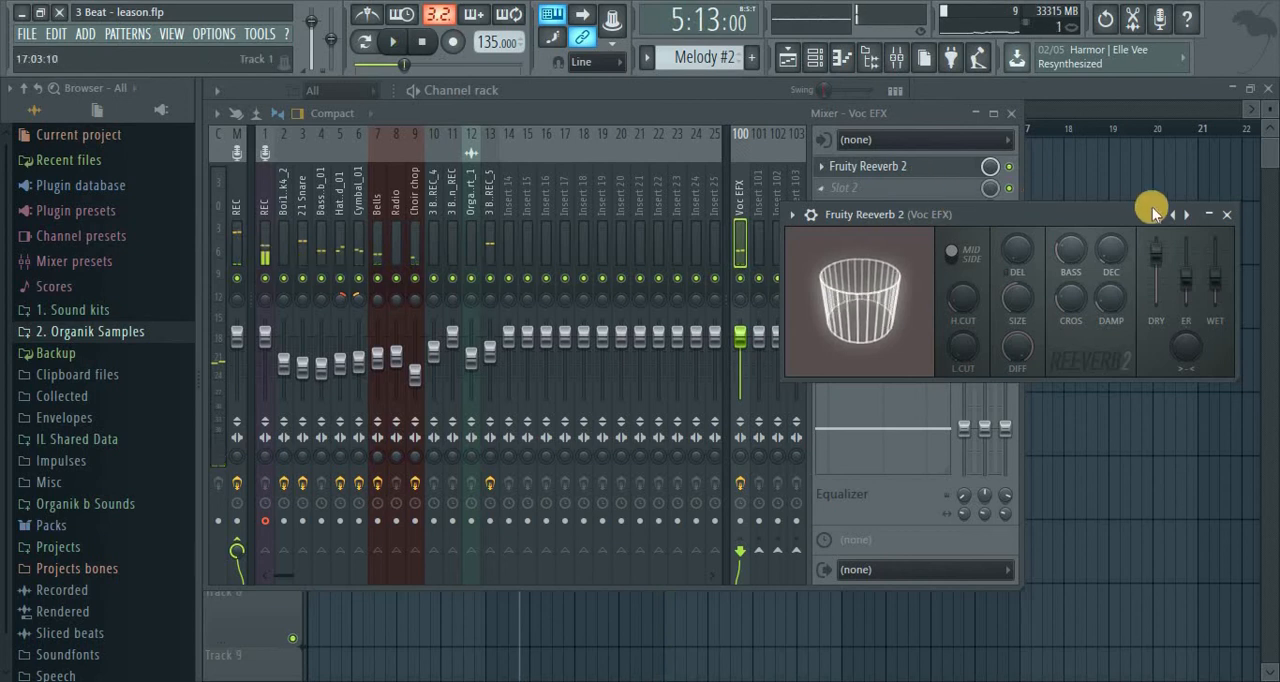
drag(1102, 209, 772, 196)
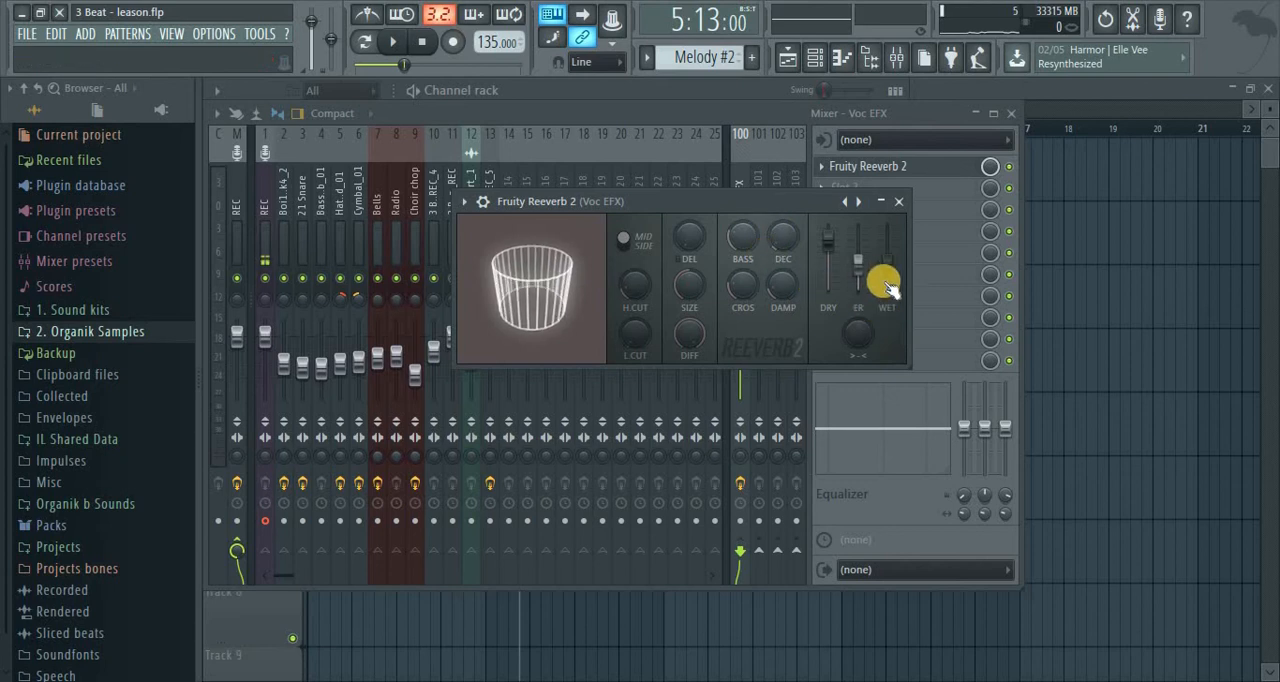
drag(888, 265, 888, 269)
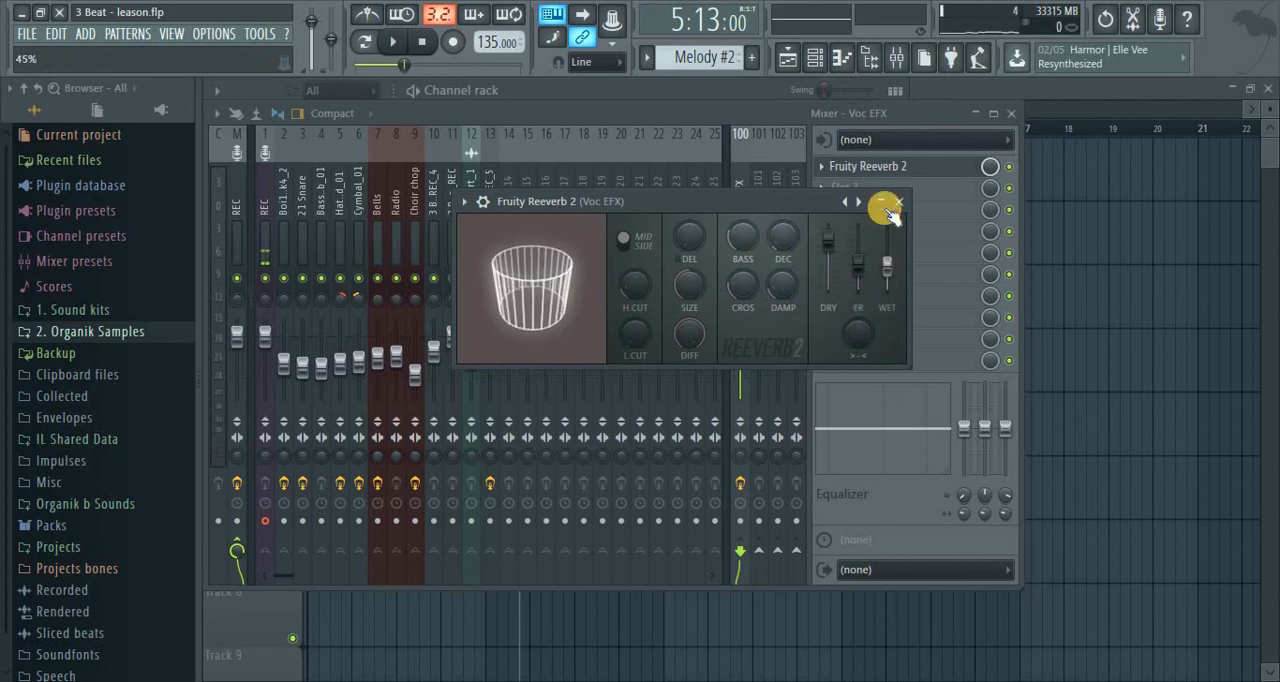
click(894, 203)
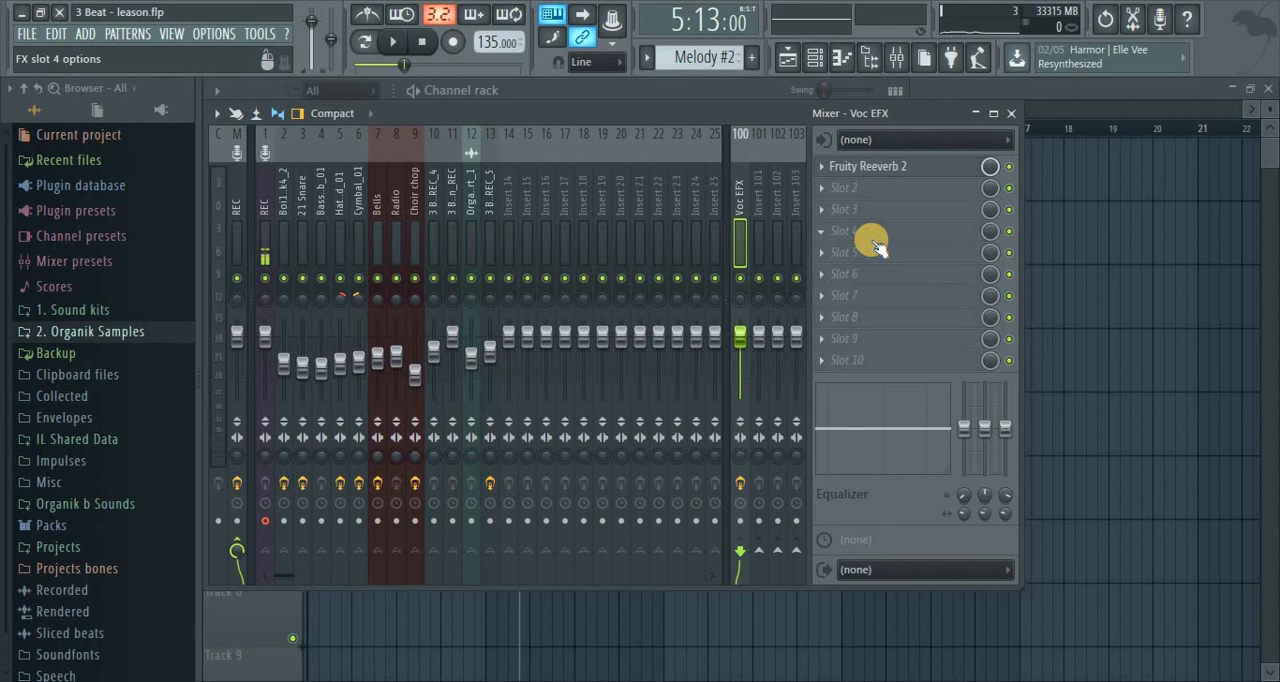
Audition the vocal and fine-tune the Voc EFX reverb's wet level during playback
key(space)
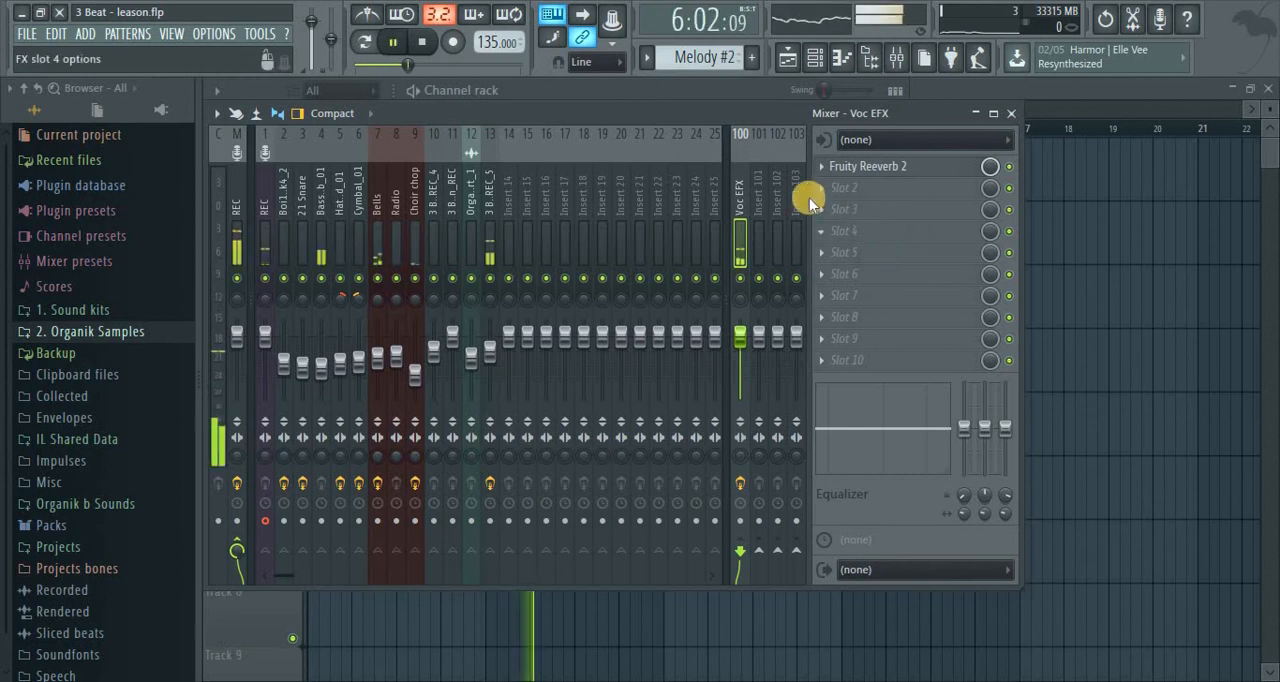
click(878, 172)
drag(886, 277, 888, 266)
click(871, 170)
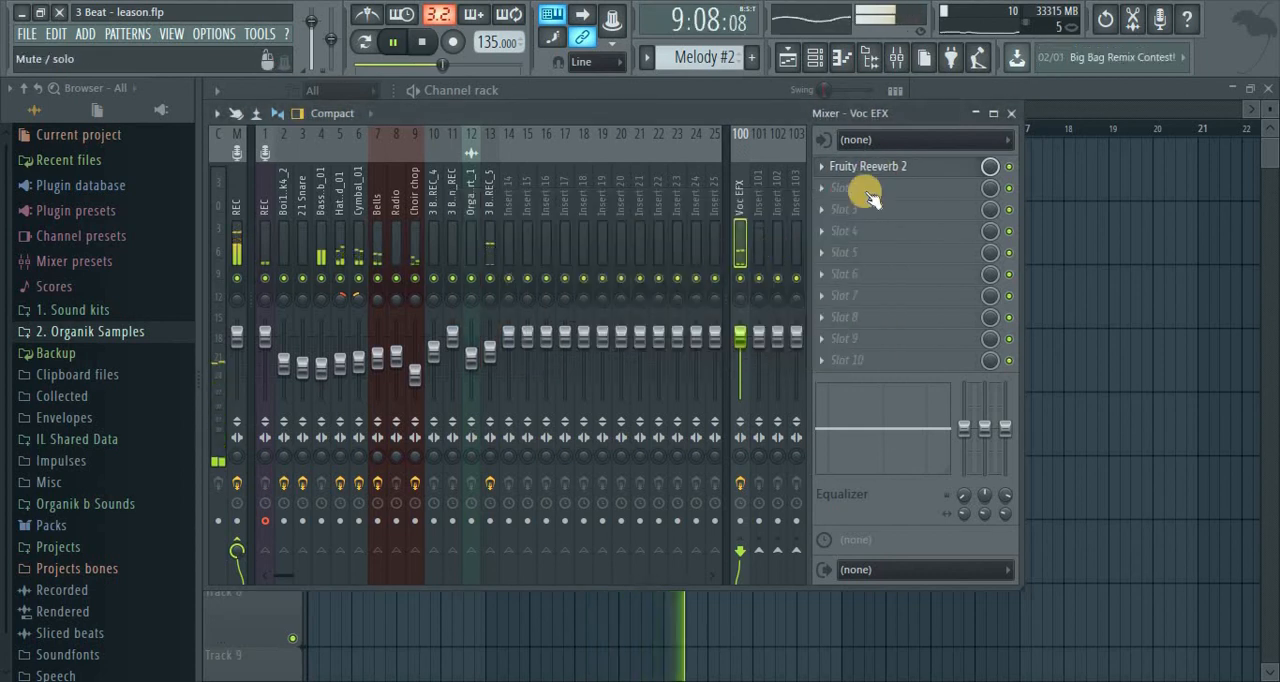
key(space)
Add Autotune Evo to slot 3 of the vocal insert and move its window so all controls fit on screen
click(490, 195)
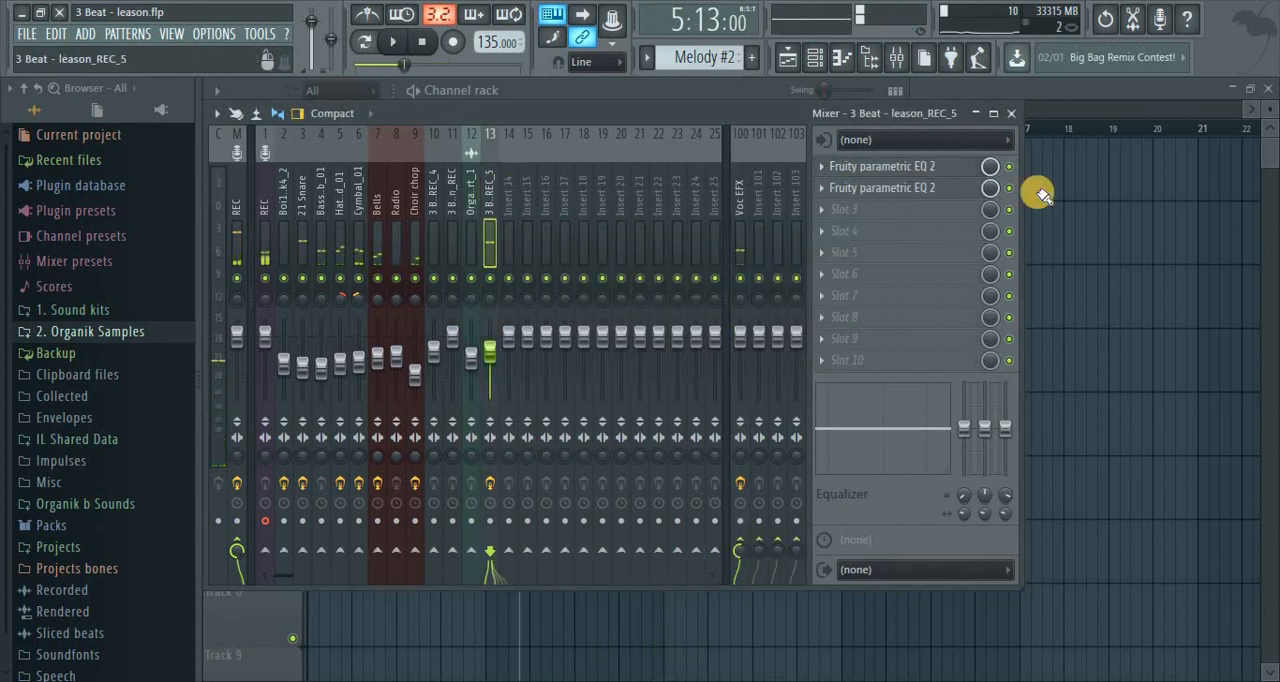
click(836, 206)
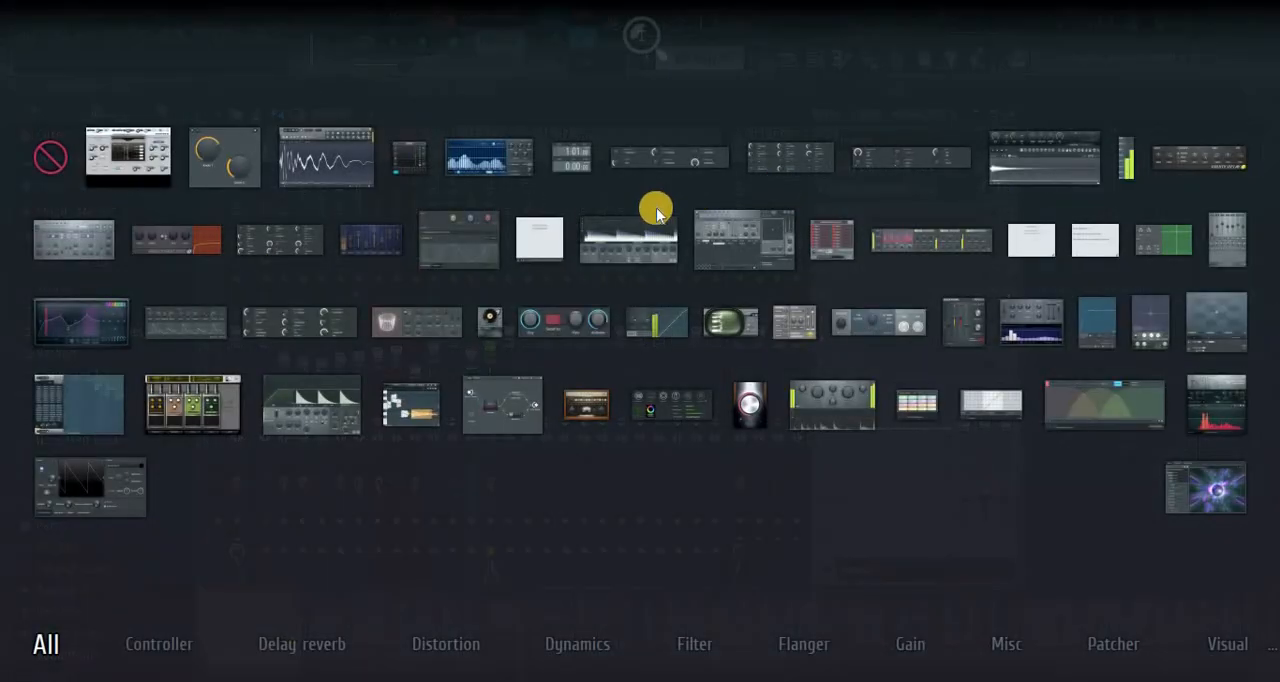
click(115, 155)
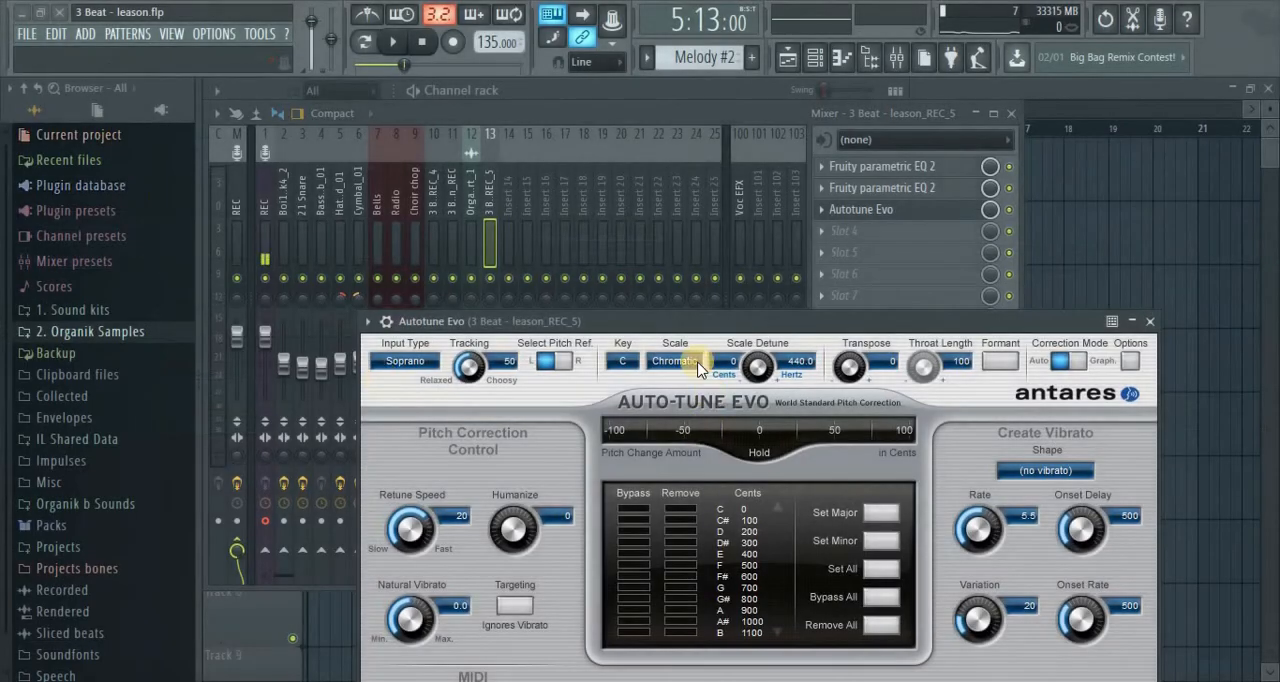
drag(750, 313, 590, 94)
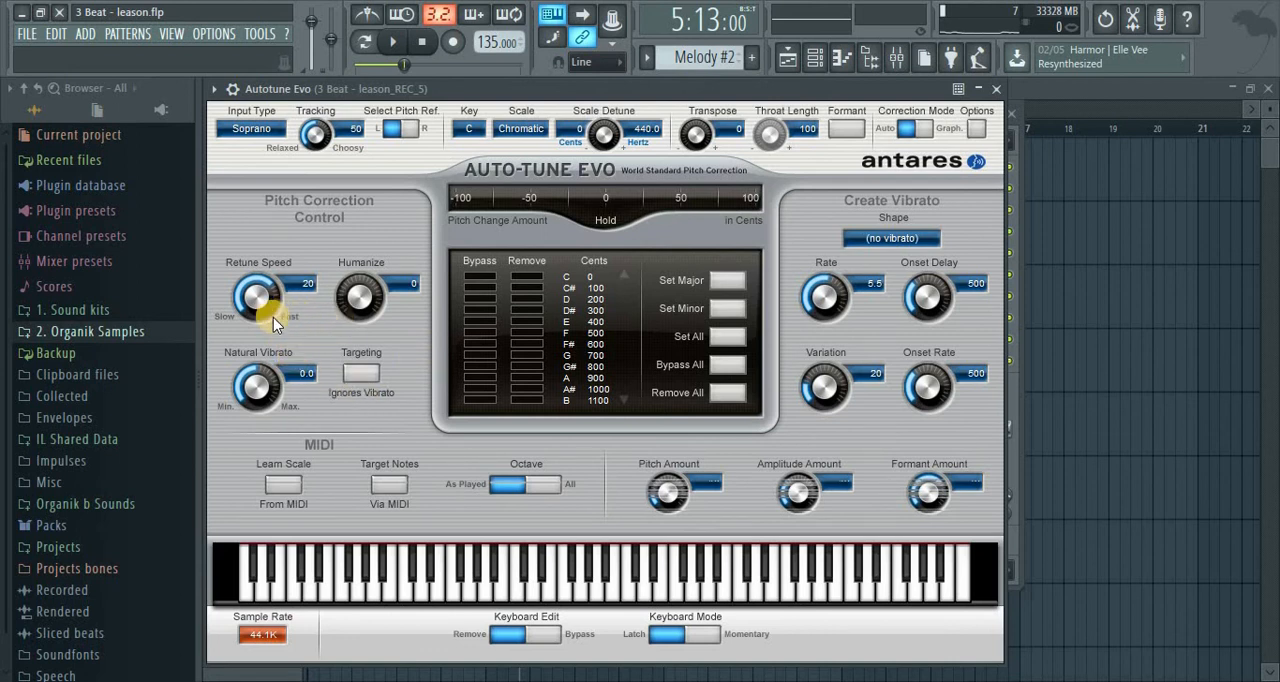
Set the Auto-Tune retune speed to 0 and its key and scale to E Major
drag(260, 298, 256, 26)
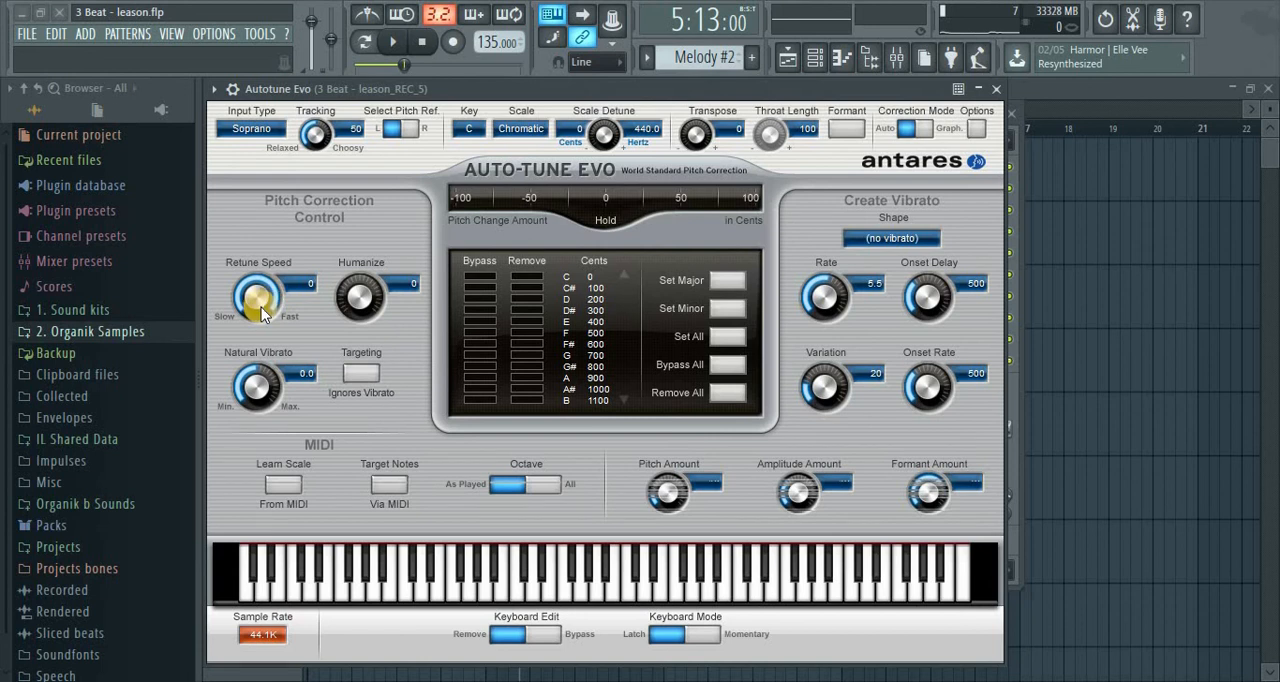
click(468, 128)
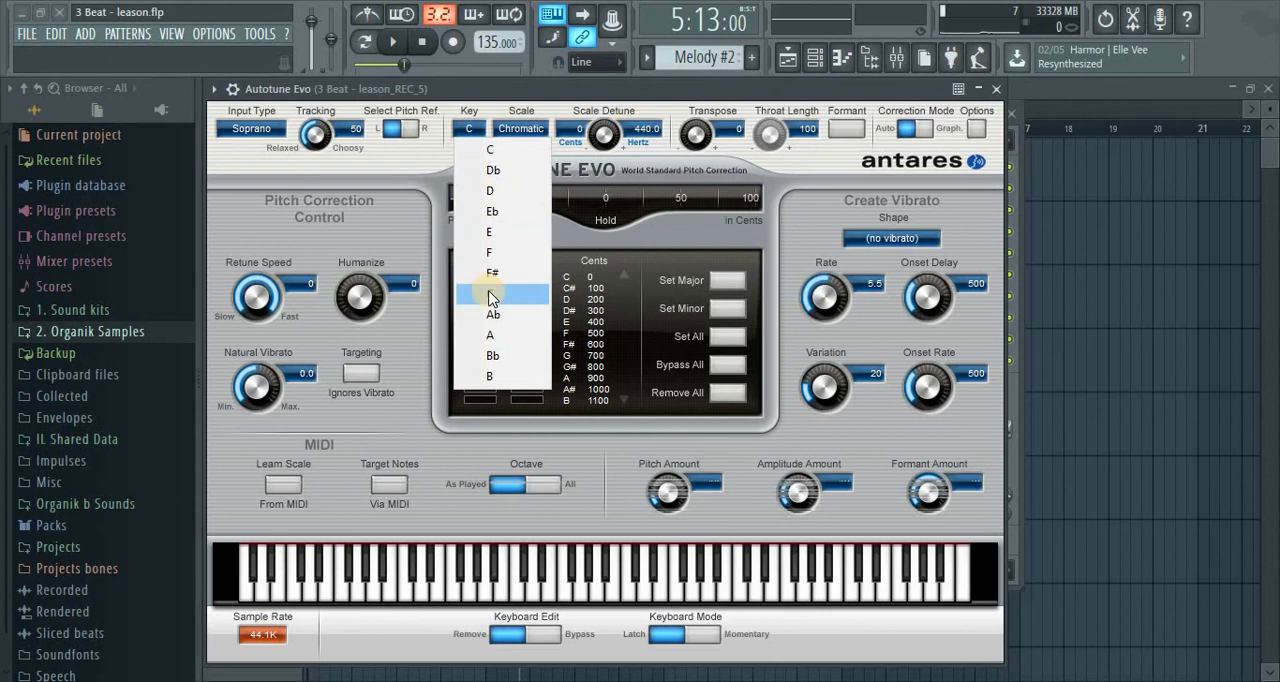
click(493, 233)
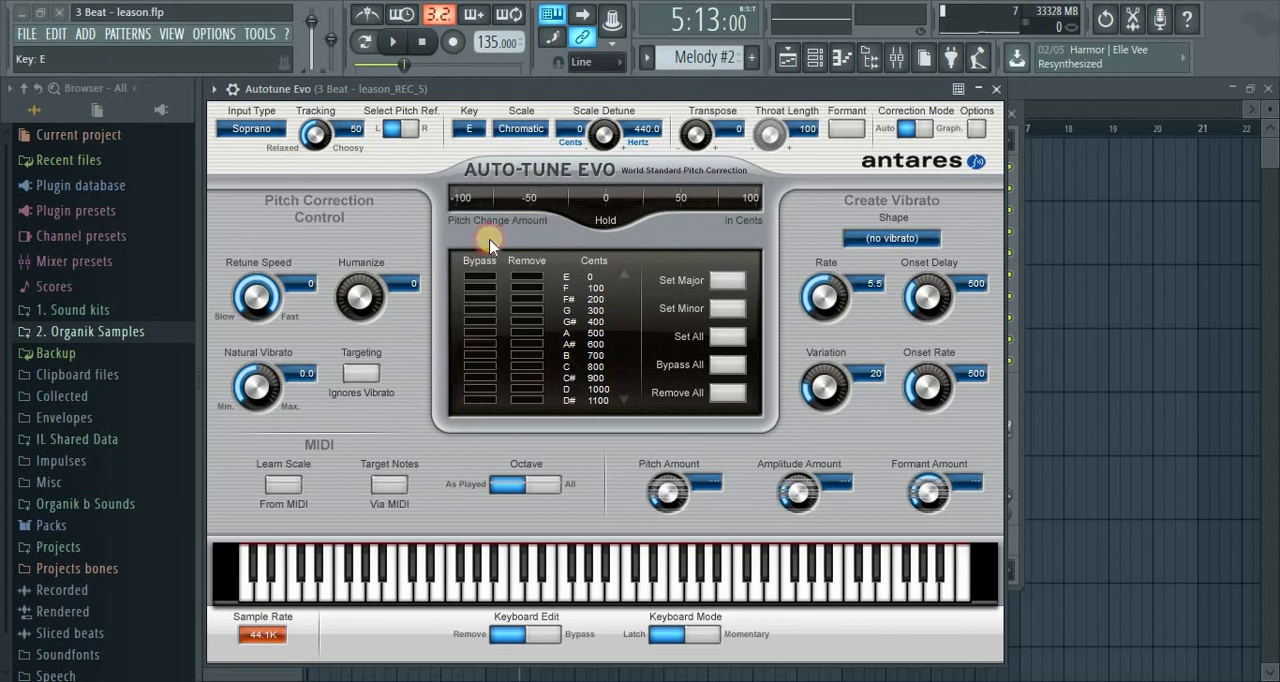
click(540, 130)
click(592, 91)
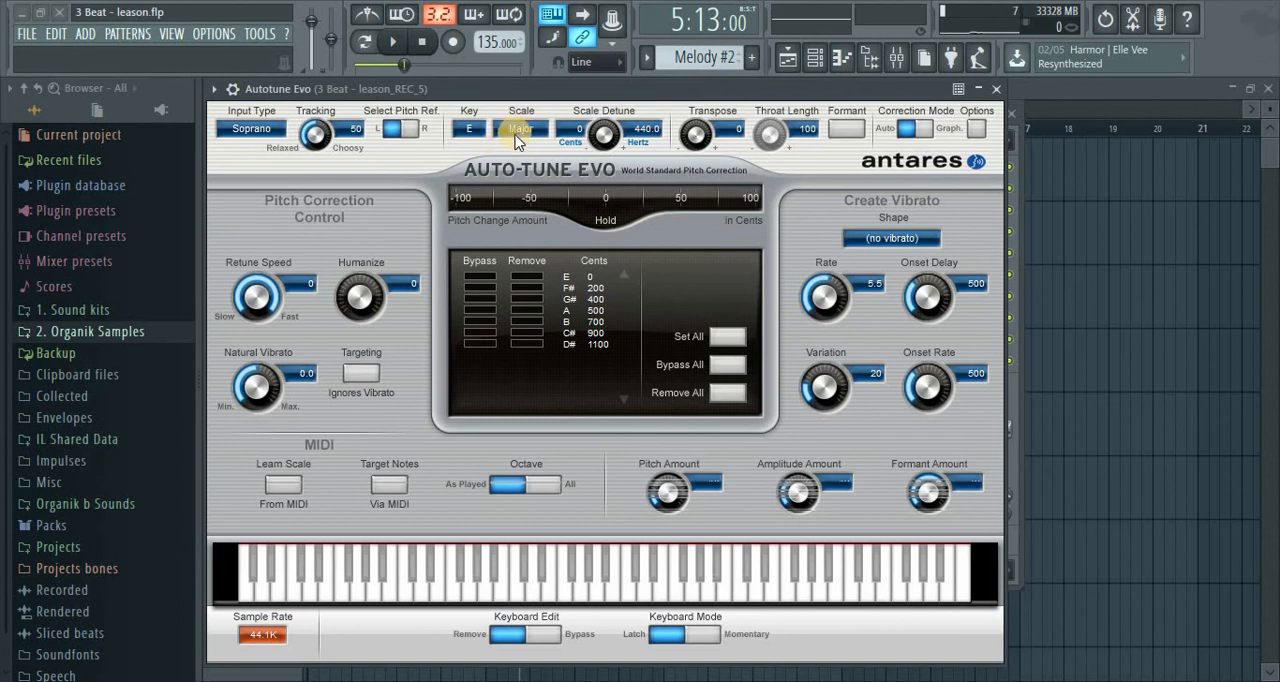
Set the Auto-Tune input type to Low Male and keep tracking at 50
click(261, 130)
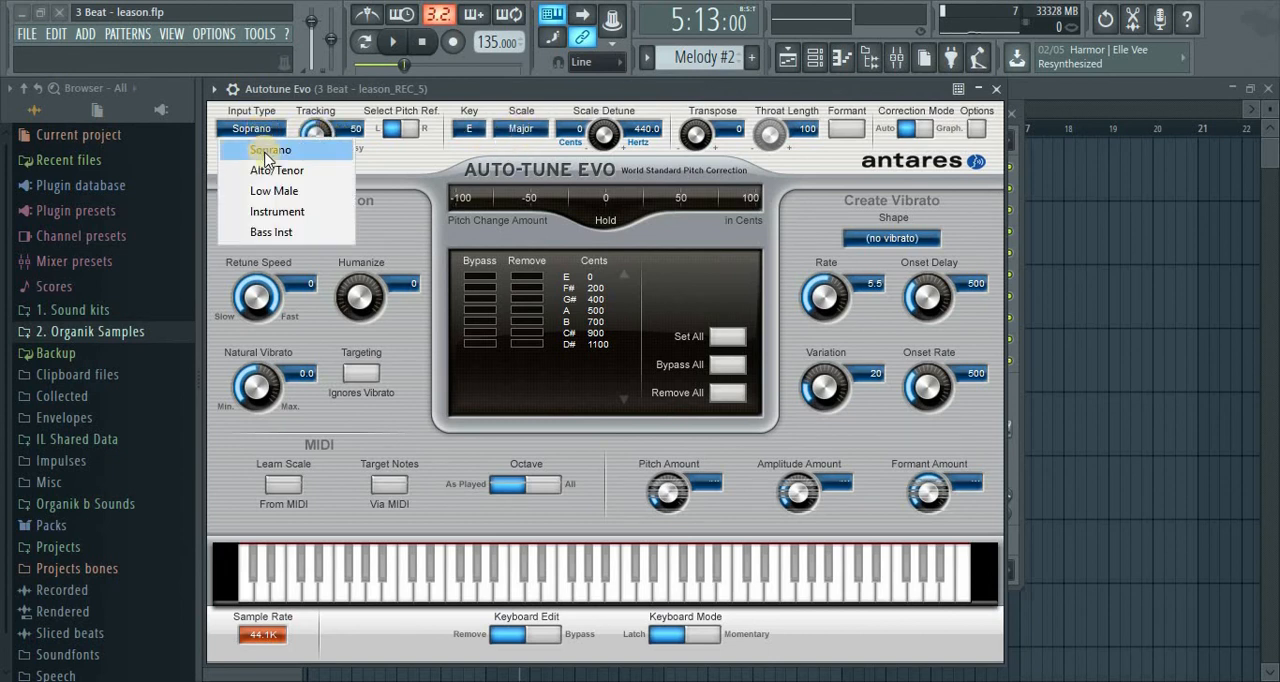
click(285, 190)
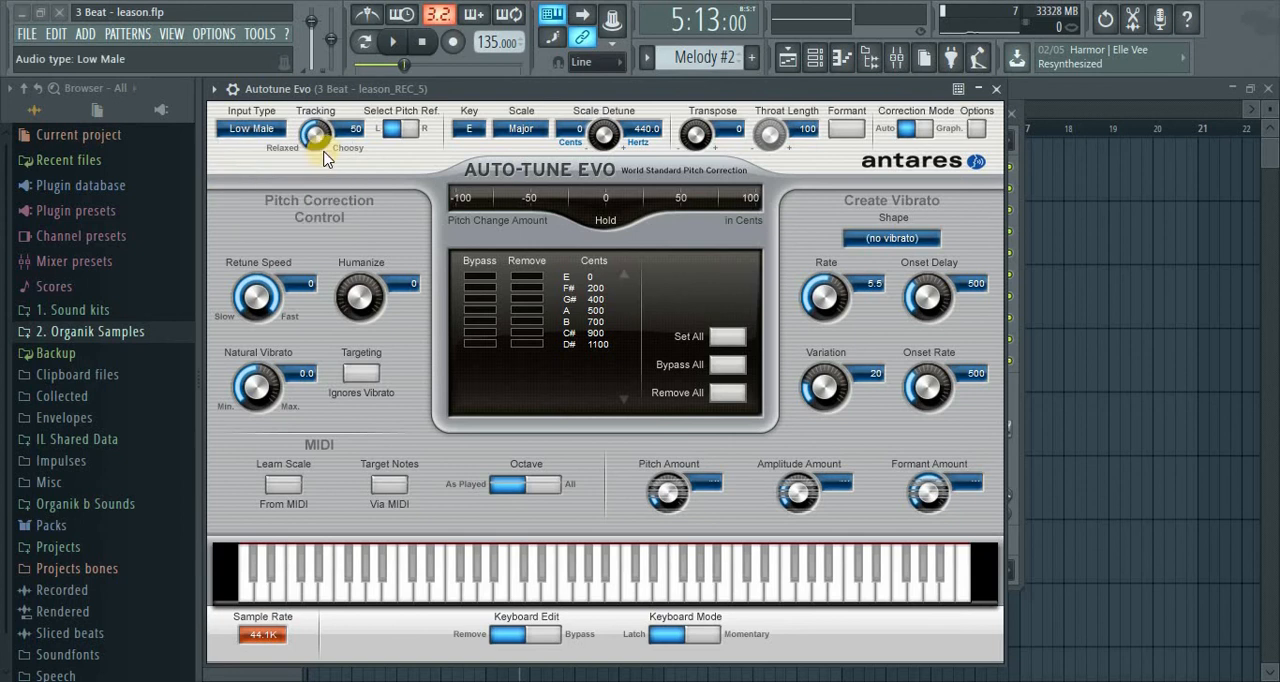
mouse_move(320, 134)
mouse_down()
mouse_move(330, 155)
mouse_move(337, 141)
mouse_up()
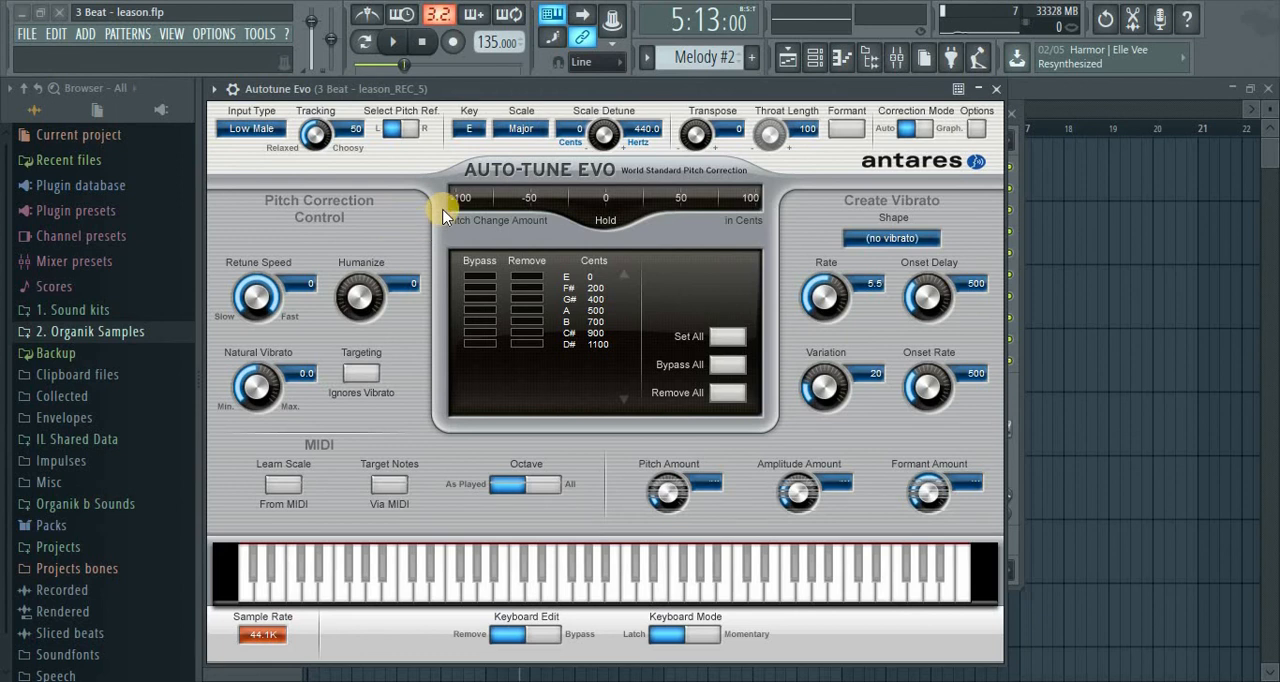
Audition the tuned vocal, then set Humanize to 54 and the retune speed to 10
click(397, 42)
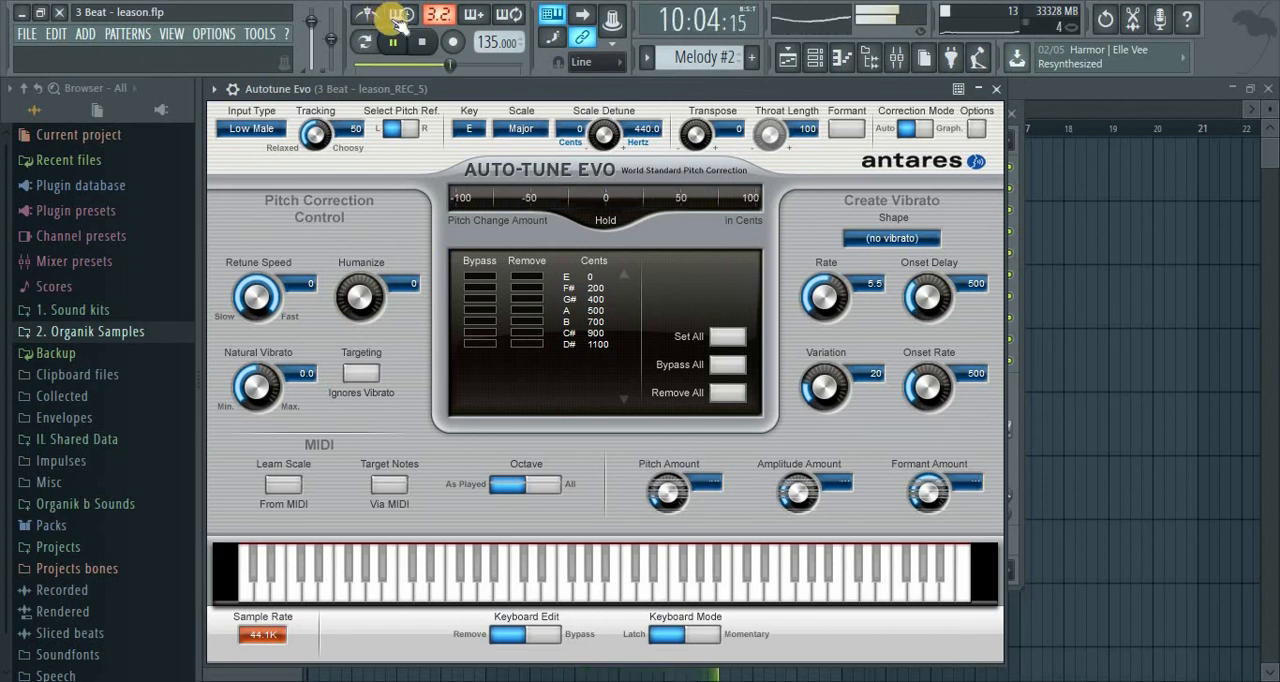
click(422, 42)
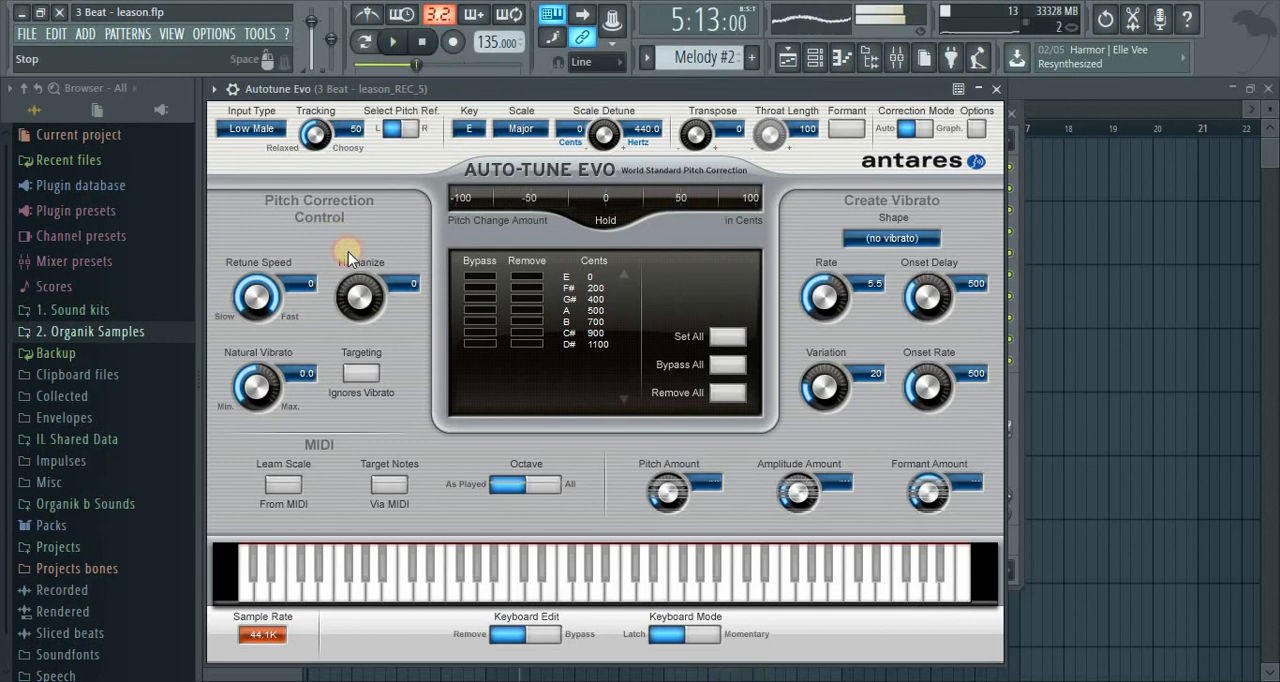
drag(360, 295, 364, 241)
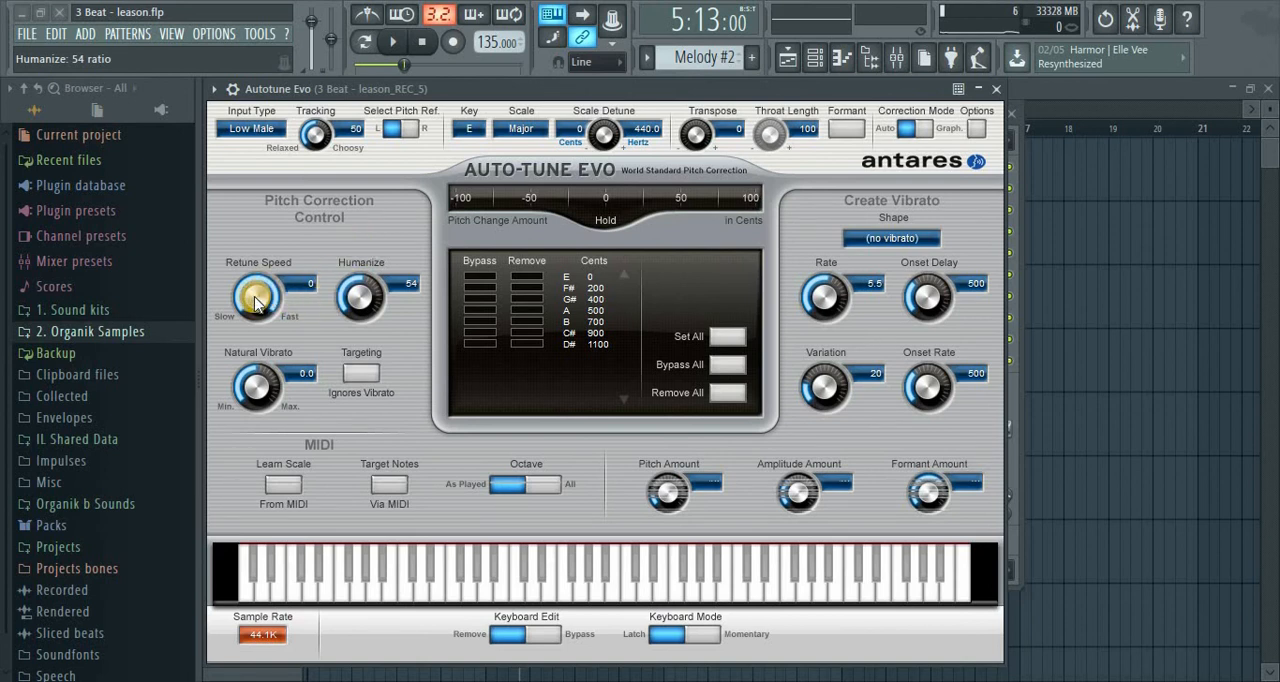
drag(268, 297, 267, 340)
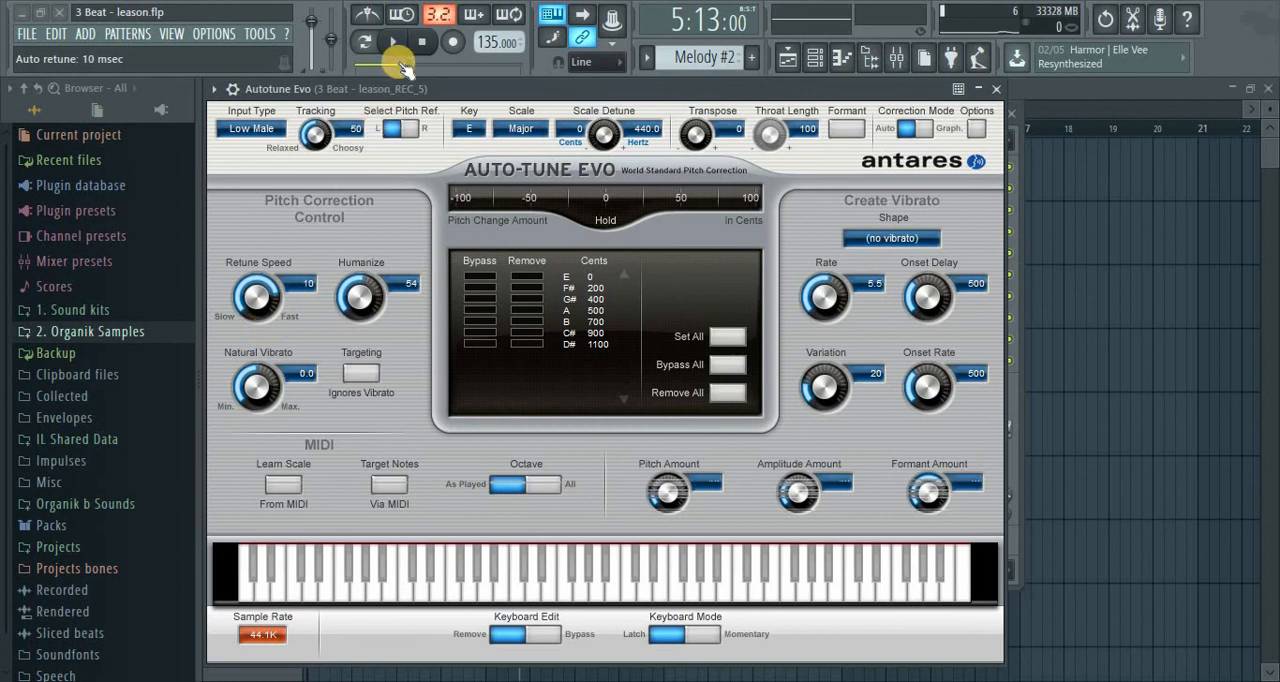
Set the Auto-Tune retune speed to 8 during playback and close the plugin
click(392, 41)
mouse_move(260, 303)
mouse_down()
mouse_move(271, 363)
mouse_move(275, 318)
mouse_move(252, 318)
mouse_move(254, 297)
mouse_up()
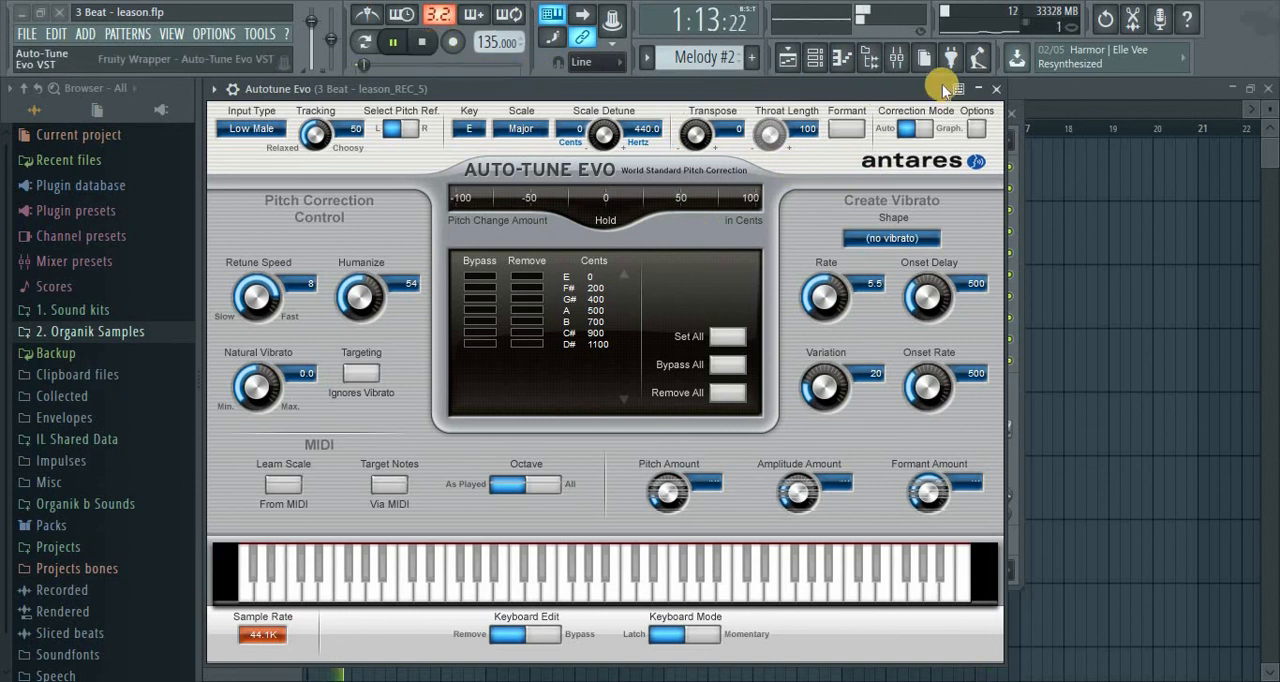
click(995, 89)
key(space)
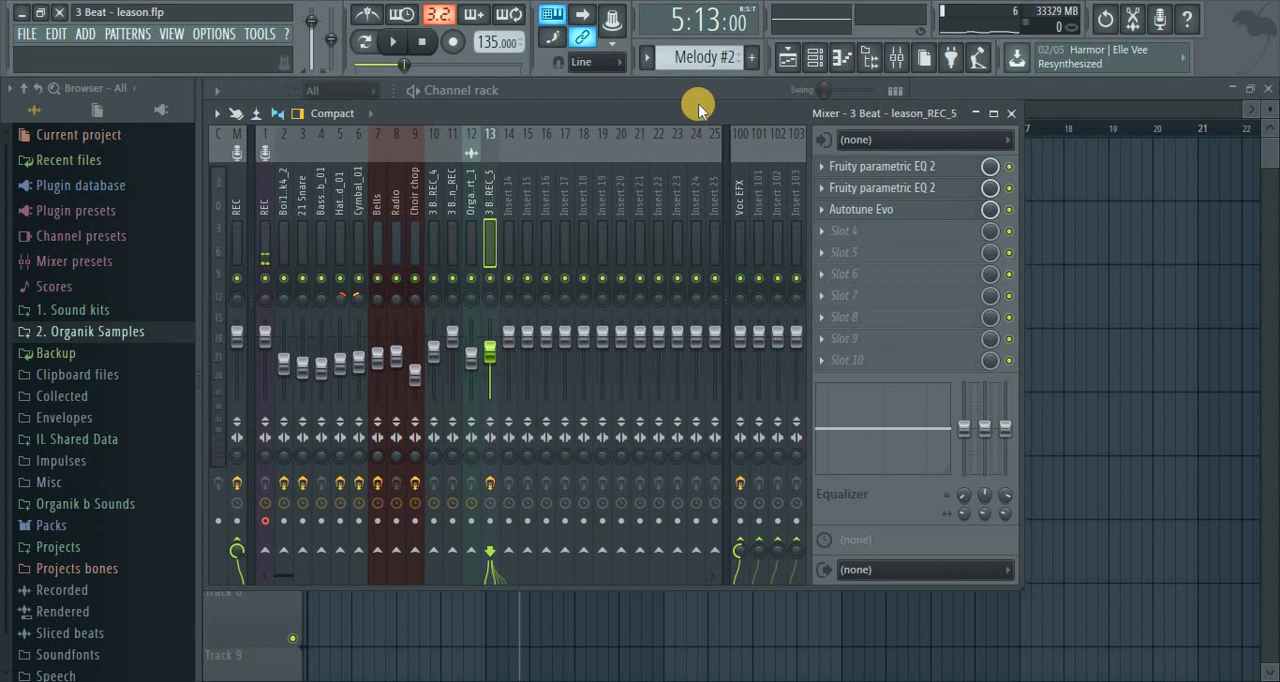
Play the song from the start and listen to the vocal mix while checking the playlist and mixer
click(393, 43)
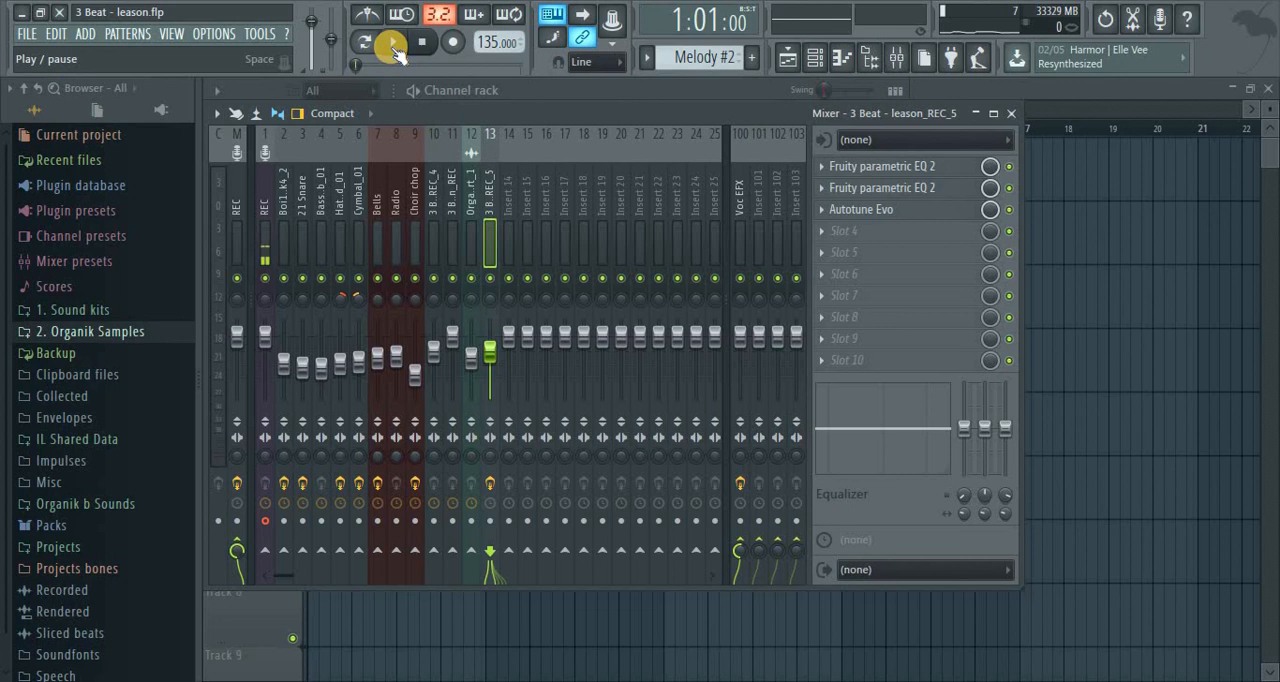
click(393, 45)
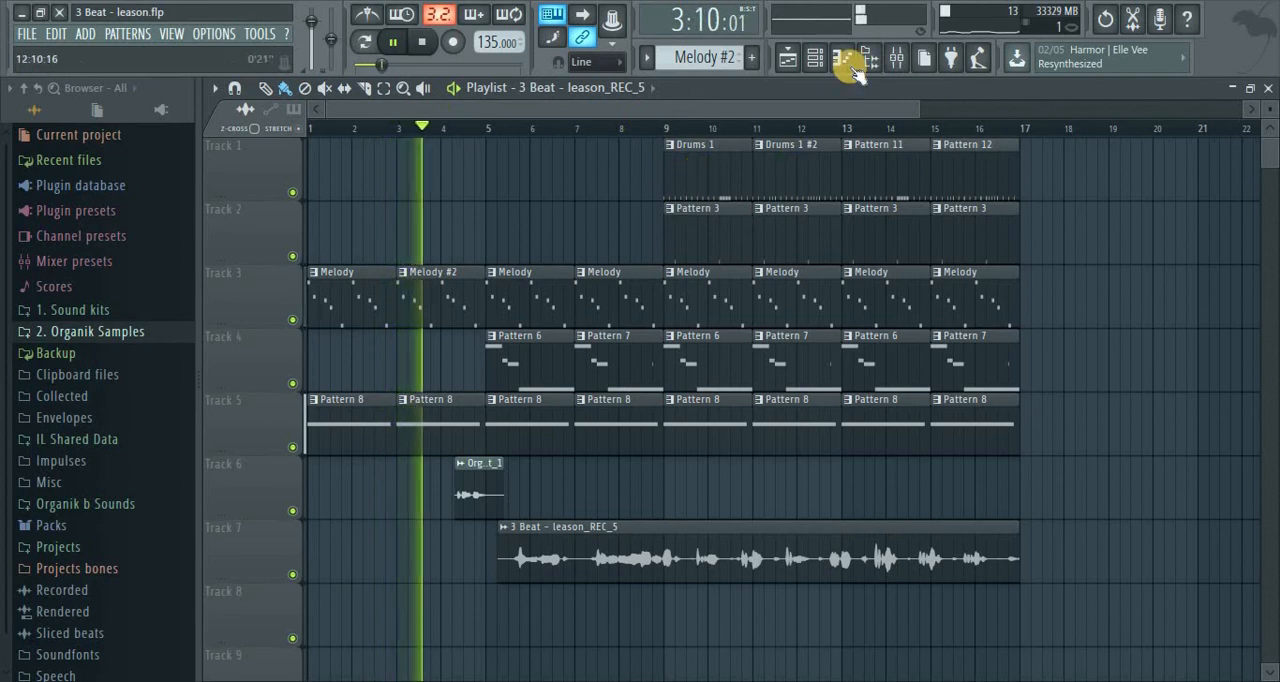
click(893, 57)
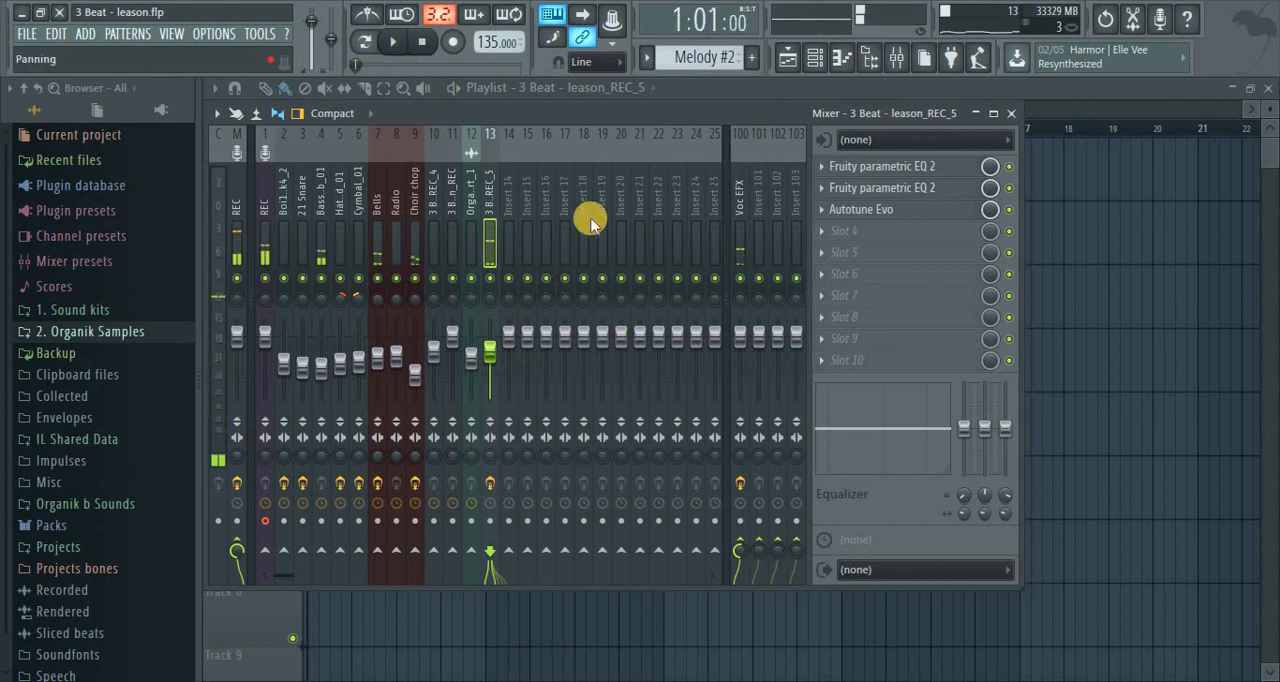
key(F9)
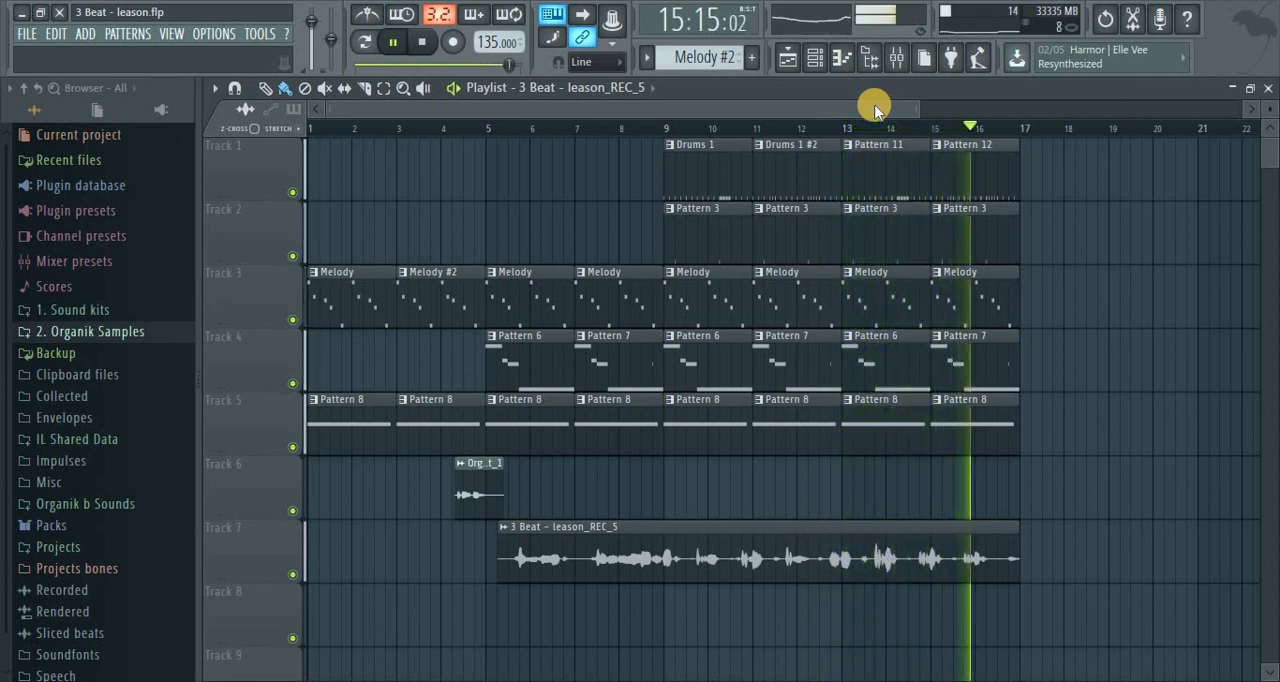
key(space)
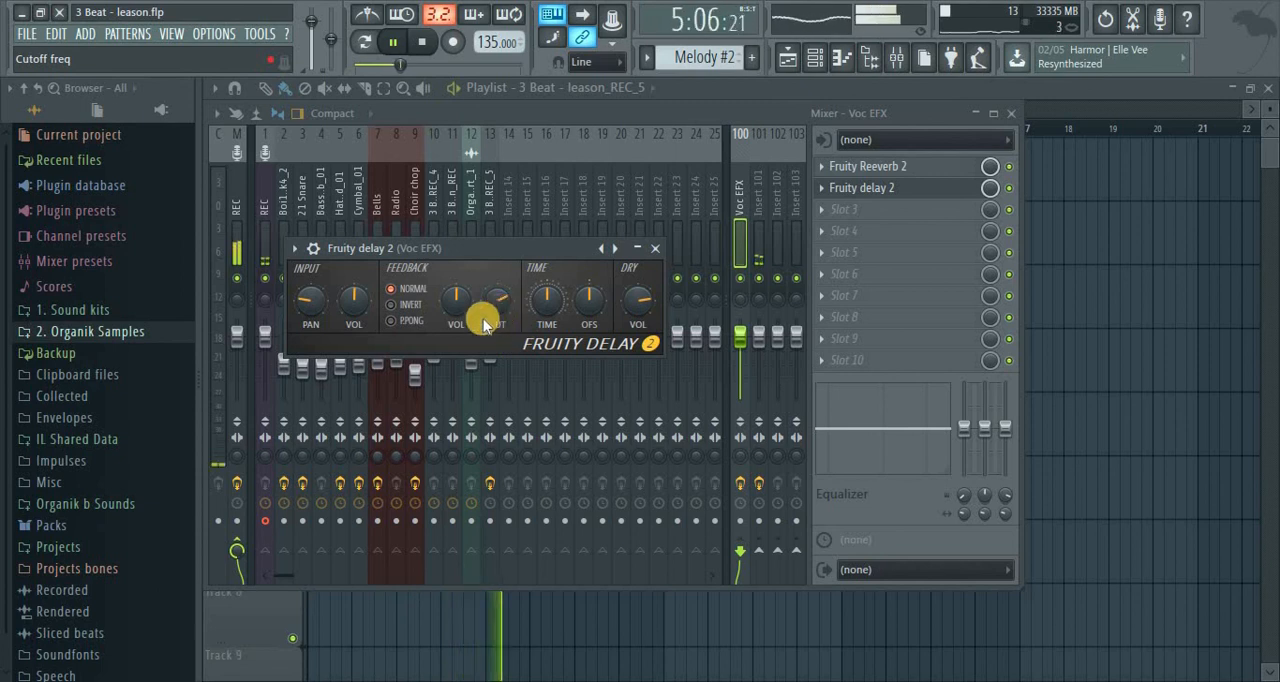
Raise the input volume of Fruity delay 2 on the Voc EFX track slightly and close the plugin
drag(362, 315, 358, 302)
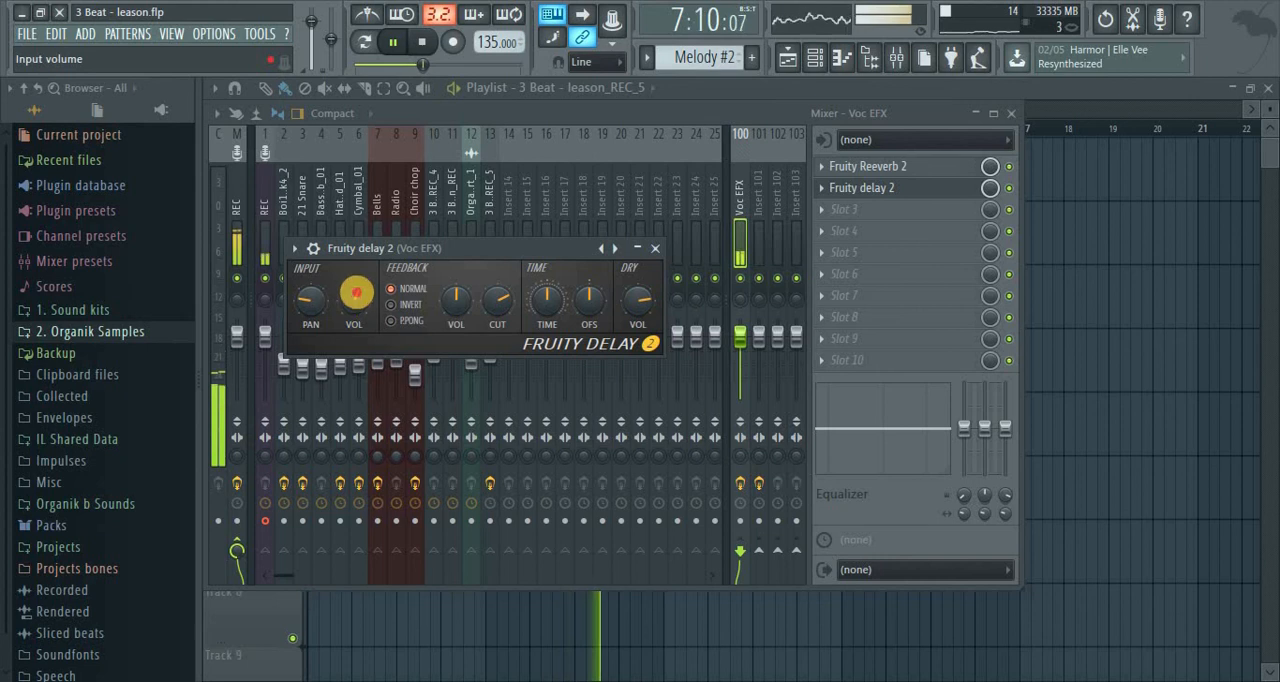
click(654, 248)
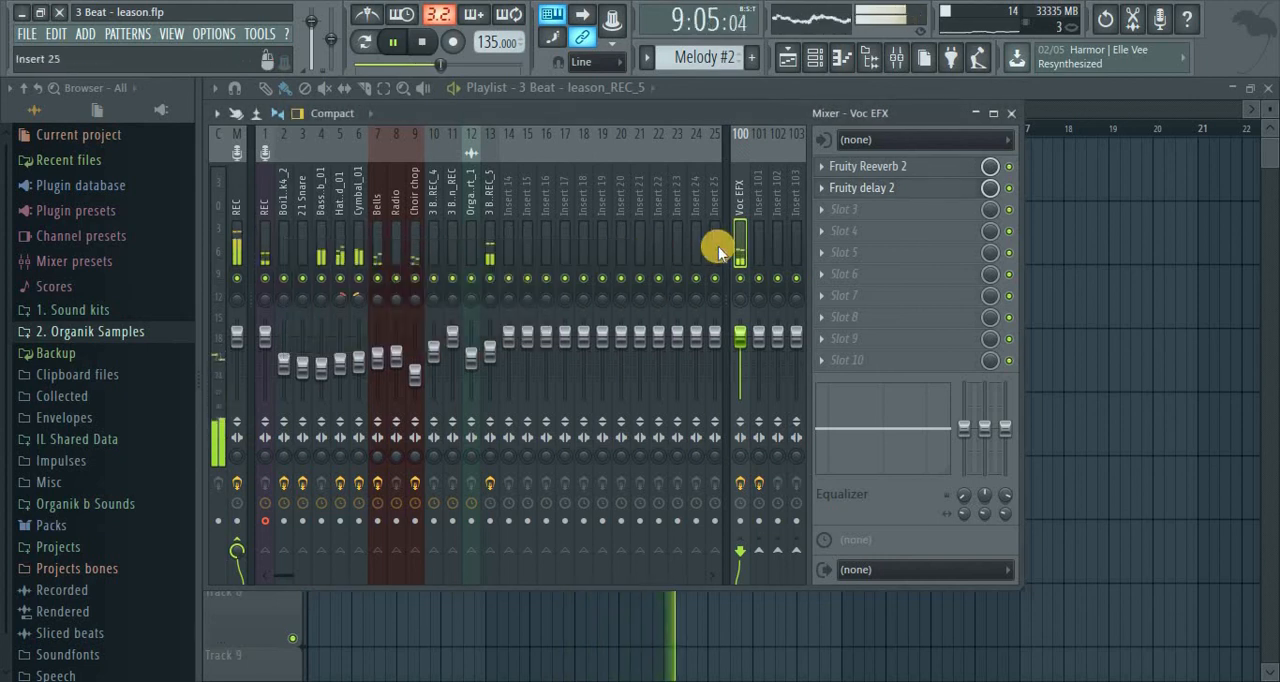
click(862, 189)
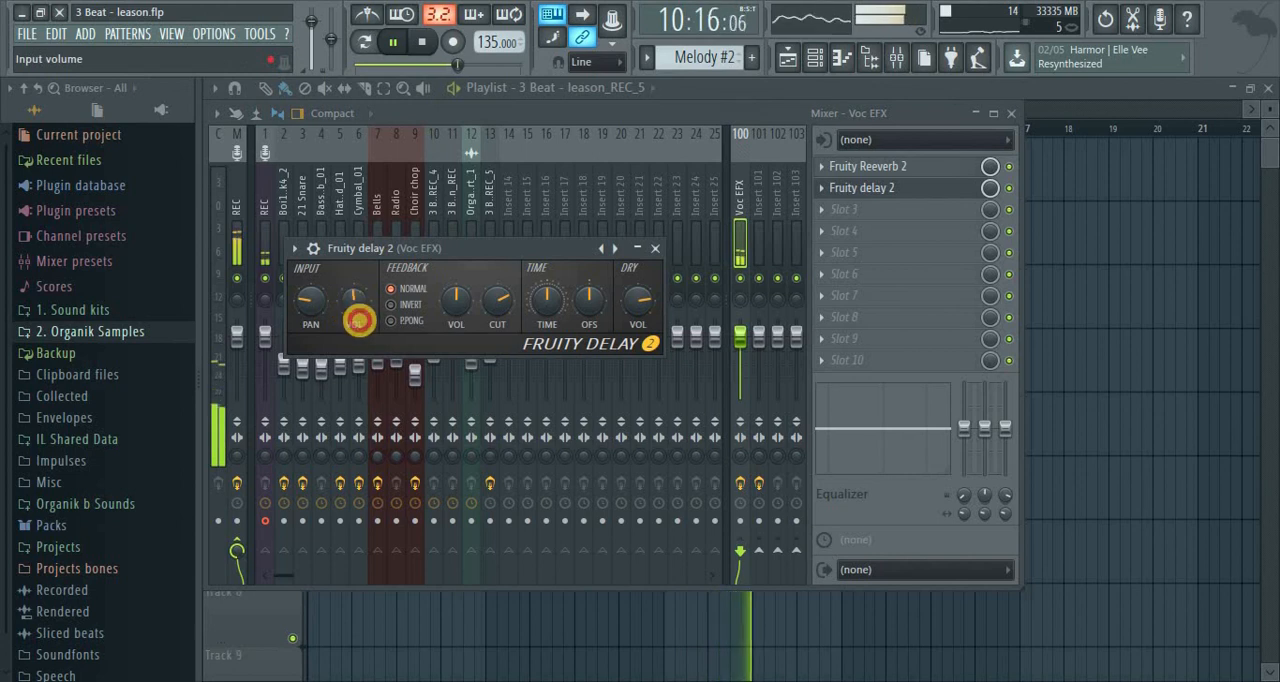
click(651, 248)
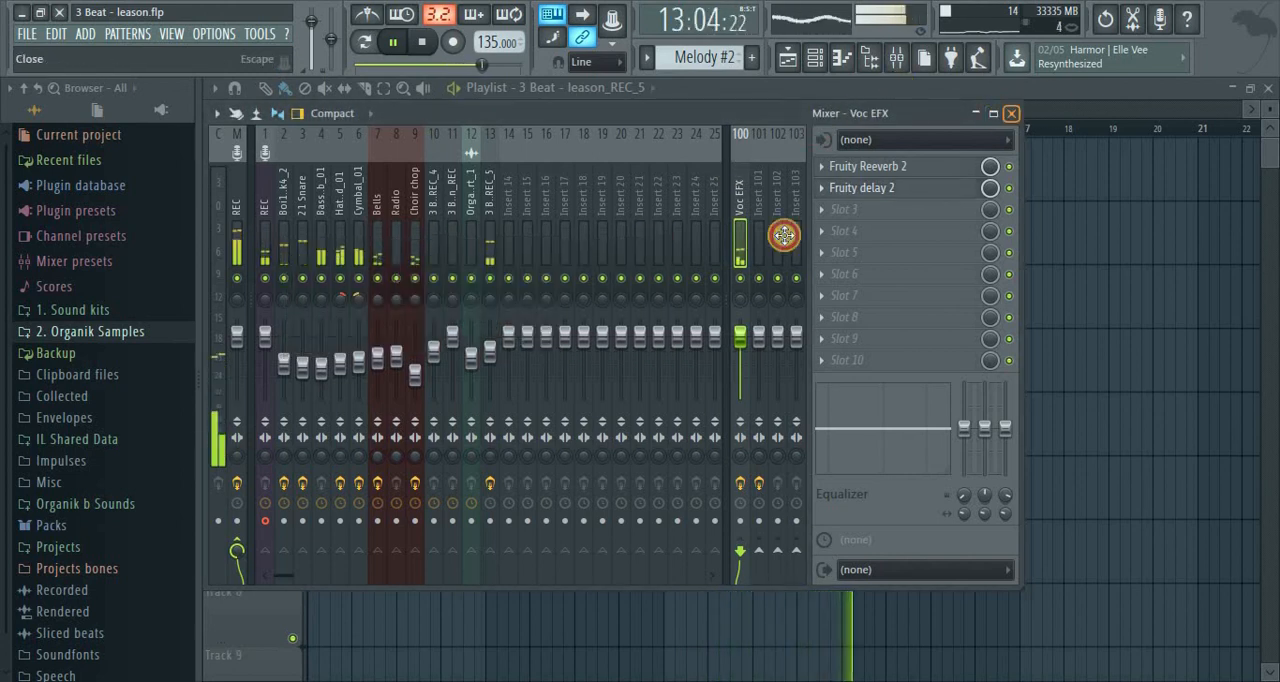
Duplicate the vocal clip from Track 7 onto Track 8, starting at bar 5, and make the copy unique as a sample
key(F9)
drag(670, 558, 646, 662)
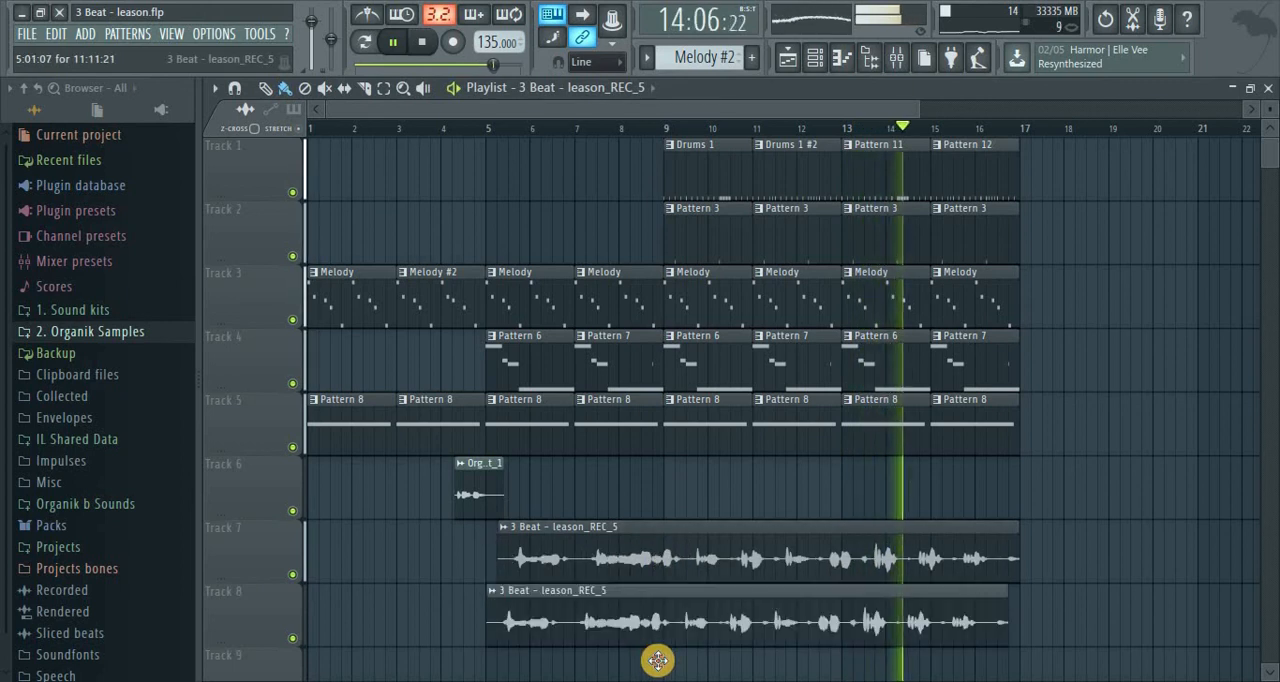
right_click(503, 594)
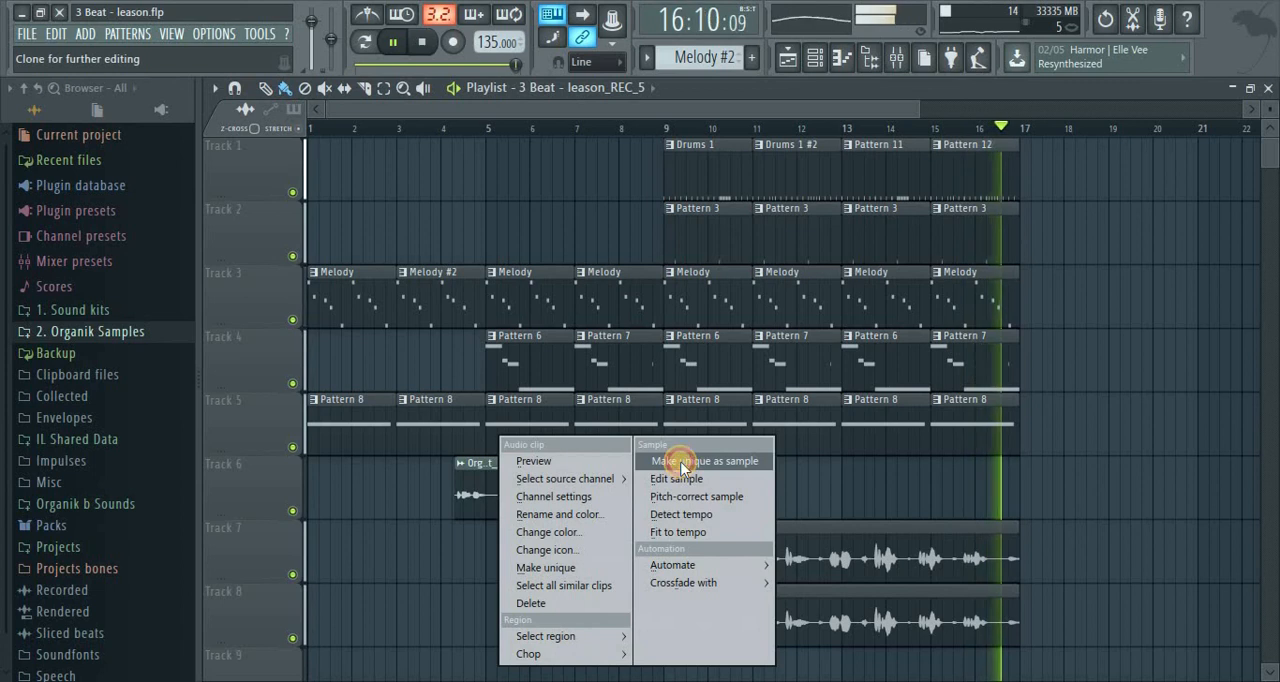
click(748, 461)
Route the duplicated vocal to mixer track 14 and copy the effects and settings of mixer track 13 onto it
double_click(680, 609)
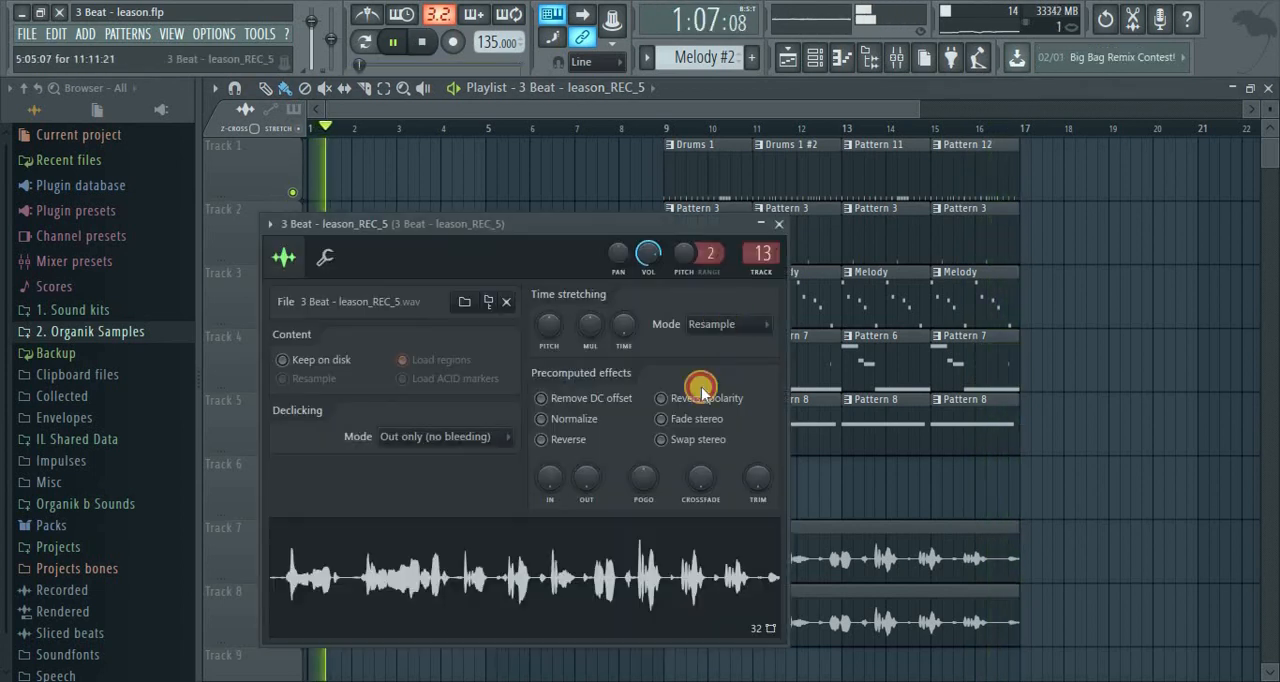
click(760, 275)
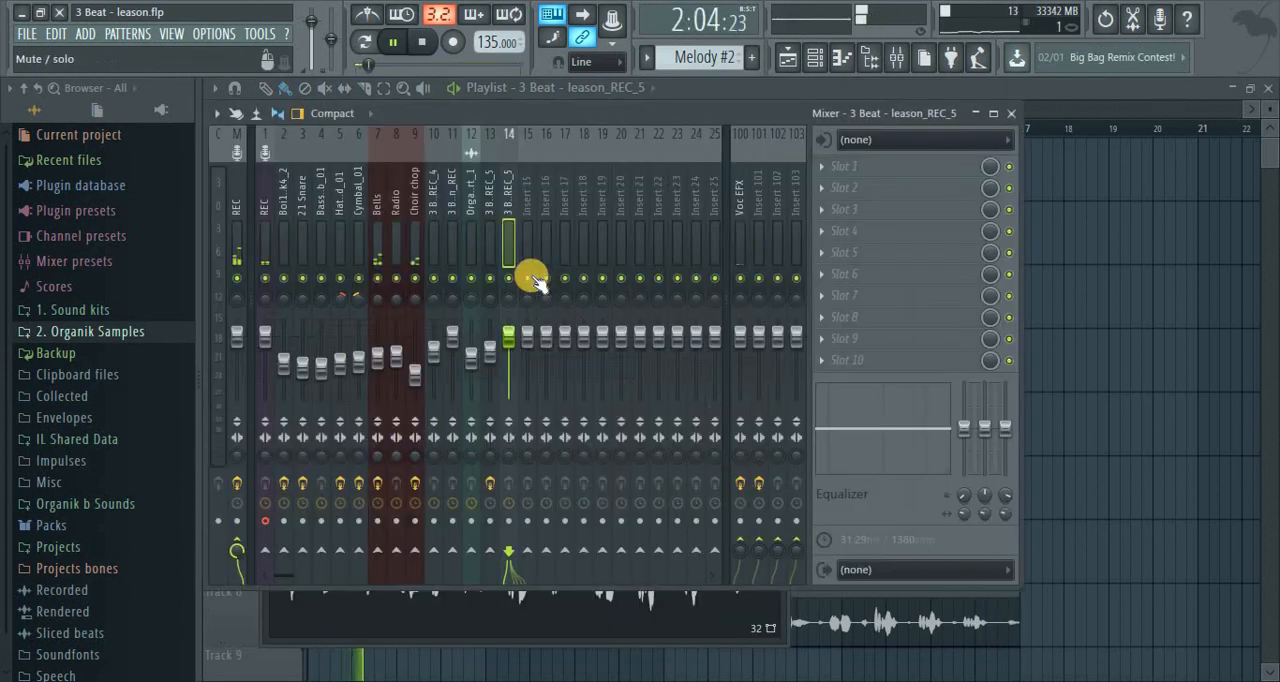
click(487, 198)
right_click(487, 198)
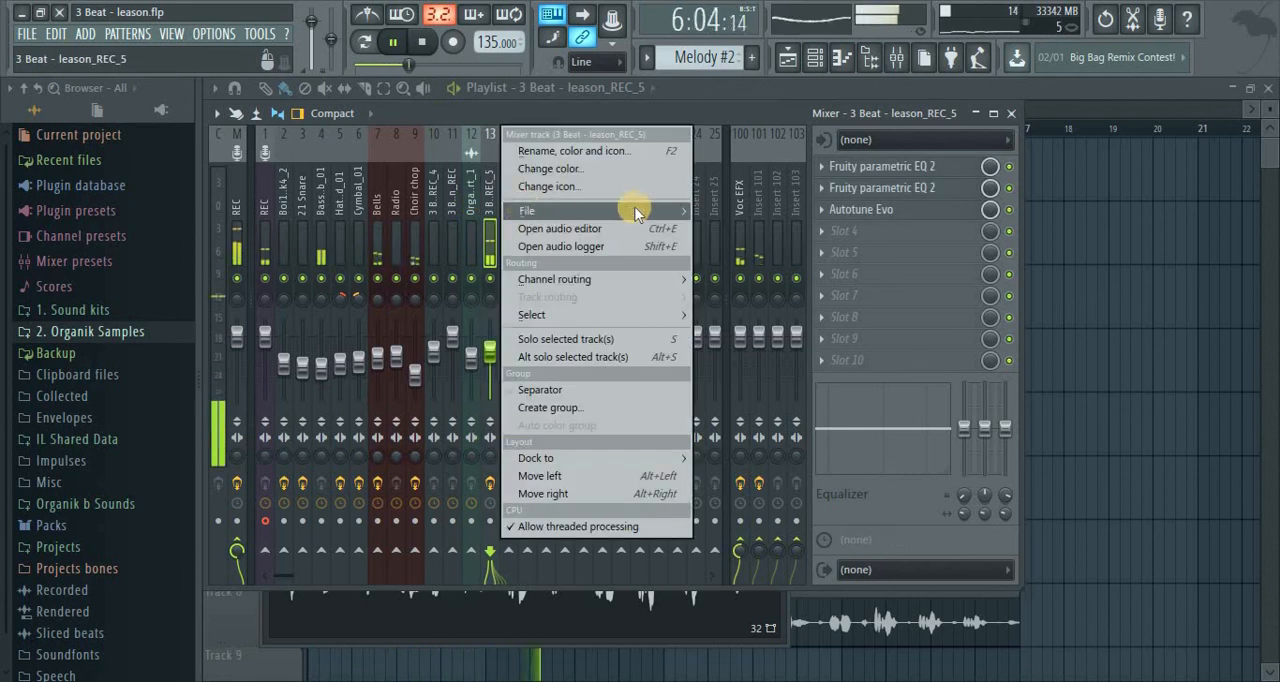
mouse_move(550, 210)
drag(731, 229, 508, 202)
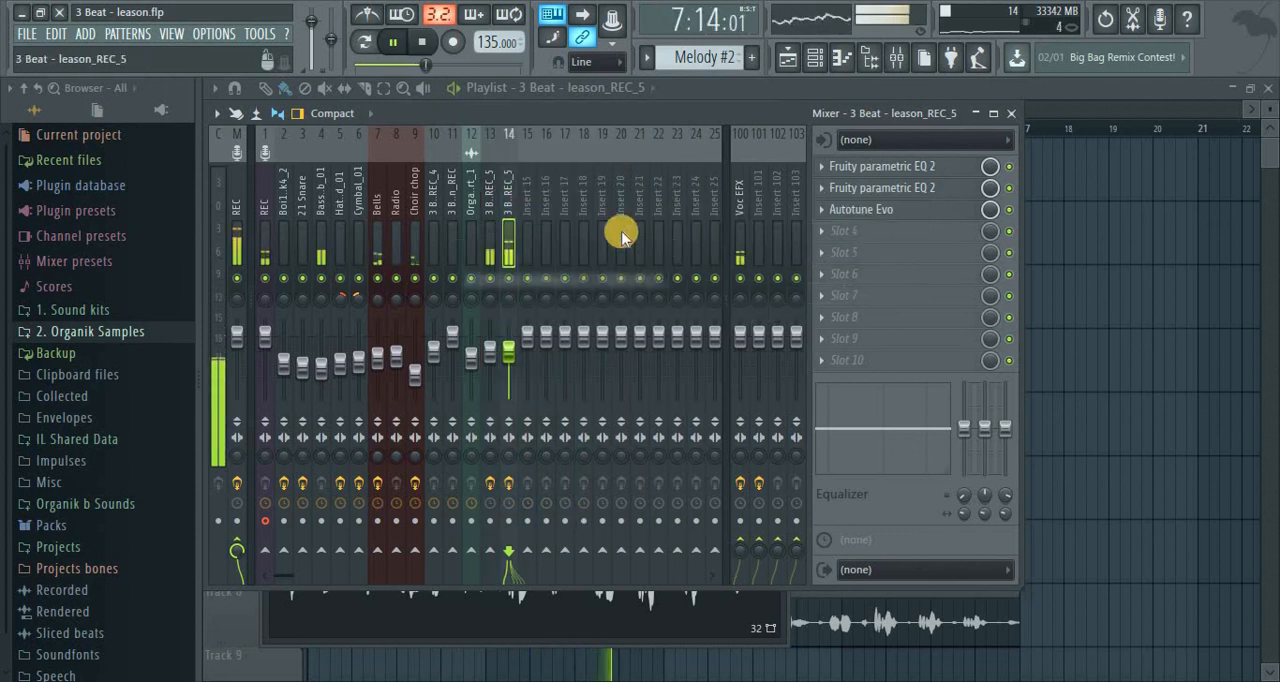
Set the Auto-Tune transpose to -12 on mixer track 14 and lower the track's fader to 60% (-9.8 dB)
click(896, 209)
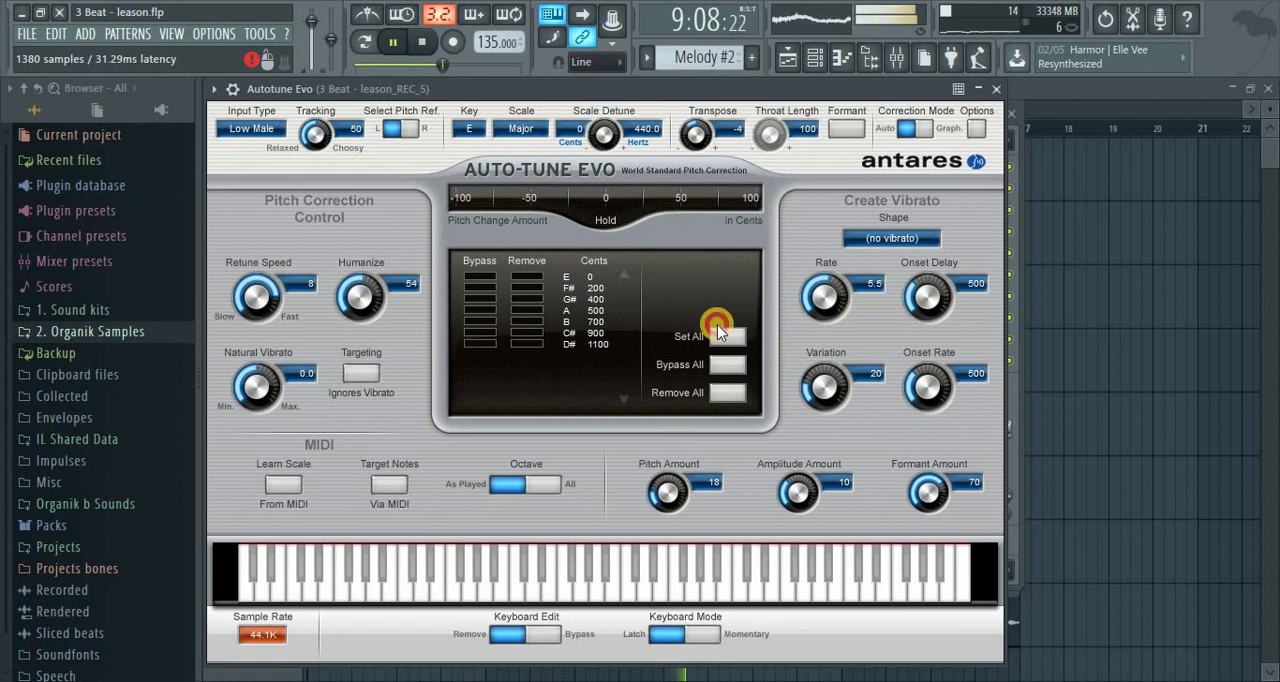
click(995, 90)
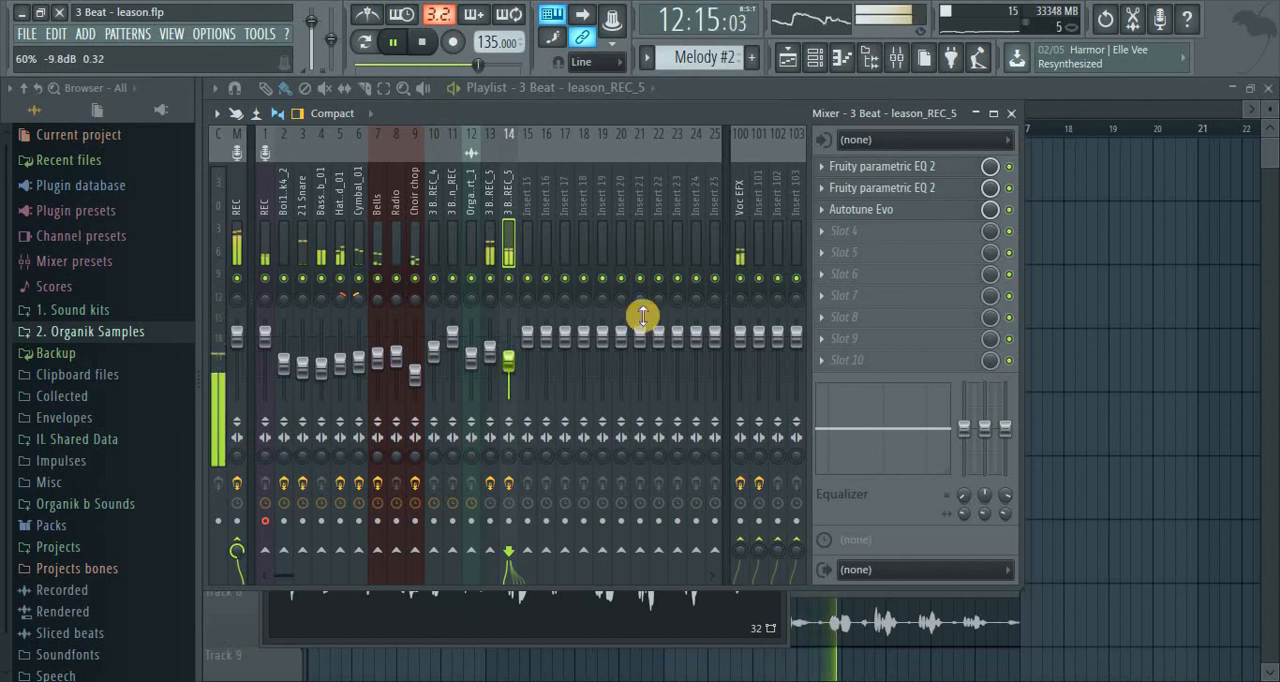
click(884, 210)
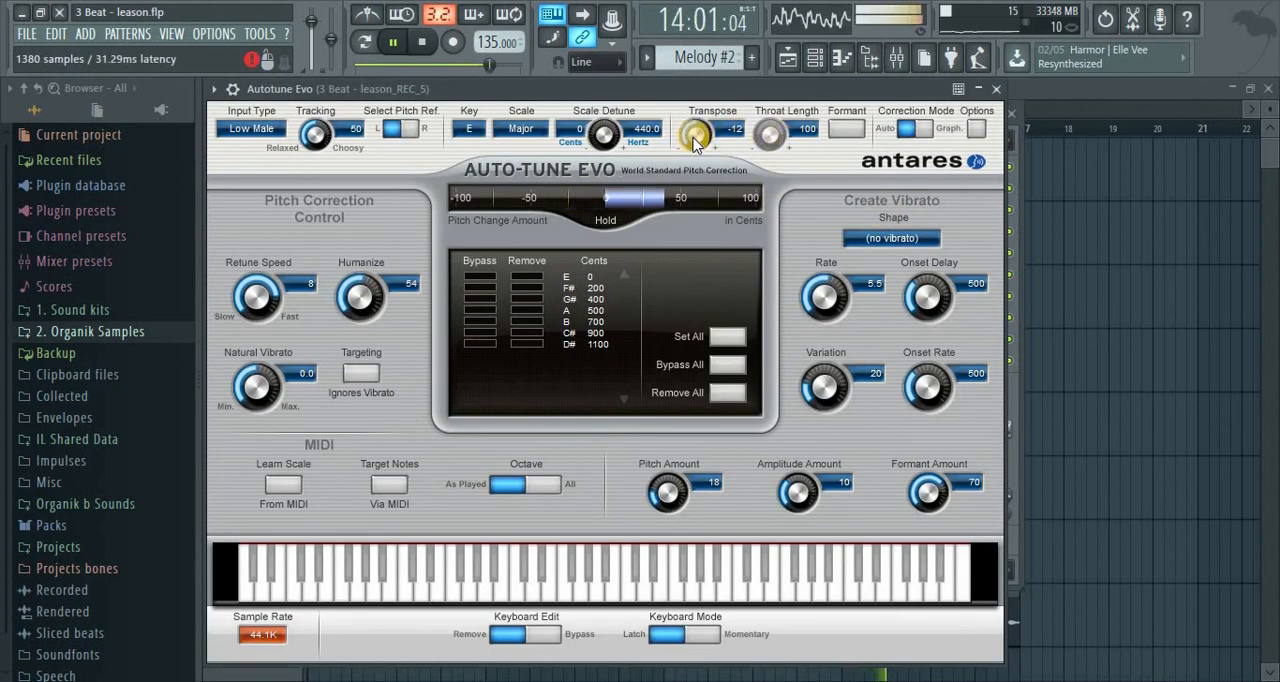
click(997, 93)
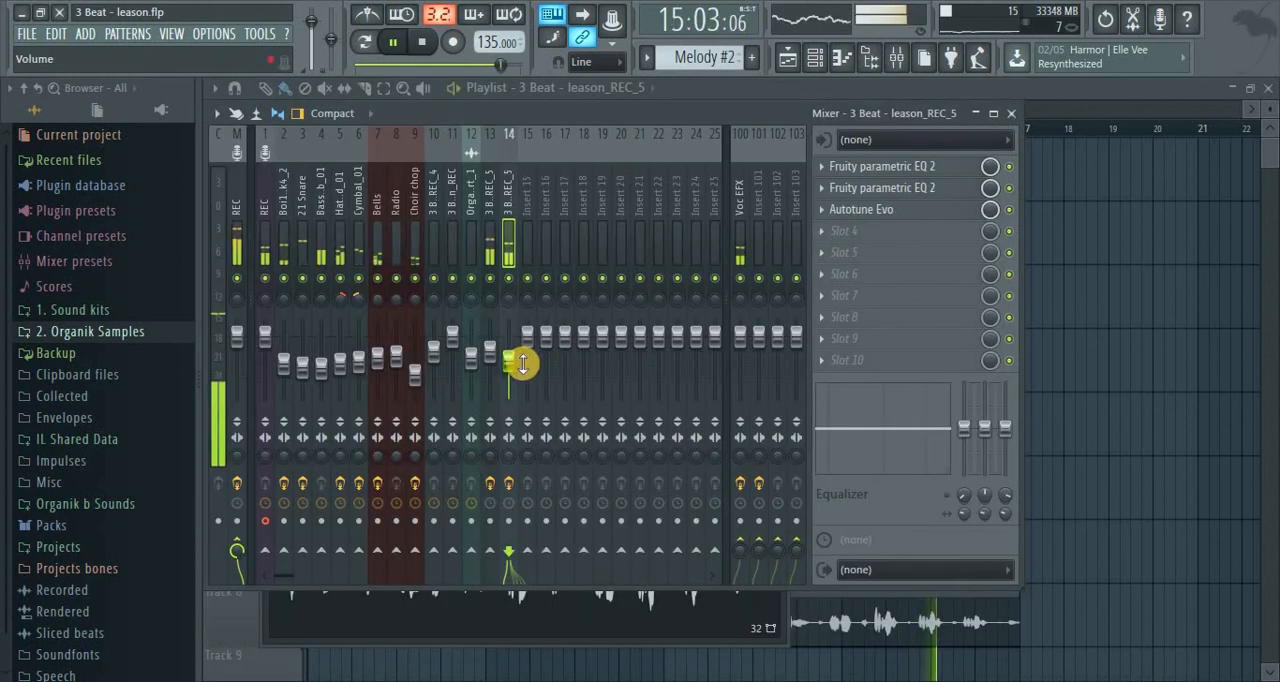
key(space)
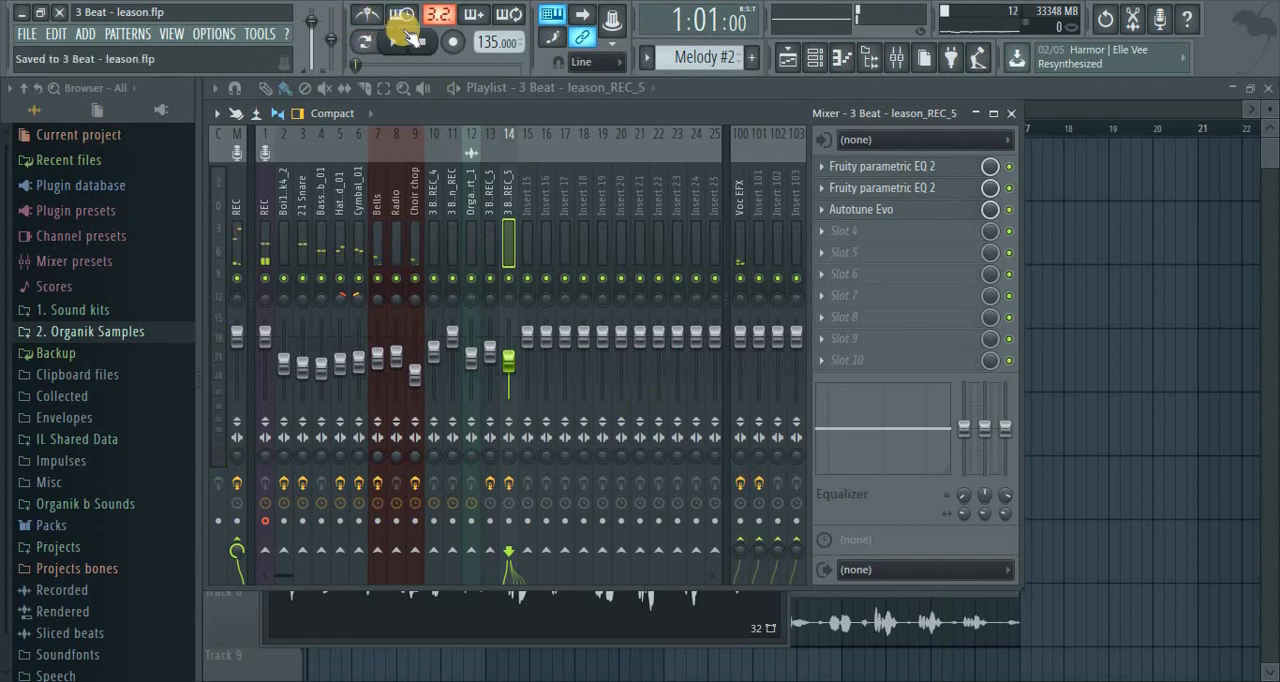